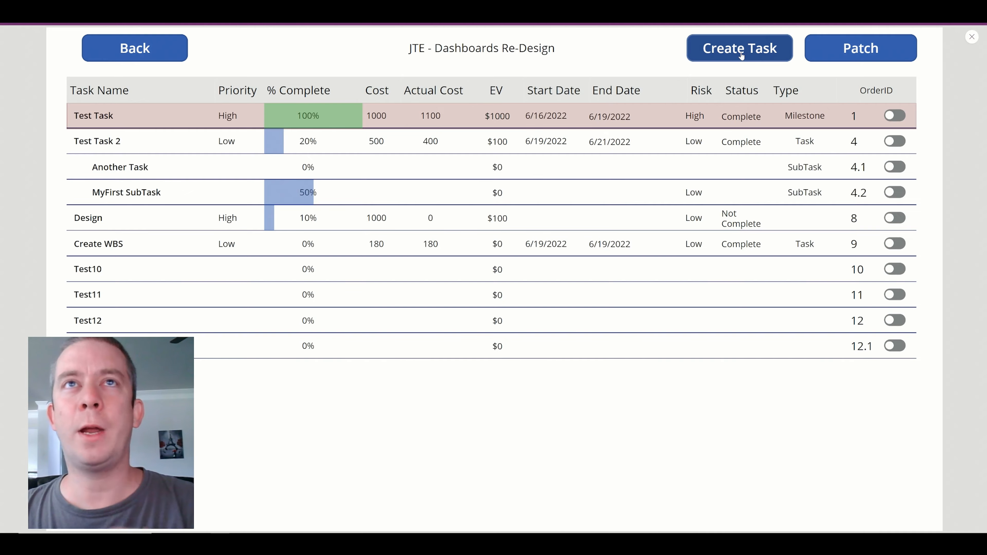
Step: Preview the new-task form for the JTE - Dashboards Re-Design project, reopening it by way of the project list
click(740, 50)
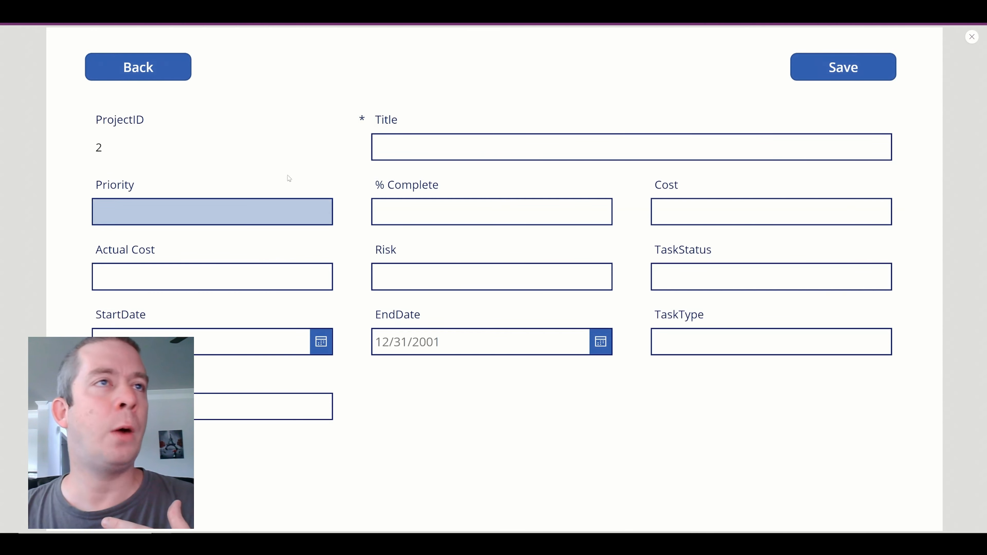
click(110, 70)
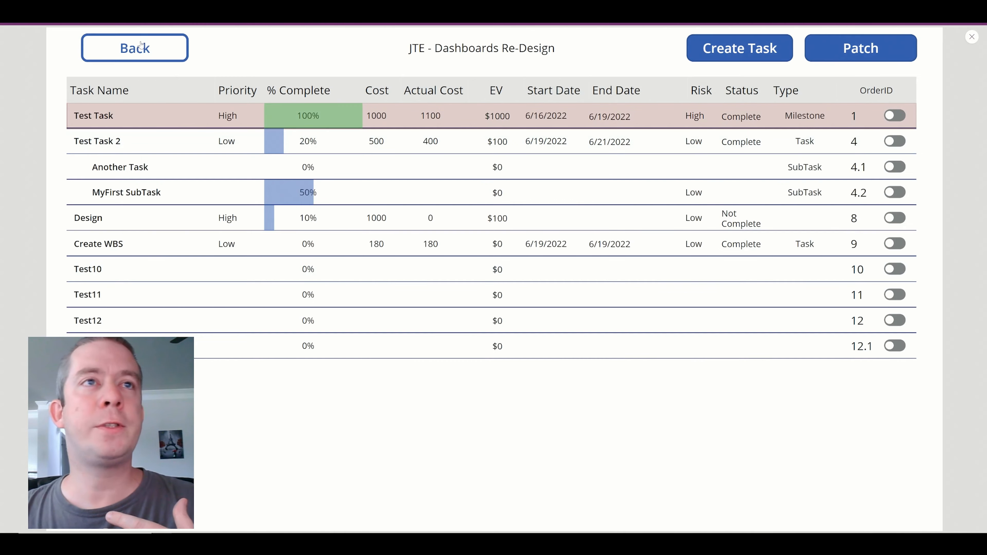
click(135, 48)
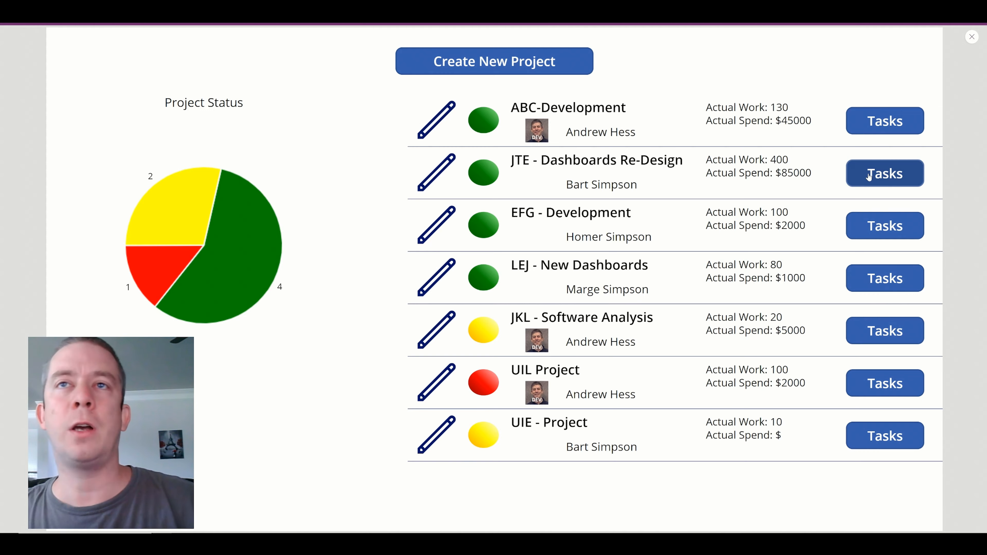
click(869, 175)
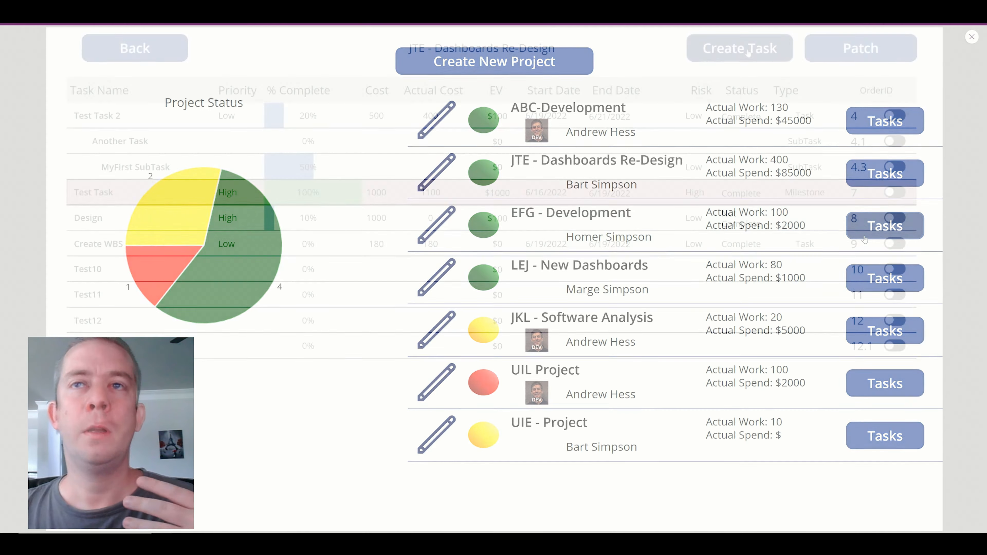
click(755, 48)
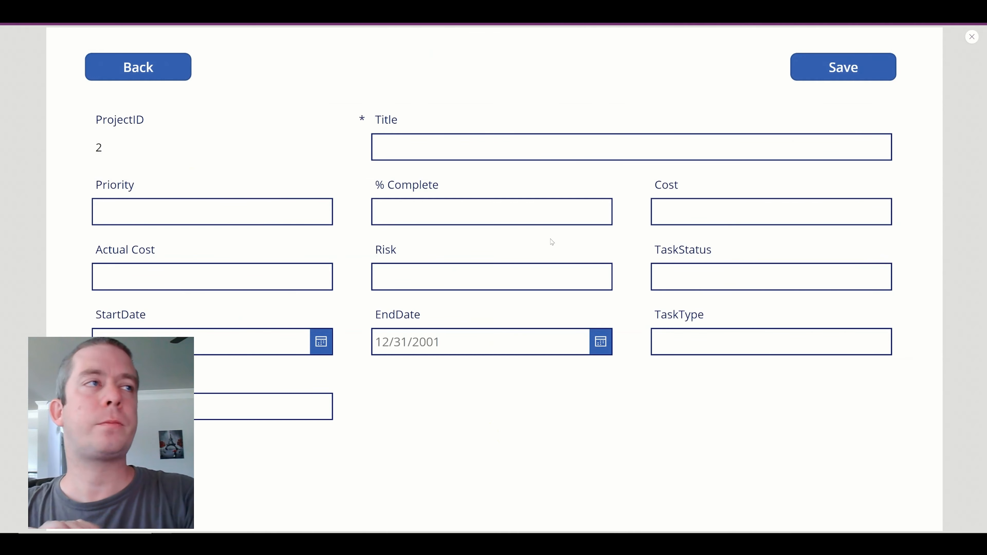
Step: Leave the preview and inspect the Default formula of the ProjectID text input on the task form
click(972, 37)
click(243, 210)
click(245, 210)
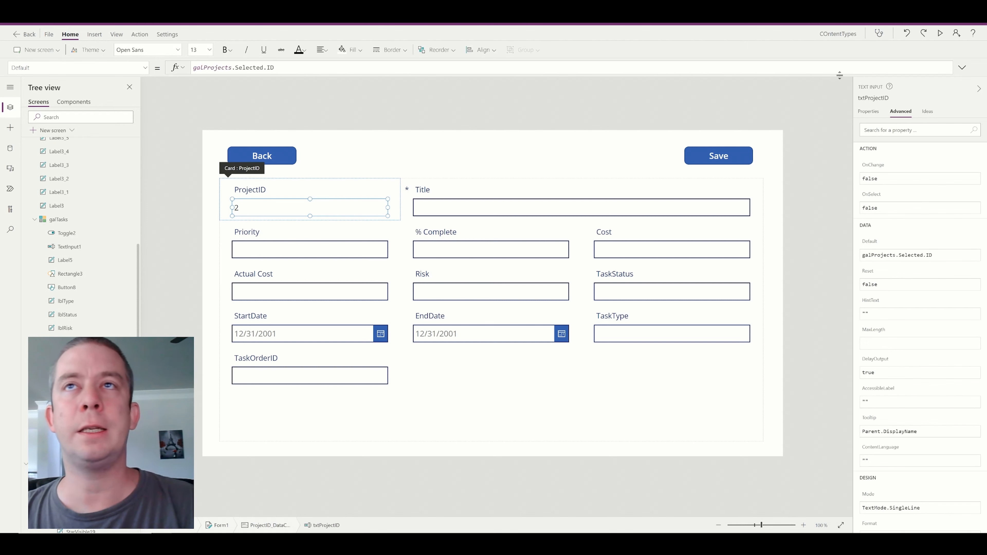
Step: Preview the app from the project list and open a new-task form for the EFG - Development project
click(940, 34)
click(152, 63)
click(152, 56)
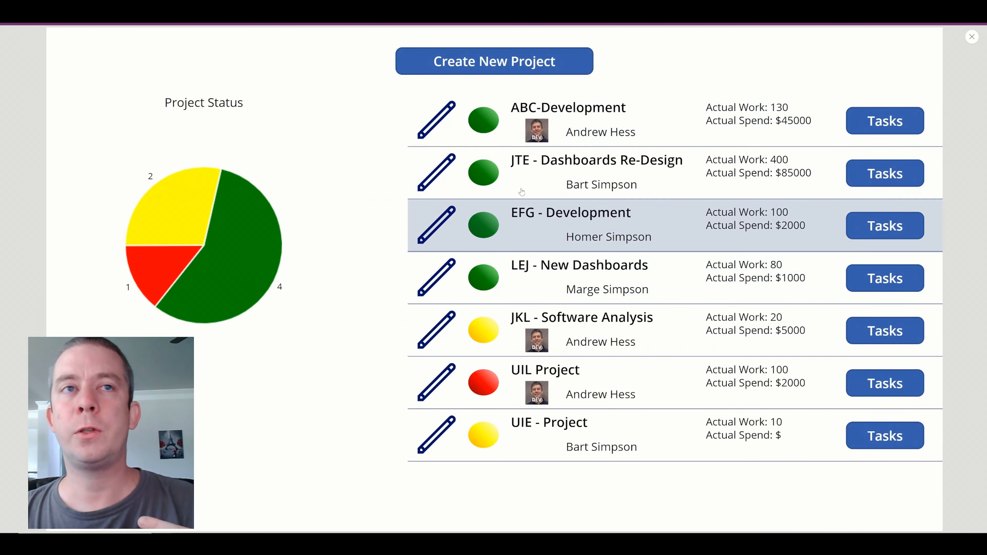
click(878, 232)
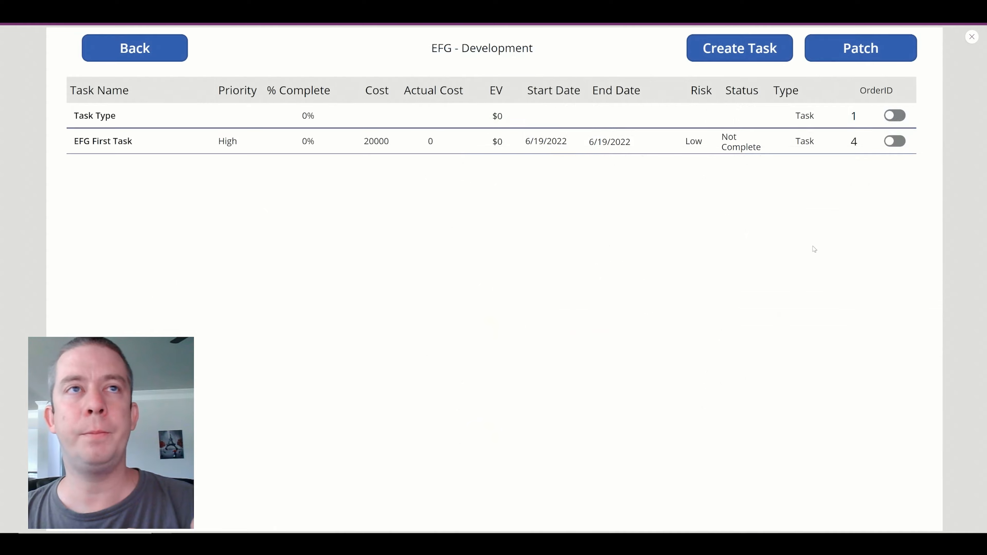
click(140, 55)
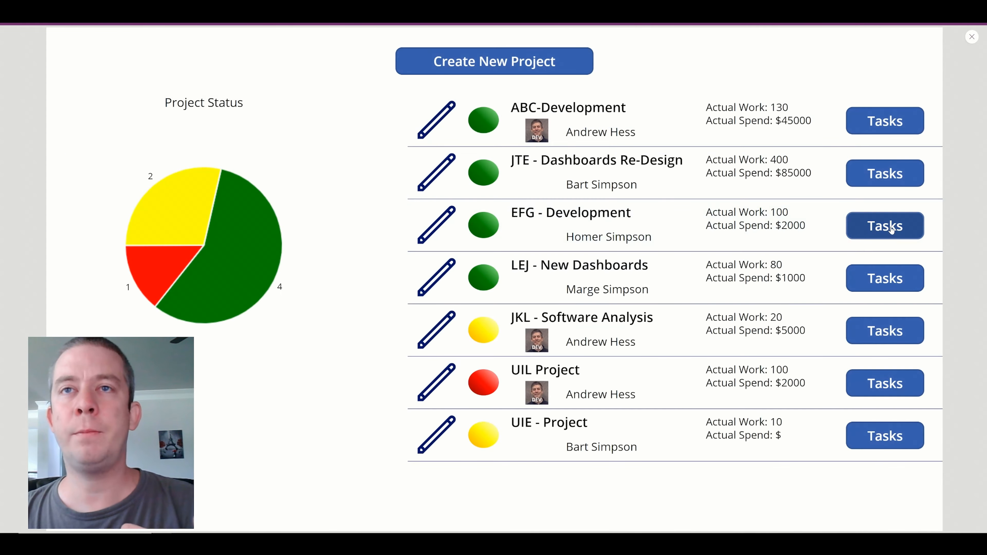
click(878, 229)
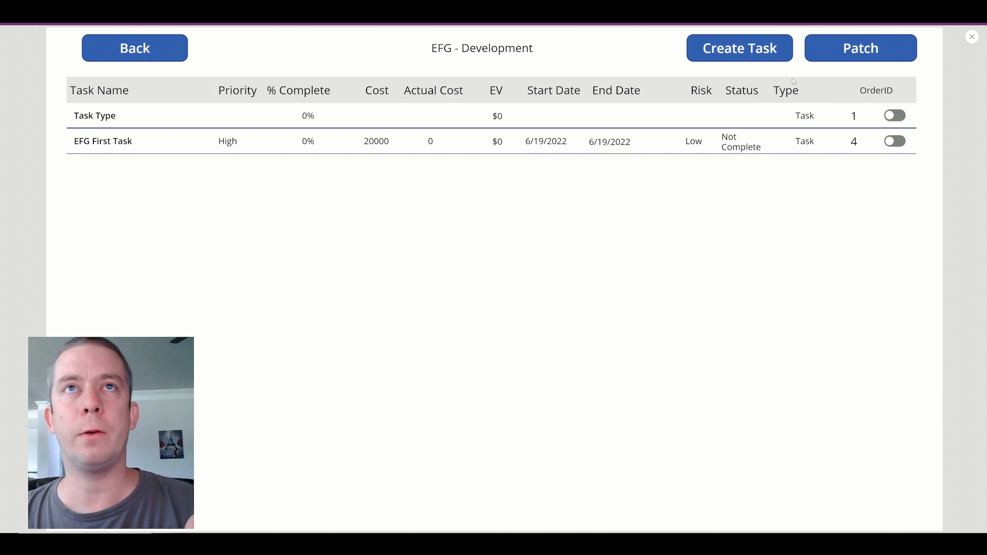
click(719, 55)
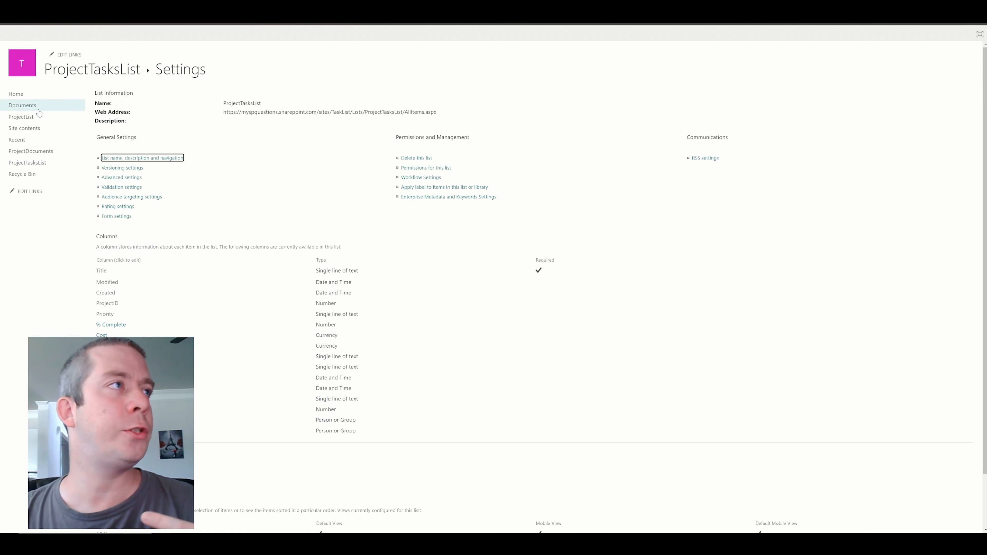
Step: Switch to the TaskList SharePoint site and examine the item IDs in ProjectList, opening ProjectTasksList as well
click(32, 118)
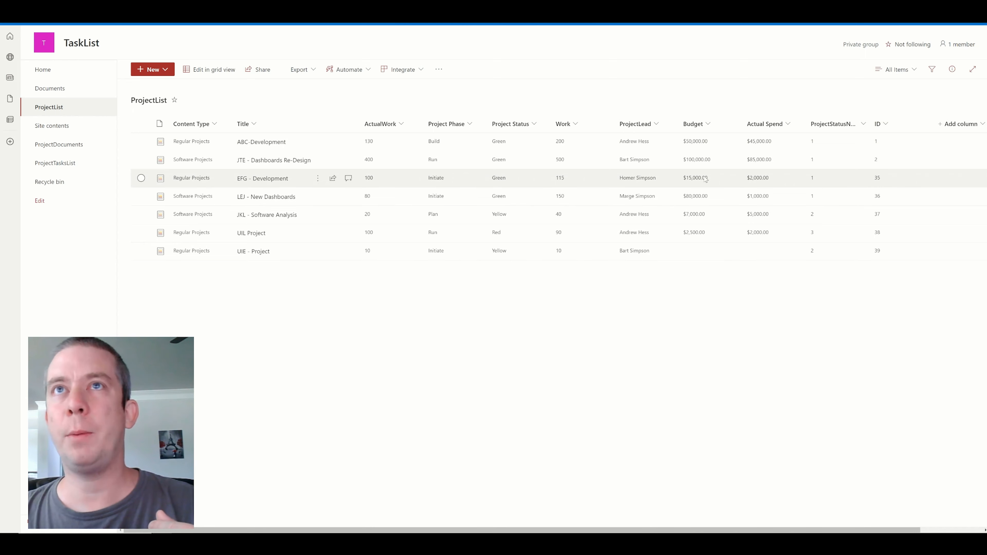
click(54, 162)
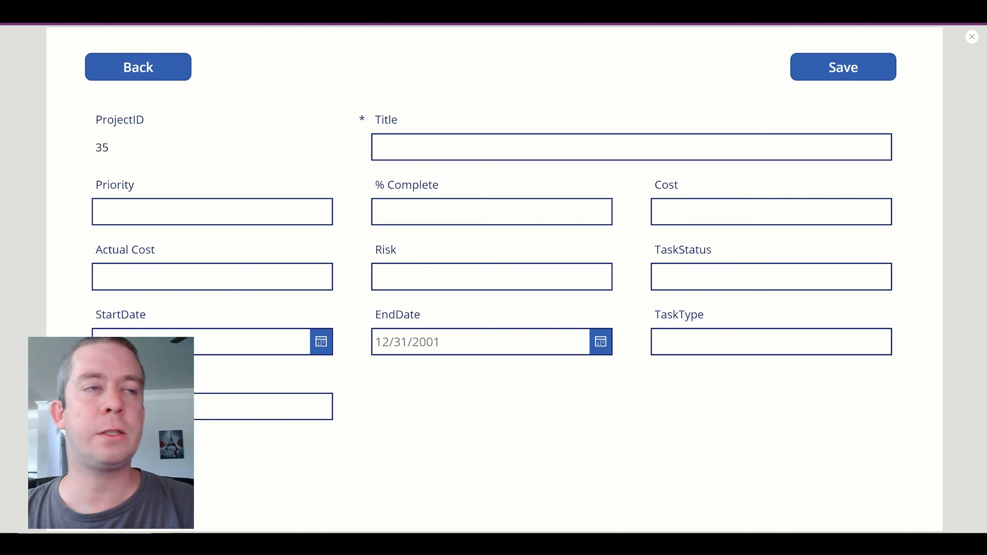
Step: Return to the Power Apps editor and move the TaskOrderID card directly after ProjectID on the task form
click(972, 37)
click(319, 375)
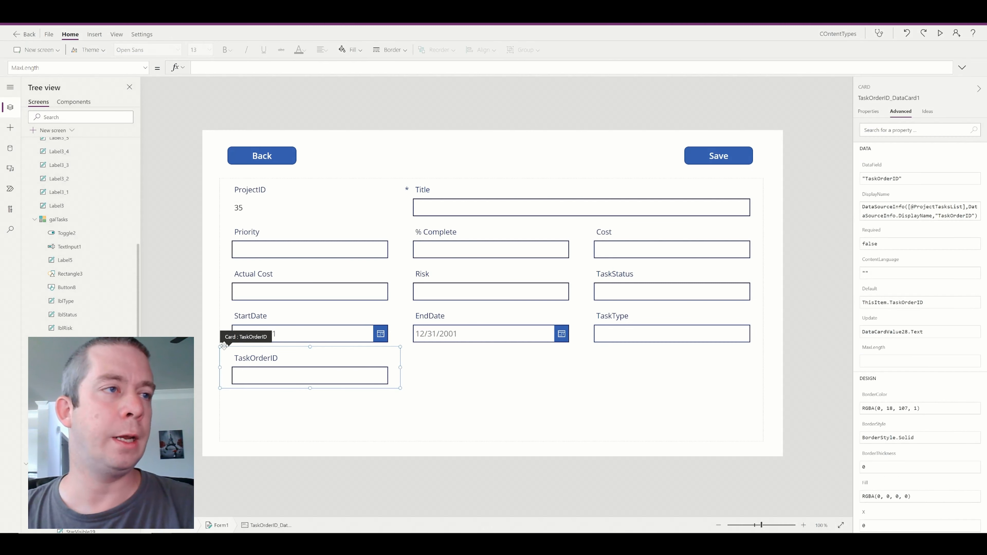
drag(228, 337, 413, 210)
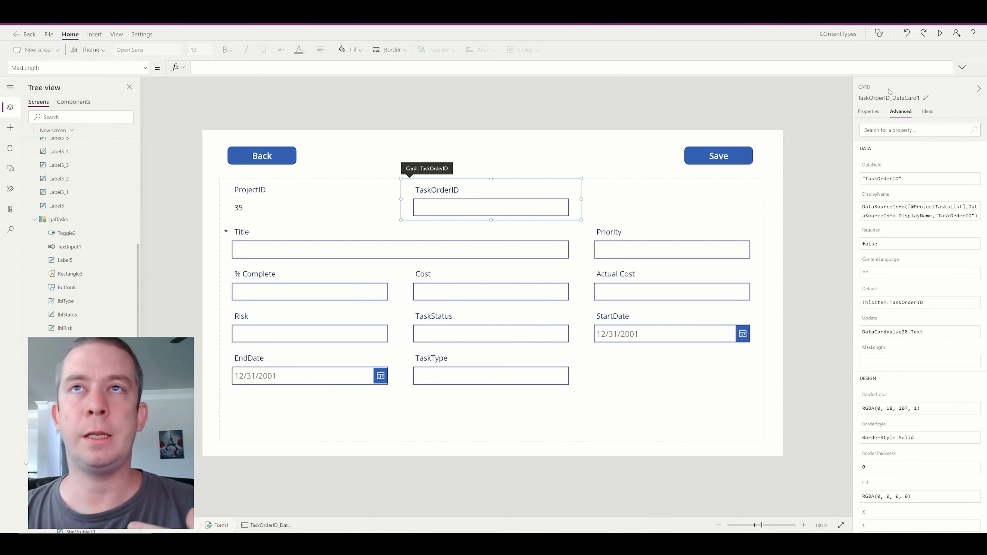
Step: Preview the rearranged task form, check the order IDs in the EFG - Development task list, and reopen the new-task form
click(940, 34)
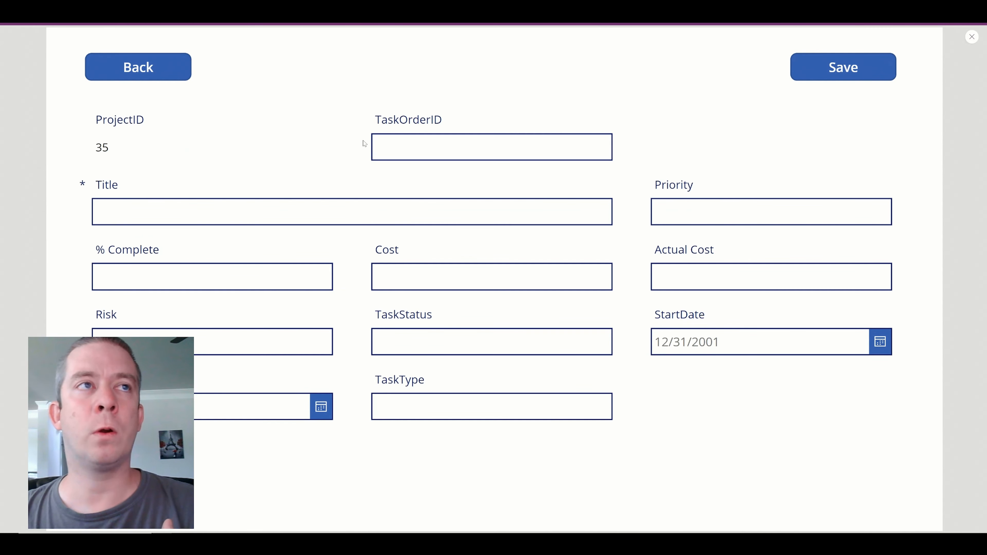
click(105, 71)
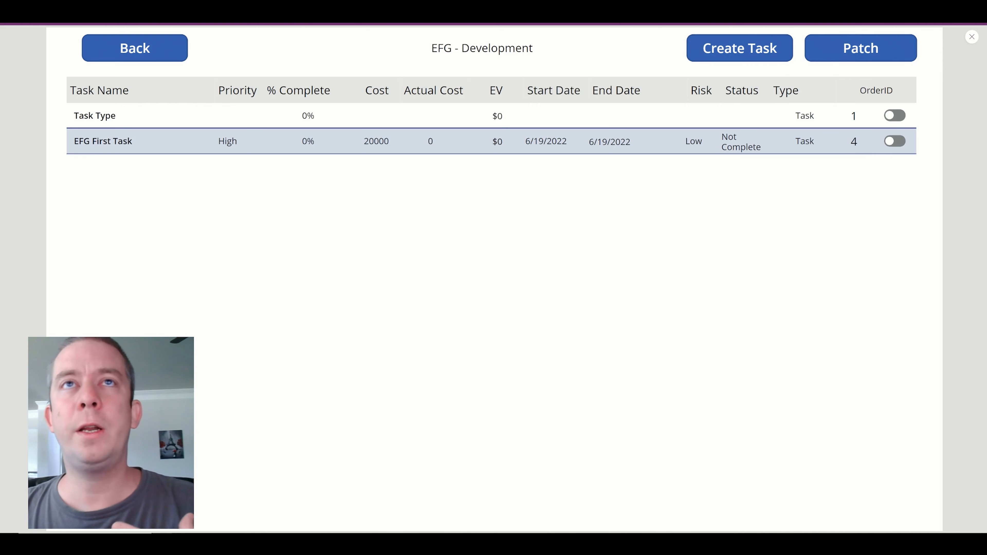
click(746, 71)
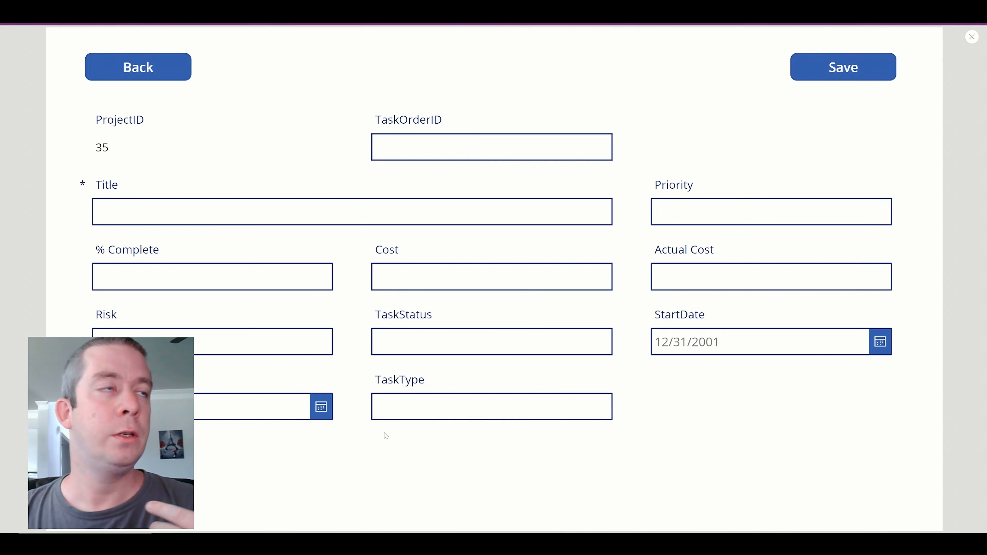
Step: Set the Default of the TaskOrderID text input to LookUp(ProjectTasksList,ProjectID = galProjects.Selected.ID,TaskOrderID)
key(Escape)
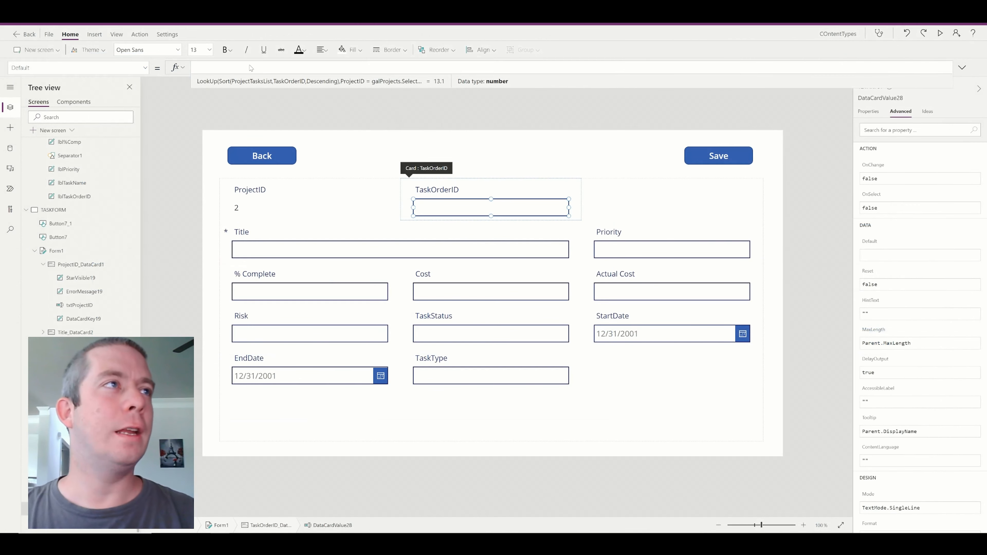
click(510, 150)
click(522, 207)
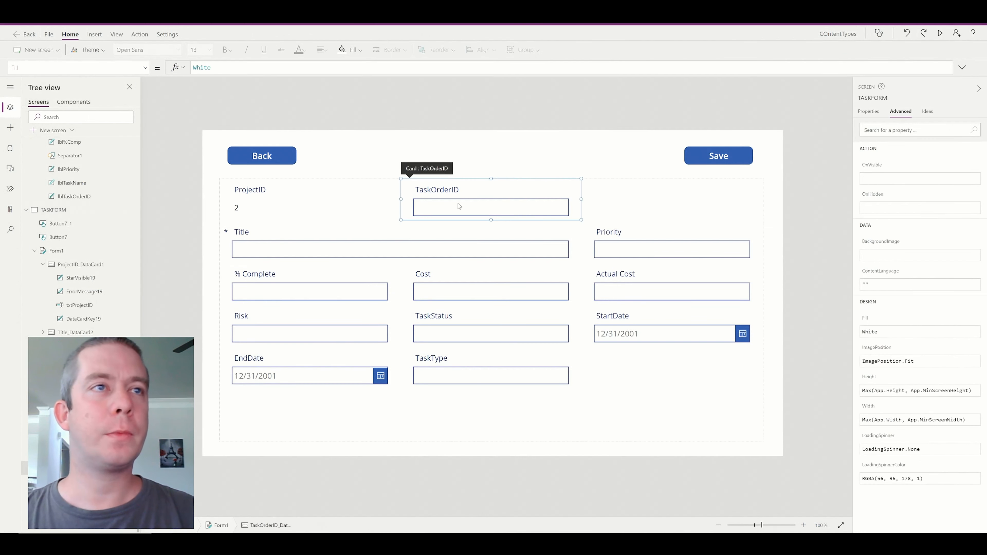
click(451, 209)
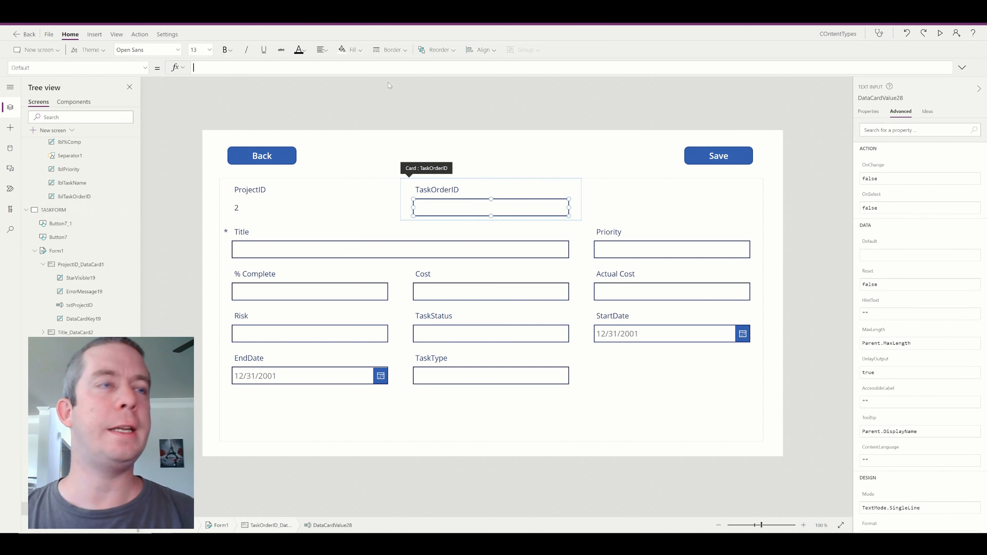
text(LookUp()
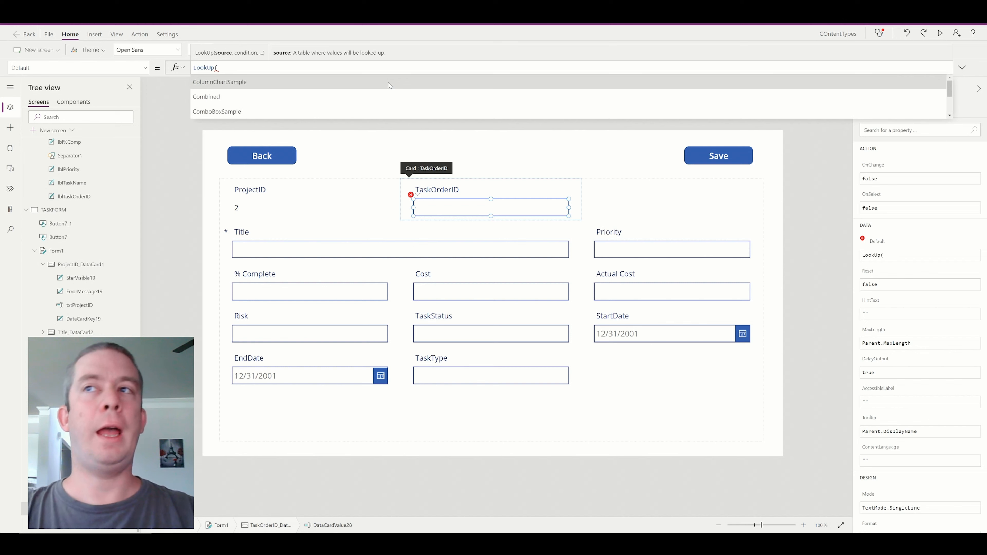
text(Pro)
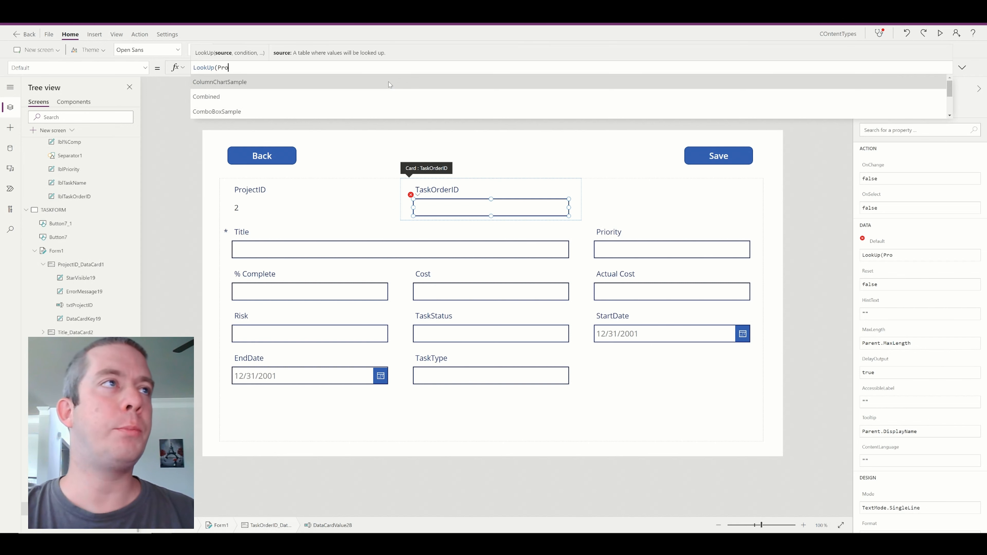
text(jectTasksList)
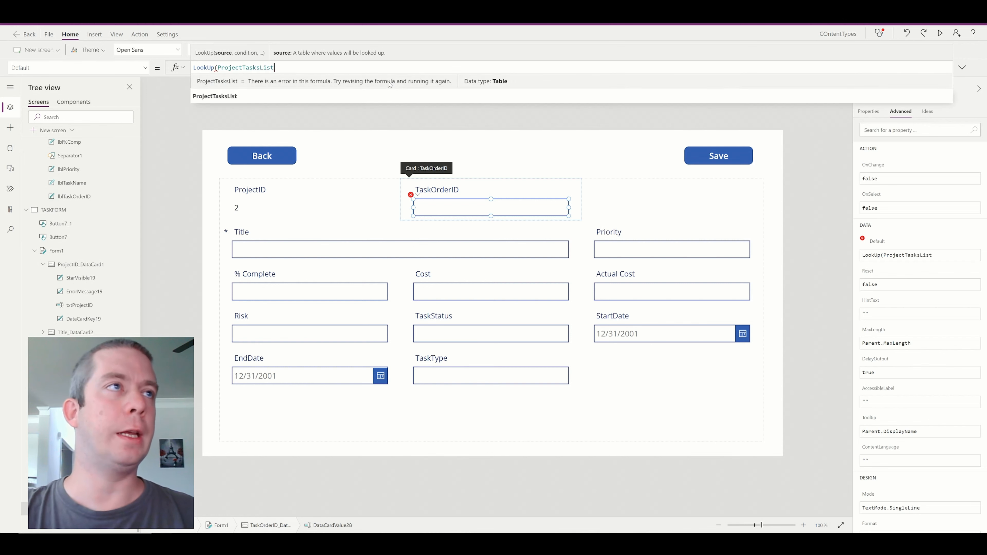
text(,)
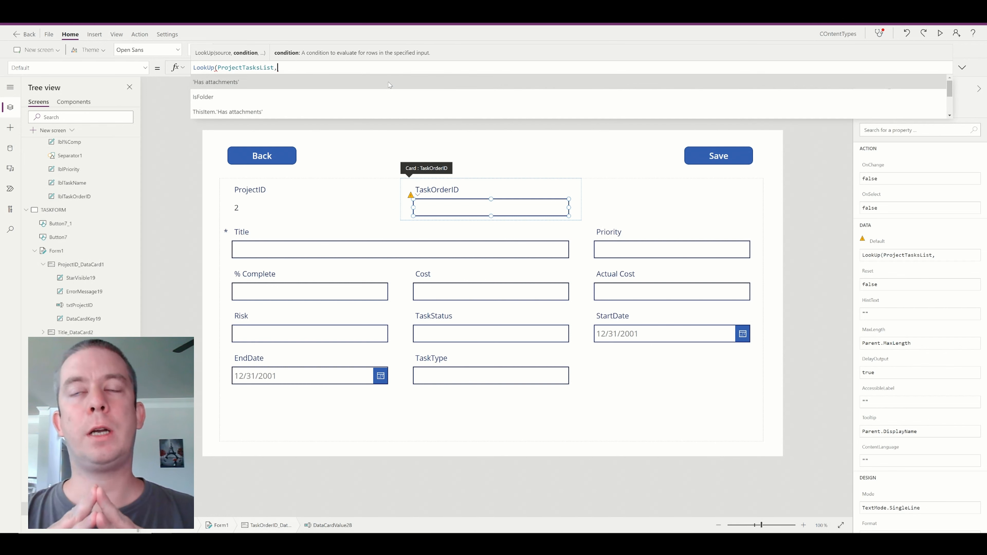
text(ProjectID)
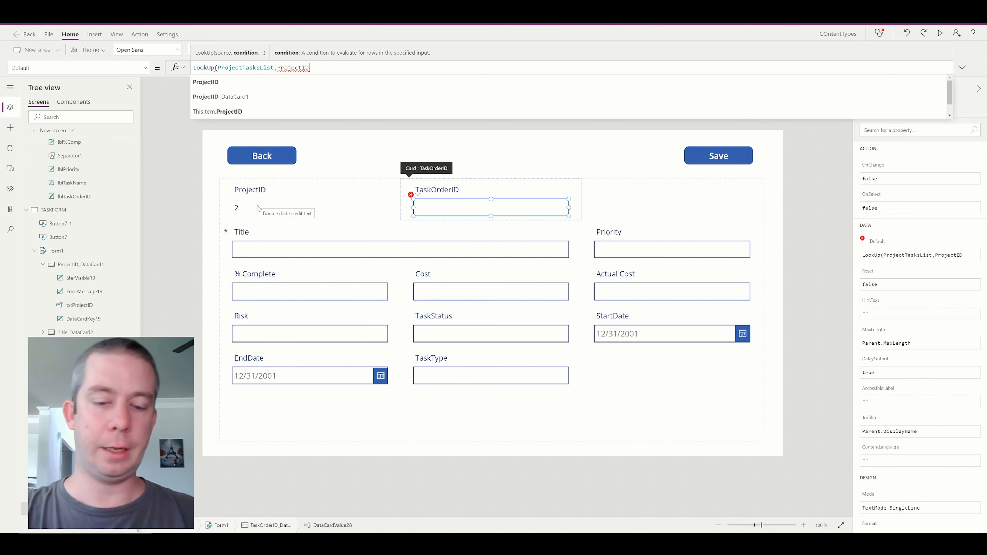
text( = gal)
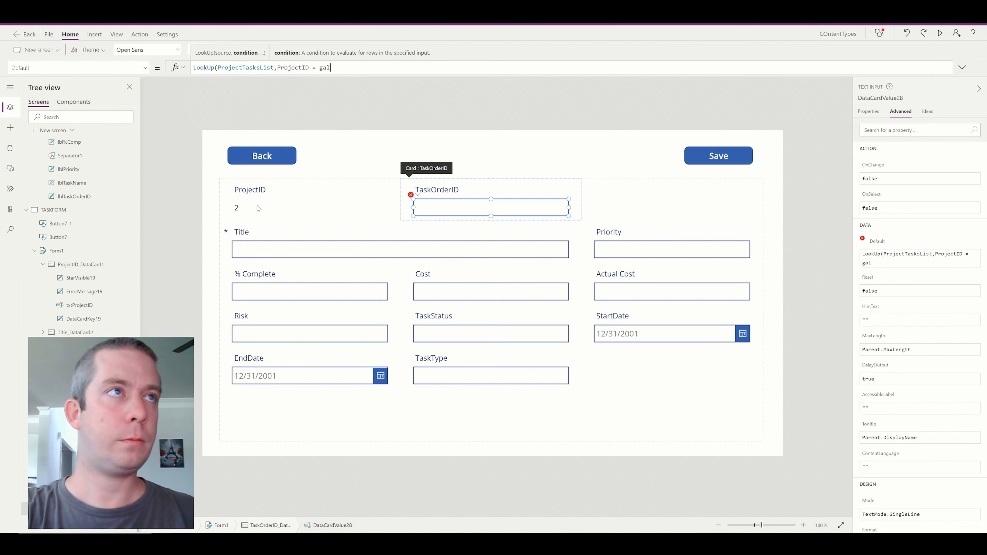
text(Projects.Sel)
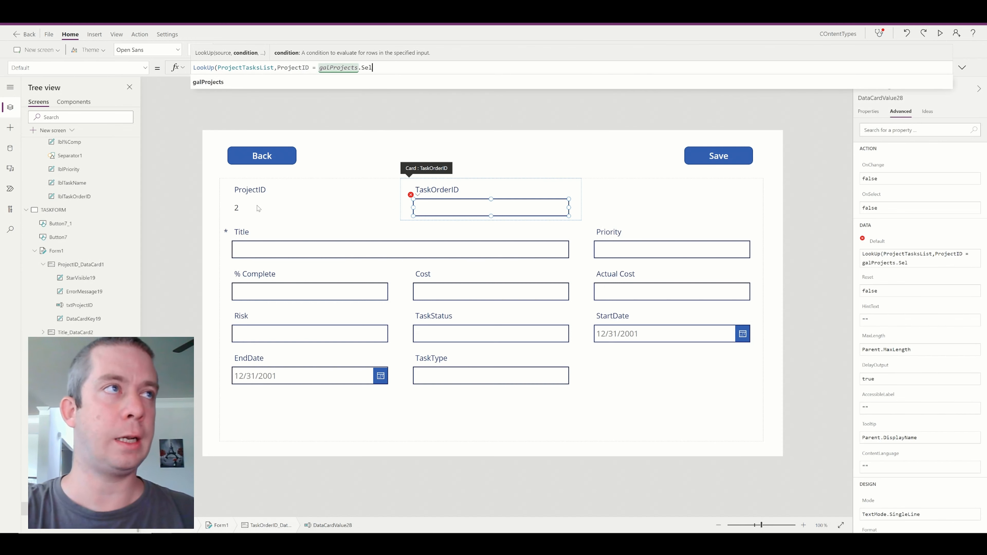
text(ected.)
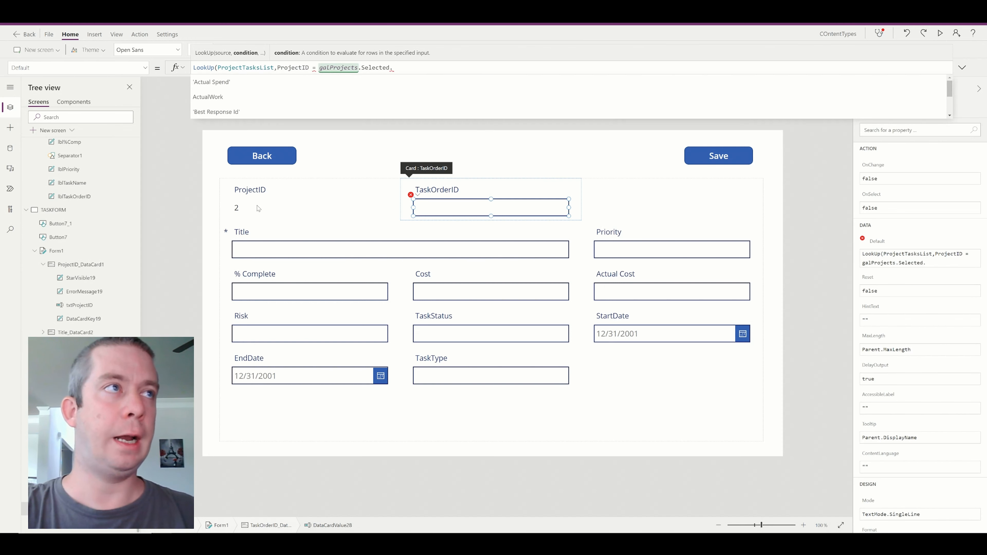
text(ID)
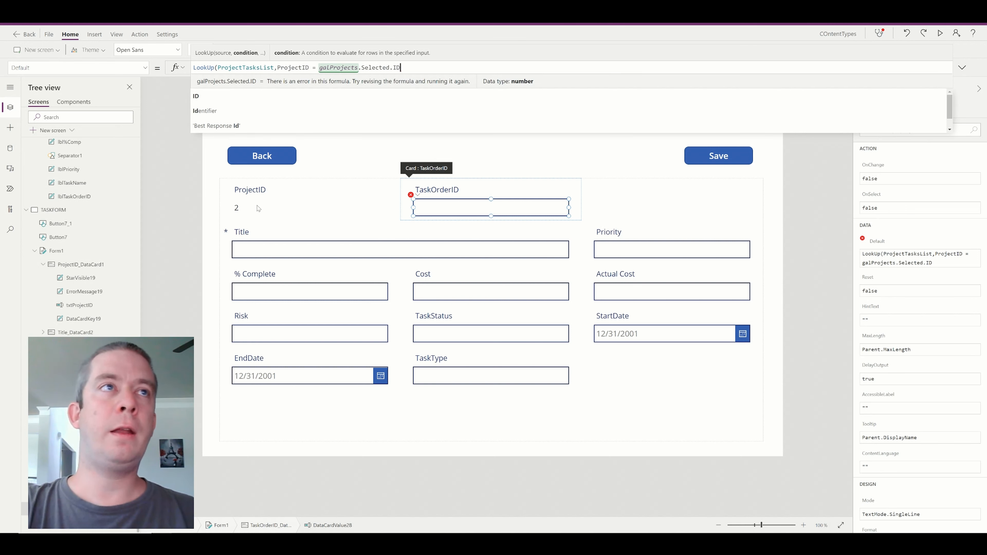
text(,Task)
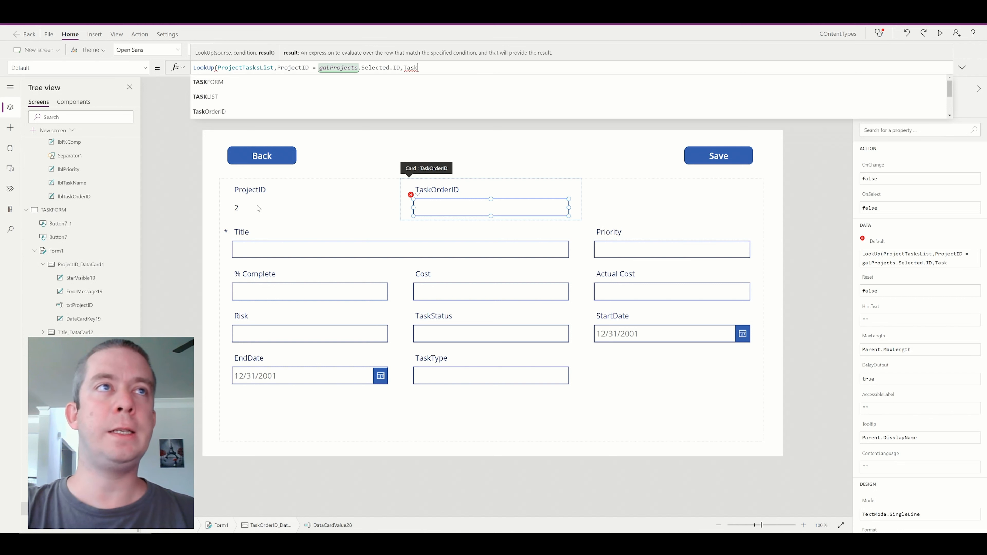
text(OrderID))
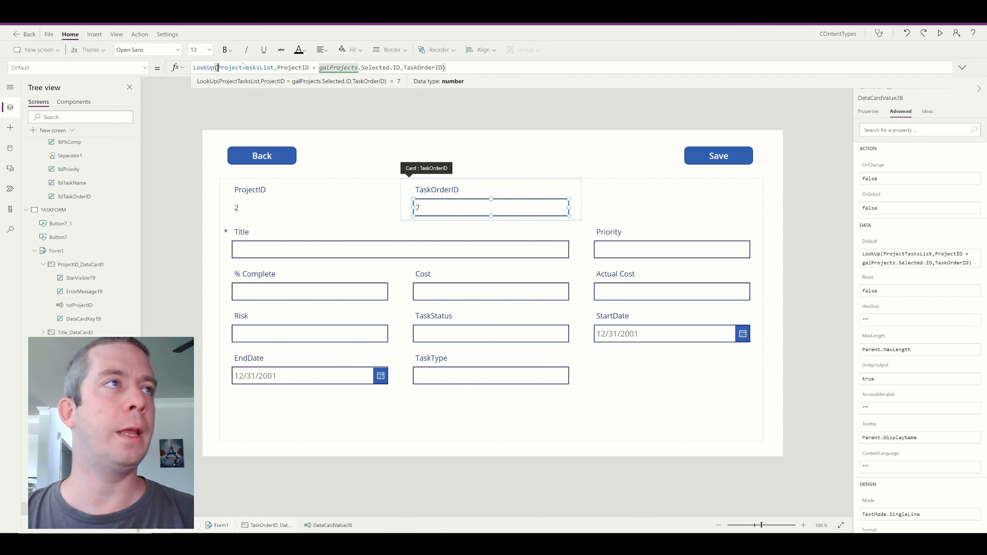
Step: Wrap the lookup's source in Sort(ProjectTasksList,TaskOrderID,Descending) within the TaskOrderID input's Default formula
text(S)
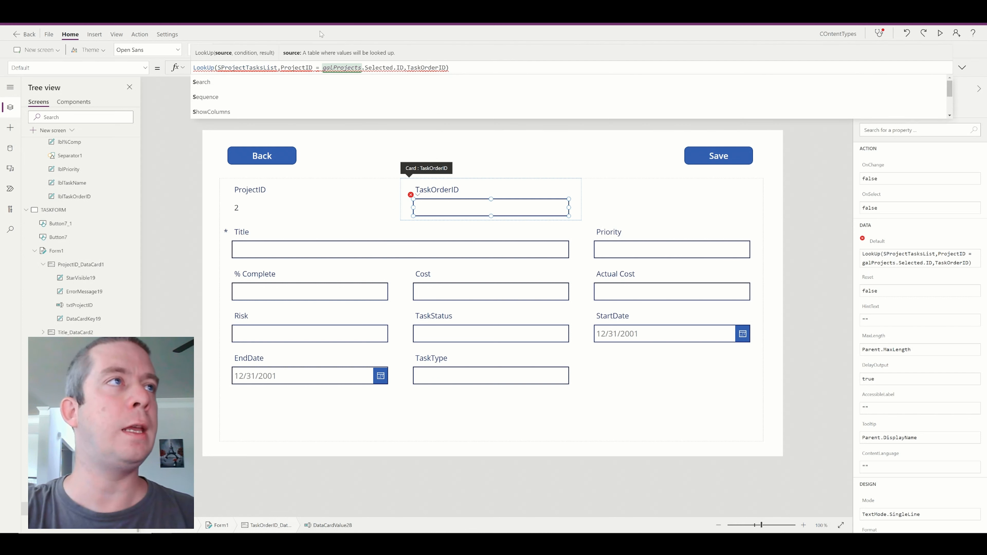
text(ort()
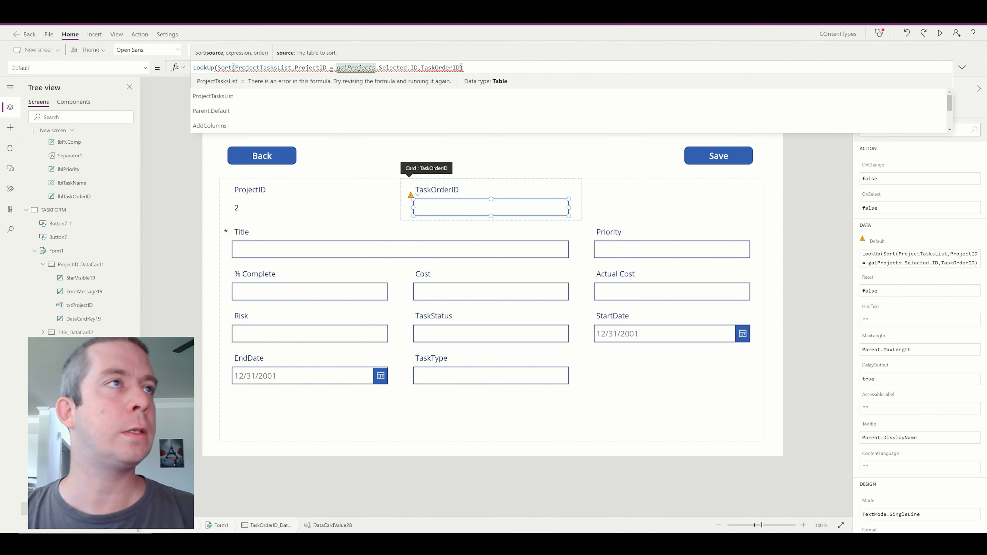
key(ctrl+Right)
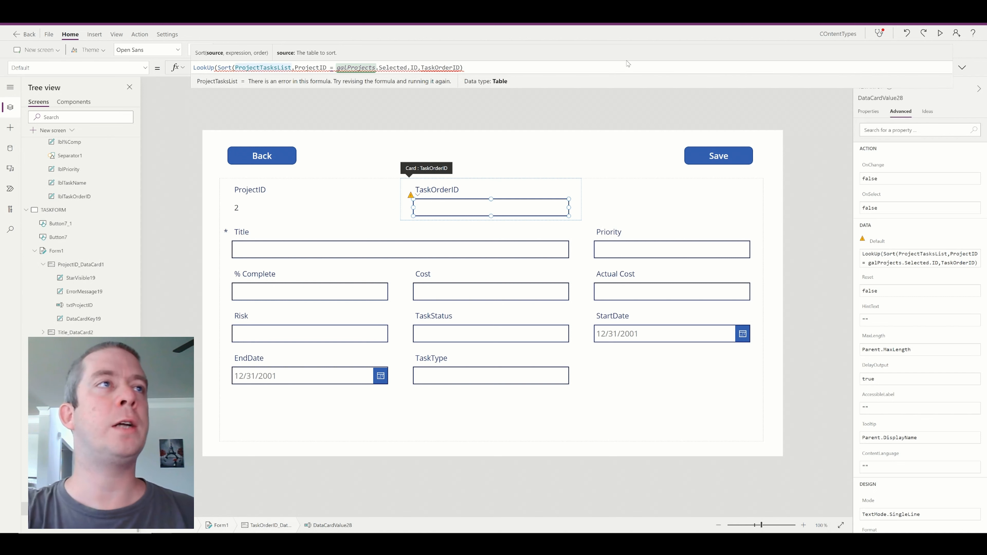
text(,TaskOrde)
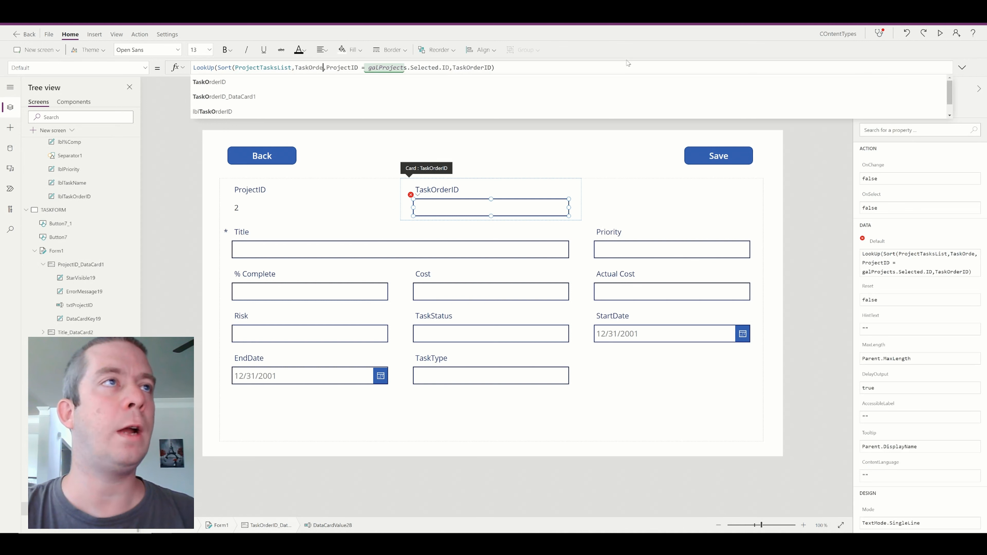
text(rID,Desc)
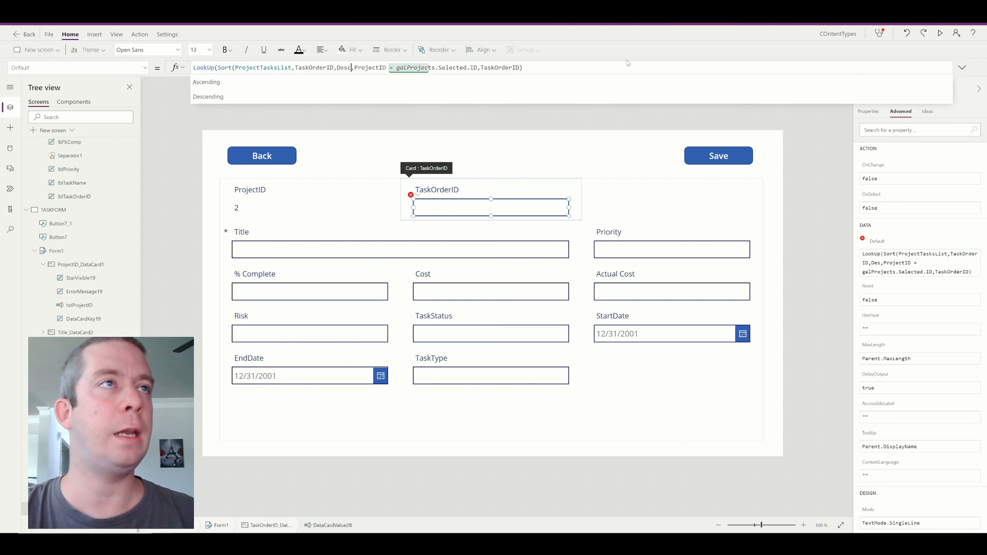
key(Tab)
text())
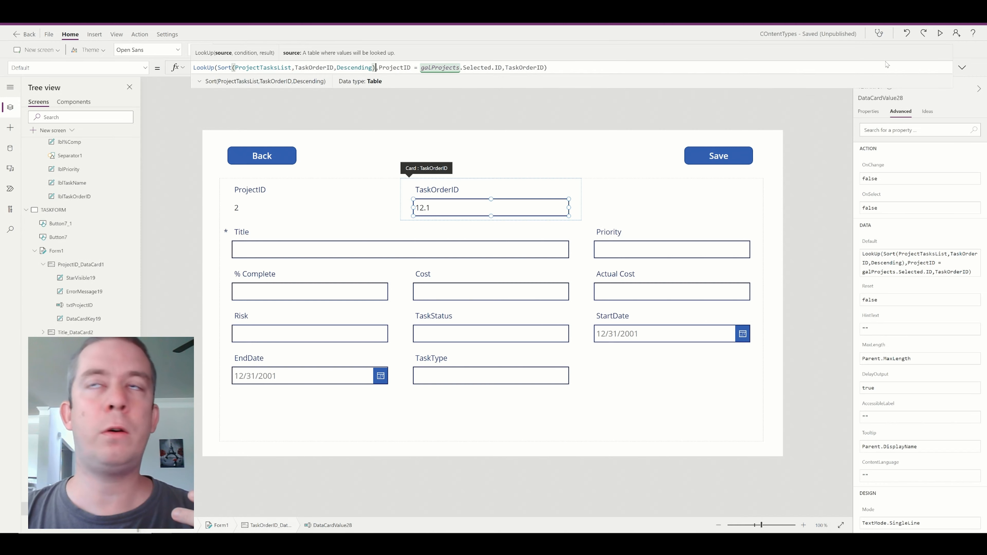
Step: Preview the app, compare the order IDs of JTE - Dashboards Re-Design, and open a new-task form for ABC-Development
click(939, 33)
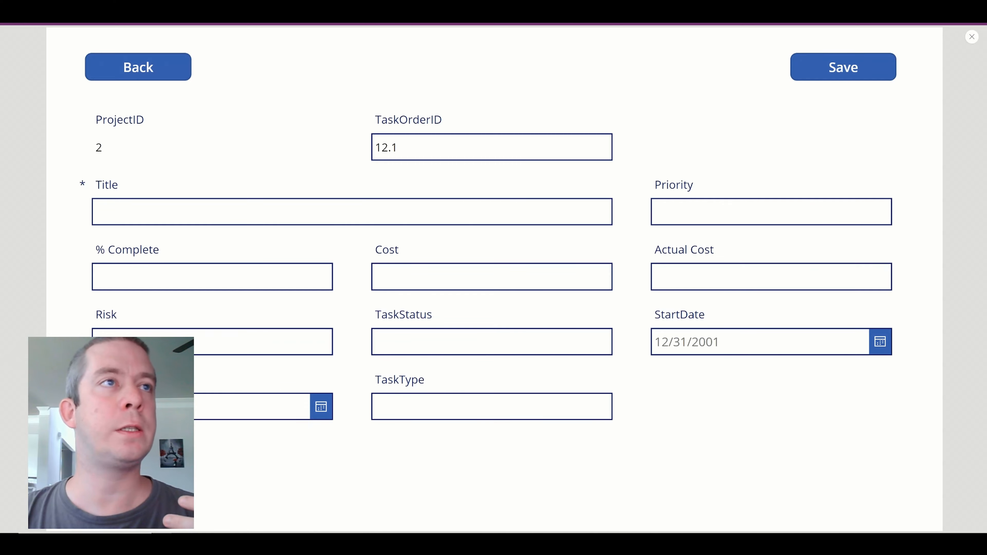
click(124, 79)
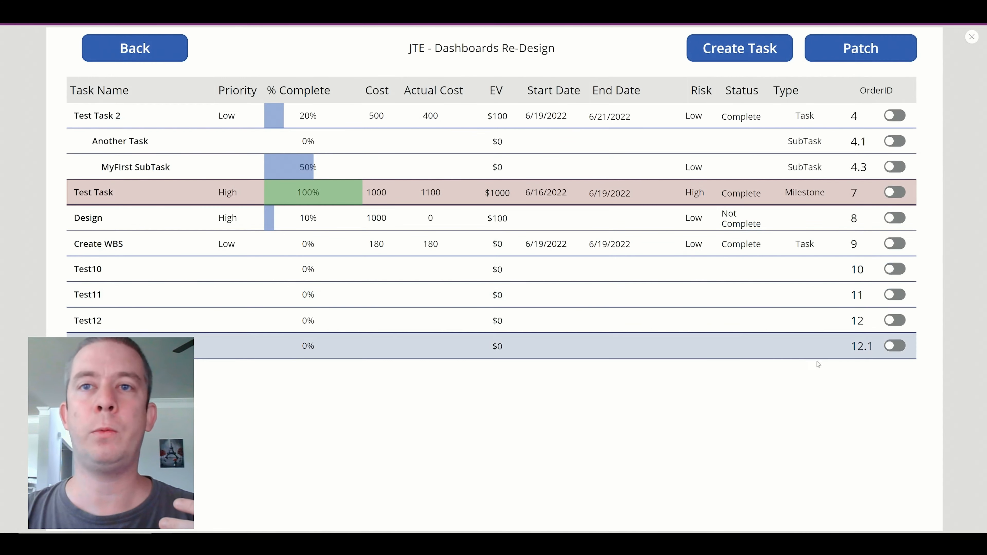
click(182, 46)
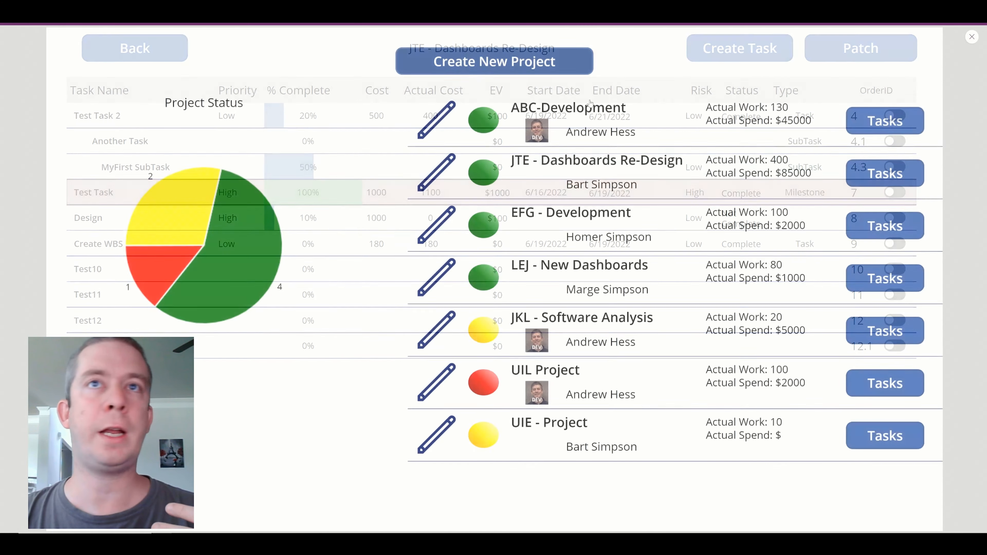
click(866, 134)
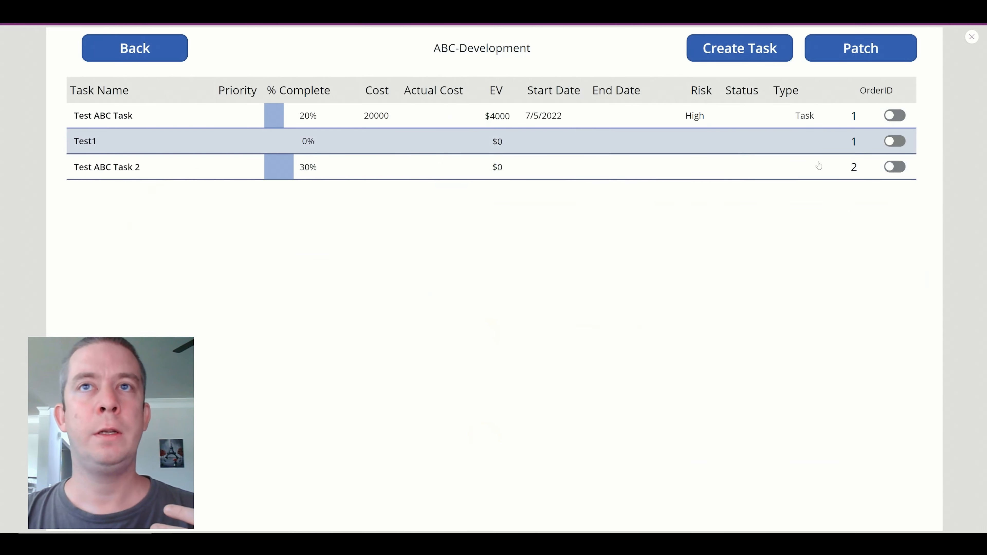
click(740, 48)
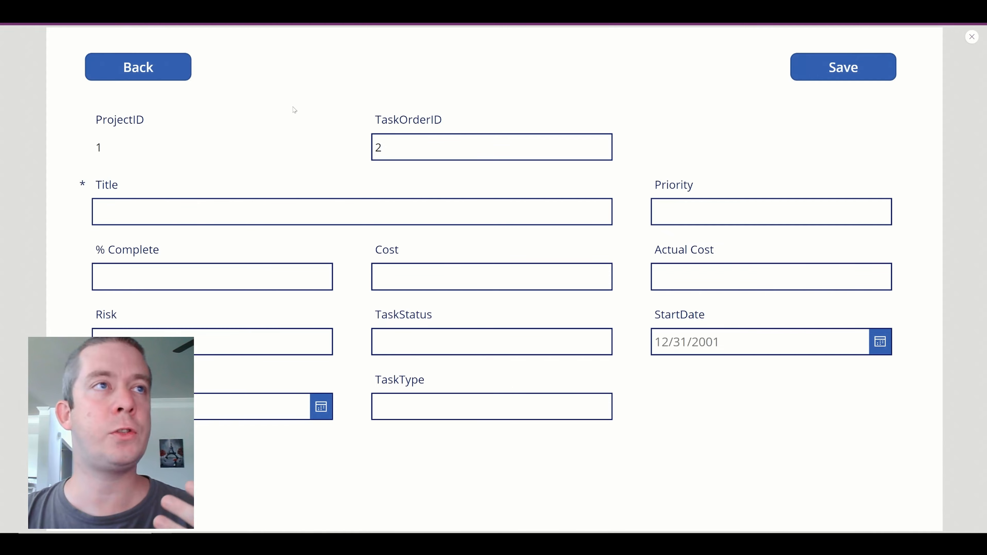
Step: Check the LEJ - New Dashboards and JKL - Software Analysis tasks and JKL's prefilled TaskOrderID, and close the preview
click(144, 69)
click(136, 48)
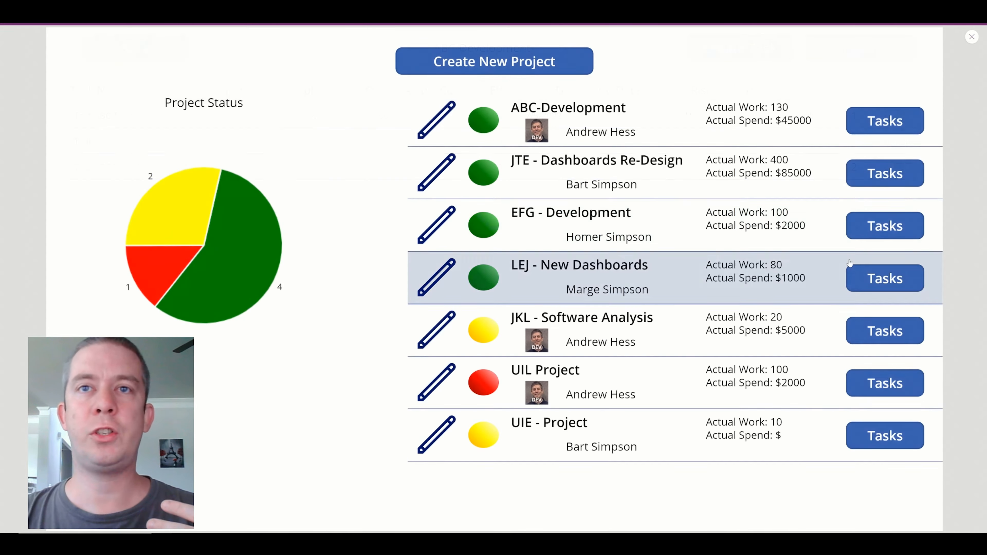
click(866, 281)
click(186, 60)
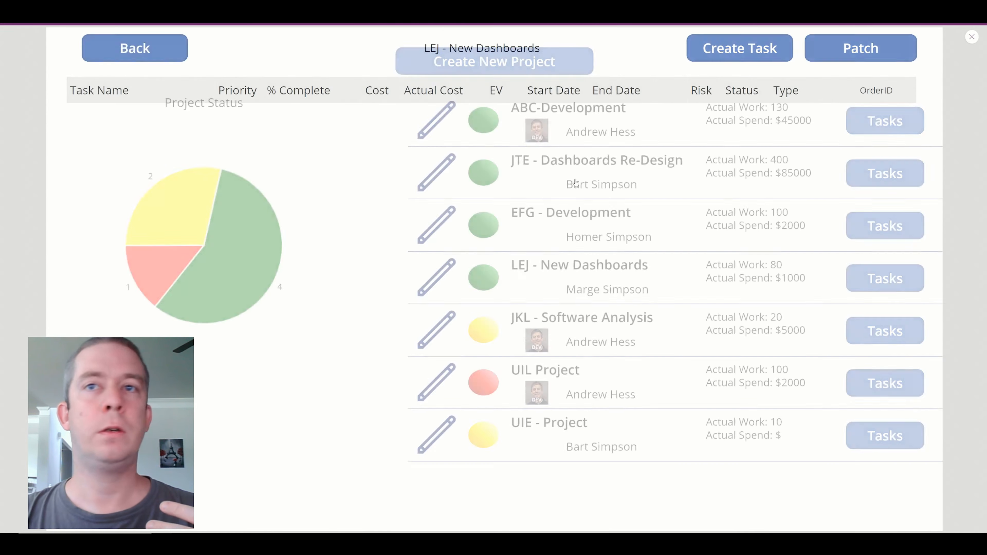
click(880, 332)
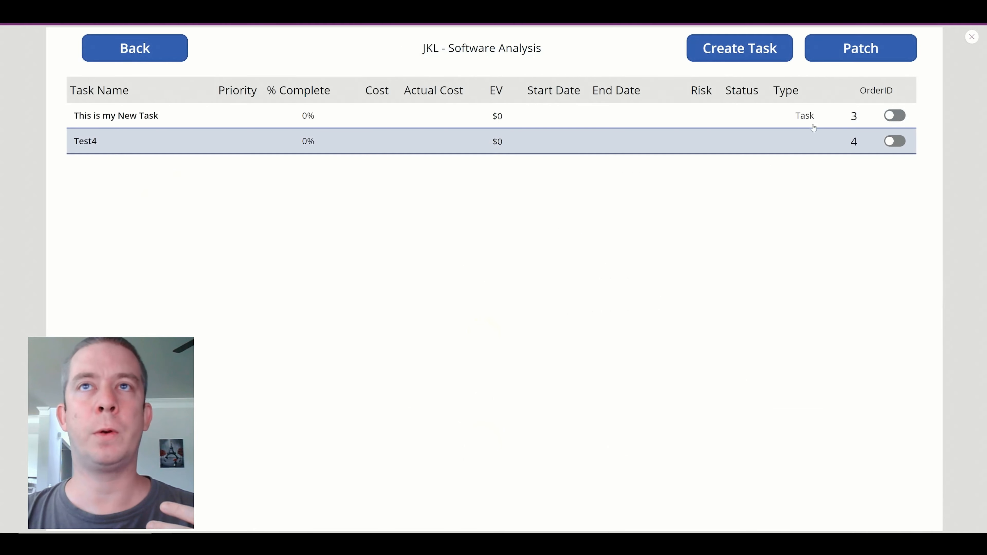
click(736, 63)
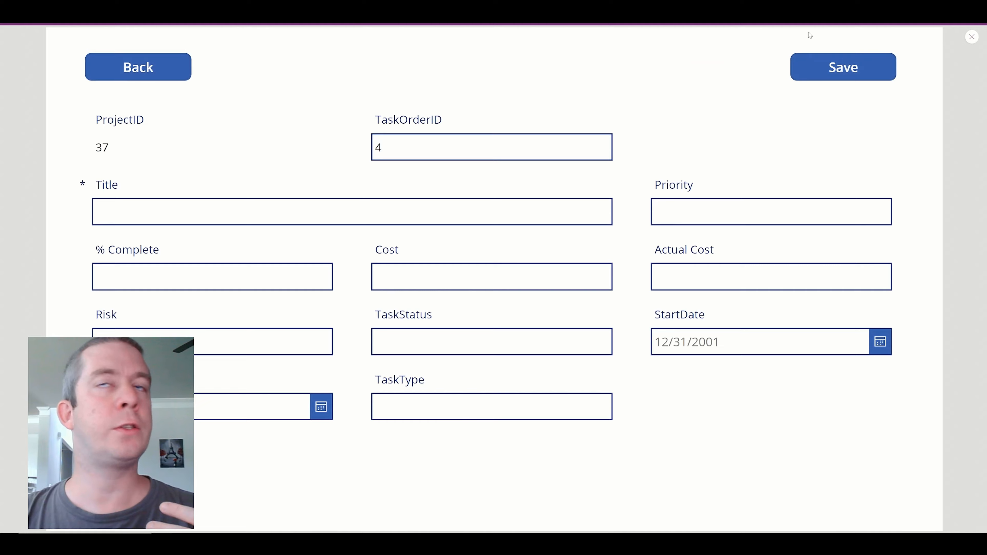
click(972, 37)
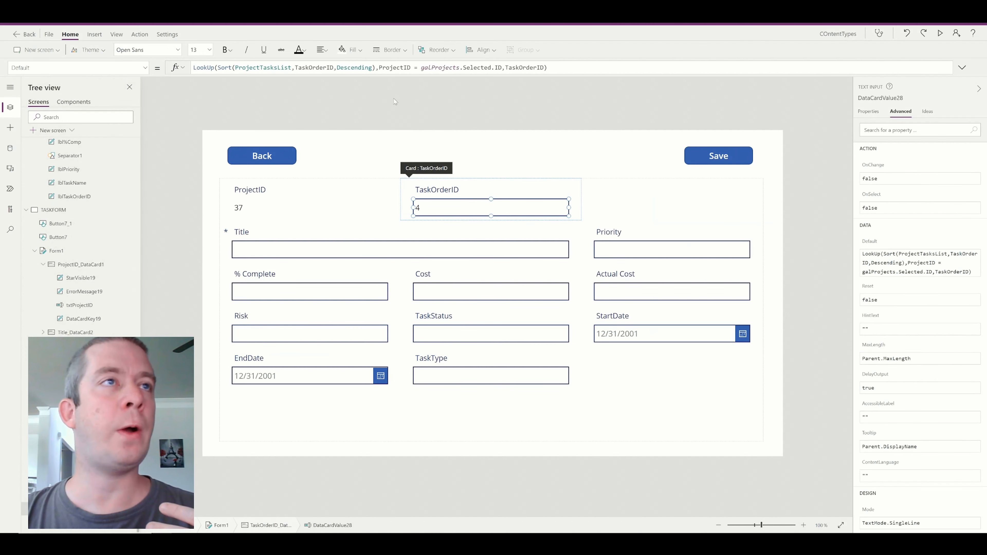
Step: Change the lookup's result to TaskOrderID+1 and preview the new-task form for JTE - Dashboards Re-Design
click(544, 68)
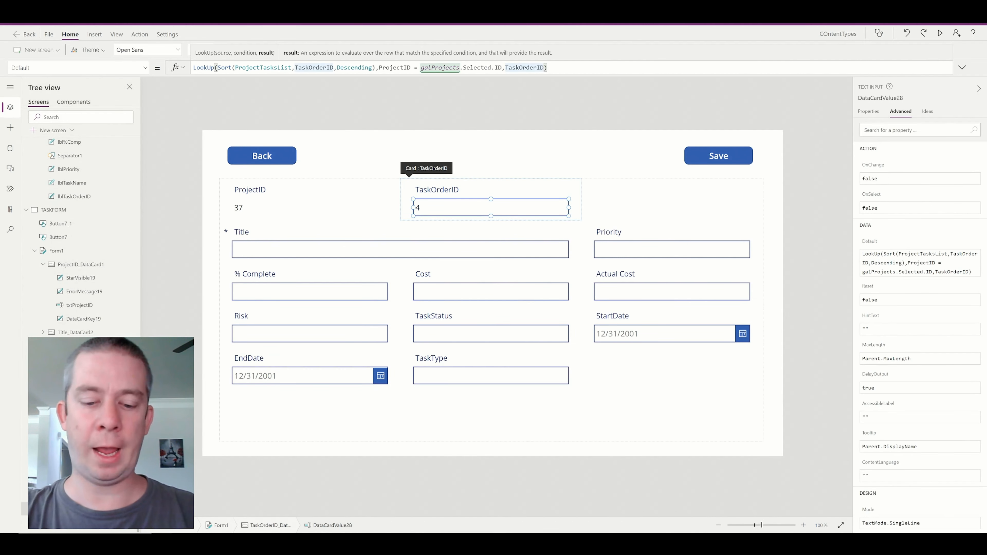
text(+1)
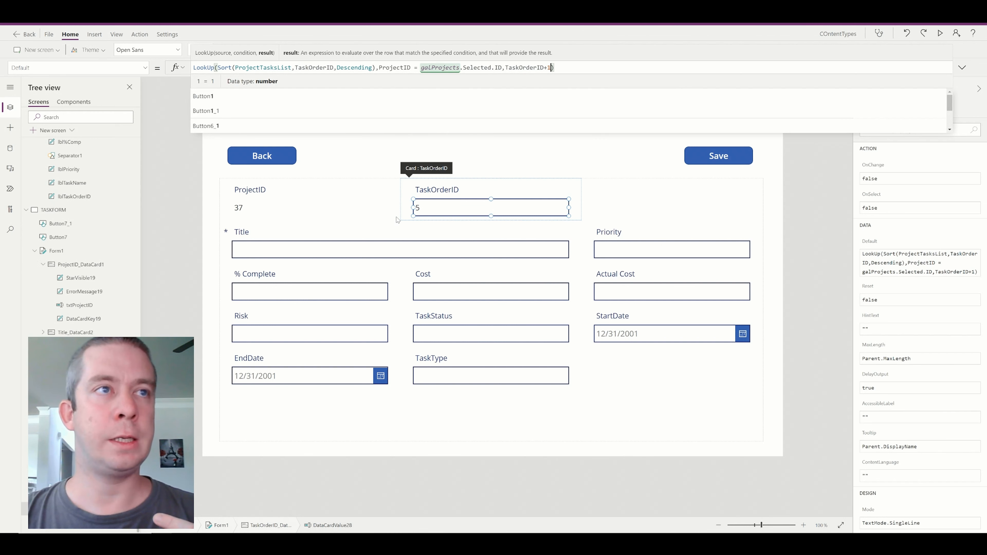
click(939, 34)
click(101, 66)
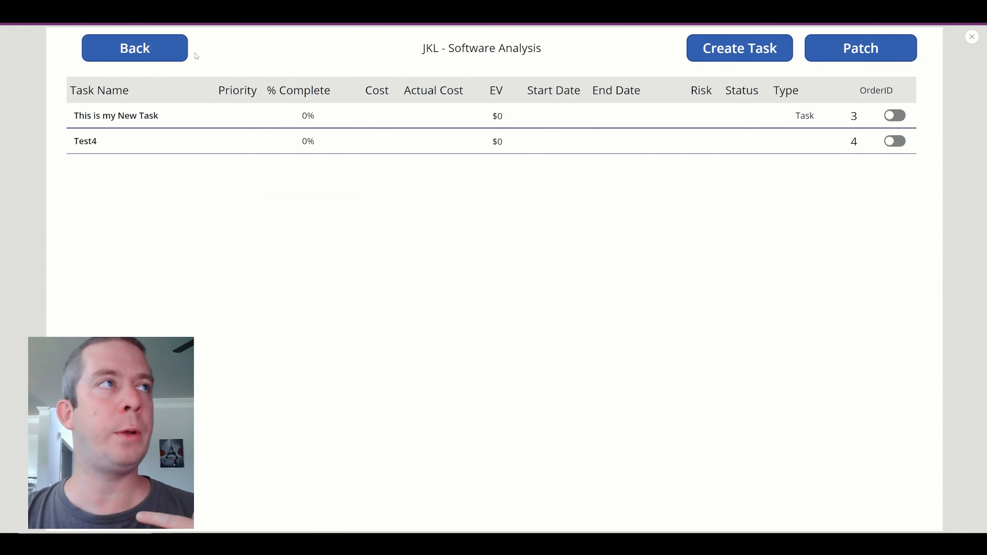
click(183, 54)
click(884, 172)
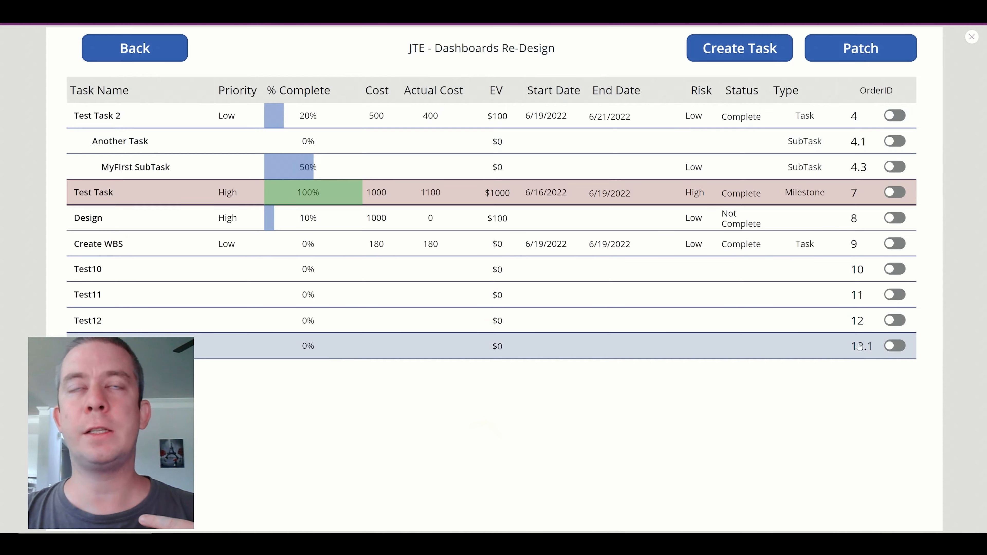
click(740, 48)
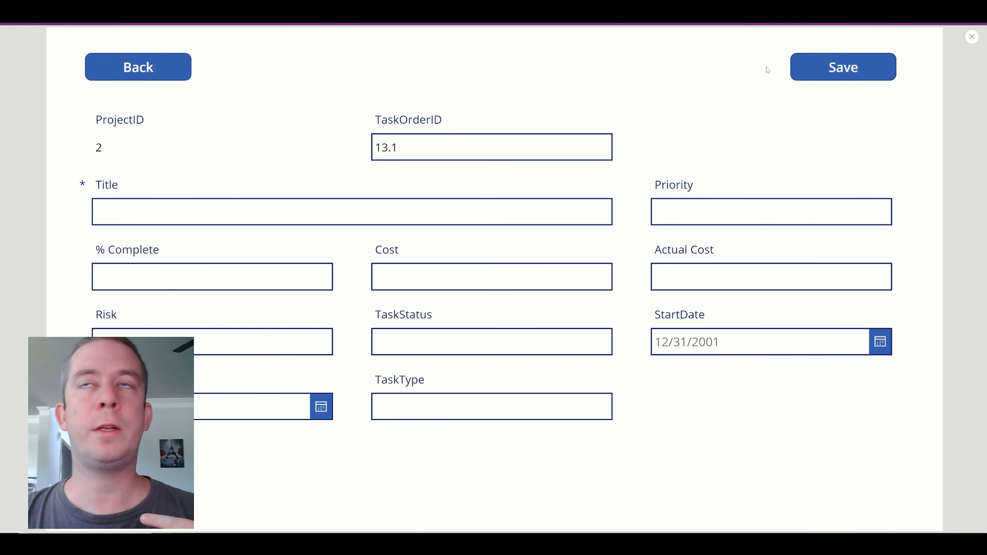
click(972, 37)
Step: Round the lookup's result to a whole number with Round(TaskOrderID+1,0) in the TaskOrderID input's Default formula
click(462, 208)
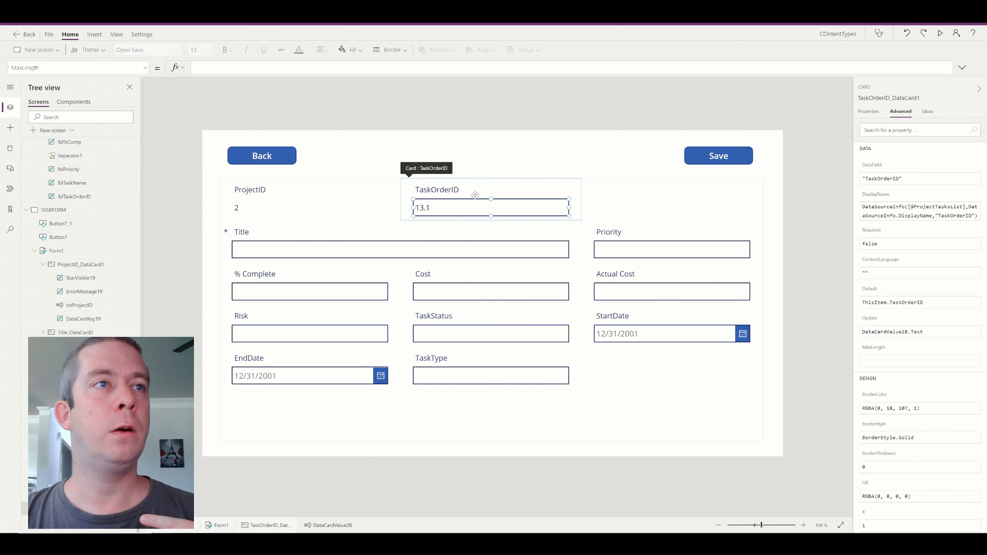
click(505, 67)
text(Round)
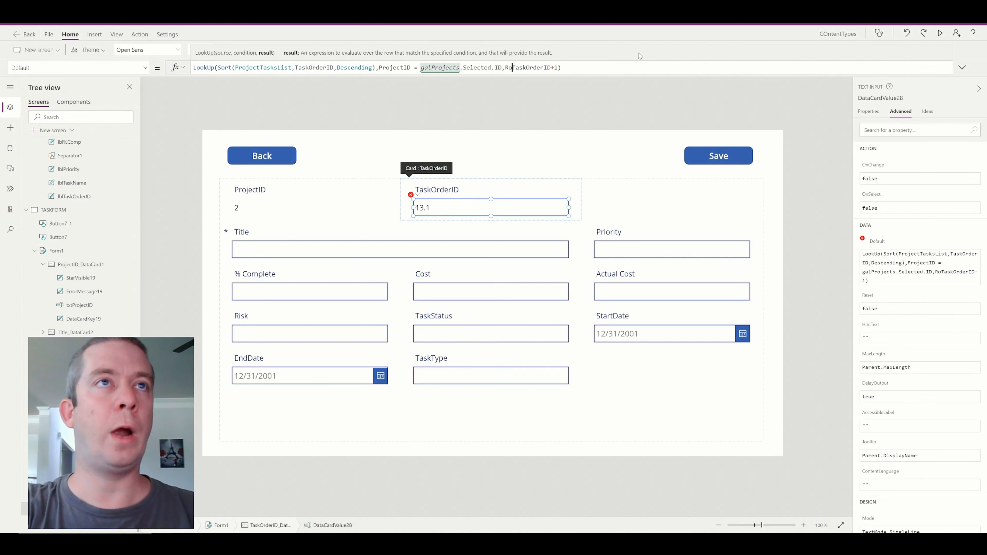
text(()
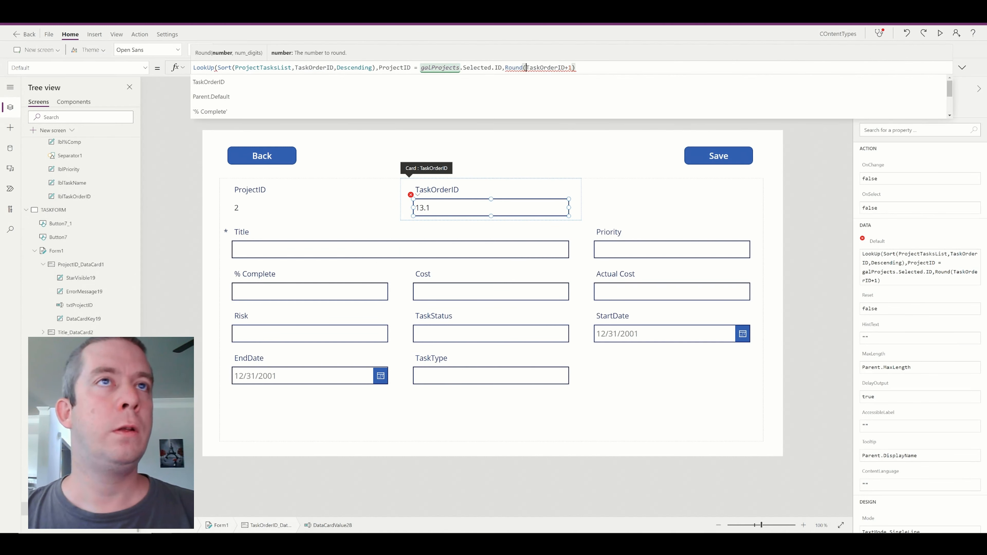
click(573, 68)
text(,0))
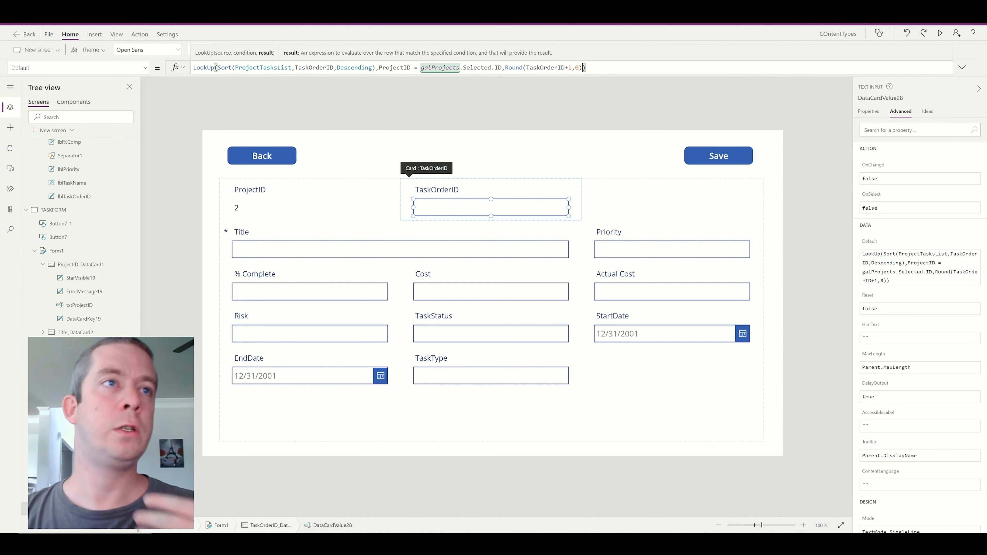
Step: In preview, save a JTE - Dashboards Re-Design task titled "Test OrderID At 13" and check the next new-task form's TaskOrderID
click(940, 33)
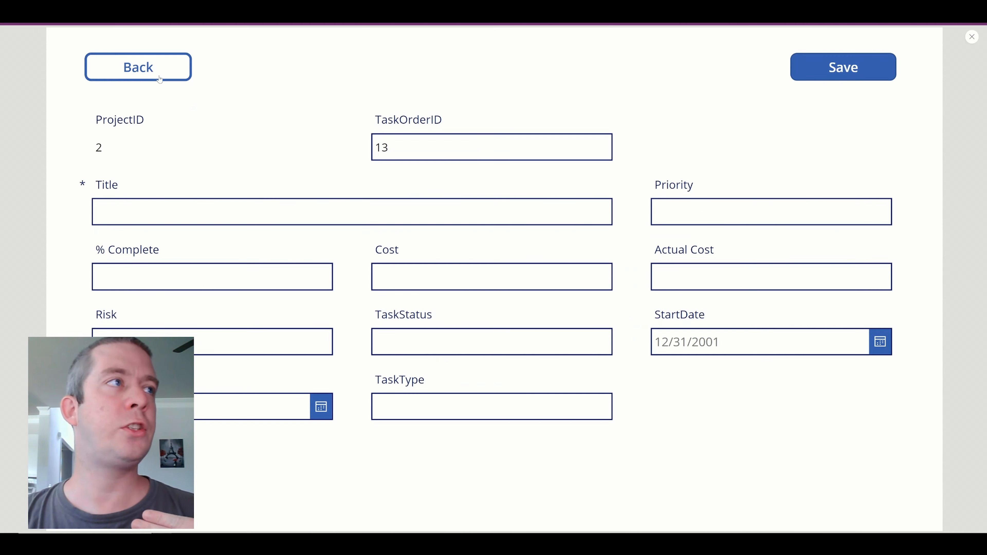
click(137, 66)
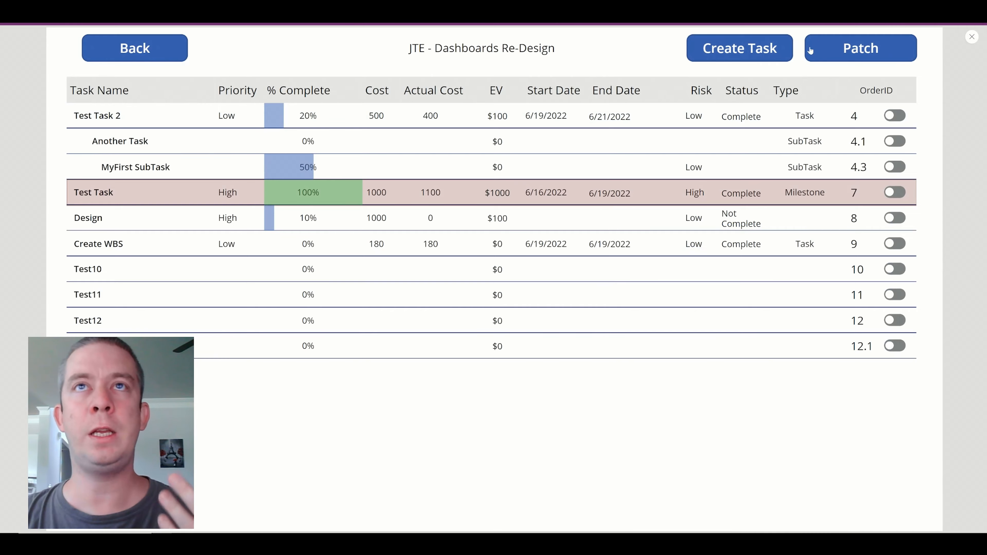
click(764, 49)
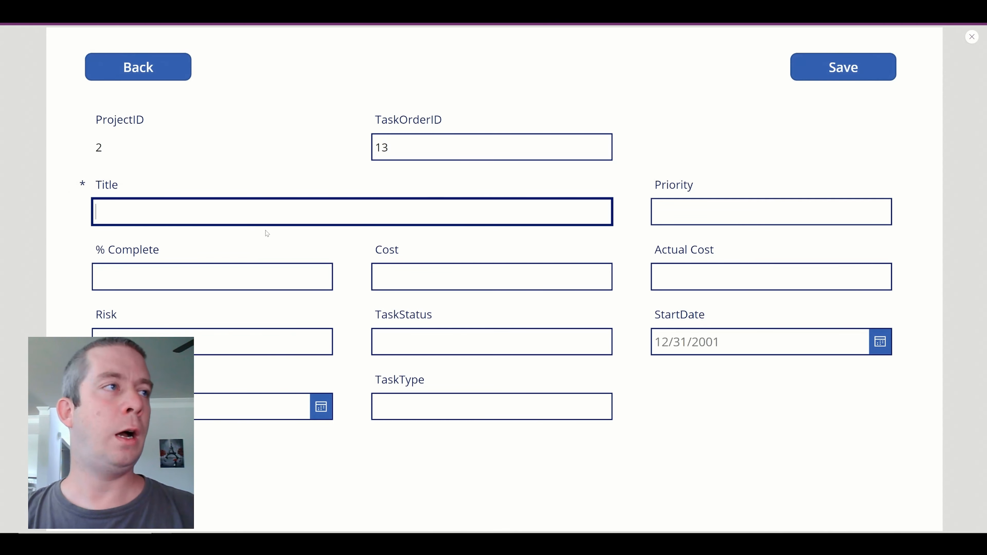
text(Test ORd)
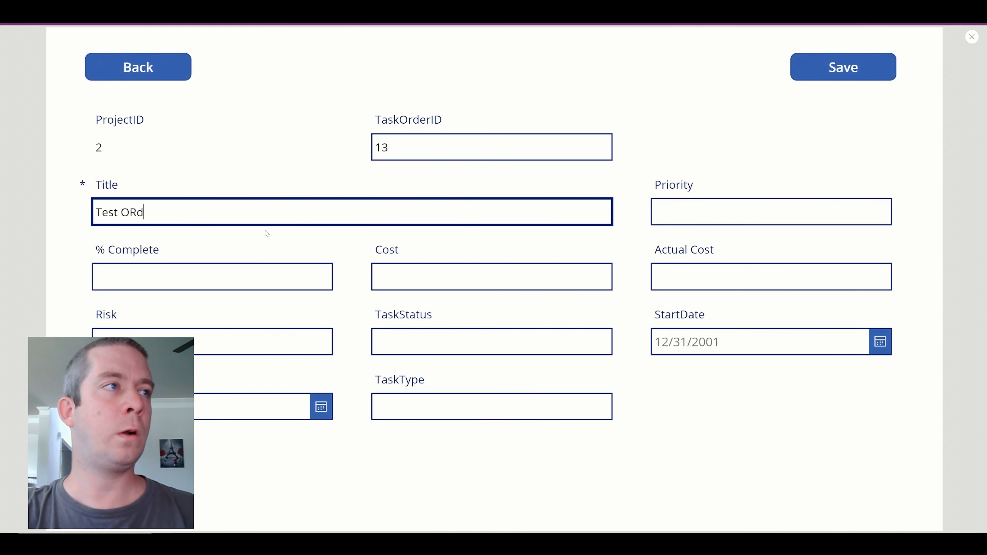
key(BackSpace)
key(BackSpace)
text(rderID At 13)
click(819, 75)
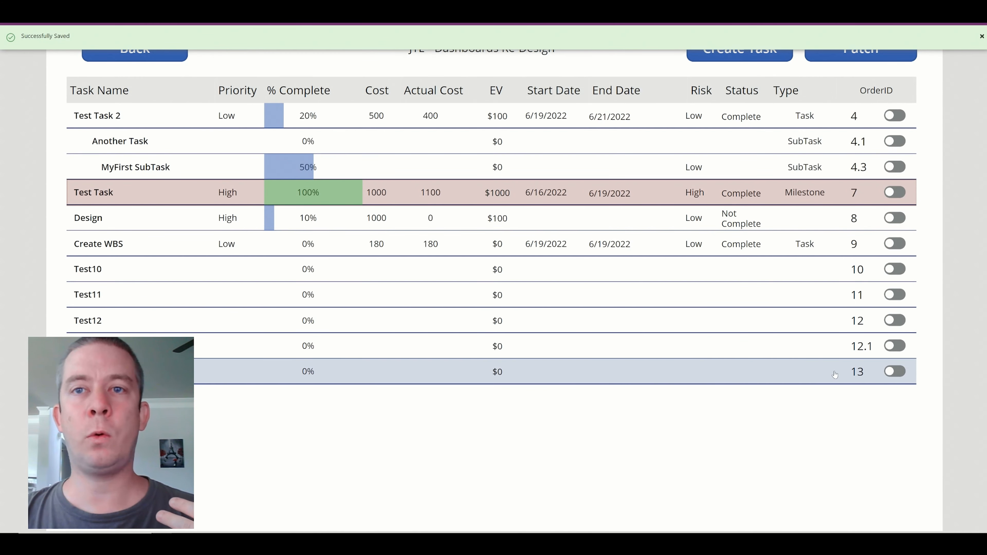
click(744, 56)
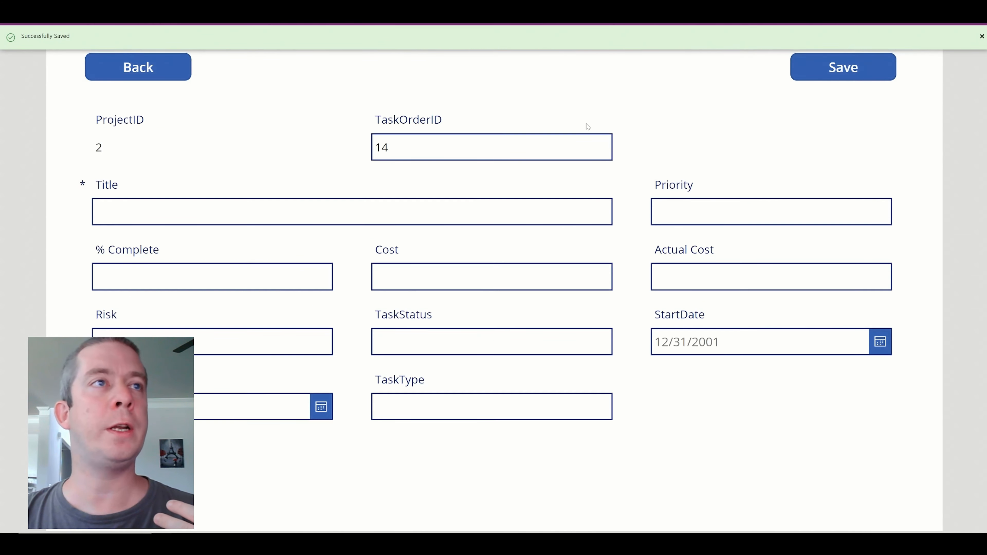
click(146, 68)
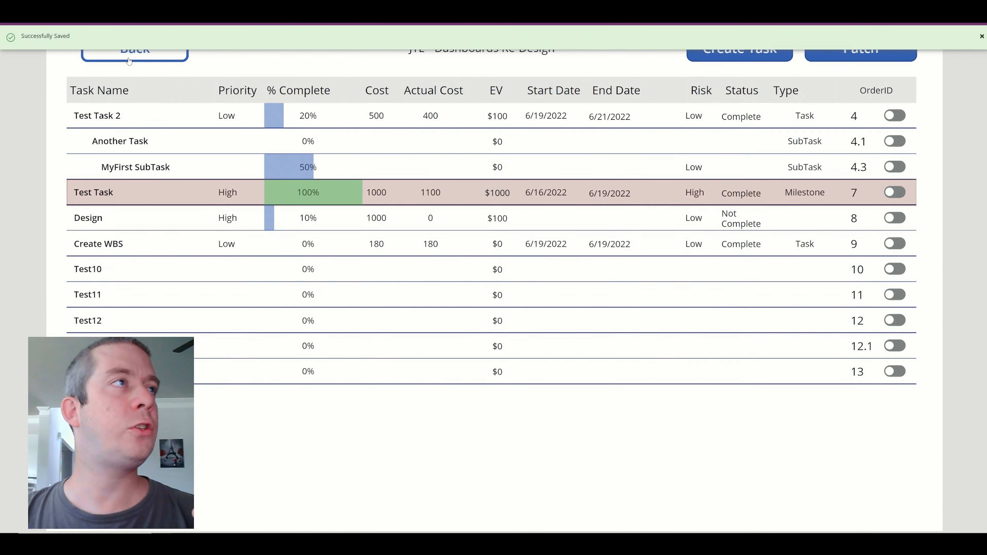
Step: Open the ABC-Development project and save a new task titled "TestANewTaskAt3" with the prefilled TaskOrderID
click(110, 64)
click(885, 121)
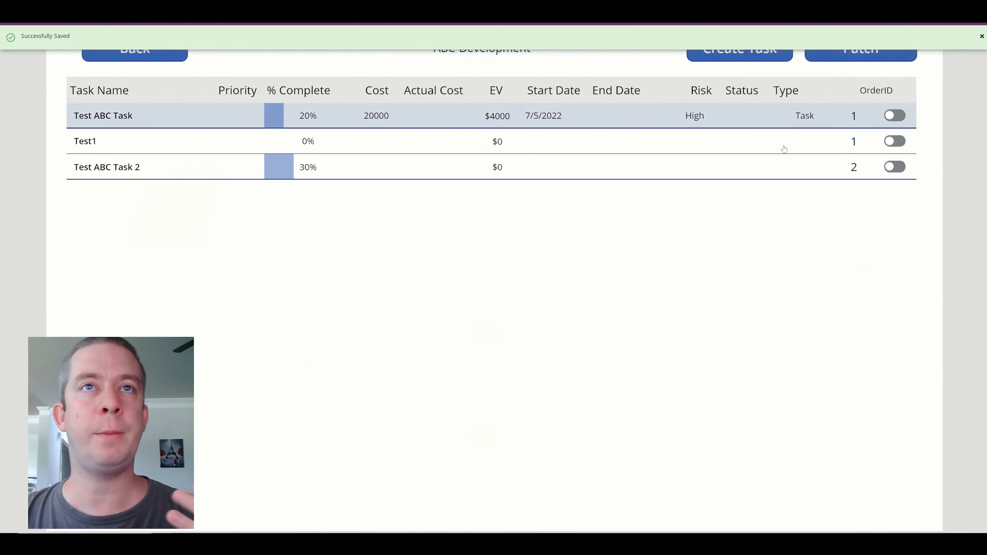
click(740, 56)
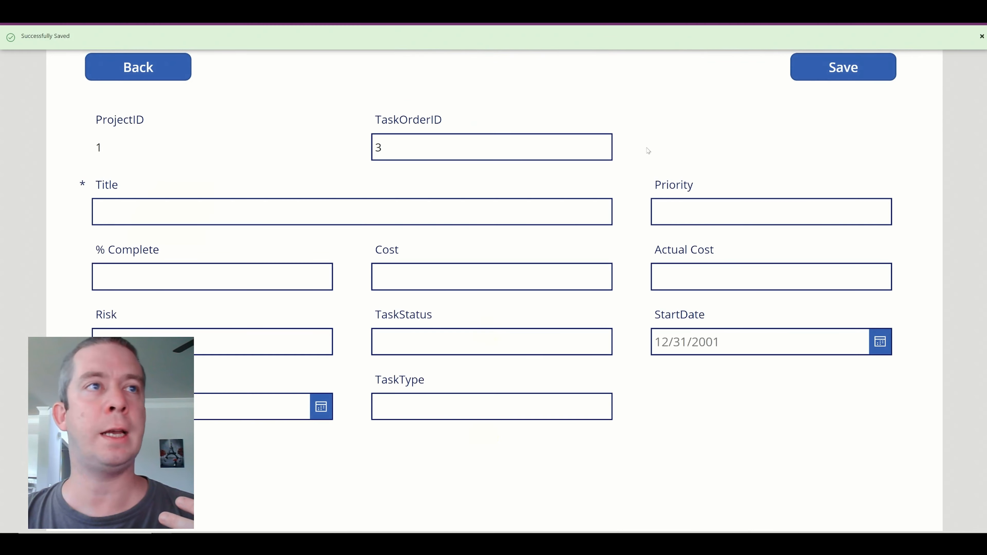
click(389, 213)
text(TestA)
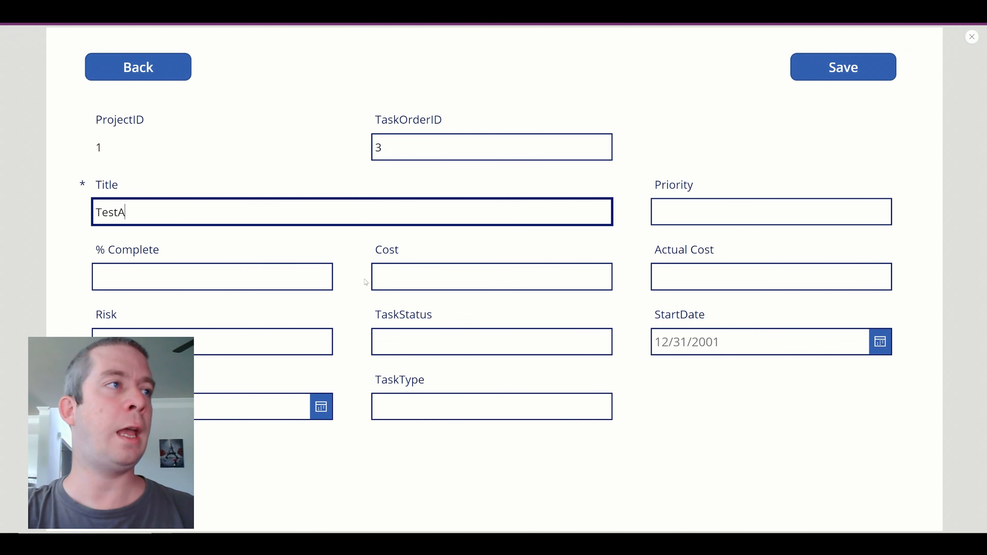
text(NewTaskAt3)
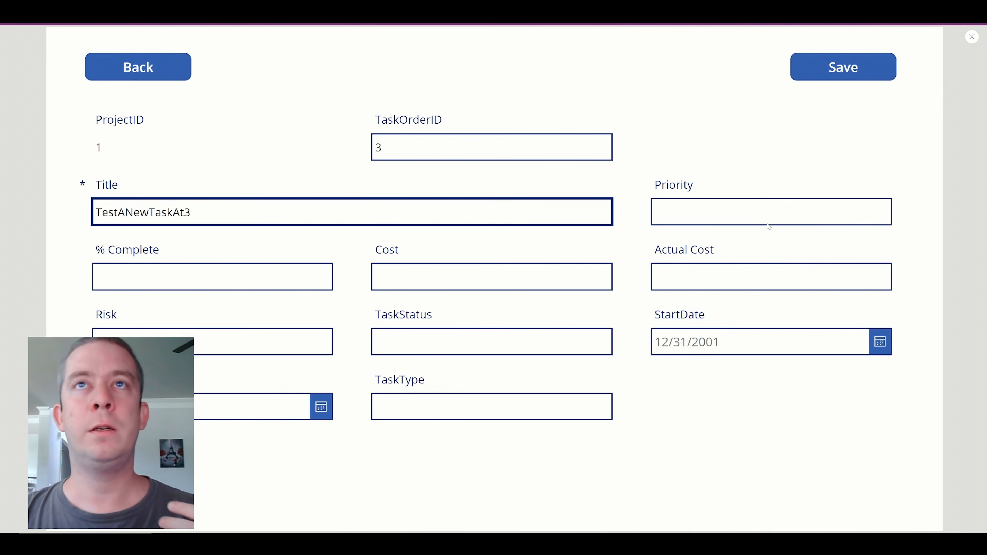
click(808, 69)
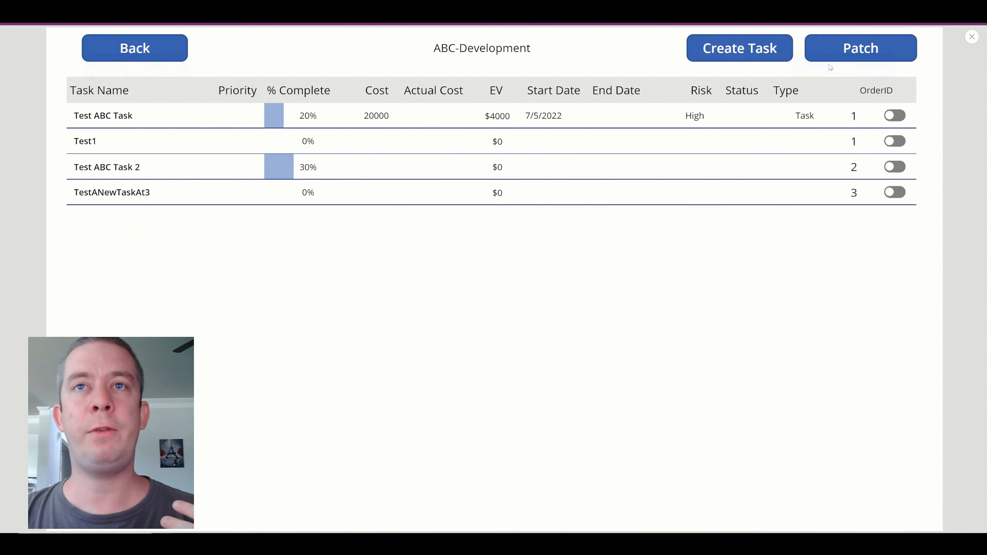
Step: Check the prefilled TaskOrderID on the new-task forms of ABC-Development and JTE - Dashboards Re-Design, and close the preview
click(719, 57)
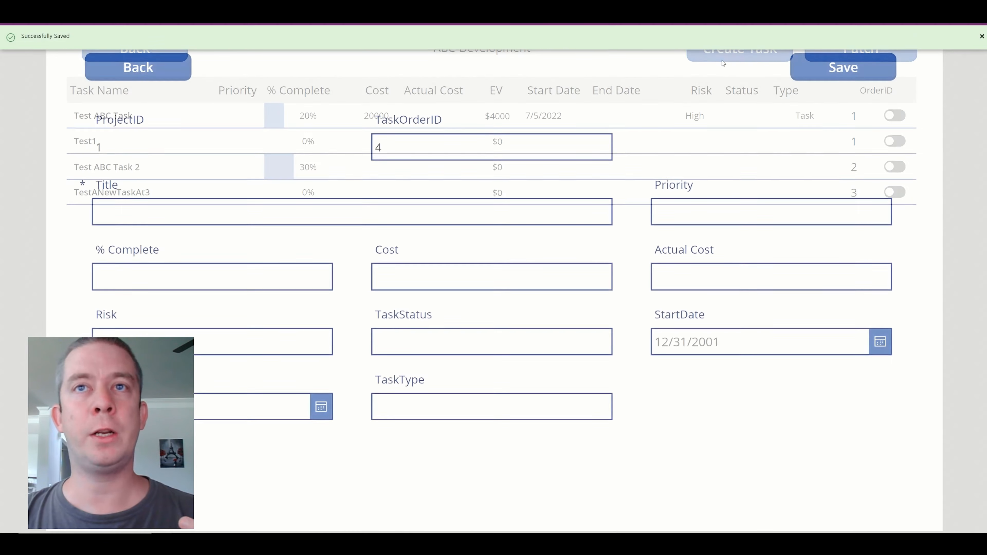
click(148, 82)
click(147, 58)
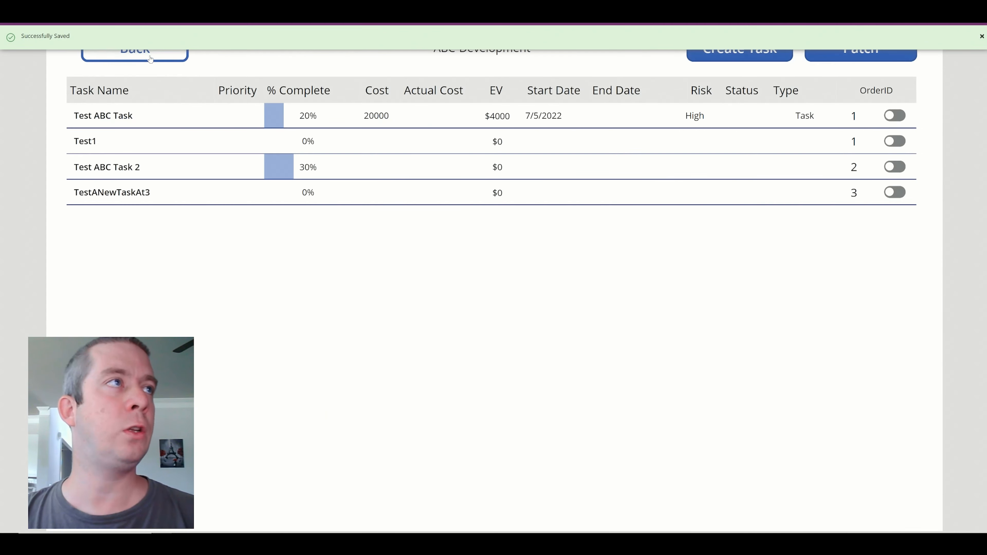
click(871, 186)
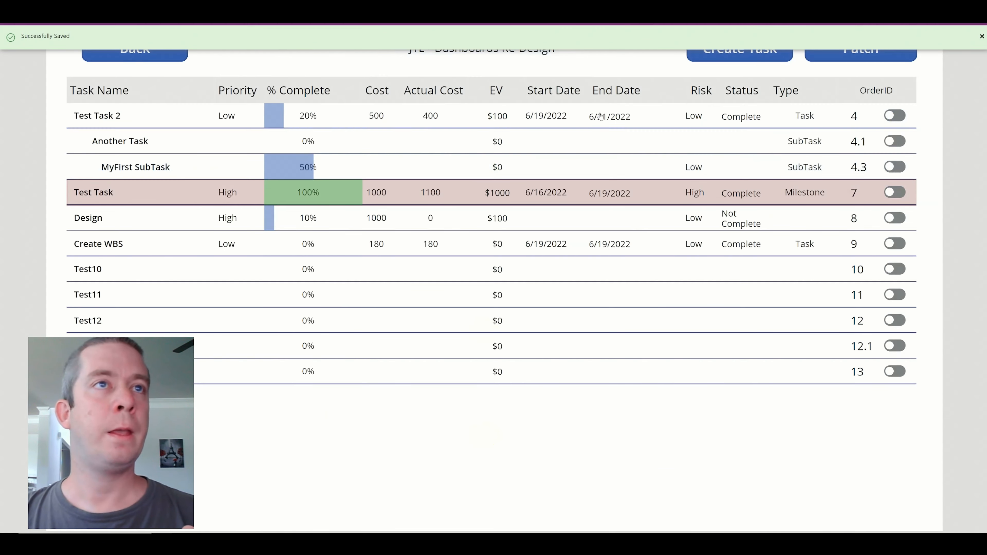
click(699, 56)
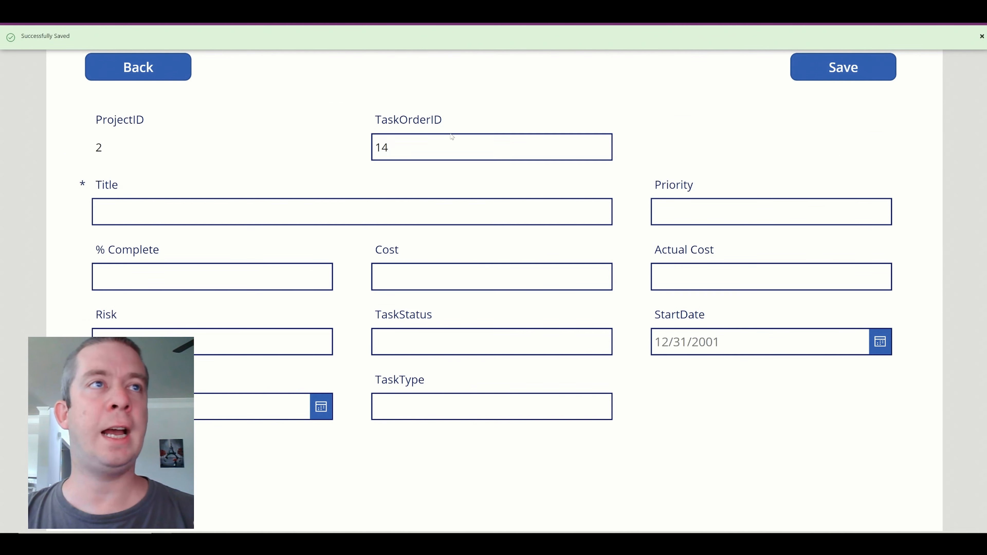
click(160, 76)
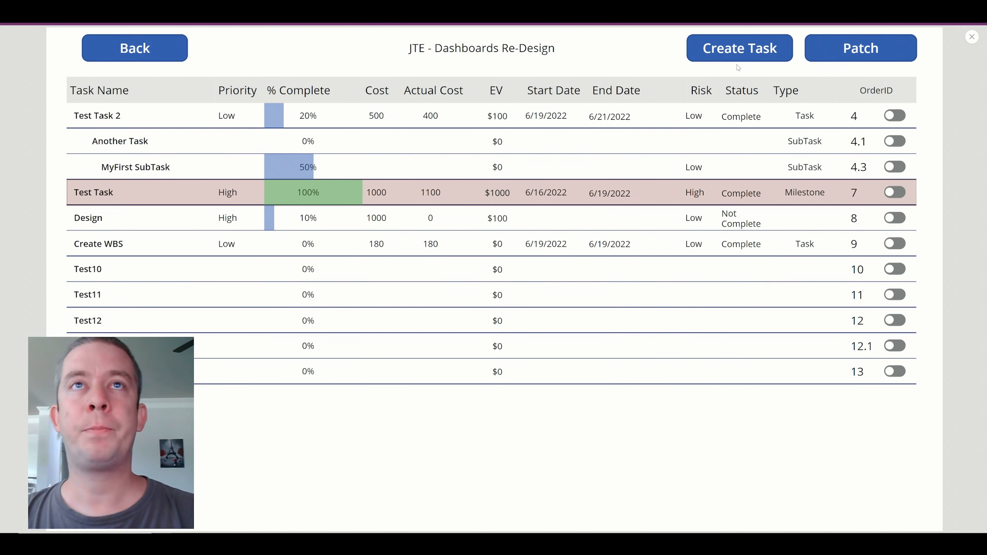
click(739, 47)
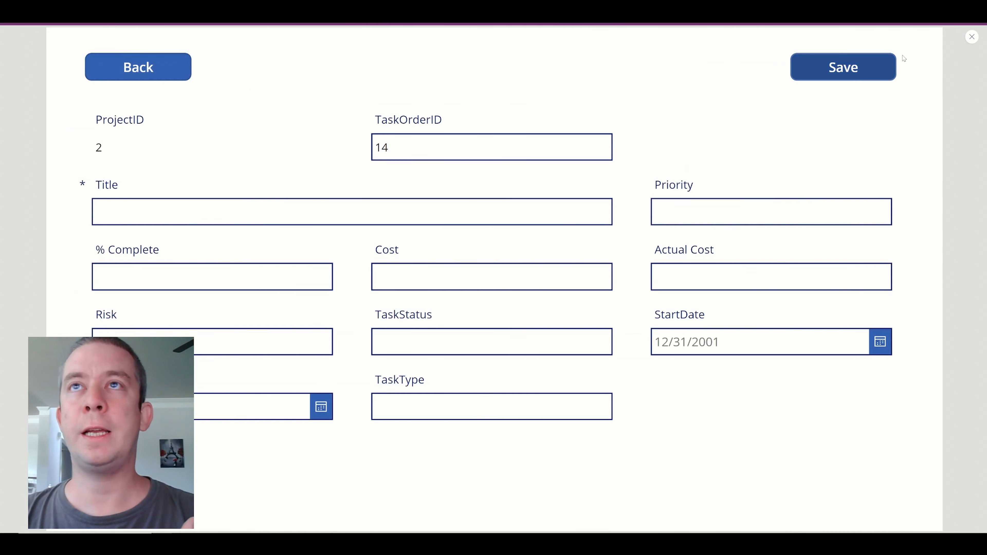
click(972, 36)
Step: Review the LookUp, Round(TaskOrderID+1,0) and Sort(ProjectTasksList,TaskOrderID,Descending) parts of the TaskOrderID input's Default formula
click(451, 208)
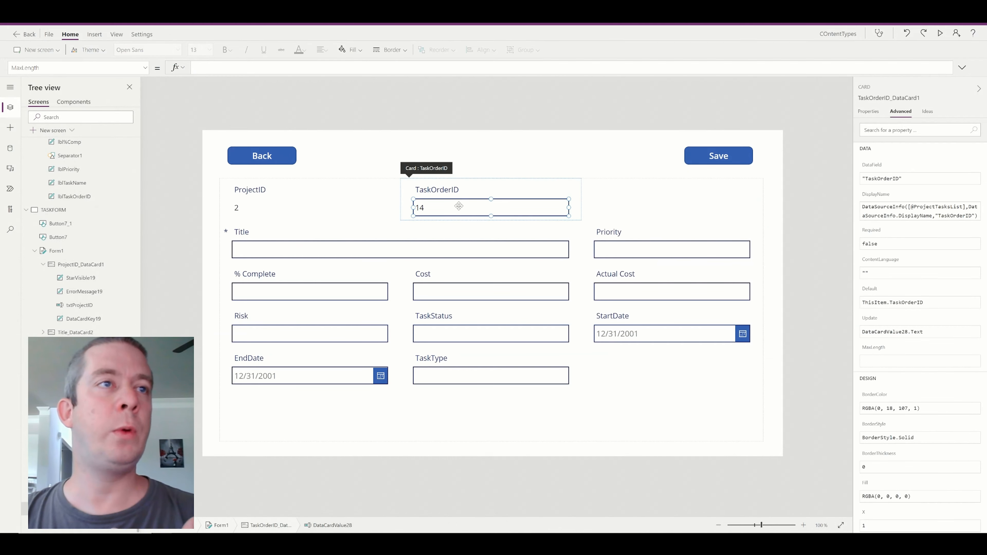
click(940, 33)
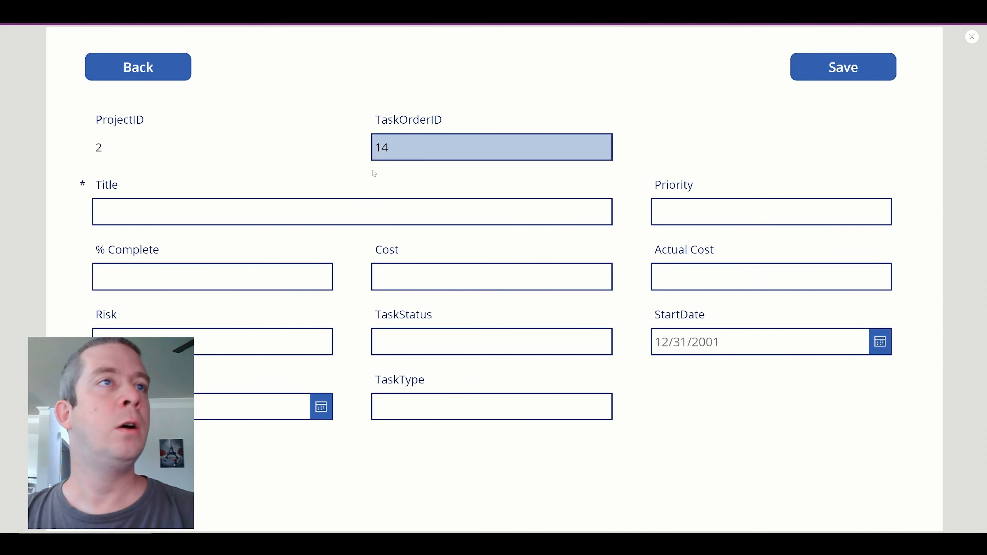
click(972, 36)
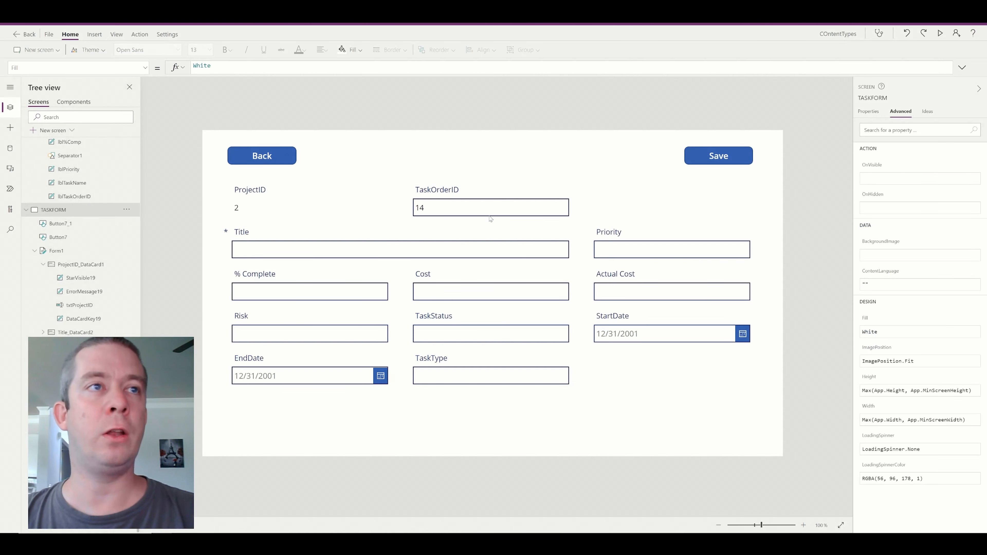
click(496, 207)
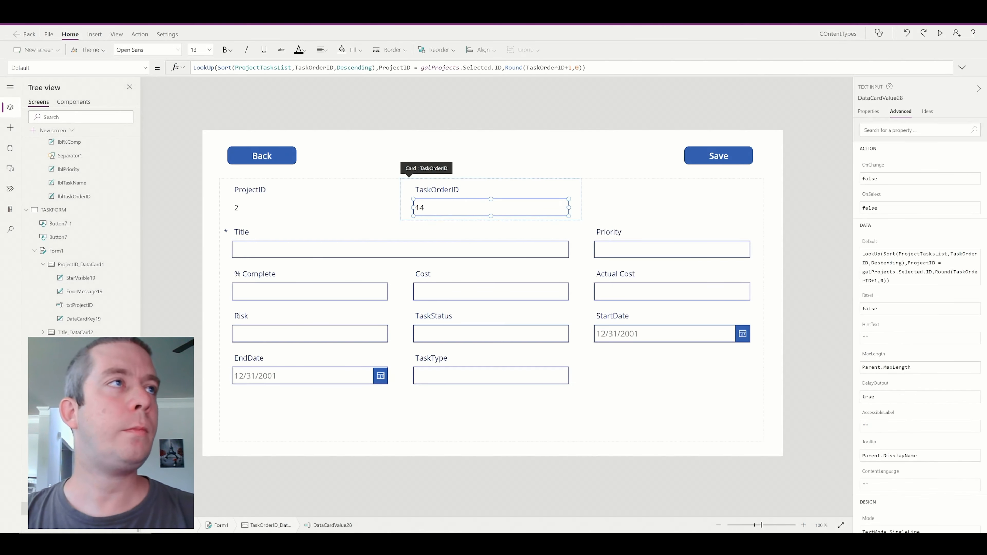
drag(214, 68, 193, 67)
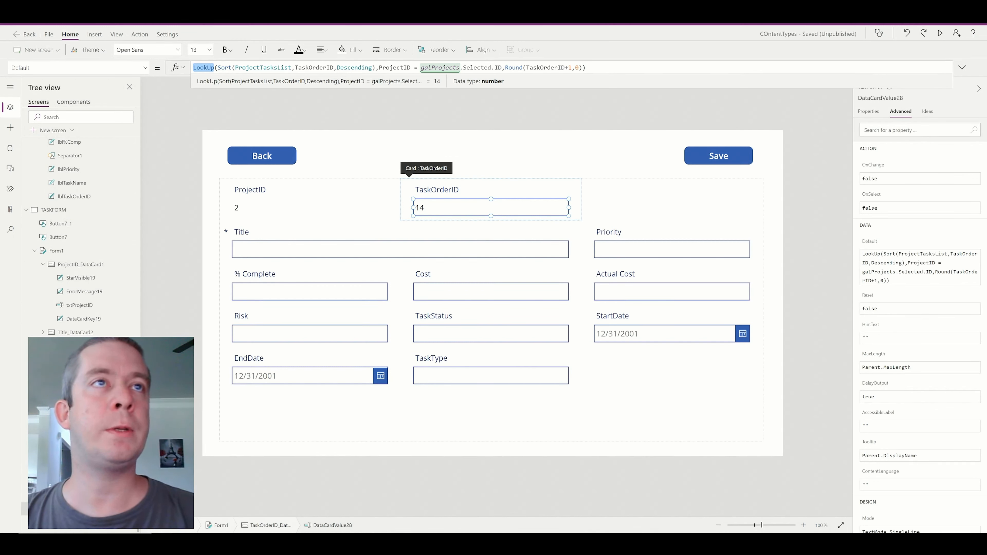
drag(505, 68, 582, 68)
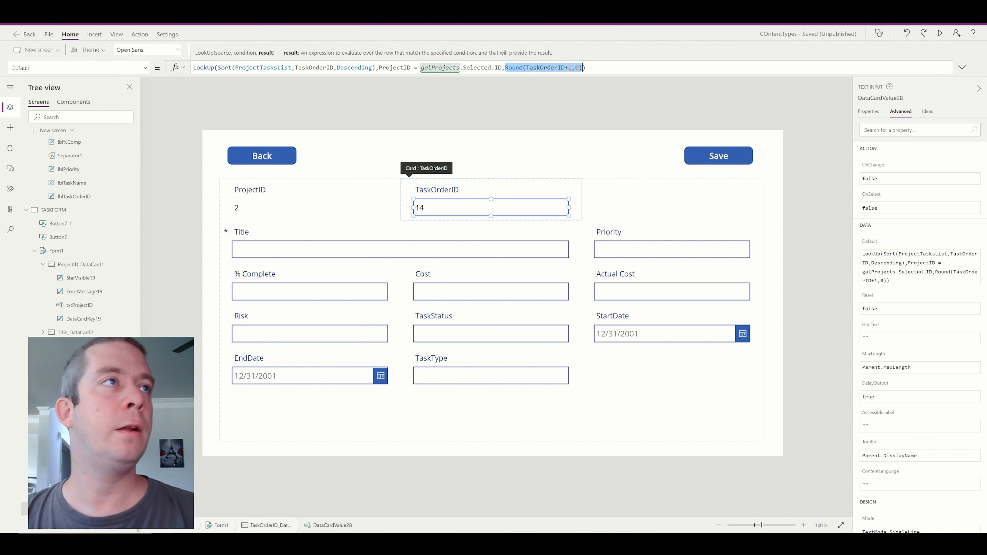
drag(218, 68, 376, 67)
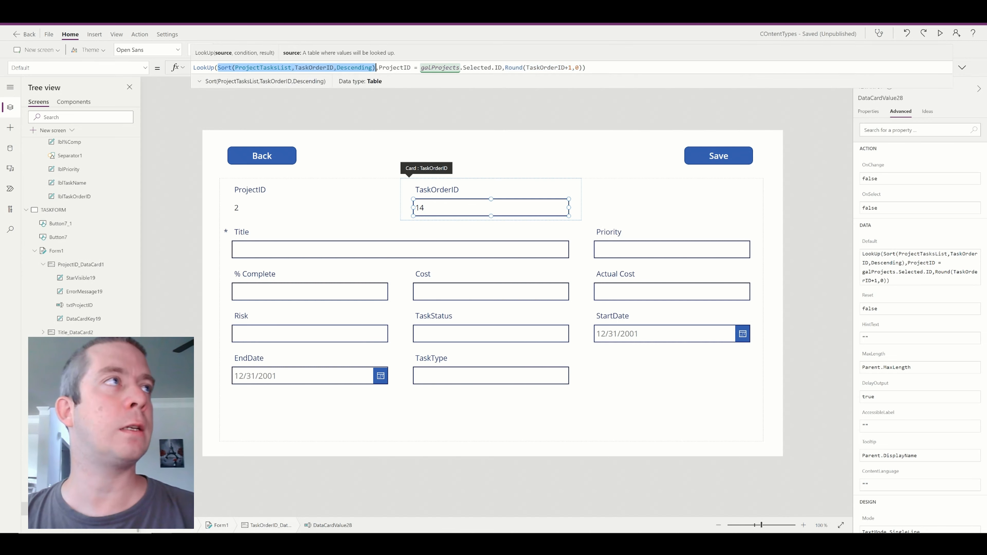
Step: Compare the formula's descending sort and ProjectID condition with the ProjectTasksList records in SharePoint, and return to the Power Apps editor
click(175, 9)
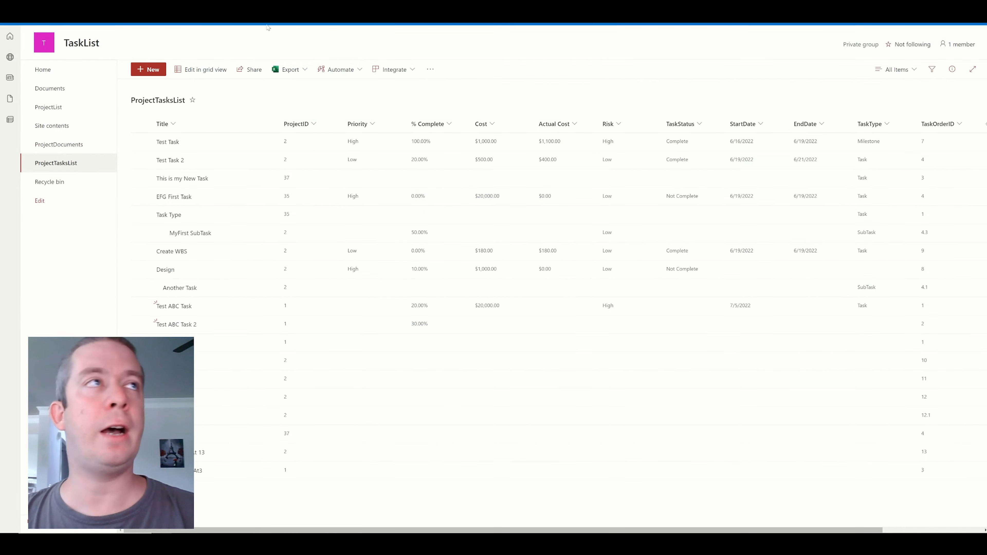
click(78, 9)
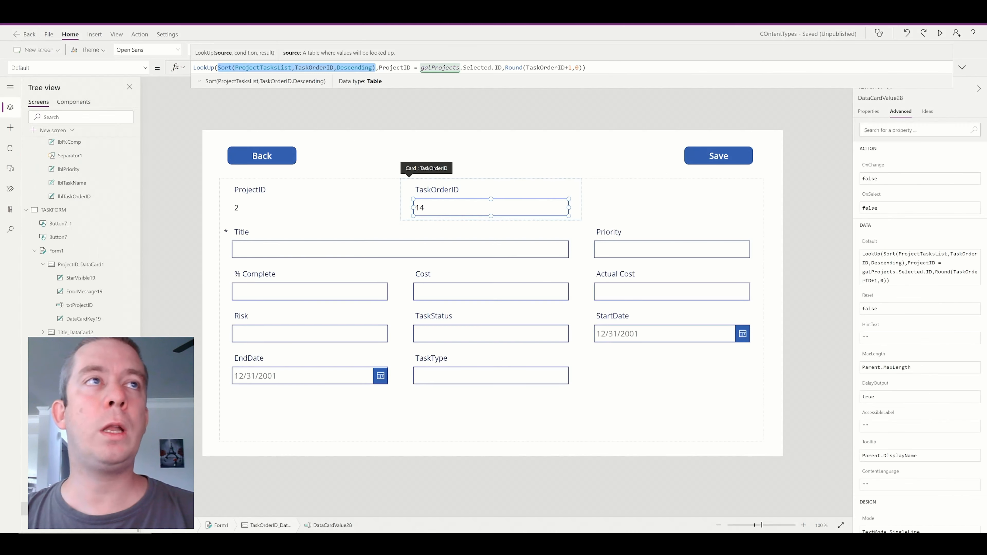
drag(379, 68, 411, 67)
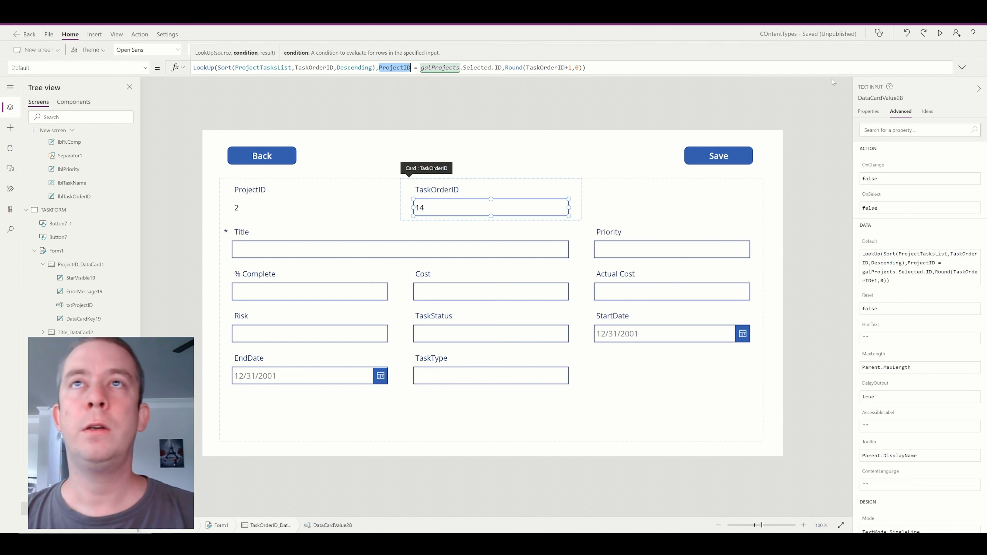
click(177, 11)
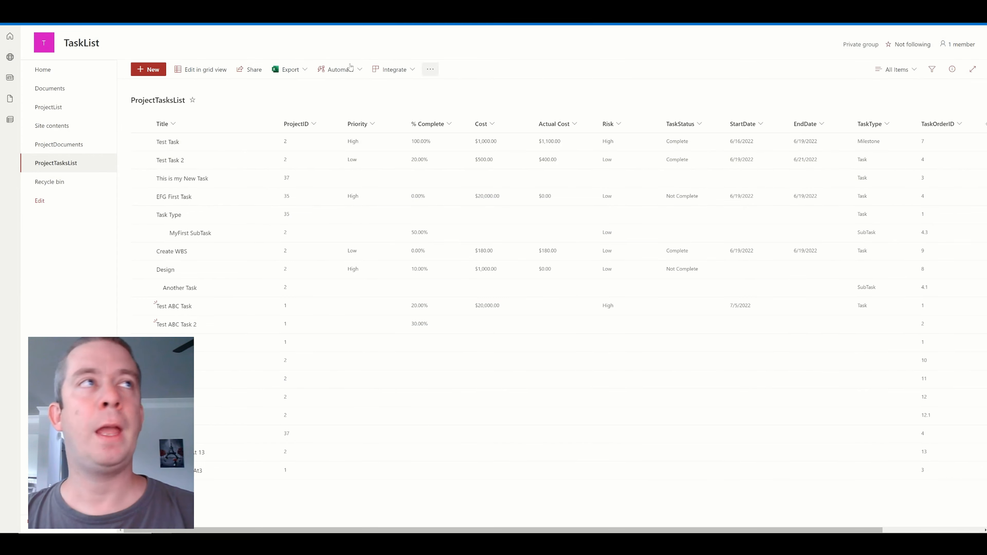
click(98, 11)
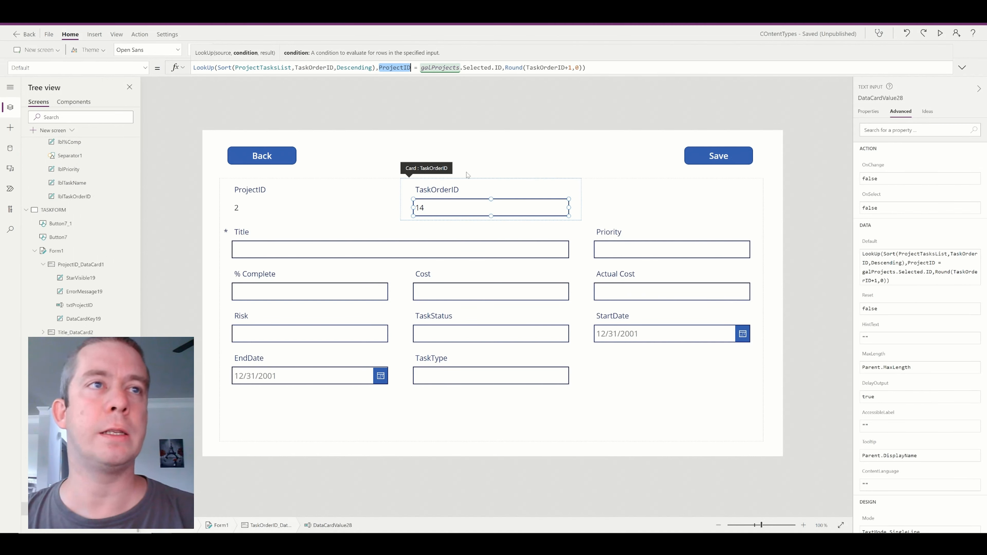
Step: Preview the new-task form with its prefilled TaskOrderID once more and close the preview
click(586, 205)
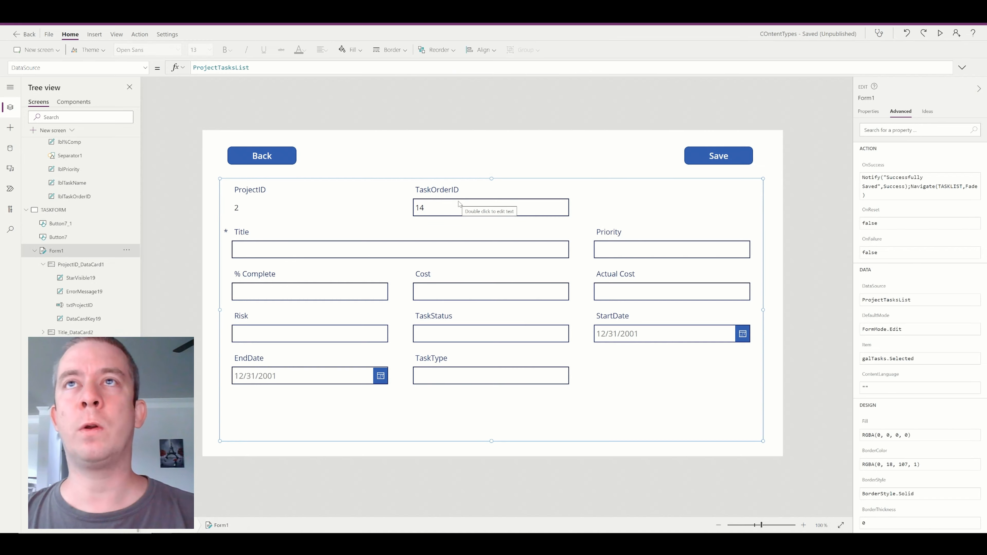
click(940, 34)
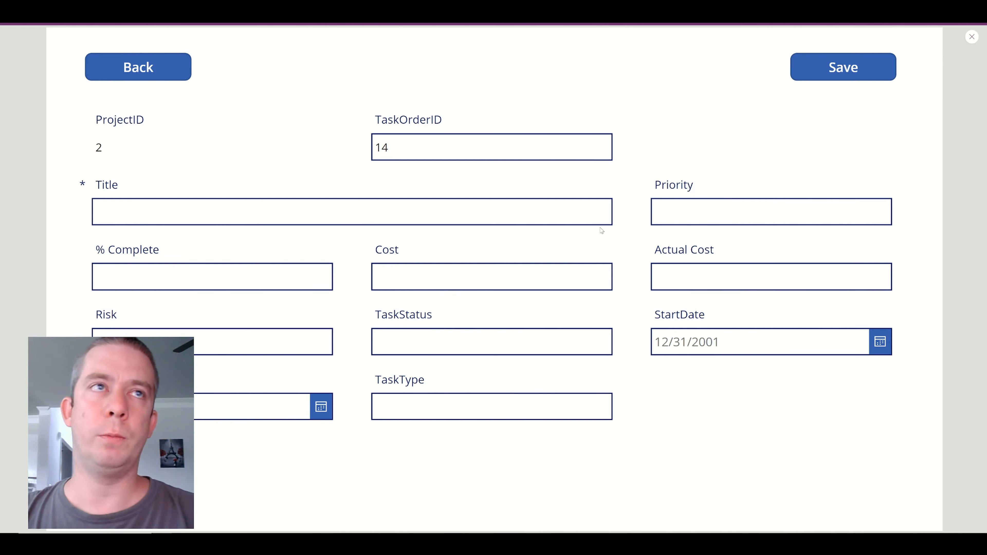
click(974, 39)
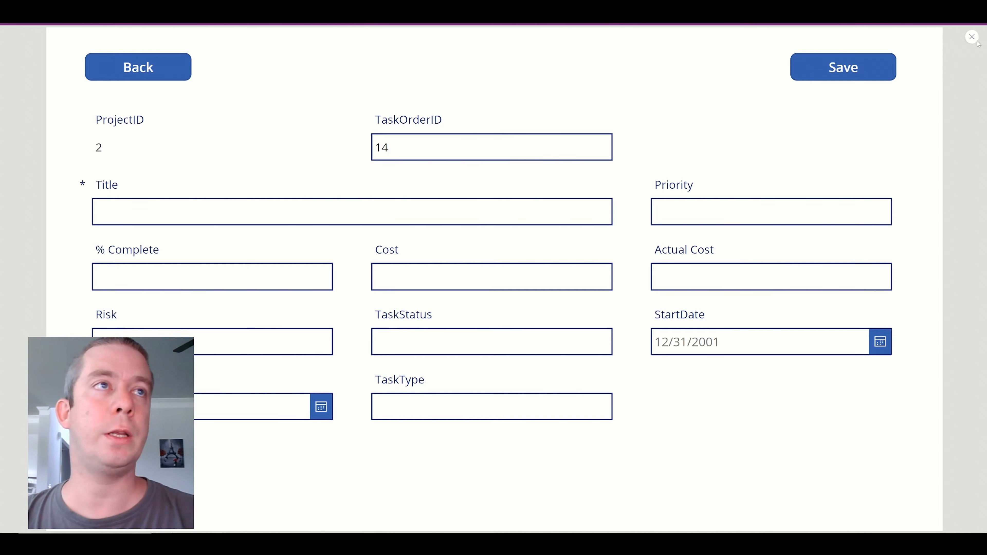
Step: Insert a trial edit form on the TASKFORM screen with ProjectTasksList as its data source, and delete that form
click(95, 35)
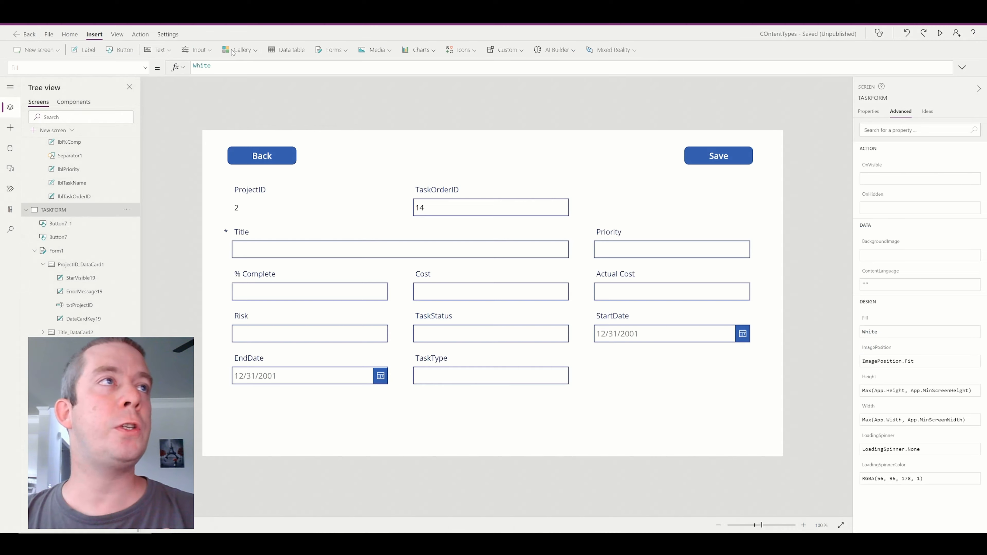
click(332, 50)
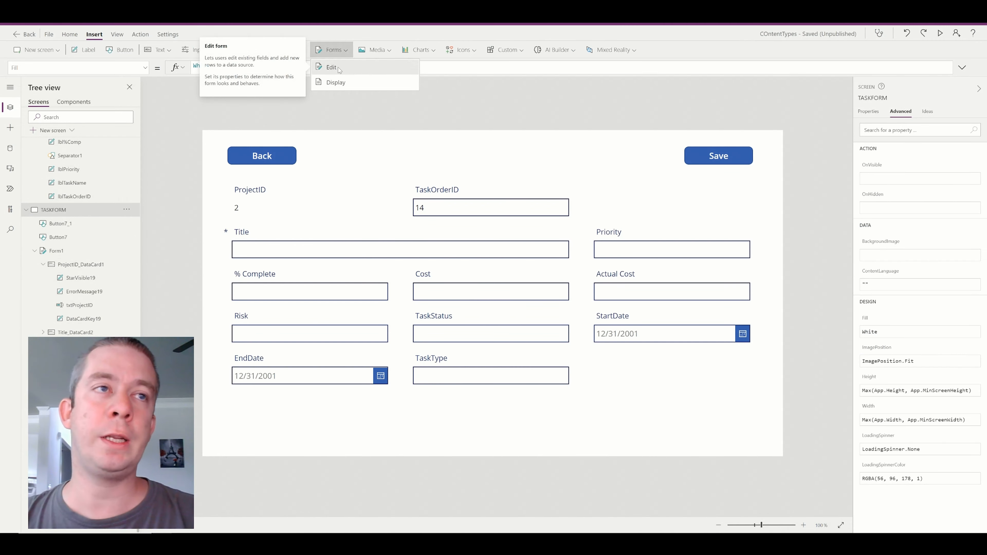
click(331, 68)
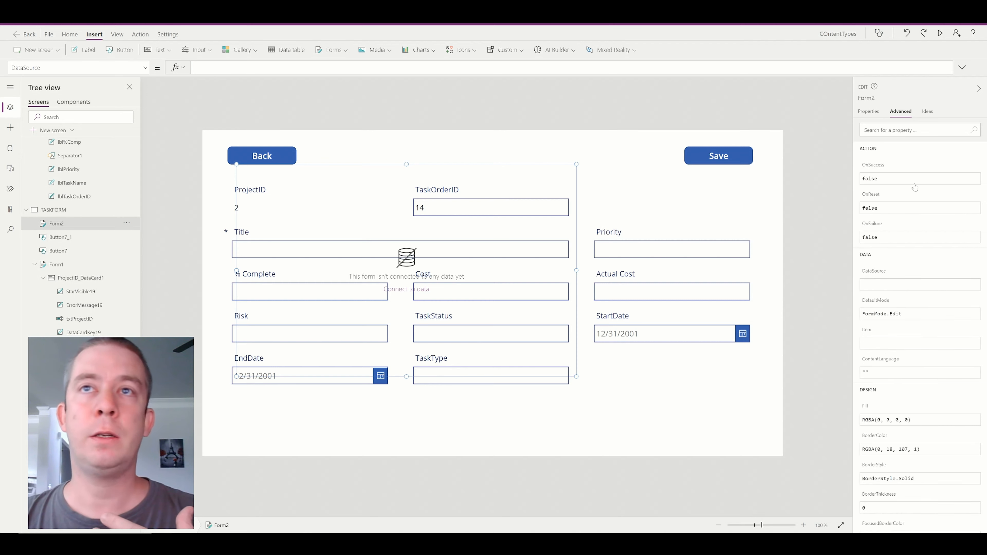
click(879, 113)
click(931, 132)
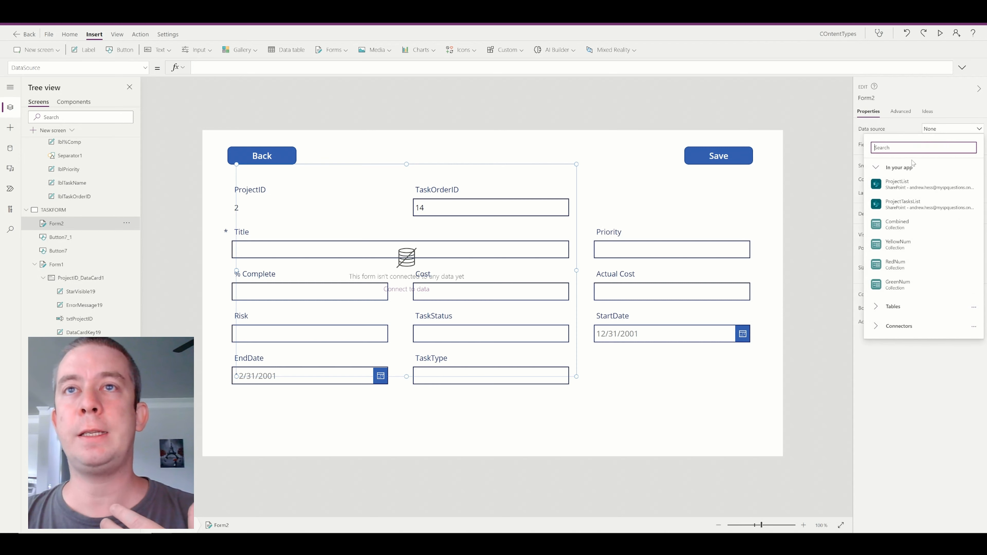
click(899, 210)
key(Delete)
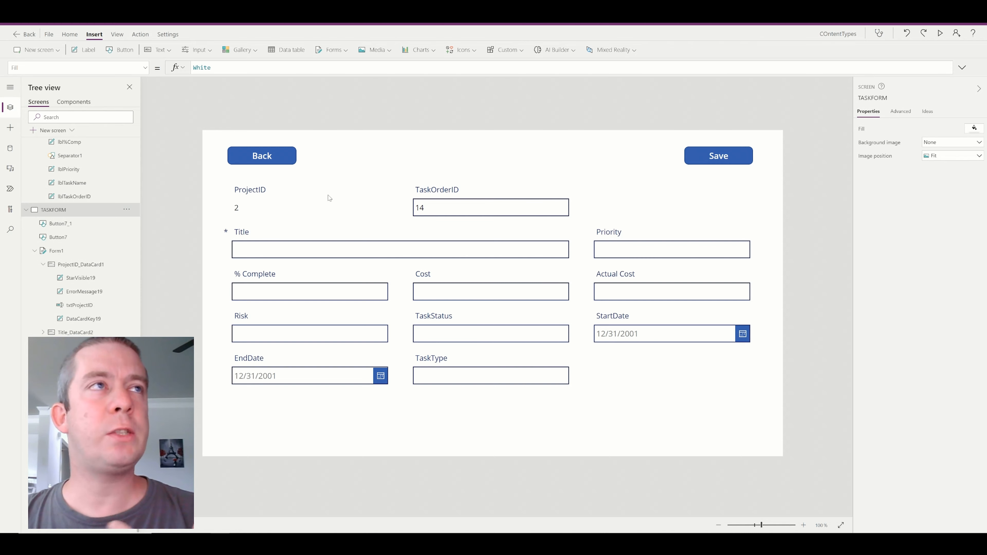
click(331, 50)
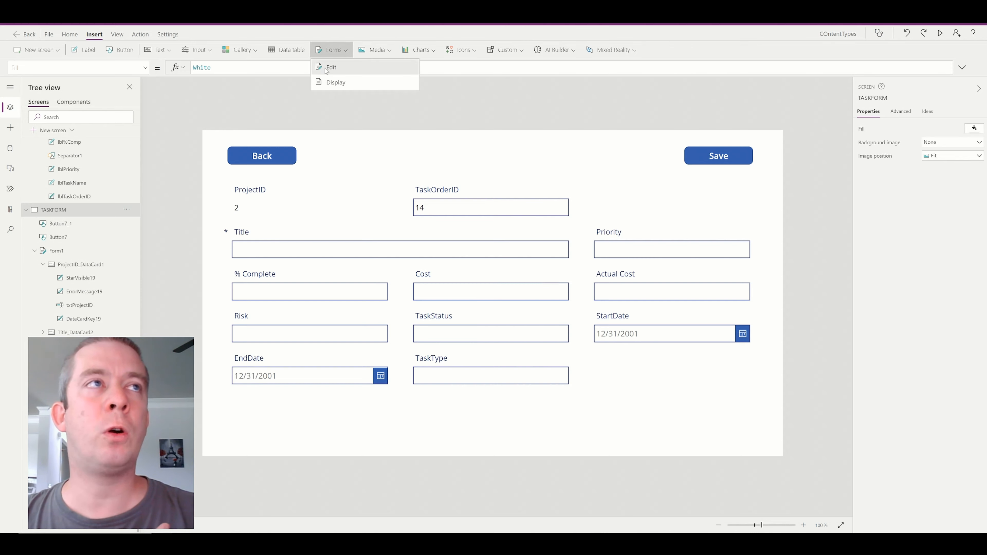
click(283, 212)
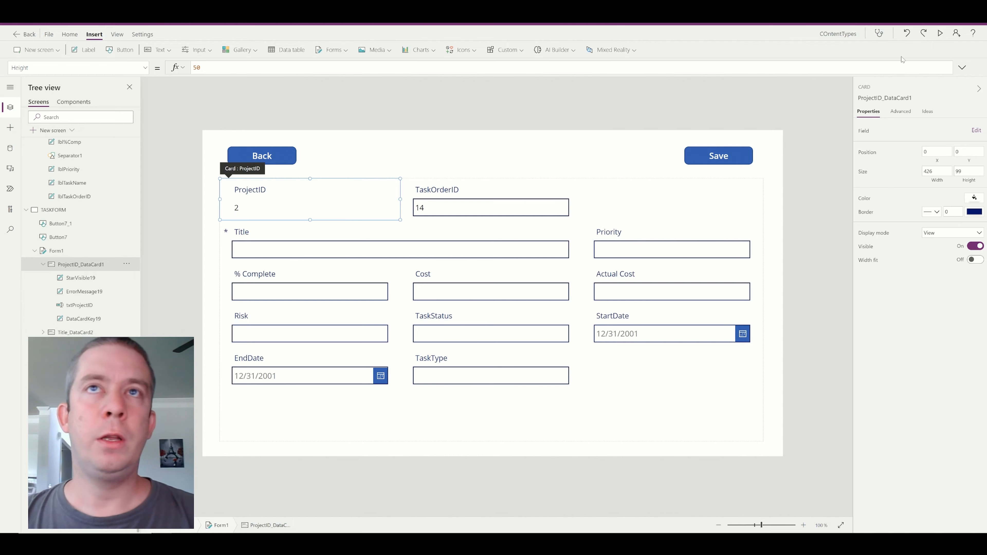
key(F5)
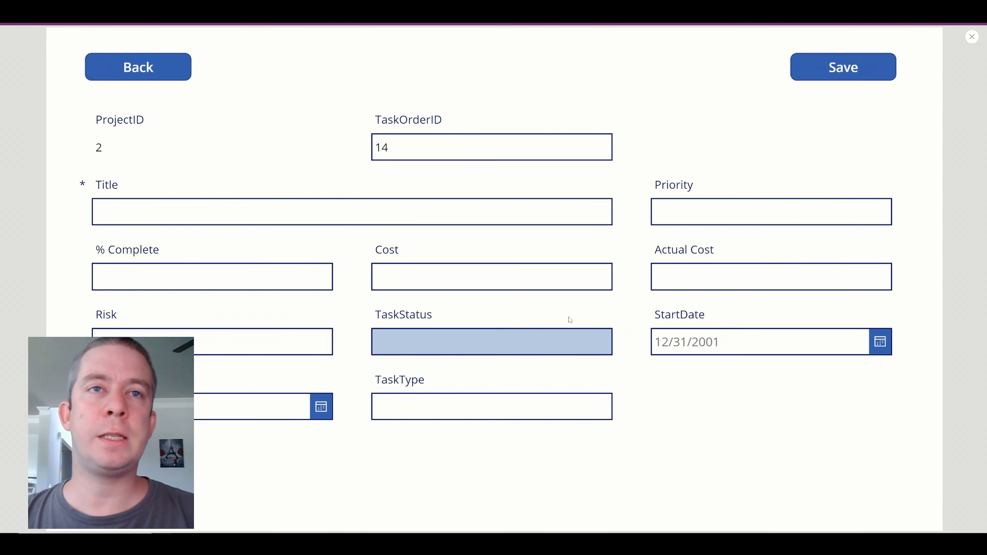
click(971, 37)
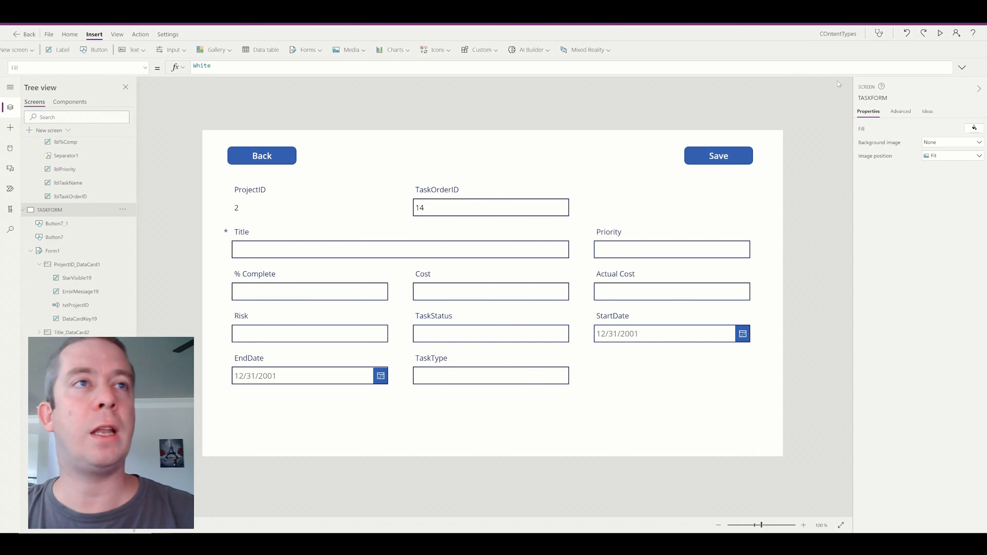
Step: Inspect the TaskOrderID card's required-star label, error message label, text input with its Default formula, and field-name label
click(446, 217)
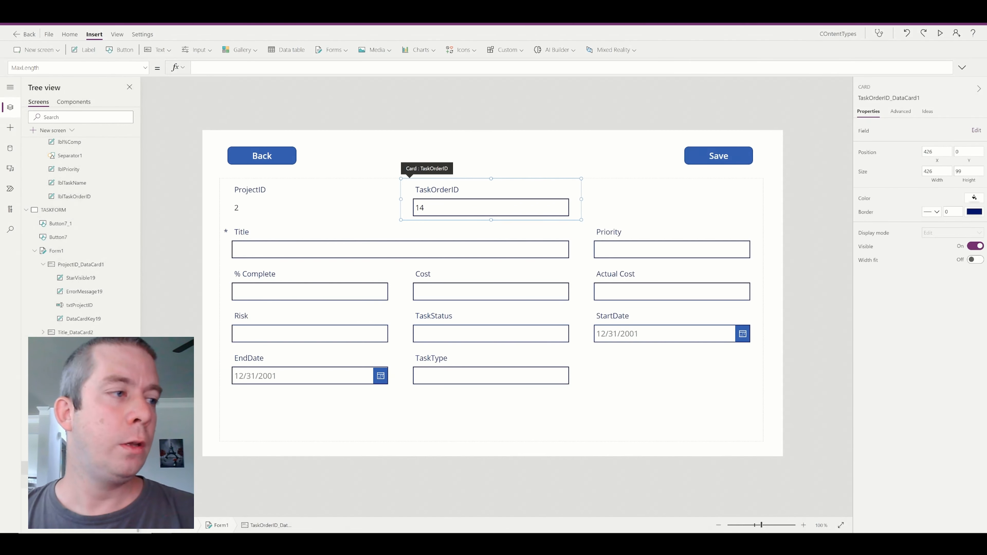
click(407, 190)
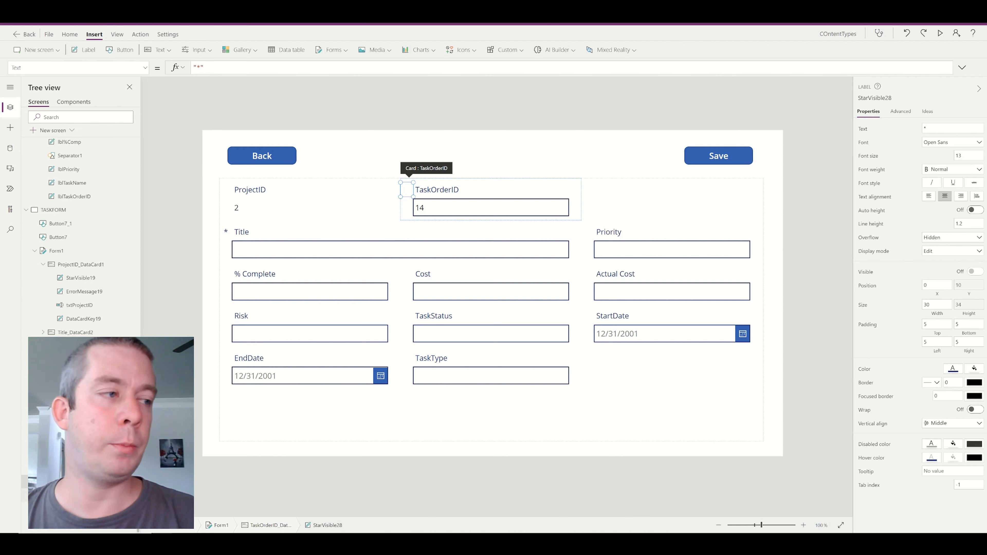
click(418, 218)
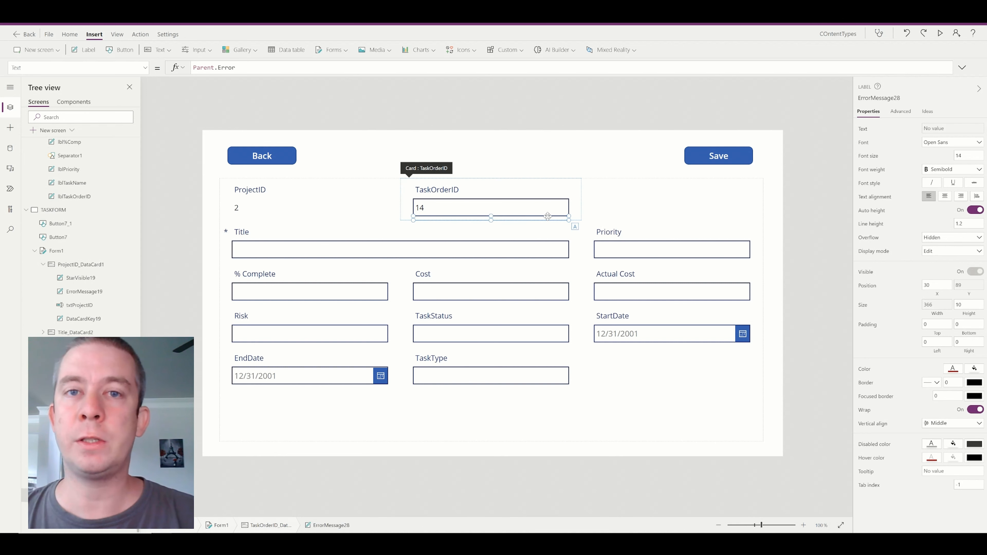
click(418, 212)
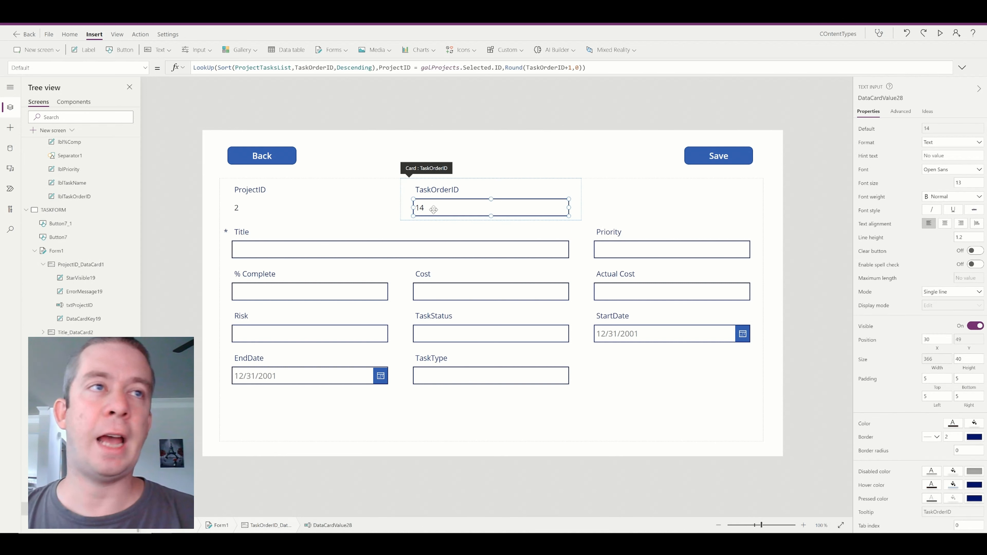
click(420, 190)
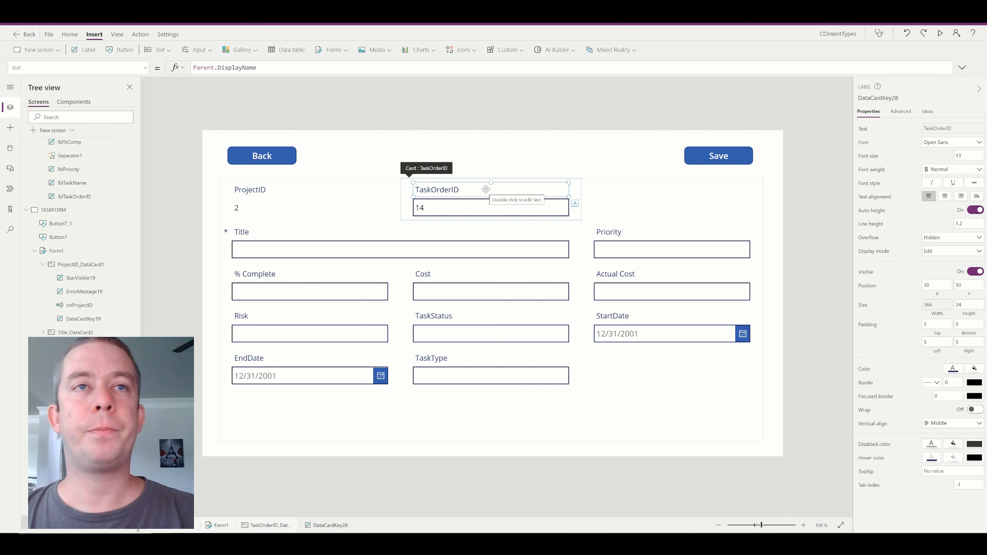
Step: Switch to Snipping Tool, capture the TASKFORM screen with the form selected, and move the snip off the Power Apps editor
click(634, 397)
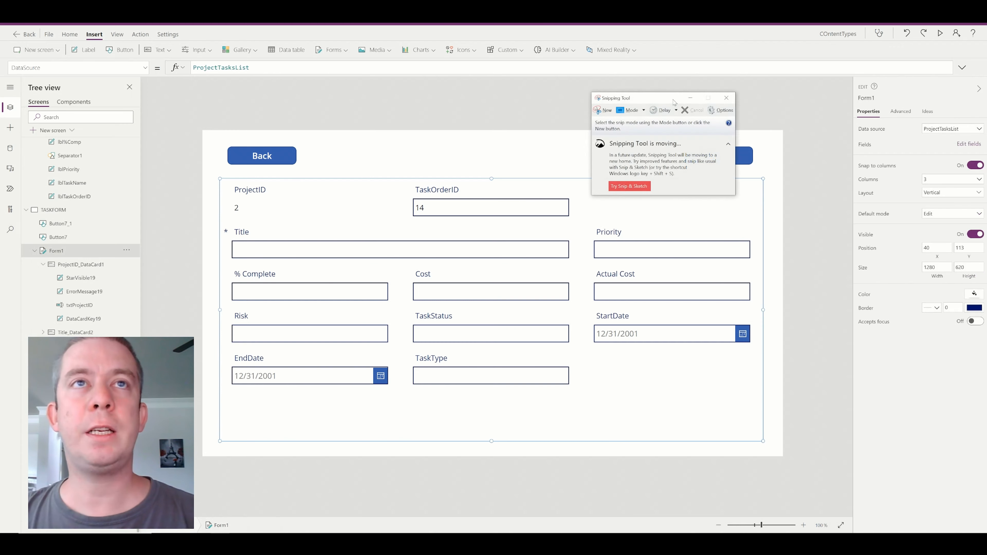
drag(672, 98, 905, 45)
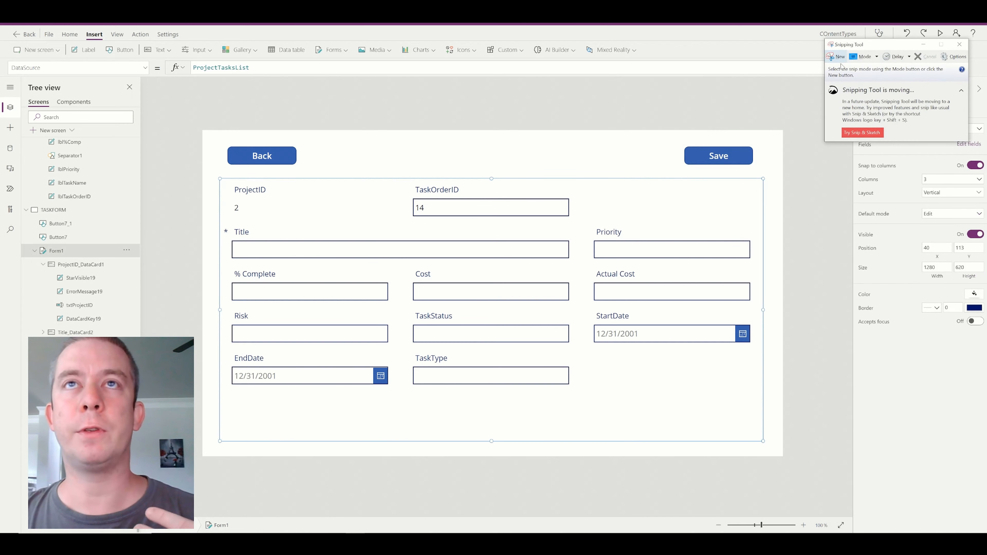
click(837, 57)
drag(206, 143, 773, 452)
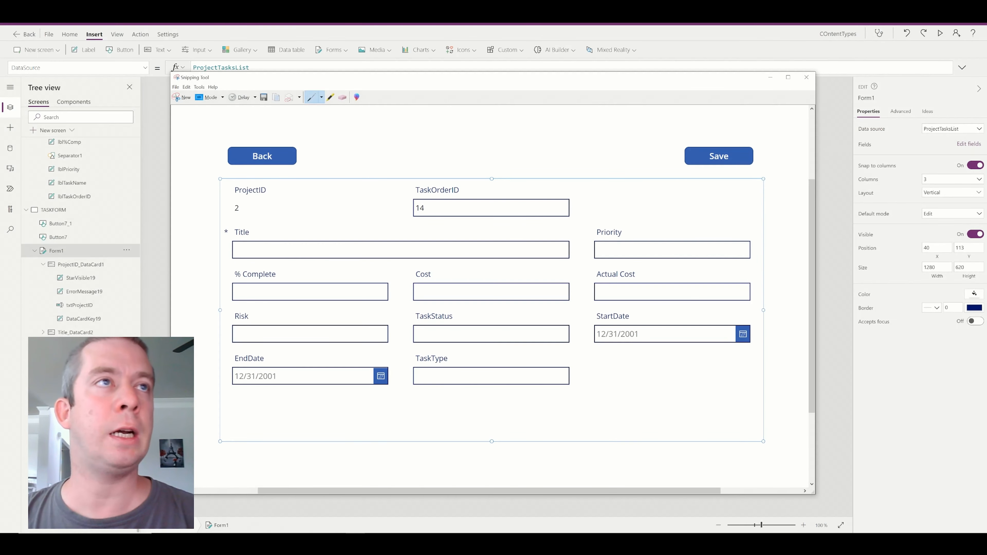
drag(378, 82, 986, 76)
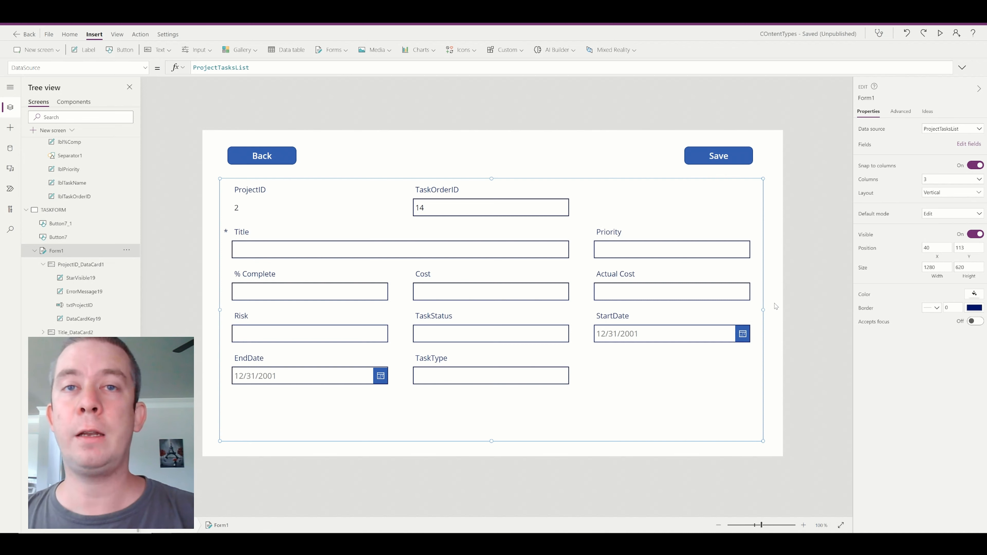
Step: Inspect the form's TaskStatus card and the TaskType card's text input
click(775, 306)
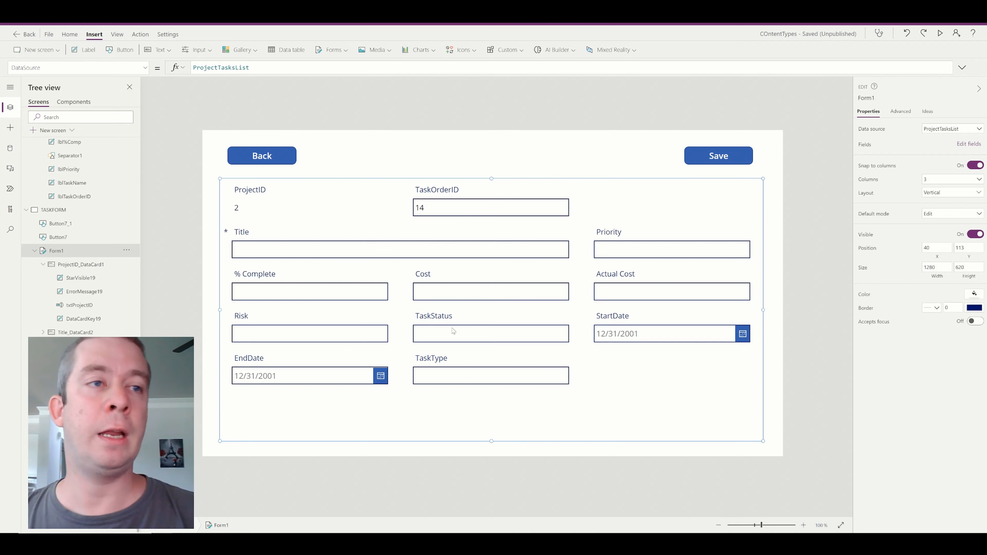
click(460, 333)
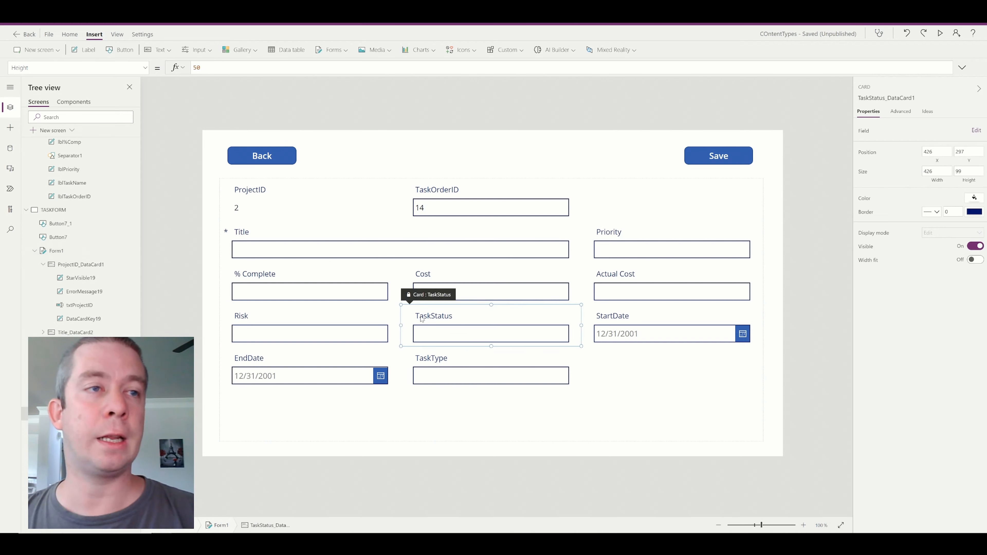
click(437, 374)
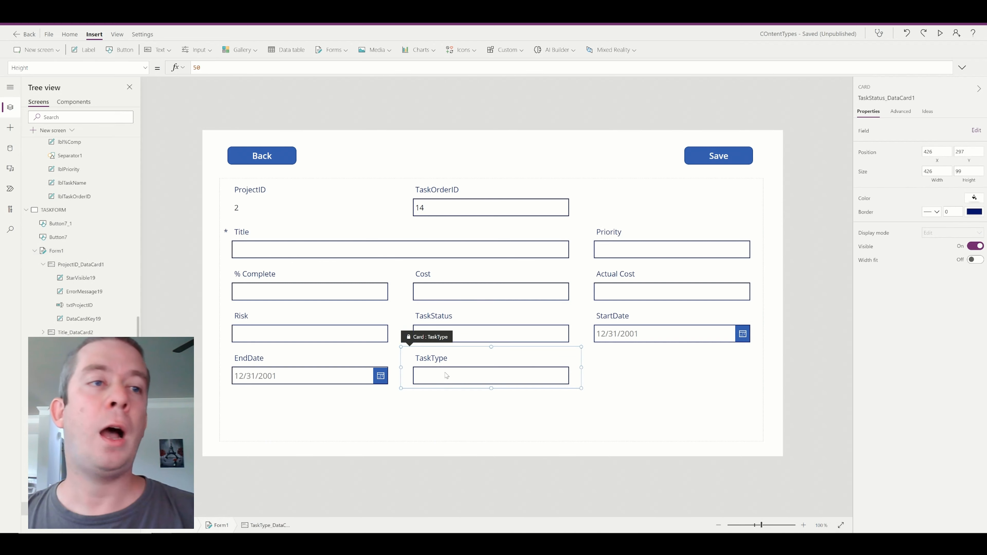
click(452, 372)
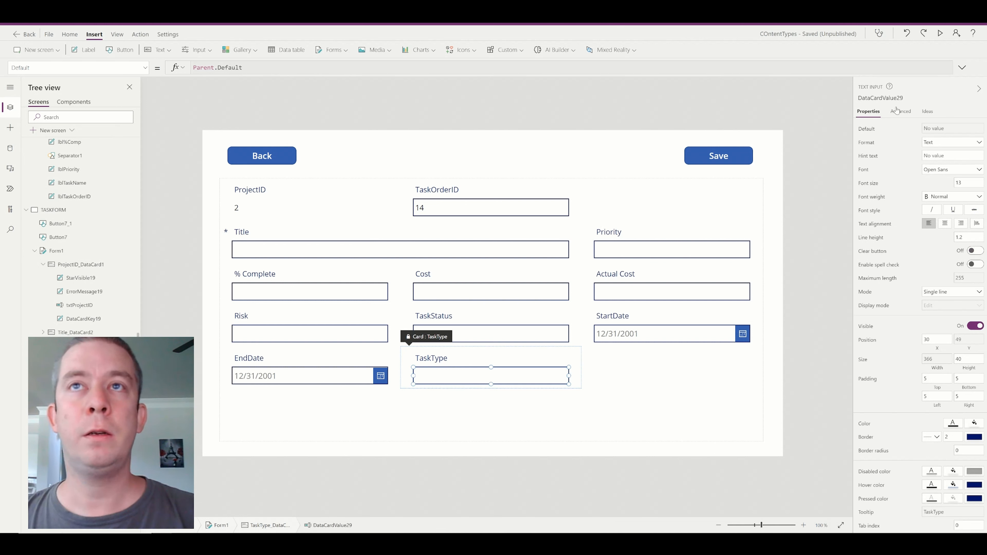
Step: Change the control type of Form1's TaskType field to Allowed values and close the field list
click(609, 433)
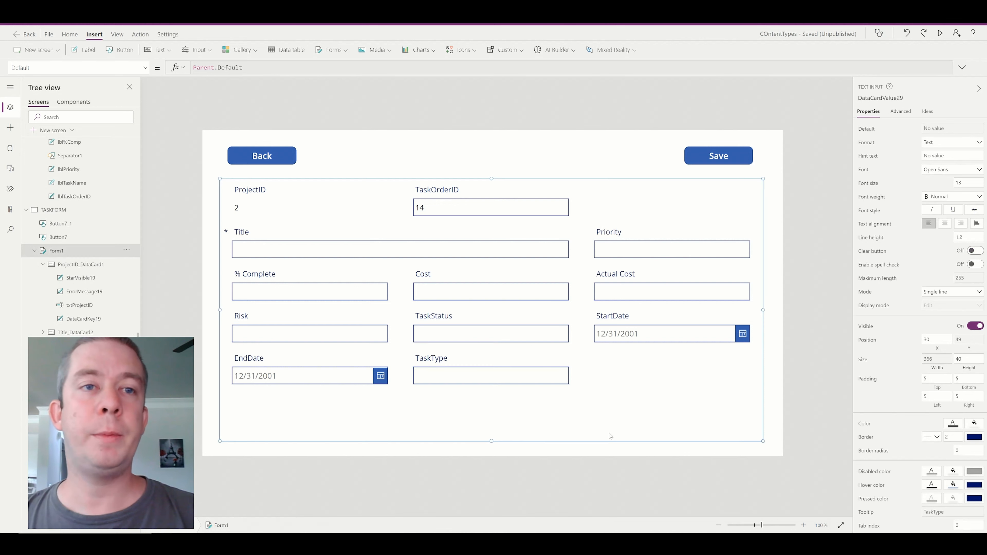
click(893, 113)
click(868, 112)
click(969, 144)
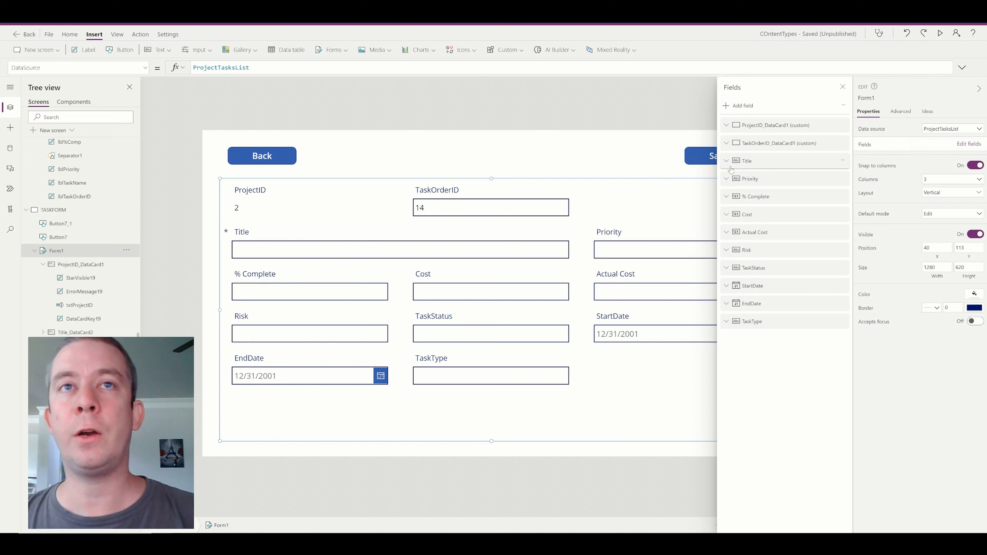
click(726, 323)
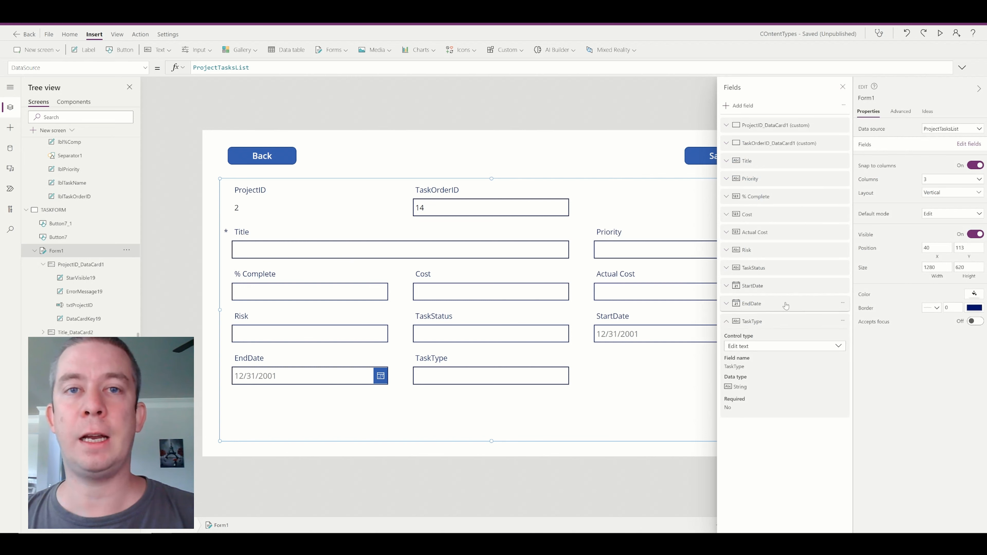
click(764, 348)
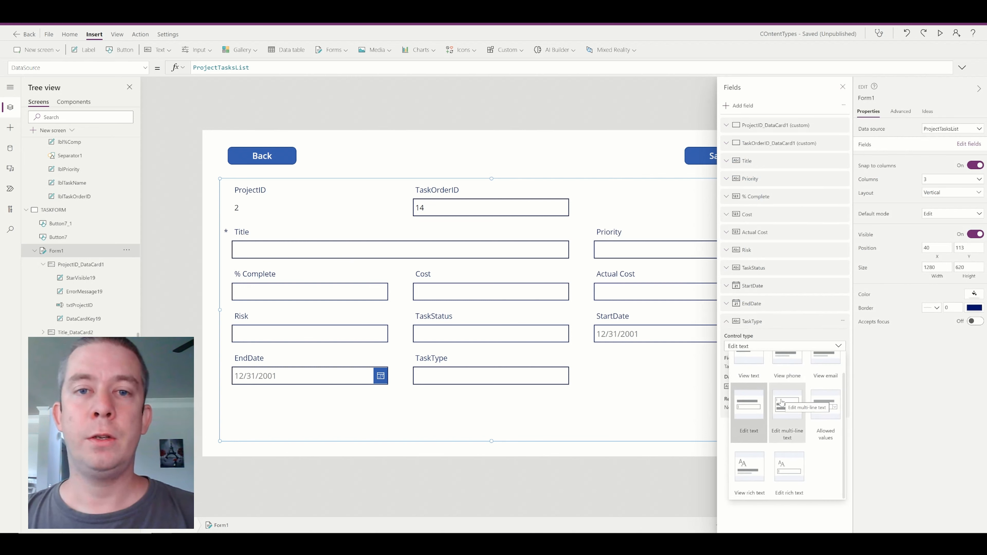
click(818, 398)
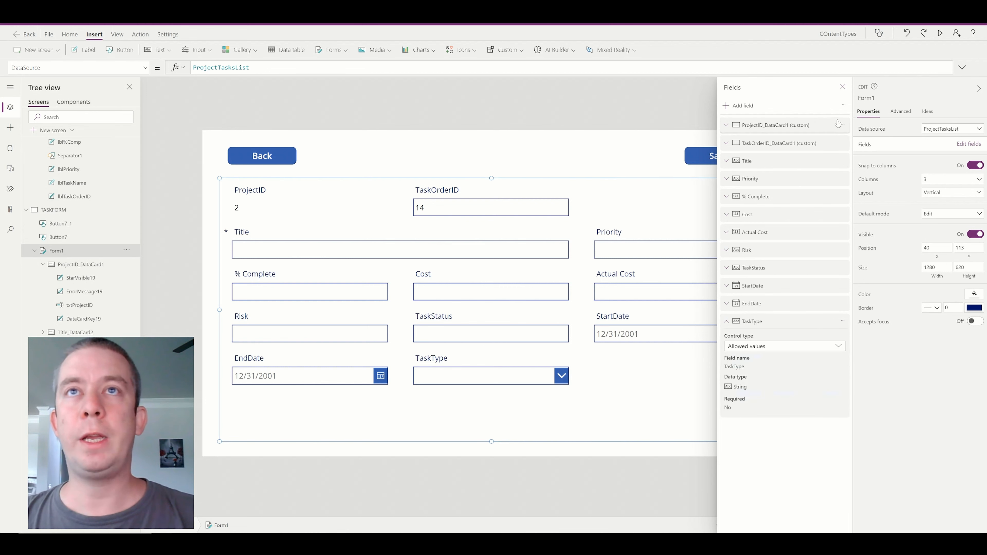
click(842, 87)
Step: Set the Items property of the TaskType dropdown to ["Task","SubTask","Milestone"]
click(495, 379)
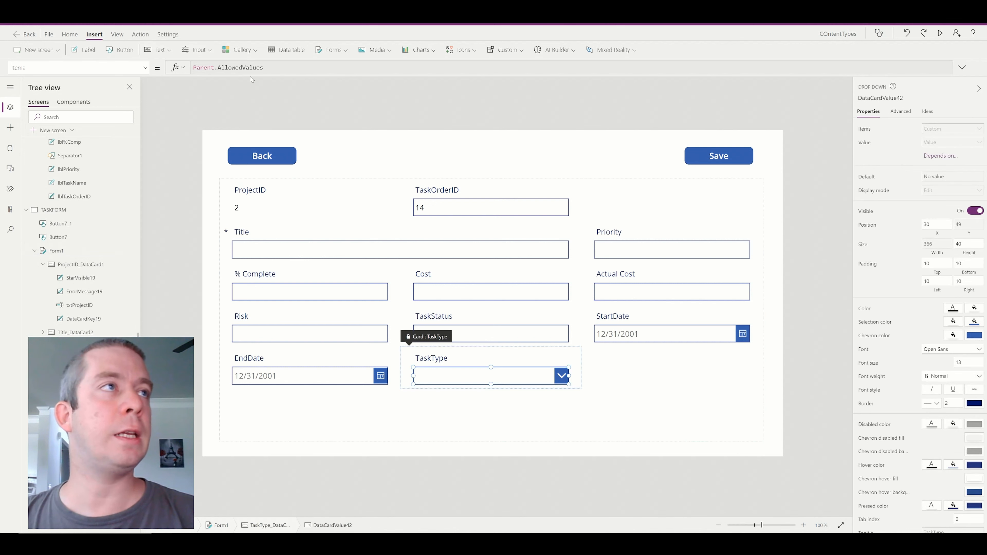
click(900, 112)
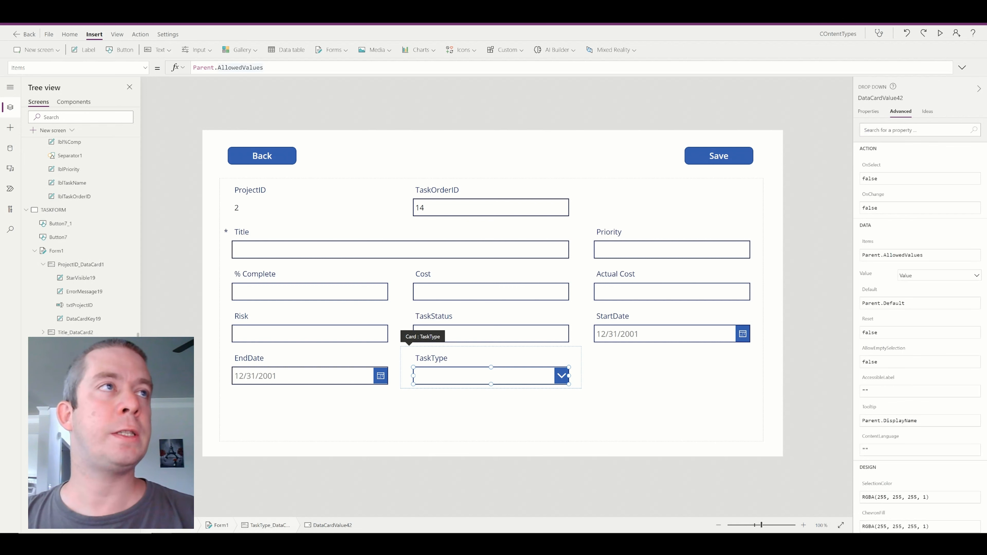
triple_click(227, 67)
text(["Tasks)
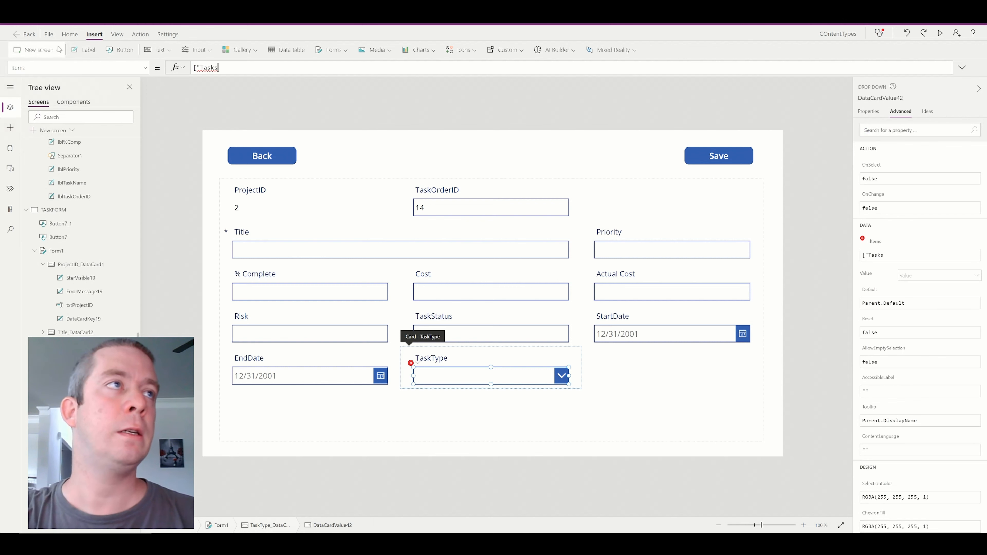
key(BackSpace)
text(,)
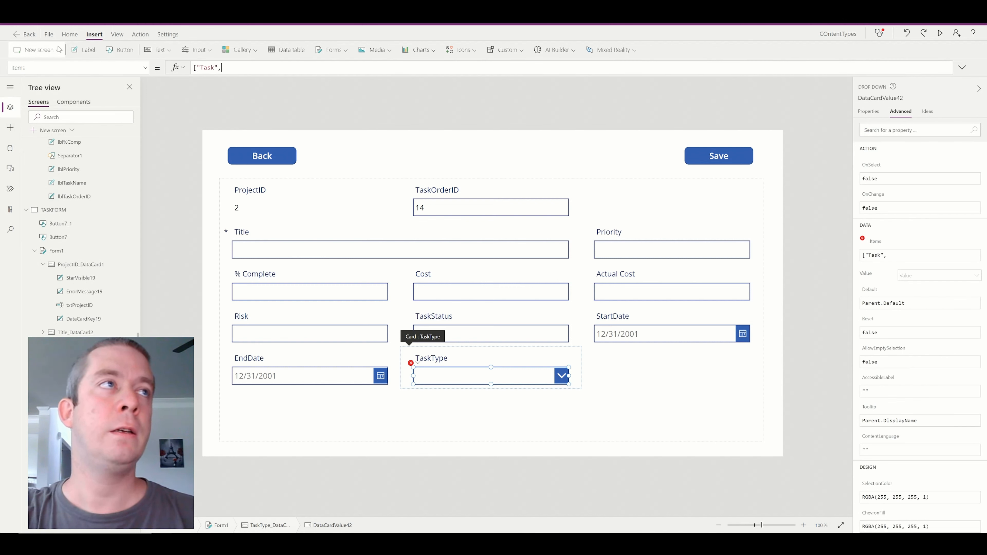
text("SubTask")
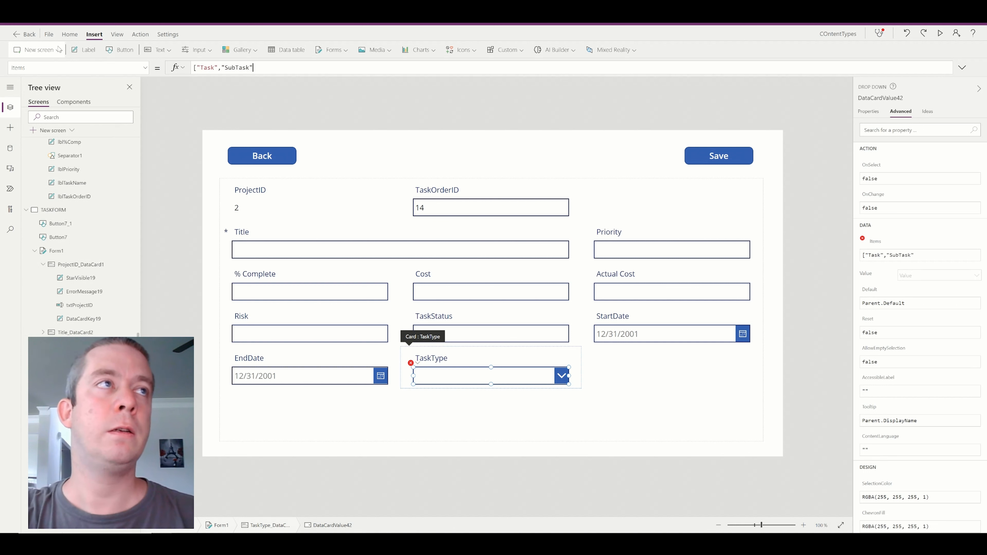
text(,Mileston)
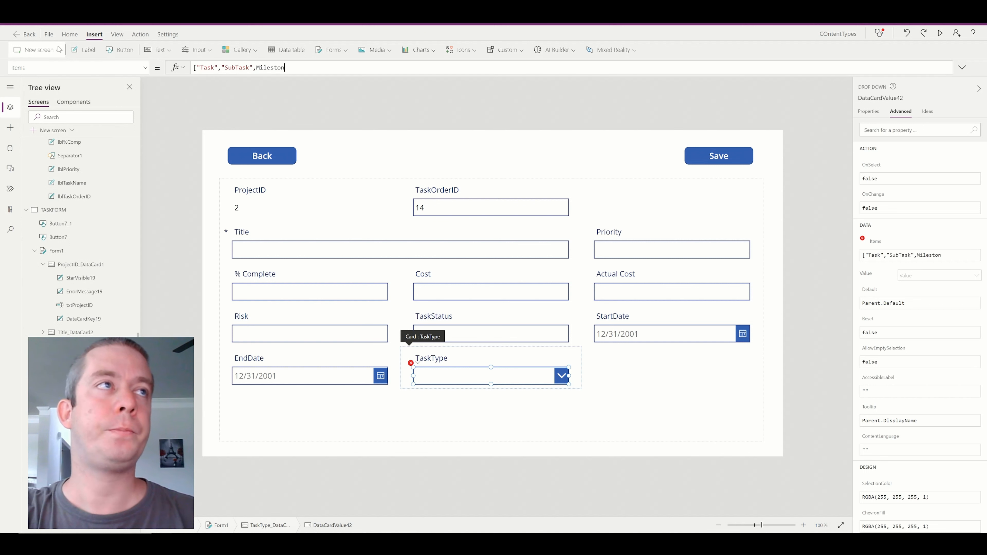
key(BackSpace)
key(BackSpace)
key(BackSpace)
key(BackSpace)
key(BackSpace)
key(BackSpace)
key(BackSpace)
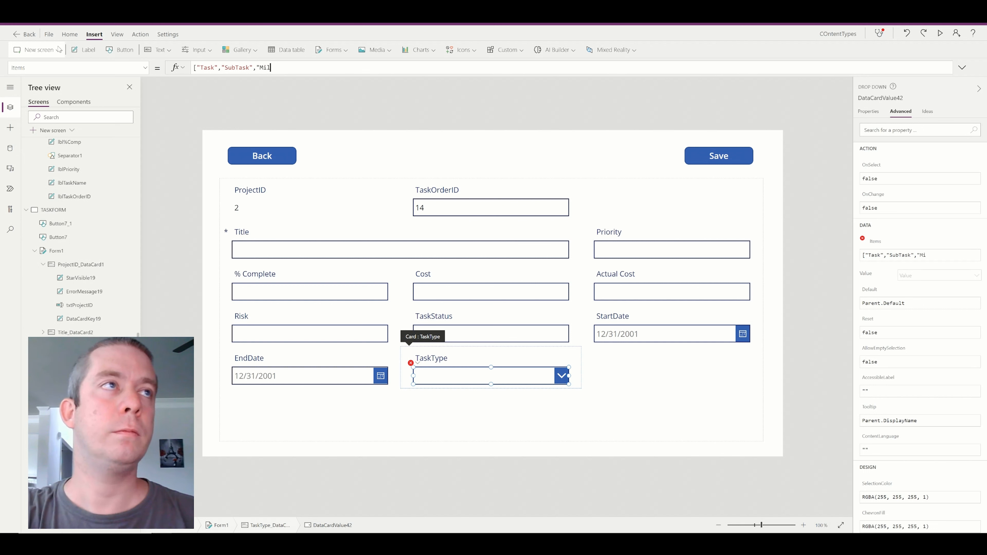
text(ileStone)
key(BackSpace)
key(BackSpace)
key(BackSpace)
key(BackSpace)
key(BackSpace)
text(stone"])
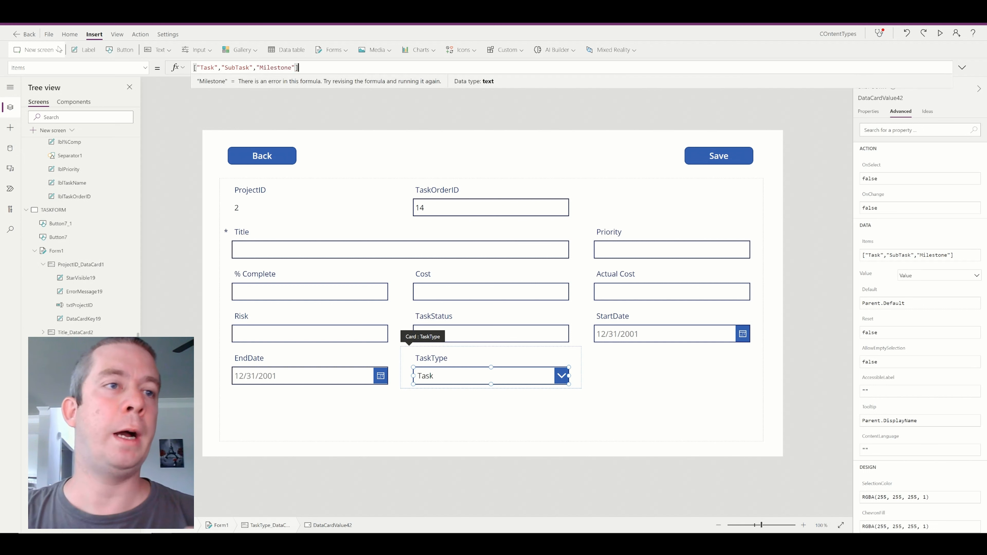
Step: Preview the form and test the TaskType dropdown by choosing SubTask, Milestone and finally Task
click(941, 34)
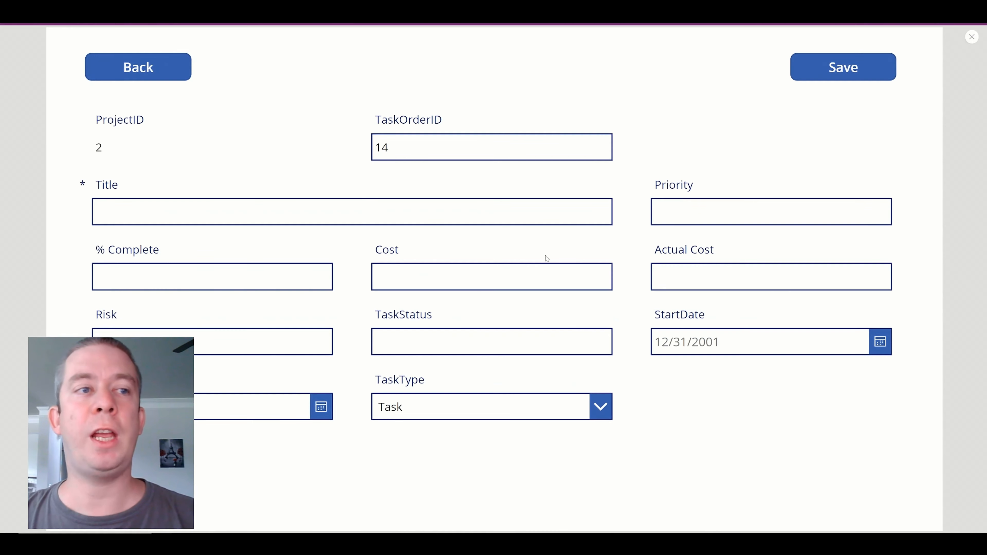
click(434, 408)
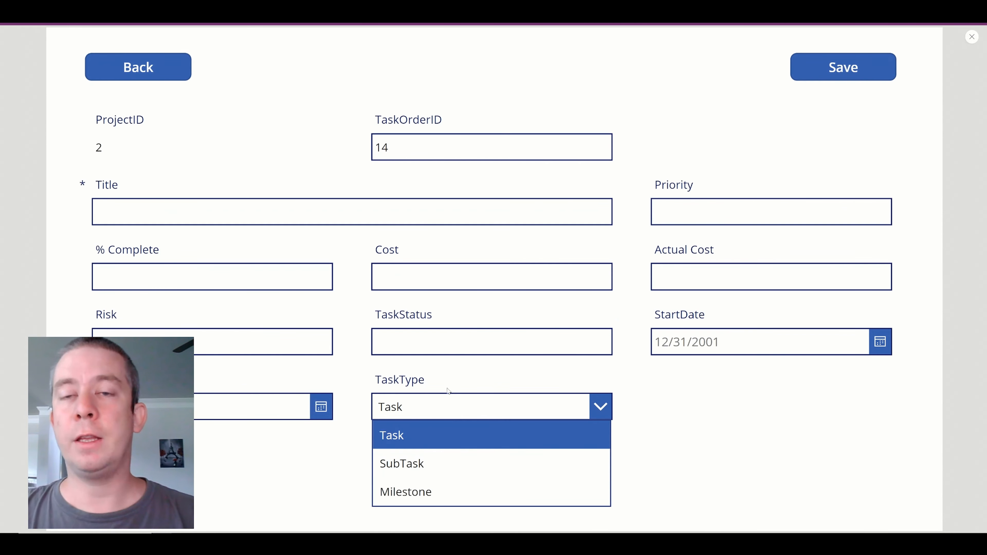
click(435, 463)
click(434, 407)
click(416, 491)
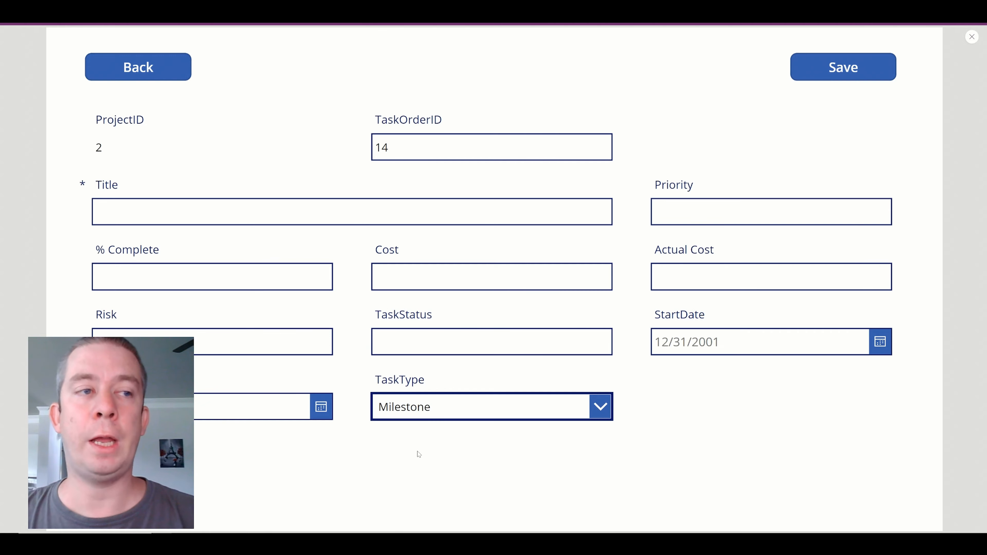
click(600, 406)
click(403, 462)
click(412, 409)
click(405, 433)
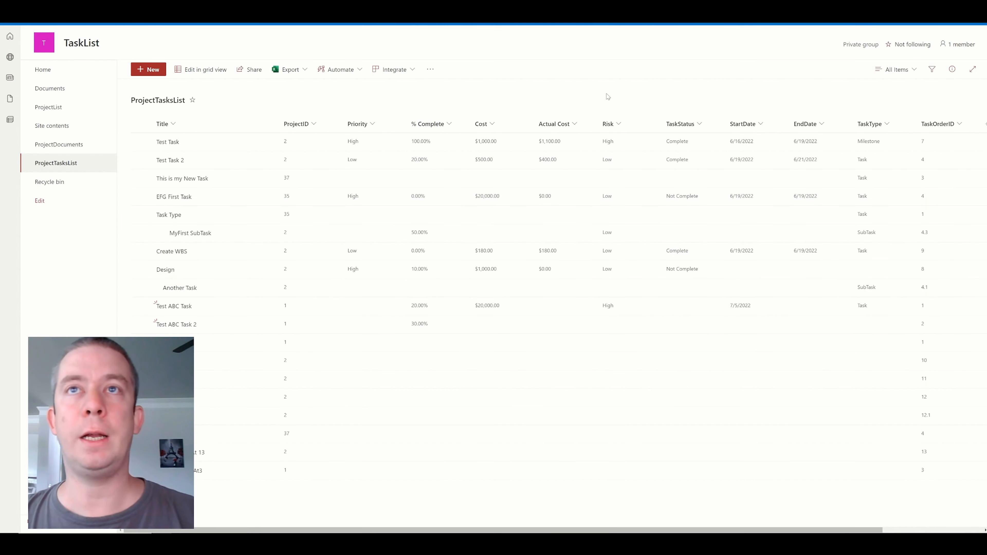
Step: Switch to SharePoint, refresh ProjectTasksList, examine the TaskType field in its new-item form, and close that form without saving
key(F5)
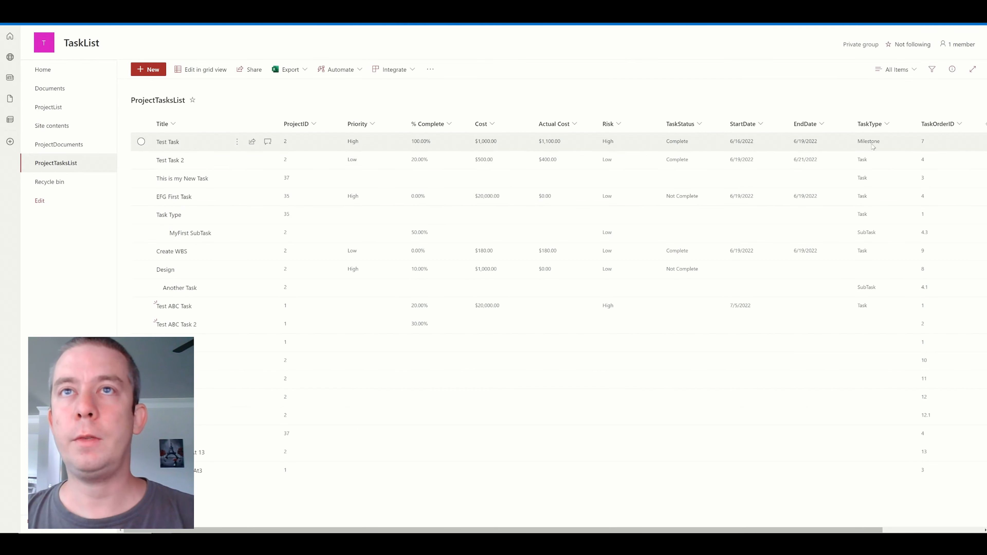
click(149, 69)
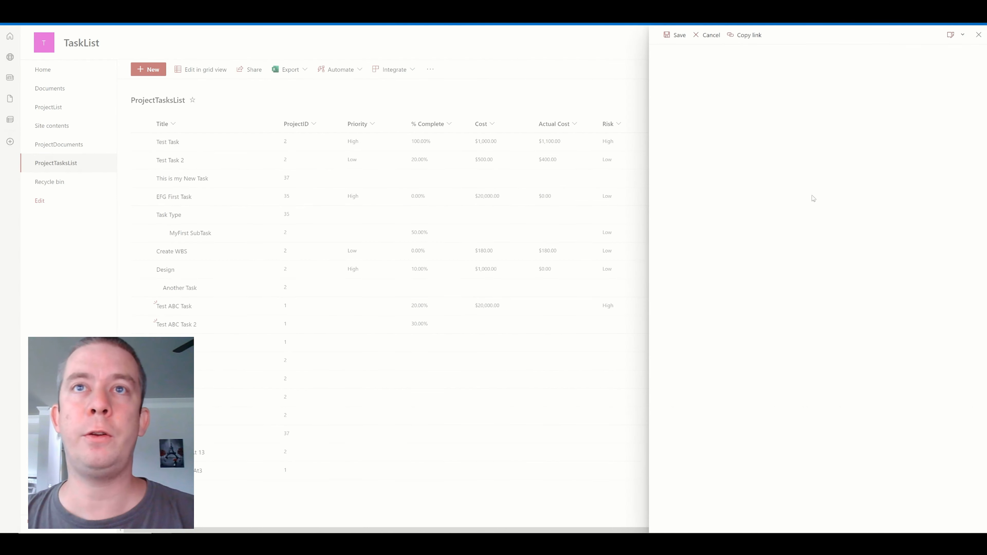
scroll(715, 257, down, 1)
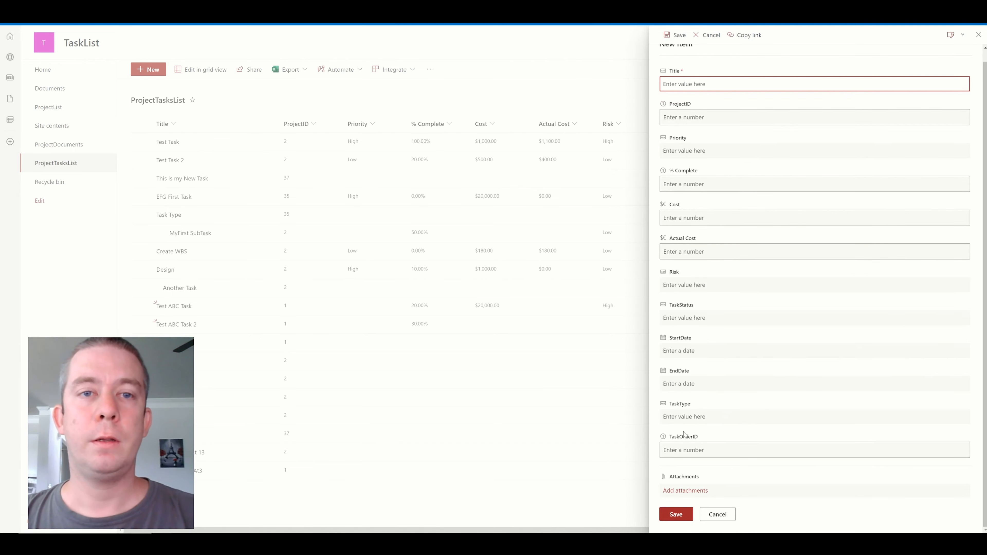
click(684, 417)
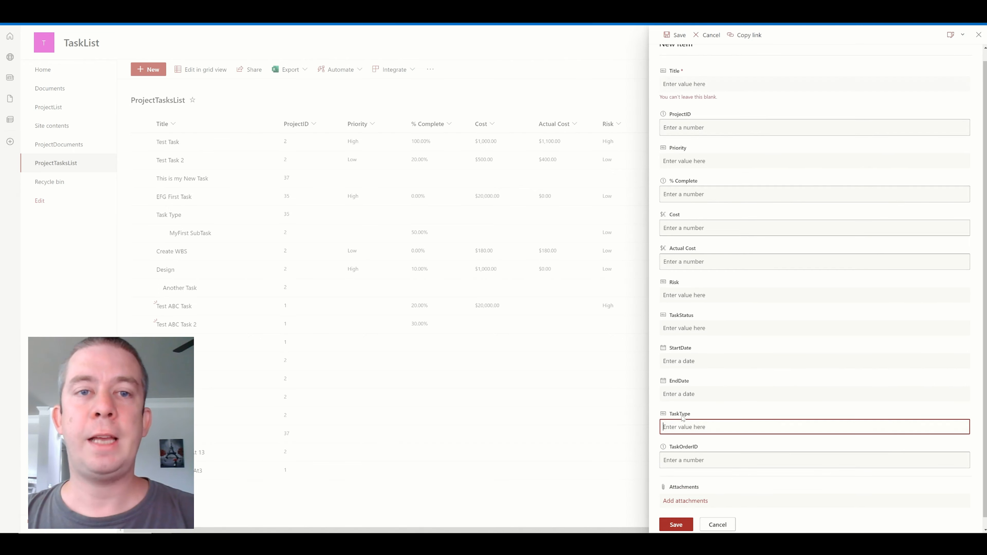
click(979, 35)
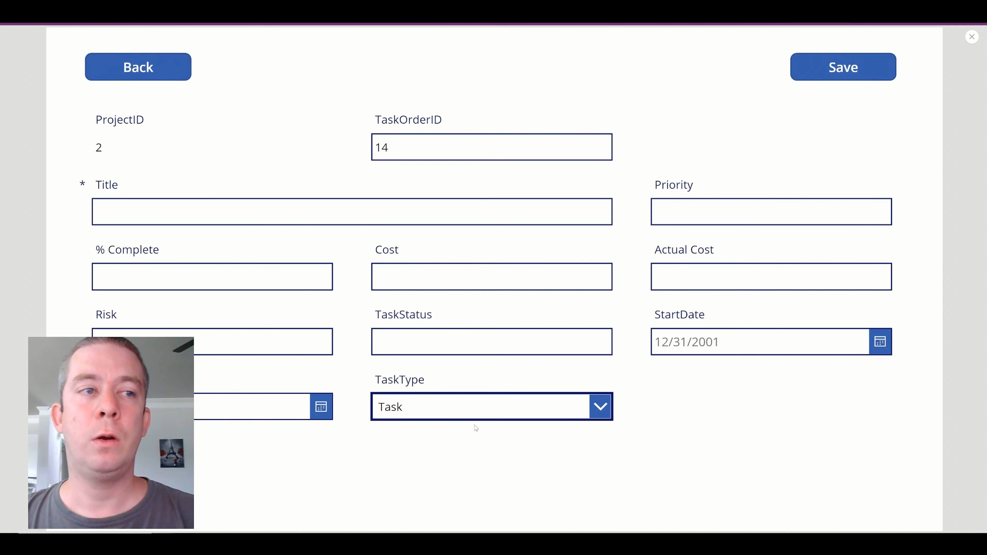
Step: Test the TaskType dropdown in the previewed form by choosing SubTask and Milestone, and close the preview
click(452, 407)
click(416, 463)
click(415, 412)
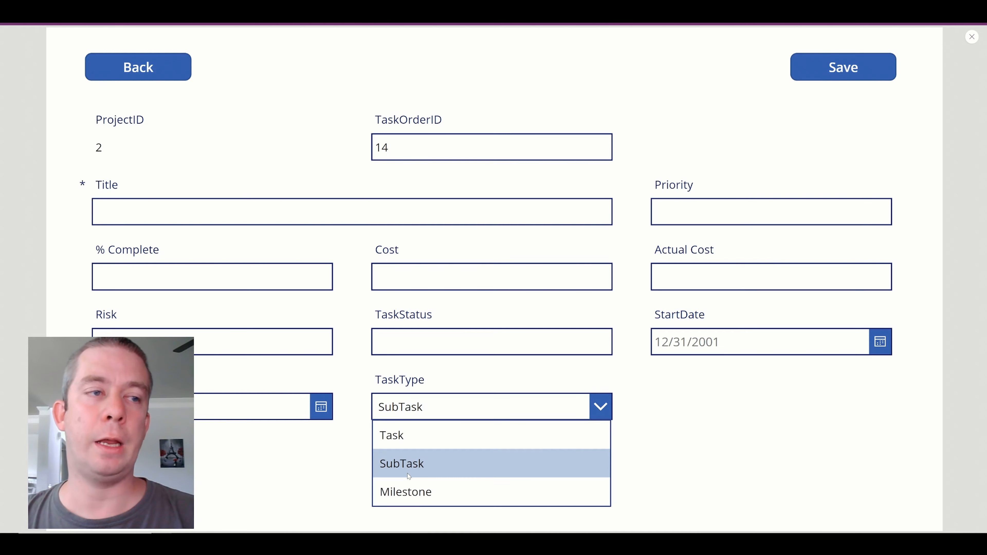
click(407, 484)
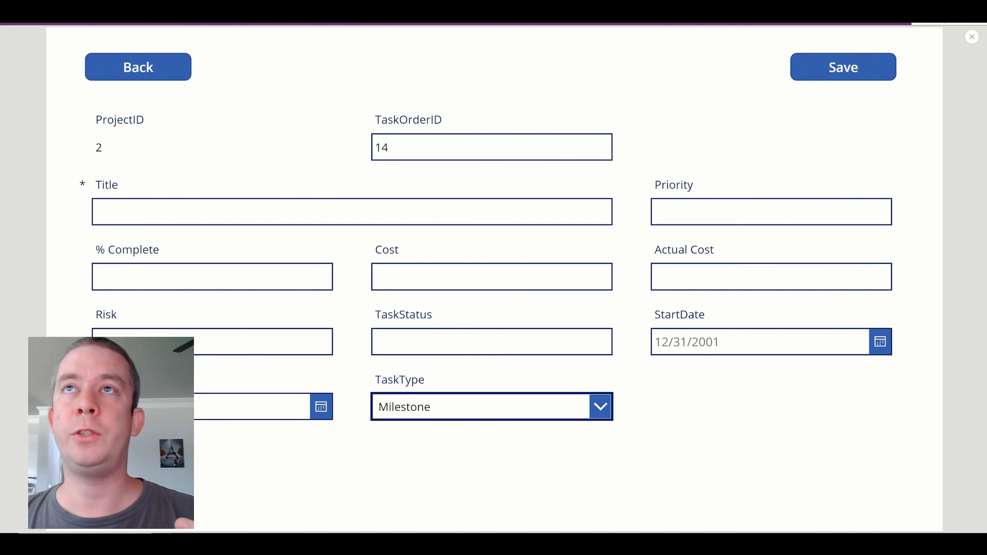
click(971, 39)
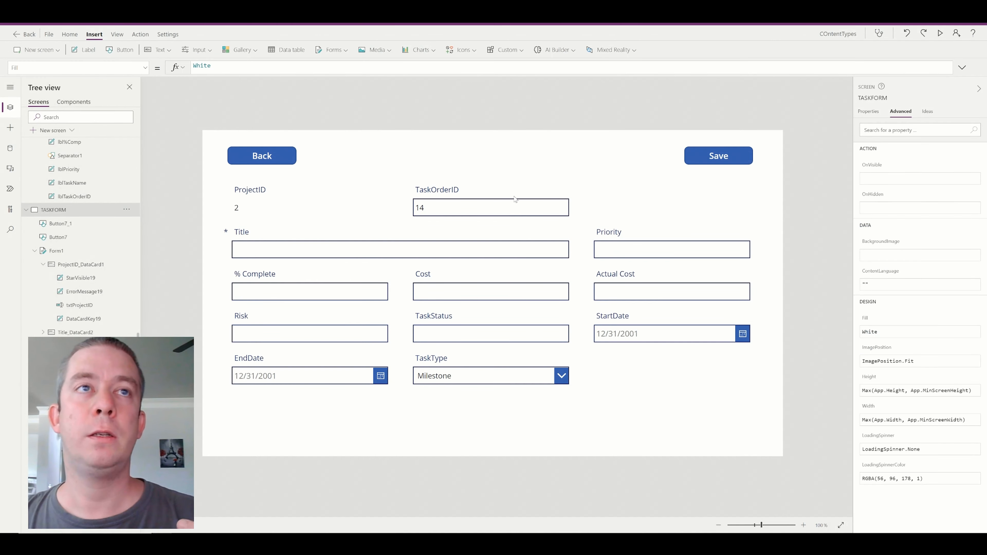
Step: Delete Form1 from the TASKFORM screen and examine the Save button's OnSelect formula
click(615, 387)
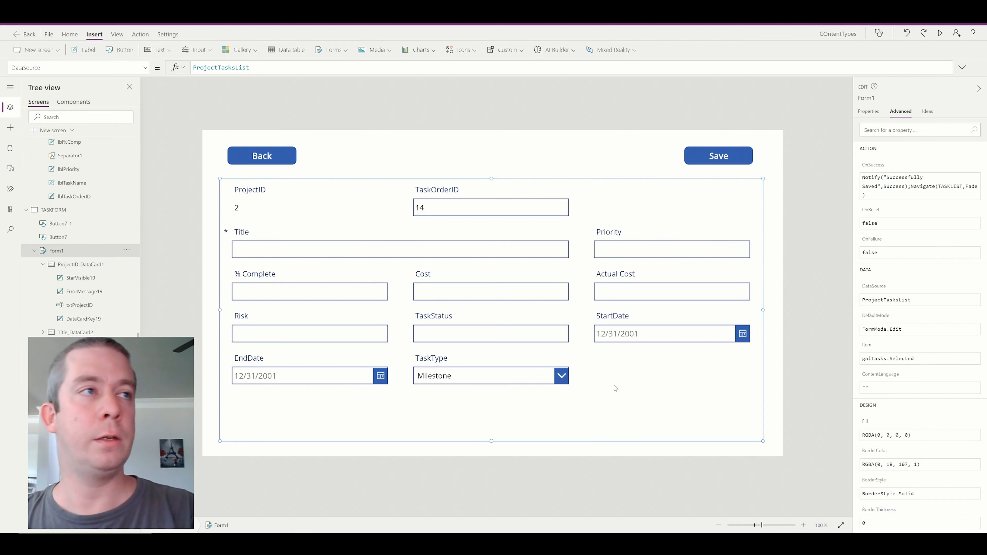
key(Delete)
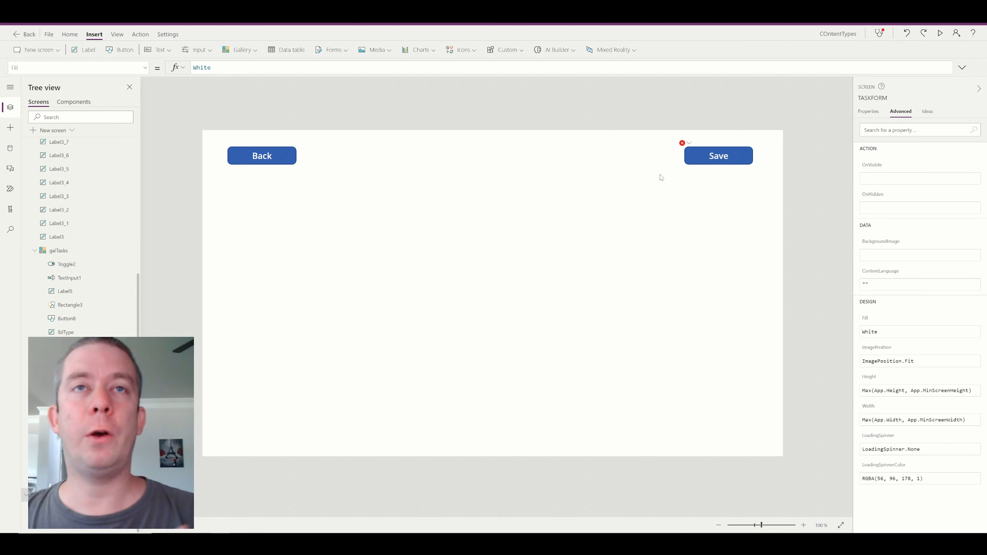
click(696, 157)
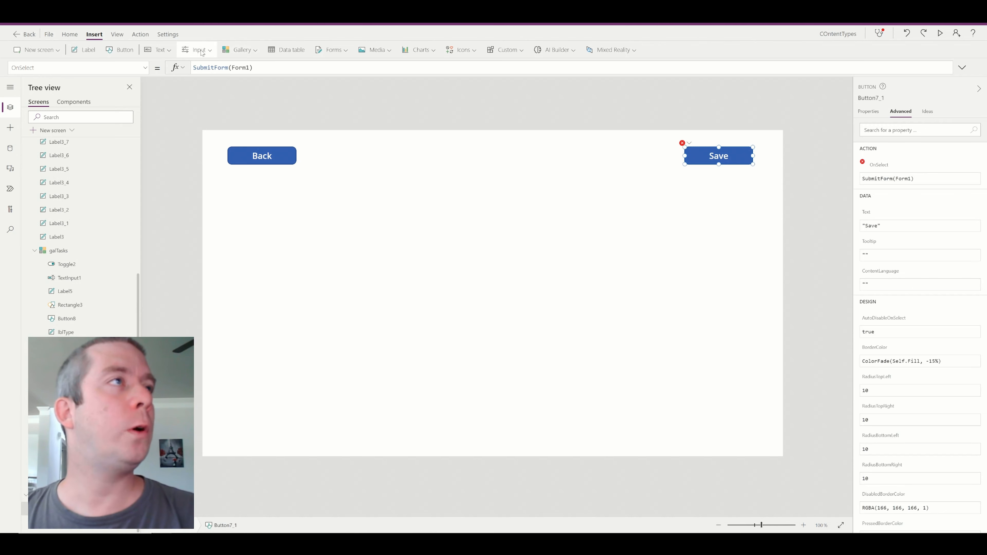
Step: Insert a text input on the TASKFORM screen and place it just below the Back button
click(159, 50)
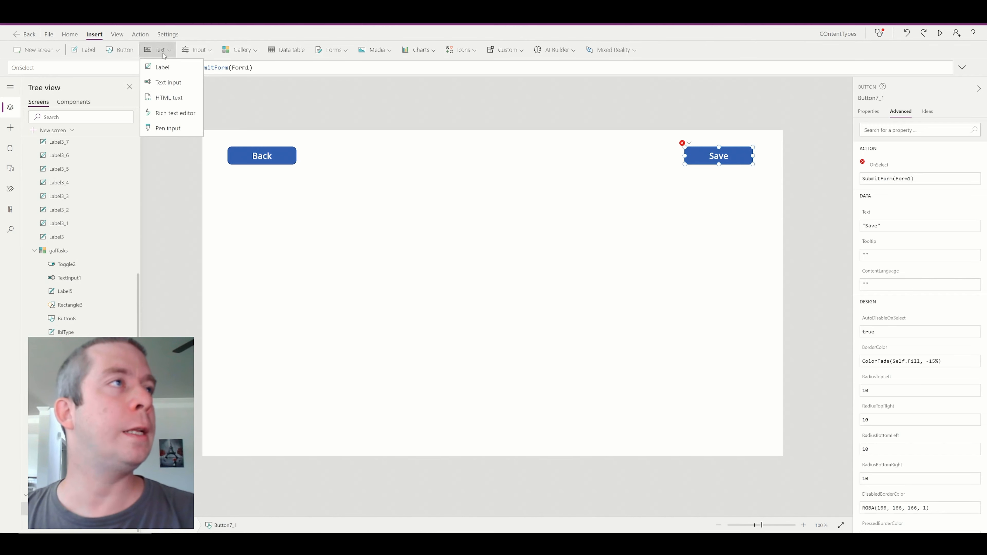
click(166, 82)
drag(286, 179, 328, 191)
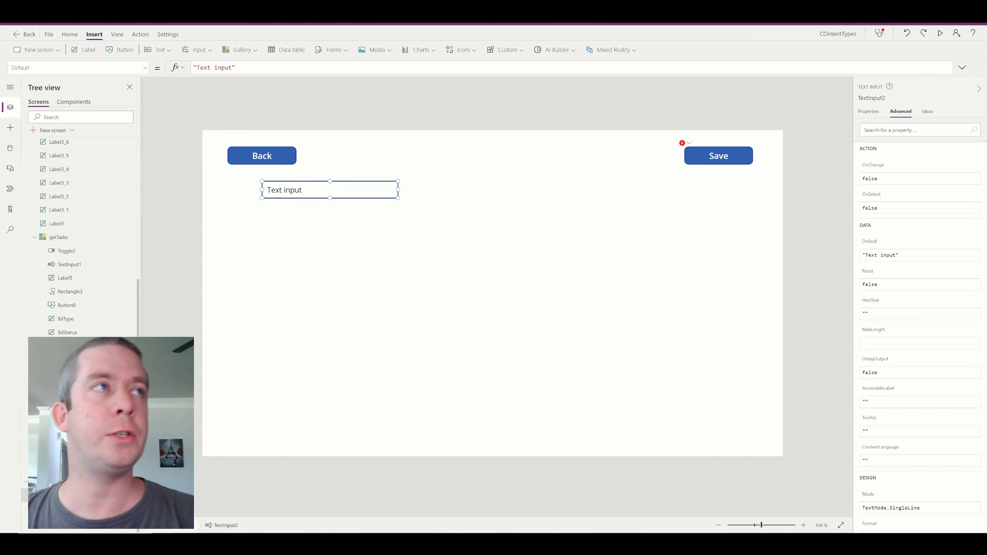
Step: Add a label reading "Project ID" in front of the text input and arrange both so the text fits on one line
click(83, 51)
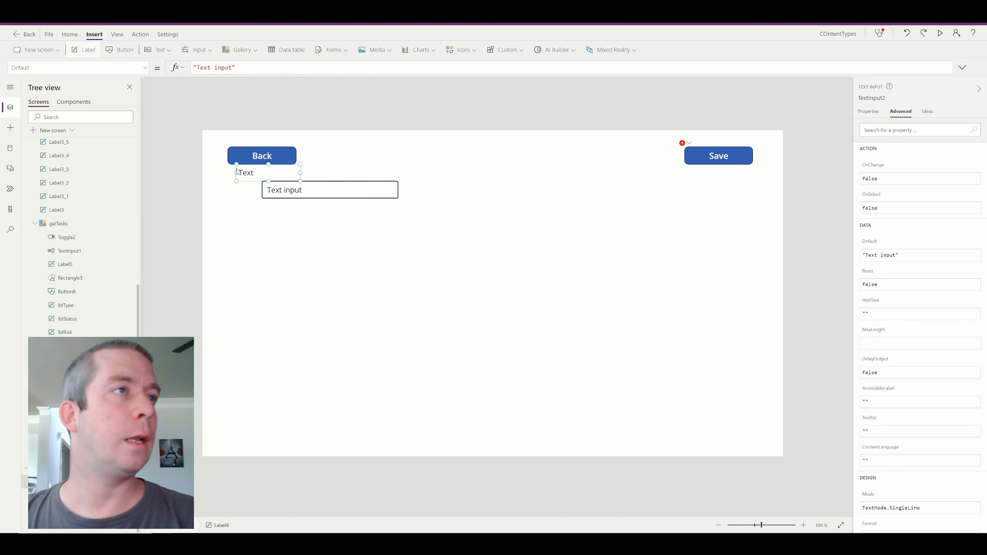
mouse_move(257, 171)
mouse_down()
mouse_move(251, 187)
mouse_move(263, 190)
mouse_up()
double_click(202, 67)
text(Project ID)
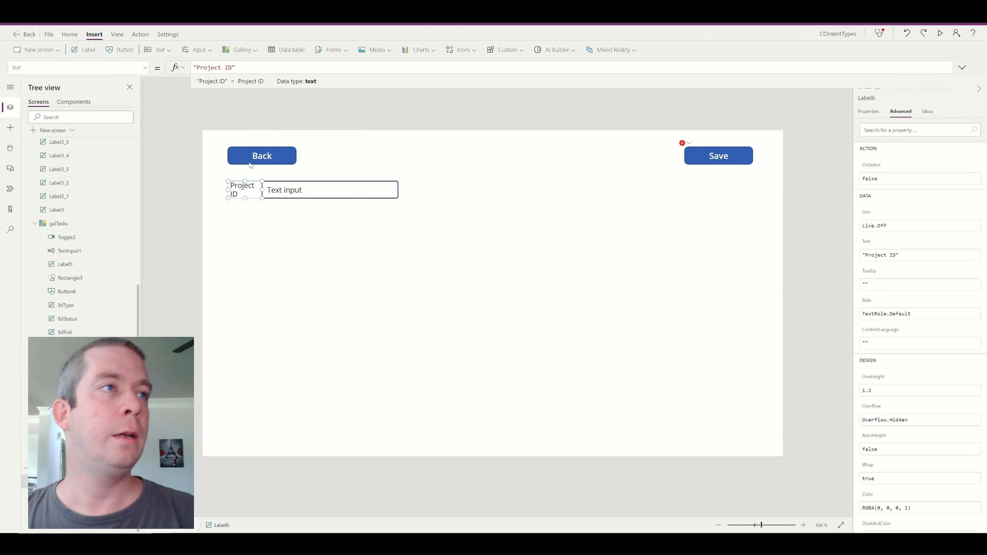
mouse_move(282, 191)
mouse_down()
mouse_move(300, 191)
mouse_move(275, 190)
mouse_up()
click(255, 191)
Step: Set the Default property of the text input beside the Project ID label to galProjects.Selected.ID
click(320, 189)
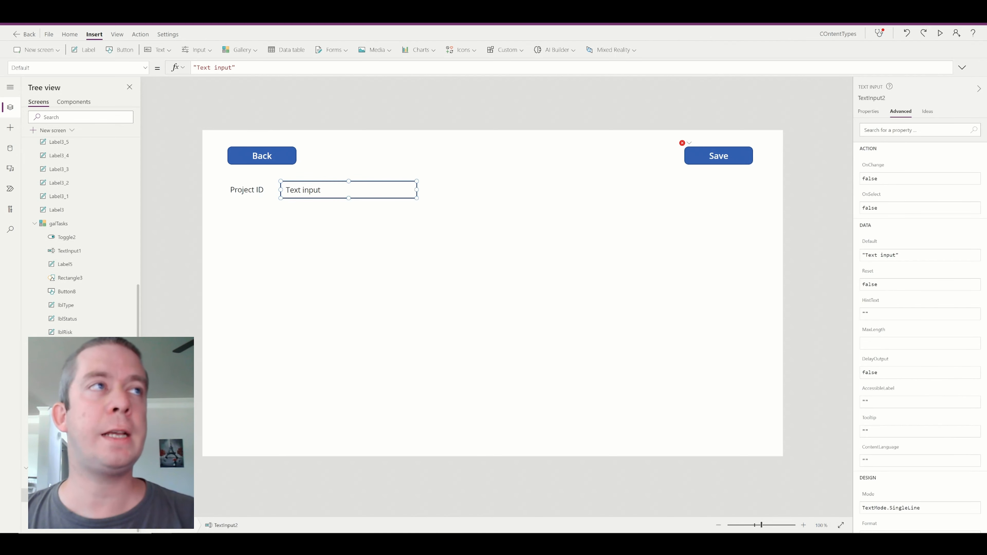
drag(239, 68, 180, 64)
text(g)
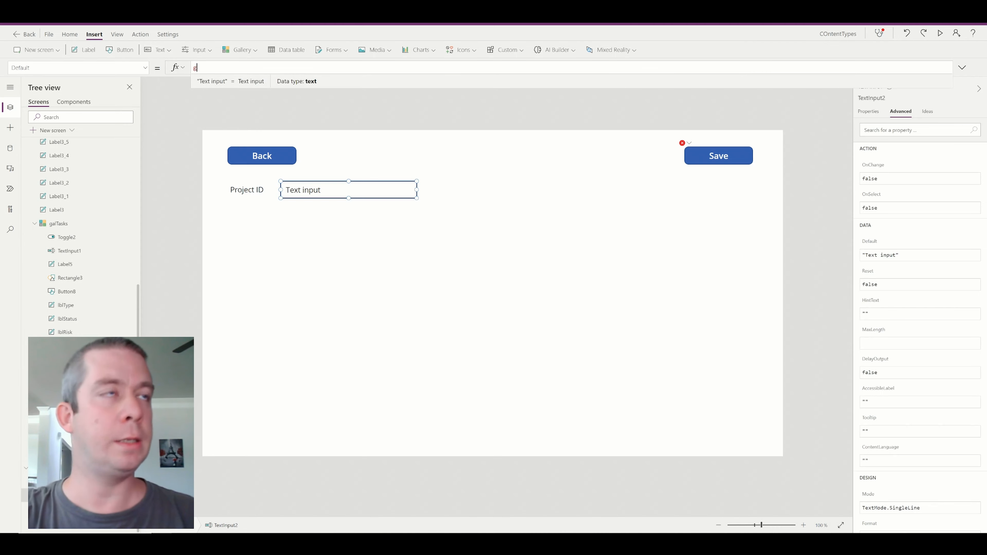
text(alProejcts)
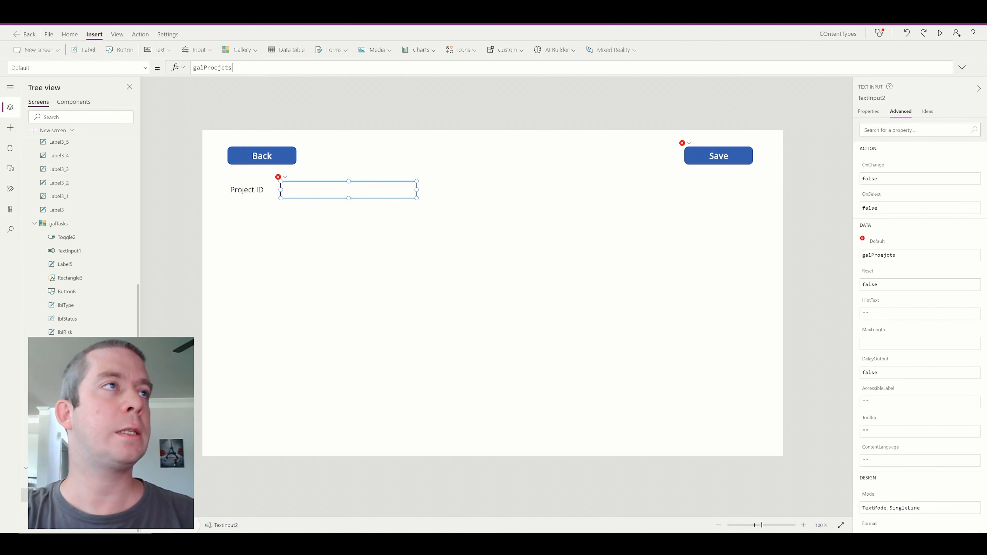
key(BackSpace)
key(BackSpace)
key(BackSpace)
key(BackSpace)
key(BackSpace)
text(ject)
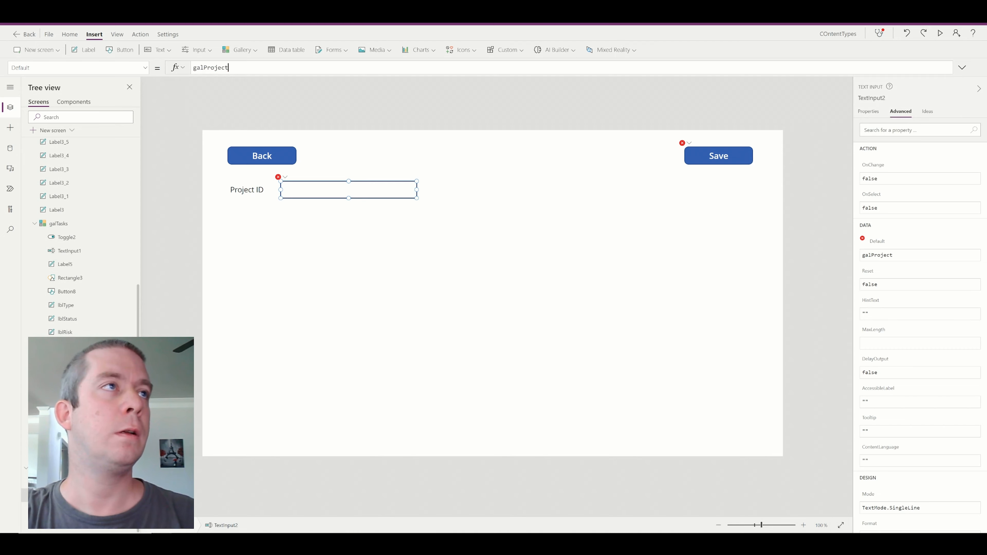
text(s.Selected.ID)
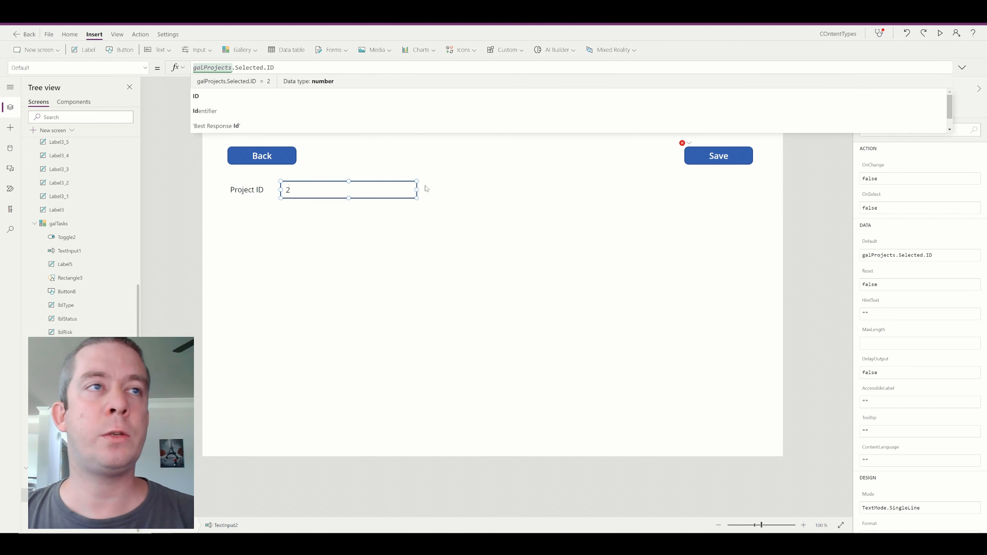
Step: Narrow the Project ID text input to fit its short value and set its DisplayMode to View
drag(417, 190, 302, 190)
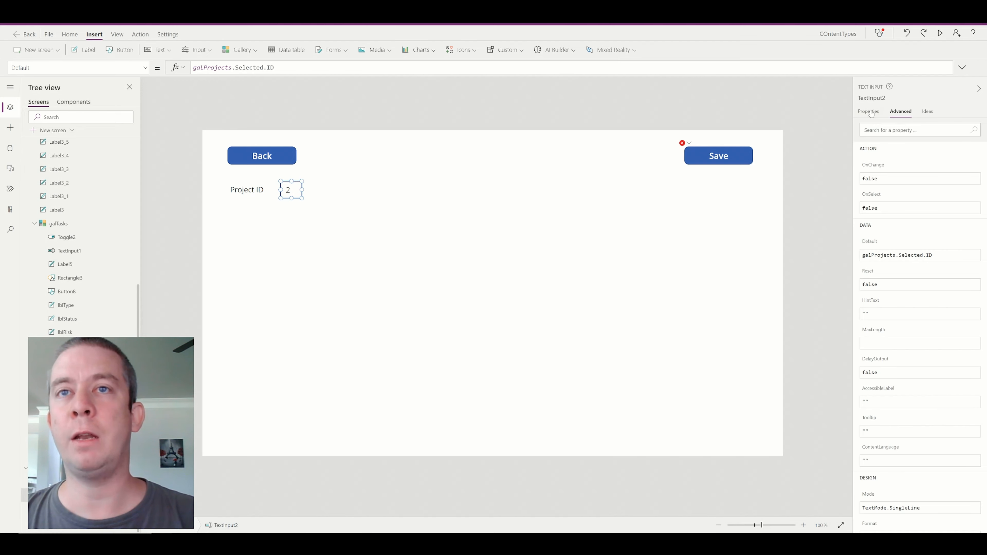
click(77, 68)
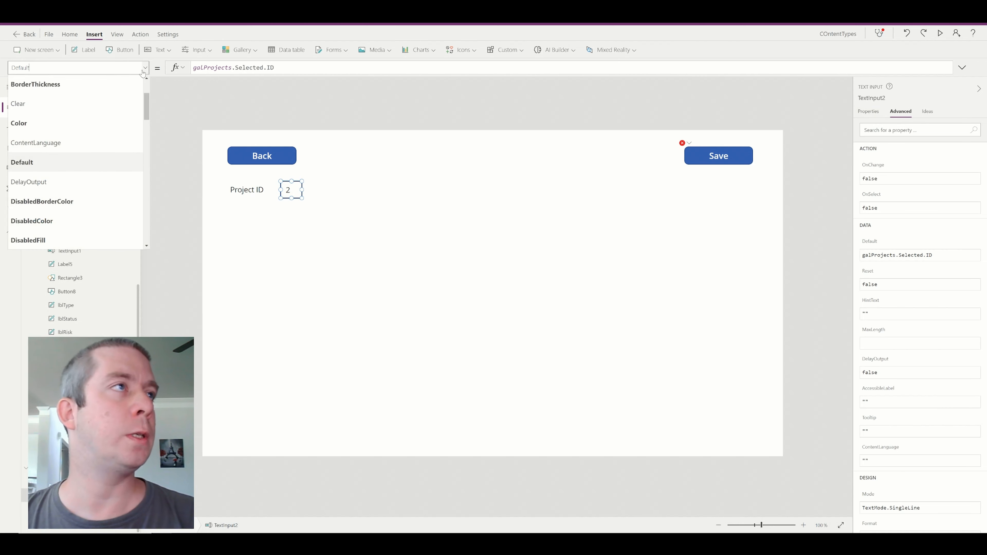
scroll(53, 230, down, 2)
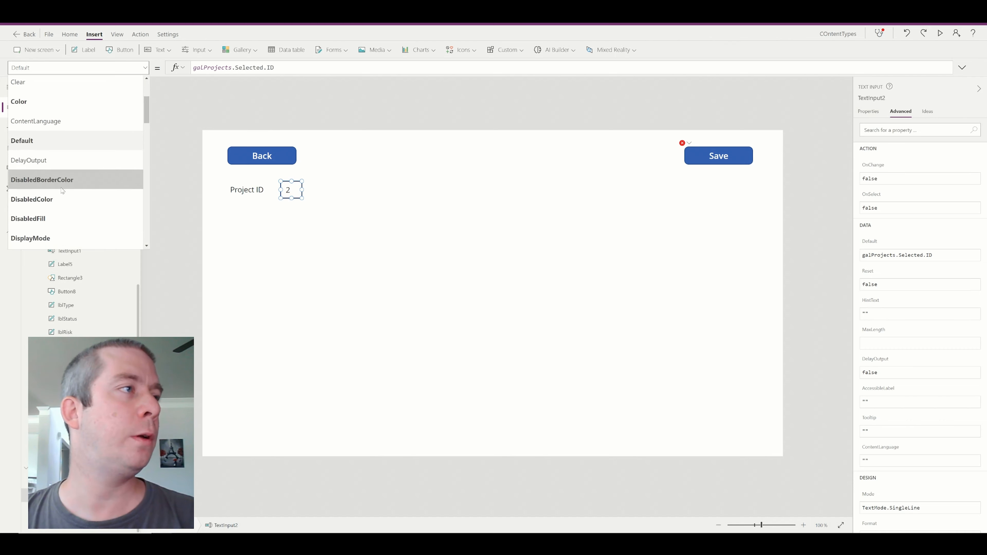
click(53, 232)
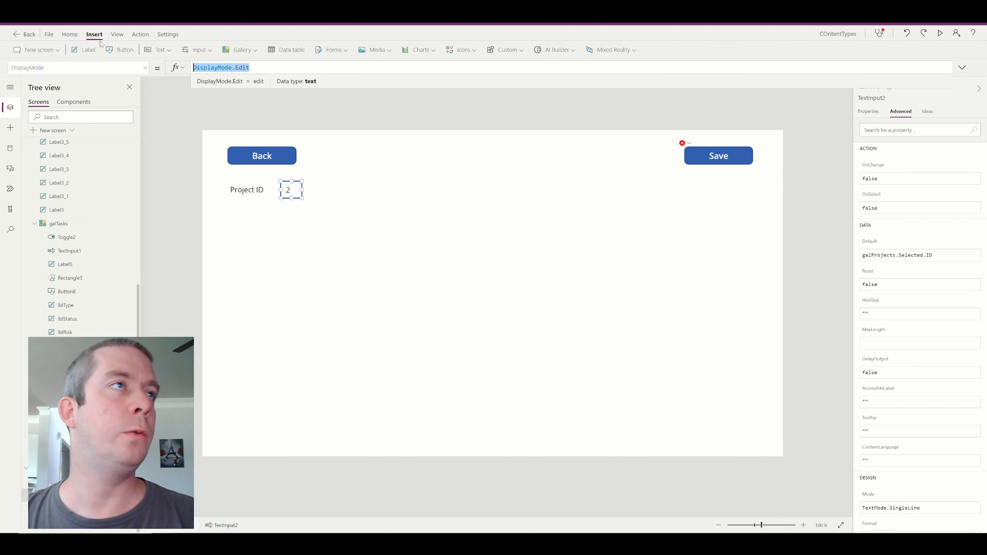
text(View)
click(378, 210)
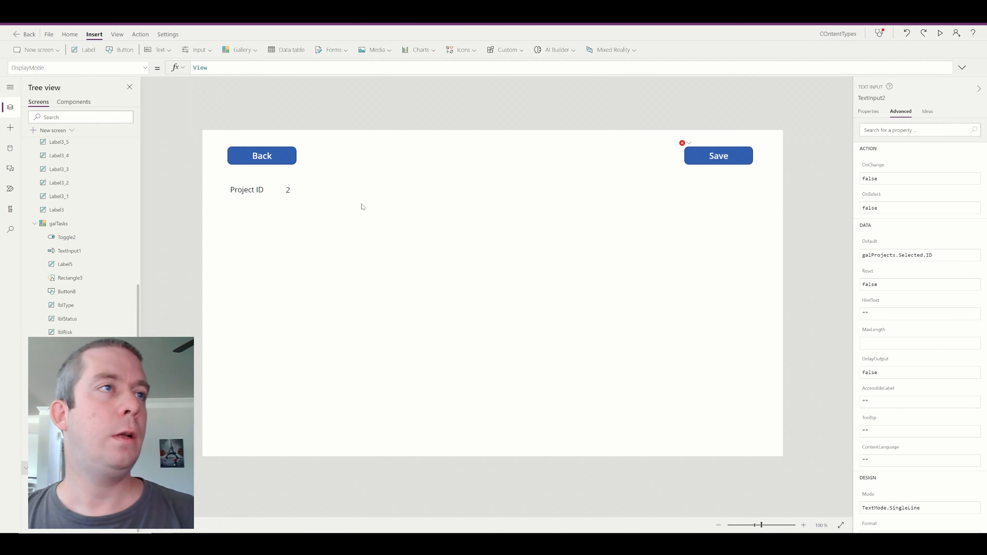
Step: Duplicate the Project ID label directly below it, set its text to "TaskOrderID" and widen it to fit
click(228, 194)
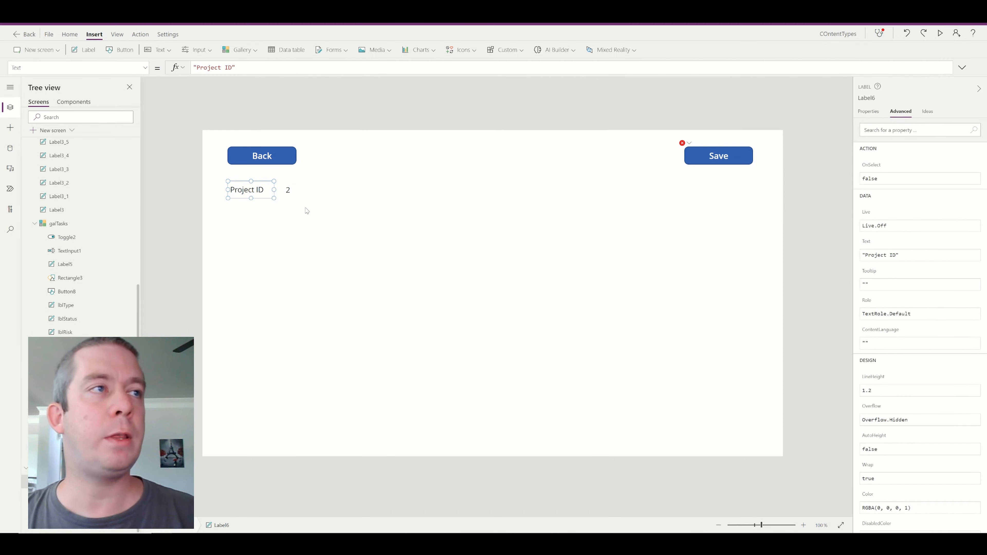
key(ctrl+v)
drag(258, 201, 251, 210)
click(232, 68)
key(ctrl+a)
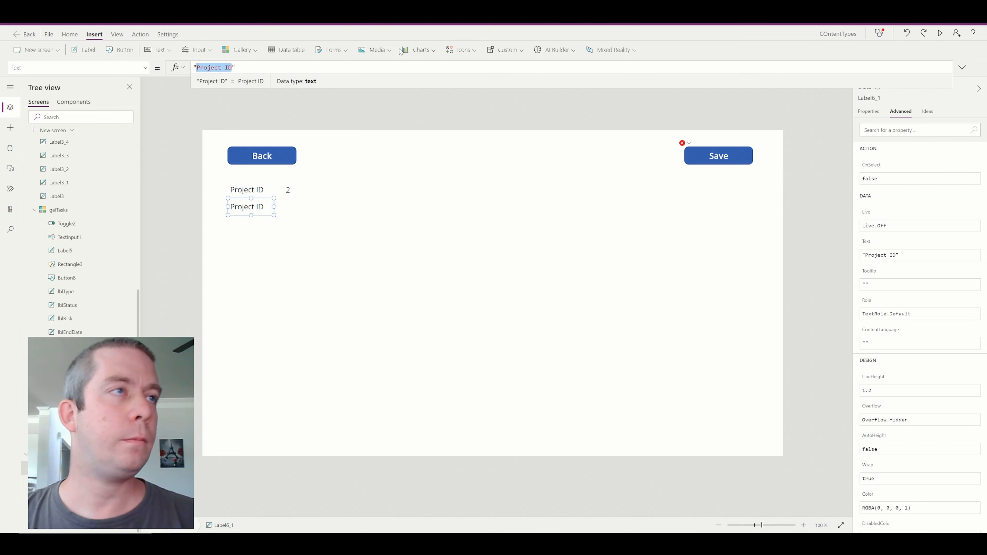
text("TaskOrderID)
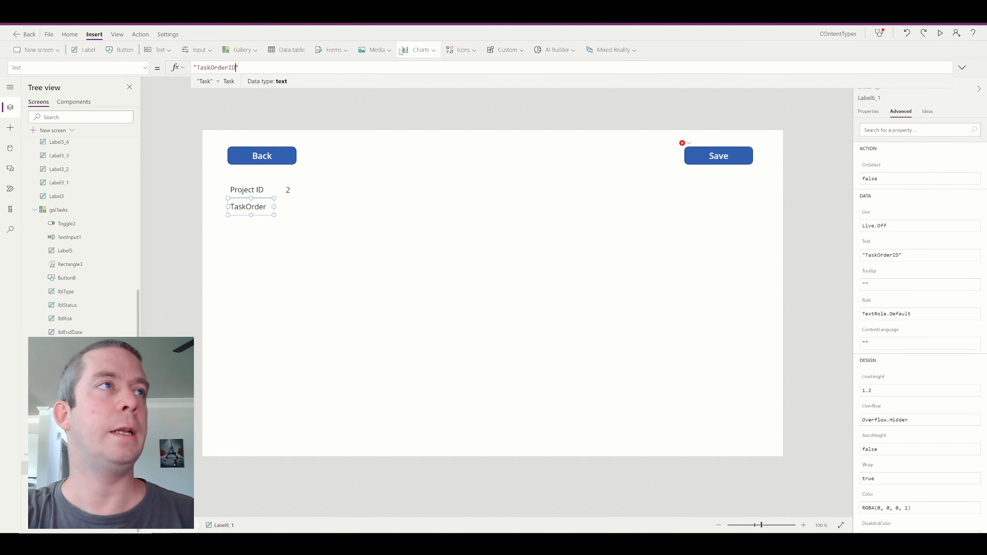
drag(276, 207, 283, 207)
Step: Copy the Project ID text input beside the TaskOrderID label and set its Default to LookUp(Sort(ProjectTasksList,TaskOrderID,Descending),ProjectID = galProjects.Selected.ID,TaskOrderID)
click(288, 190)
key(ctrl+c)
key(ctrl+v)
mouse_move(299, 191)
mouse_down()
mouse_move(291, 209)
mouse_move(310, 207)
mouse_up()
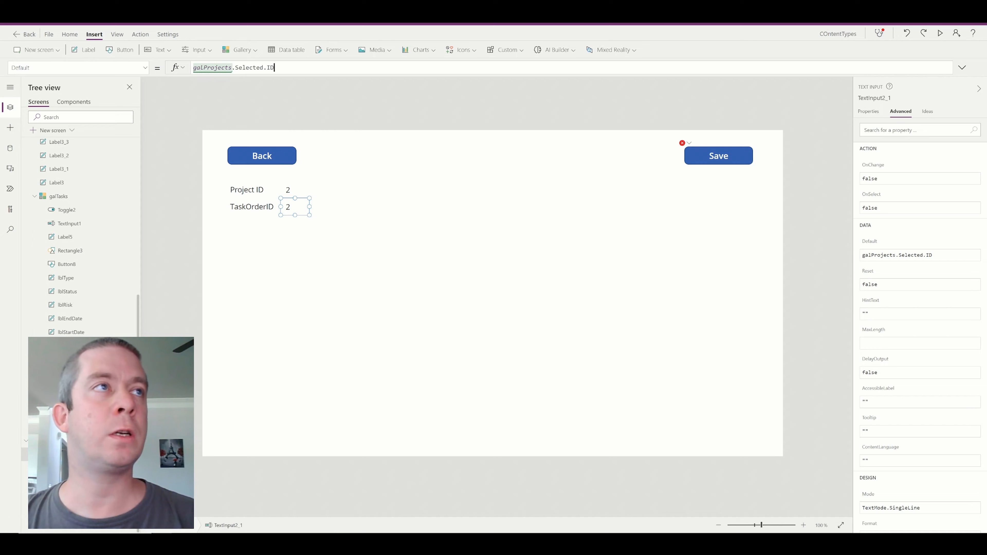
key(ctrl+a)
key(ctrl+v)
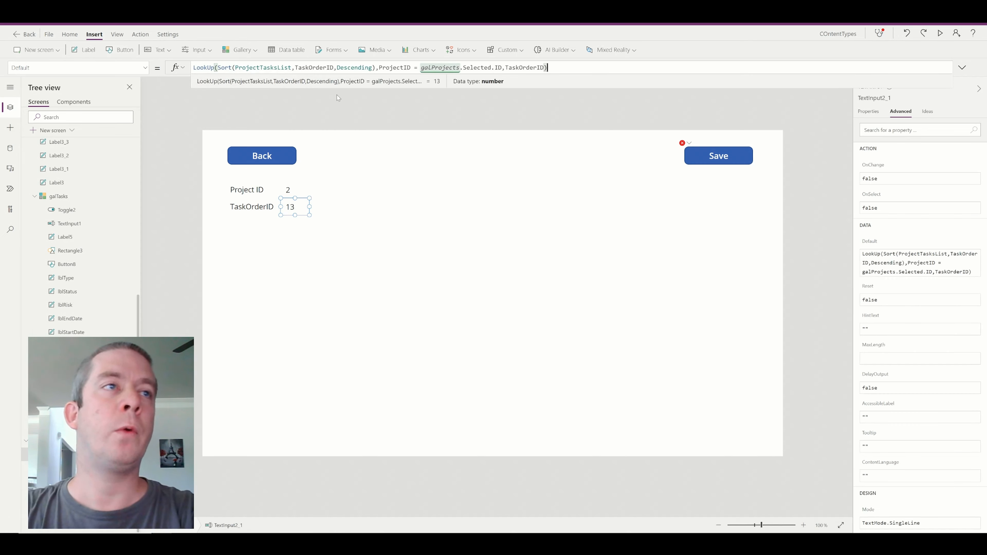
click(344, 271)
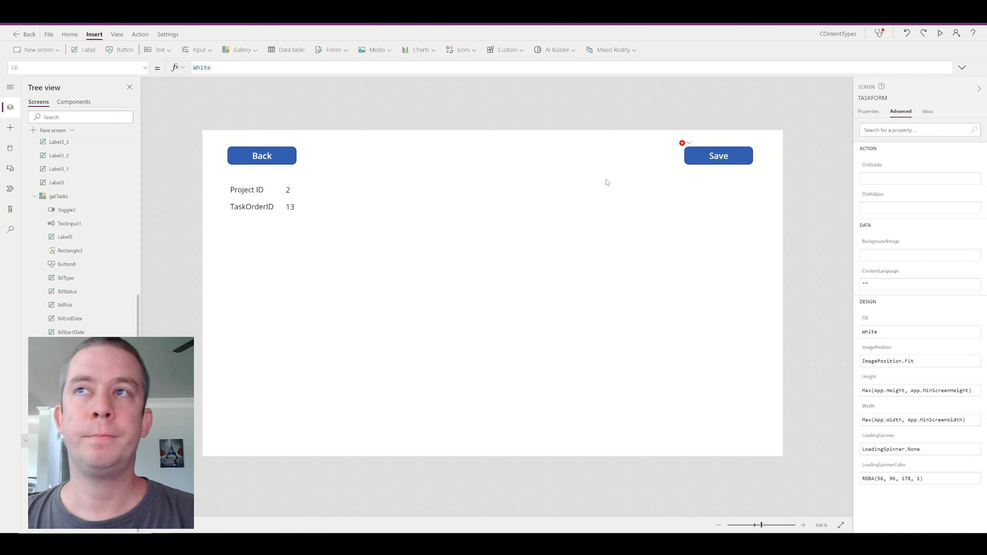
Step: Set the DisplayMode of the TaskOrderID text input to Edit
click(293, 214)
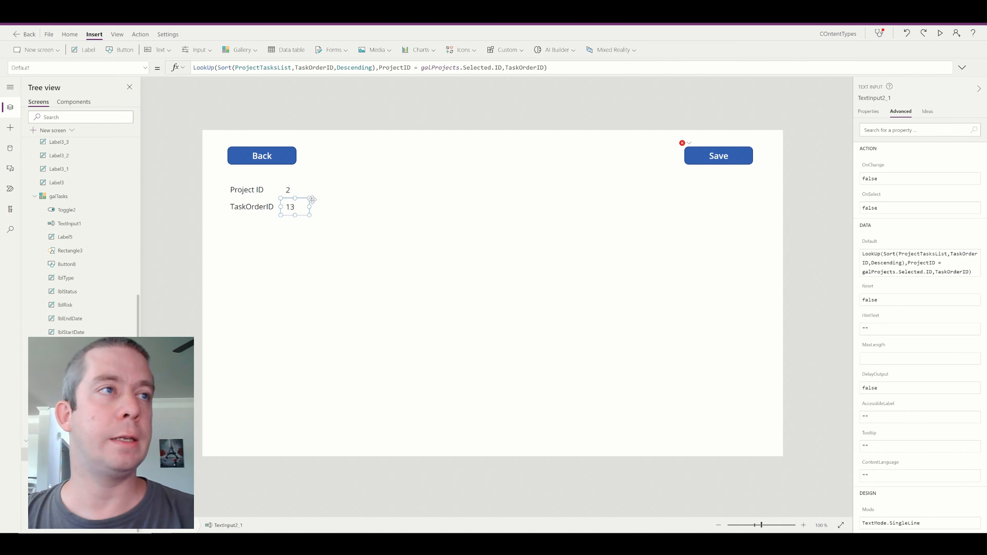
click(145, 68)
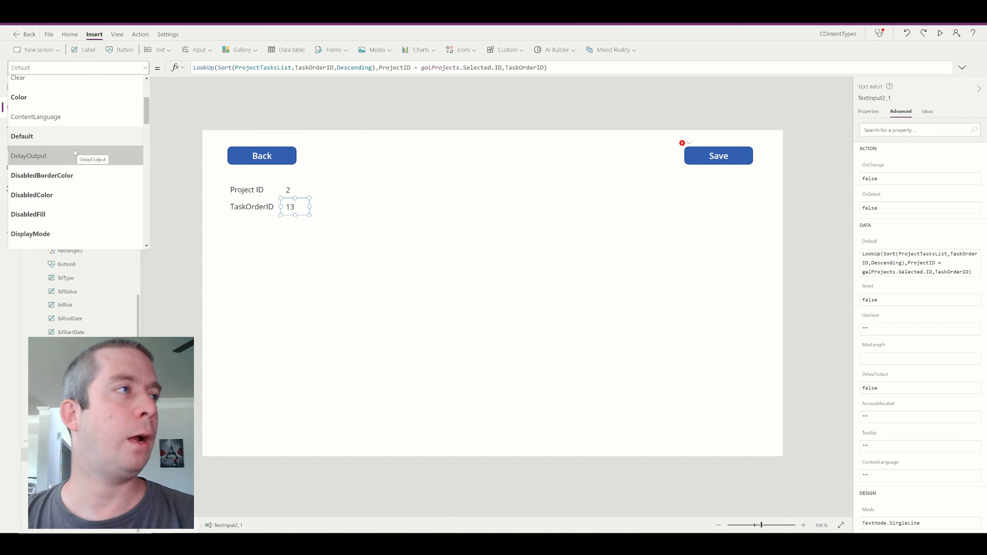
scroll(55, 187, down, 3)
scroll(55, 194, up, 3)
click(38, 234)
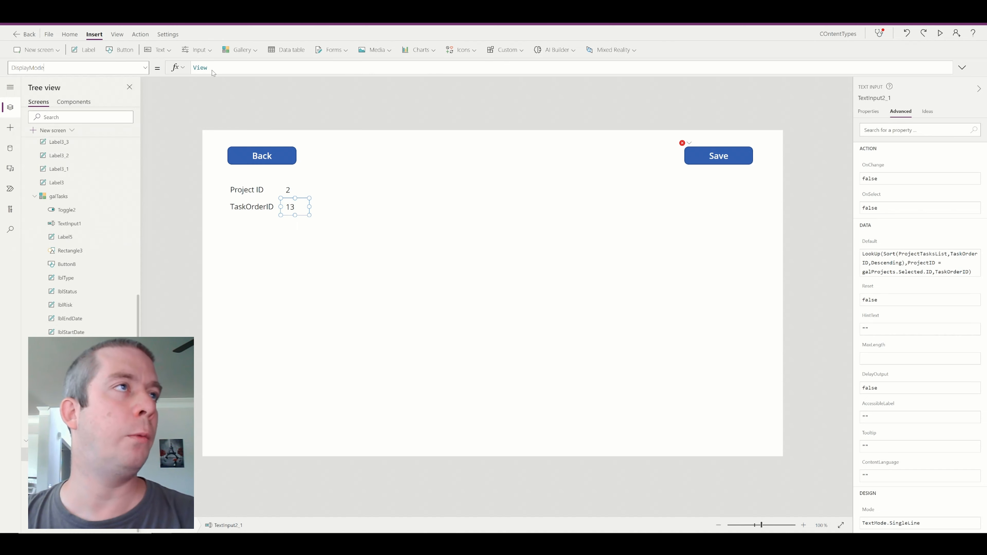
text(Edit)
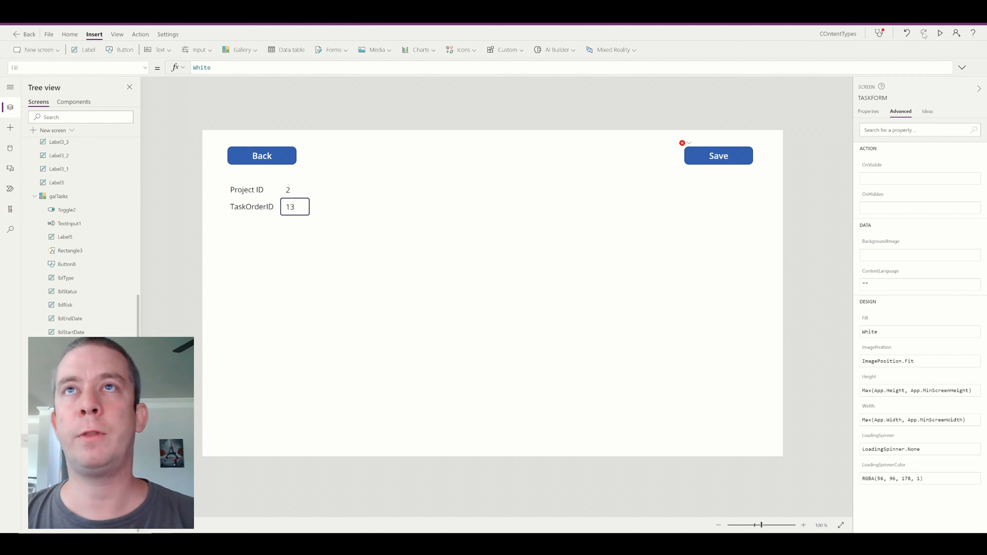
Step: Duplicate the TaskOrderID label directly below it and set the copy's text to "Title"
click(293, 208)
click(252, 206)
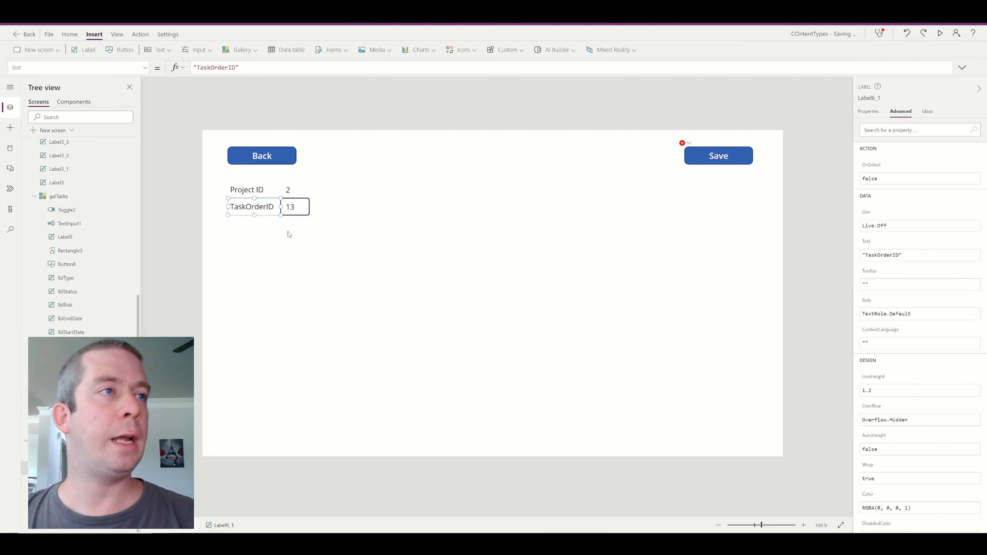
key(ctrl+v)
drag(259, 219, 253, 227)
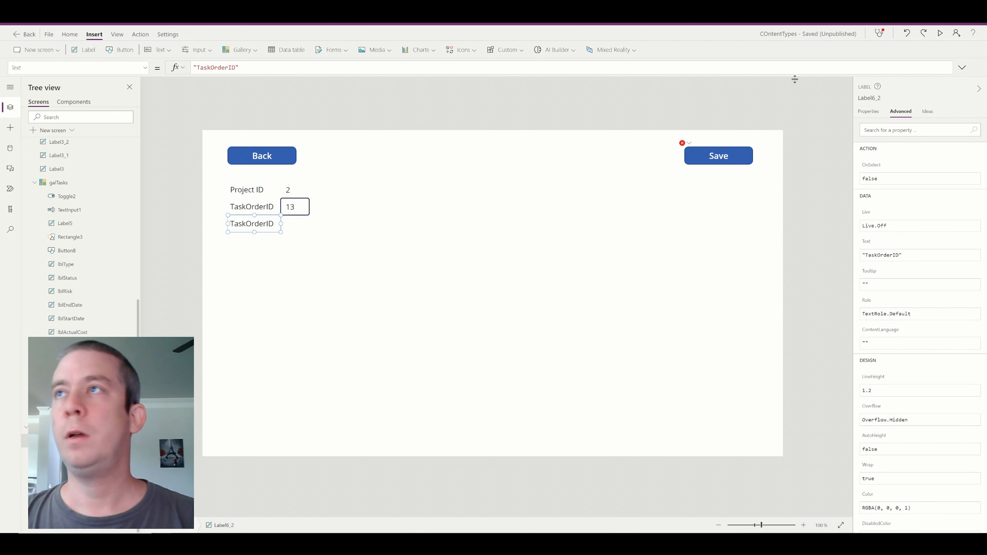
click(214, 68)
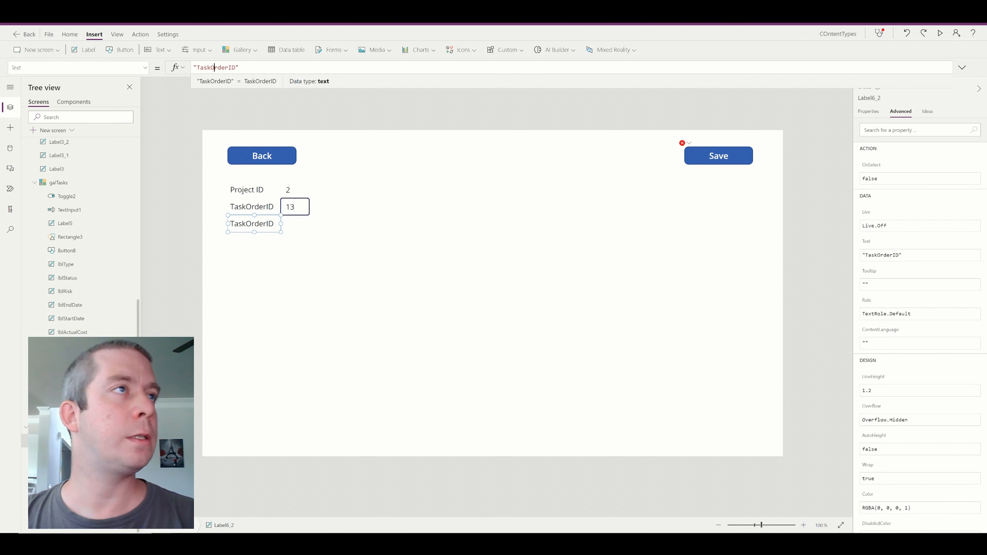
key(ctrl+a)
text("Title")
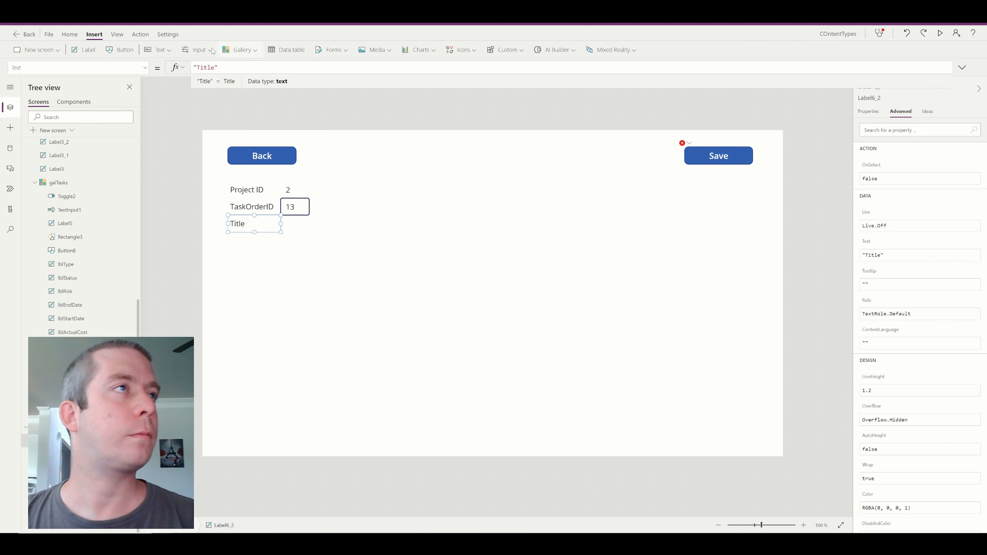
Step: Insert a new text input and place it directly beside the Title label, below the TaskOrderID input
click(198, 50)
click(201, 66)
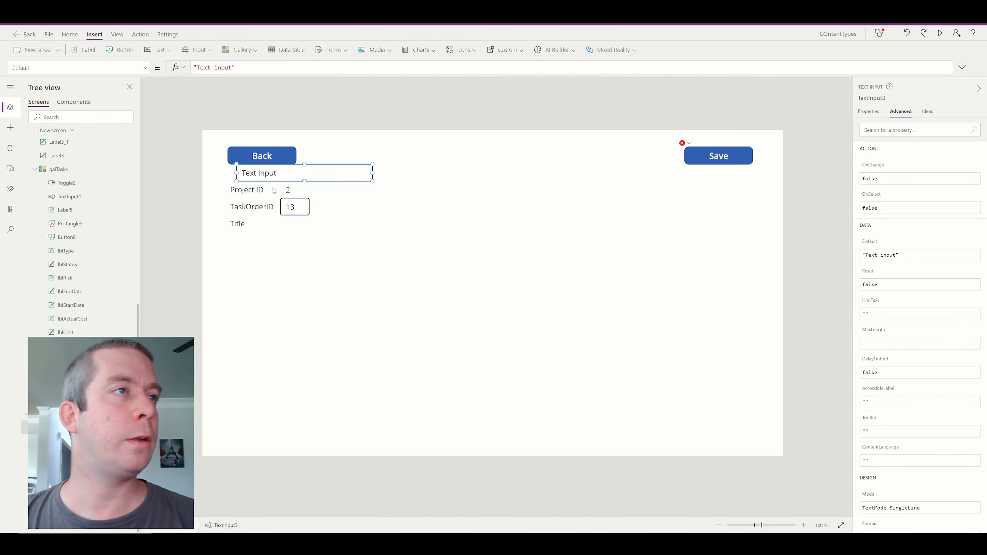
drag(274, 174, 318, 224)
Step: Set the border thickness of the TaskOrderID text input to 0
click(286, 212)
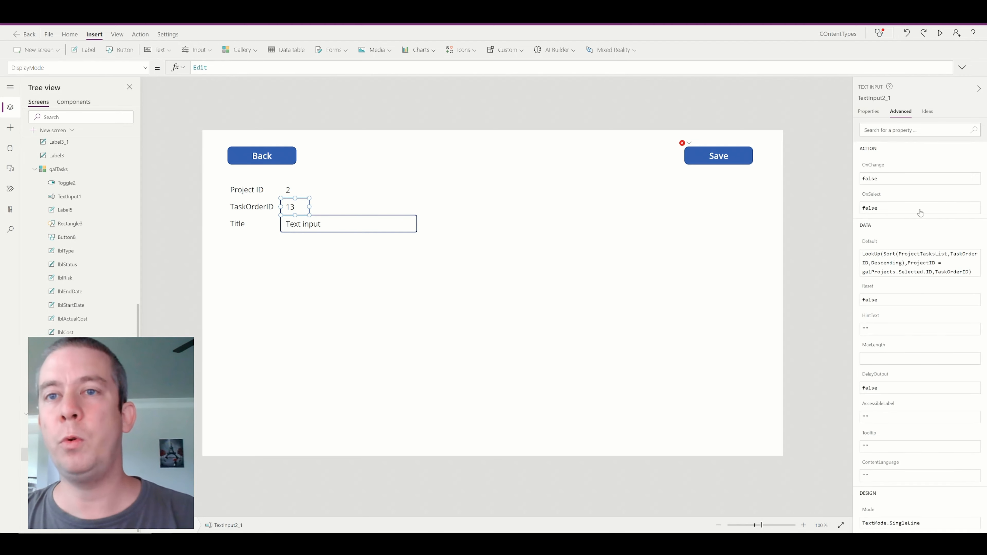
click(870, 111)
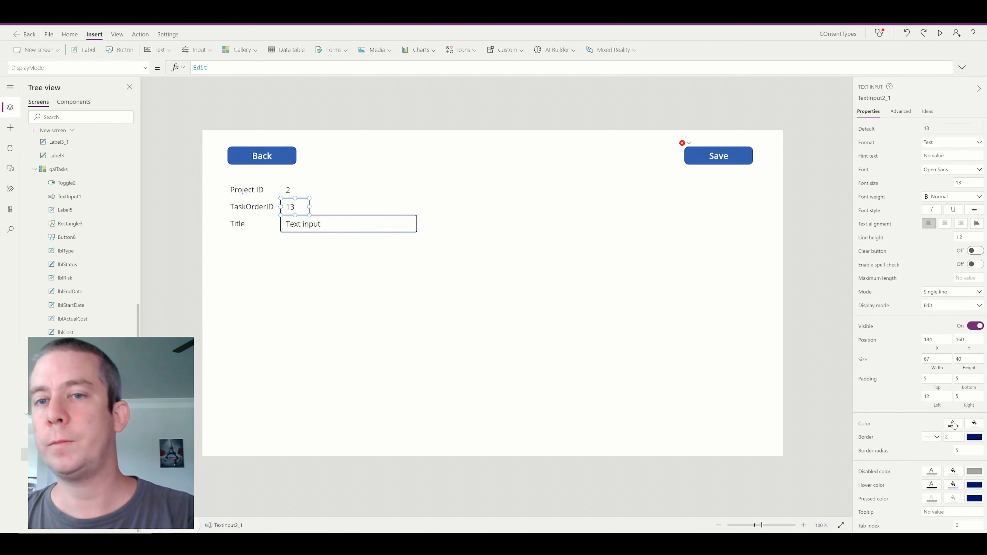
drag(951, 437, 834, 416)
text(0)
Step: Set the border radius of the Title text input to 0
click(326, 230)
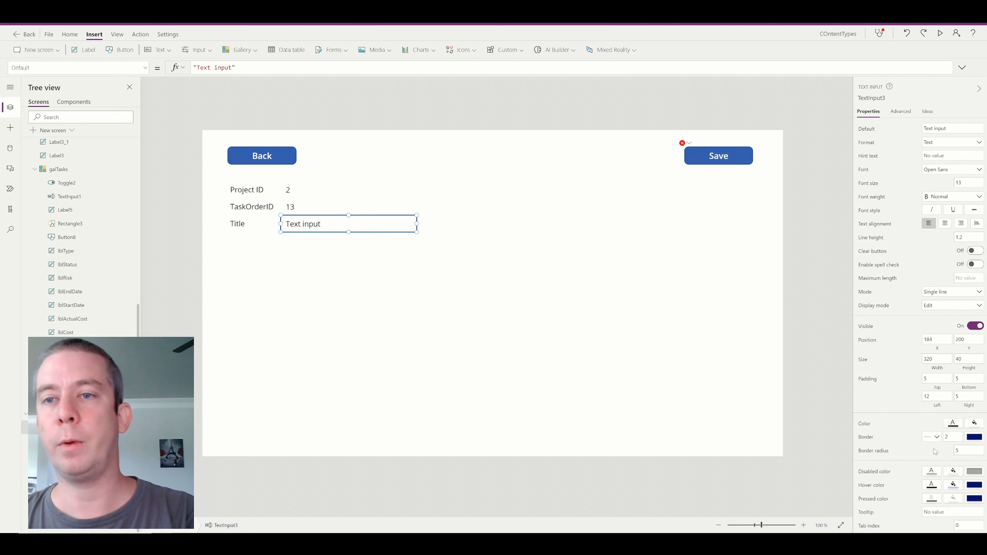
drag(962, 451, 850, 429)
text(0)
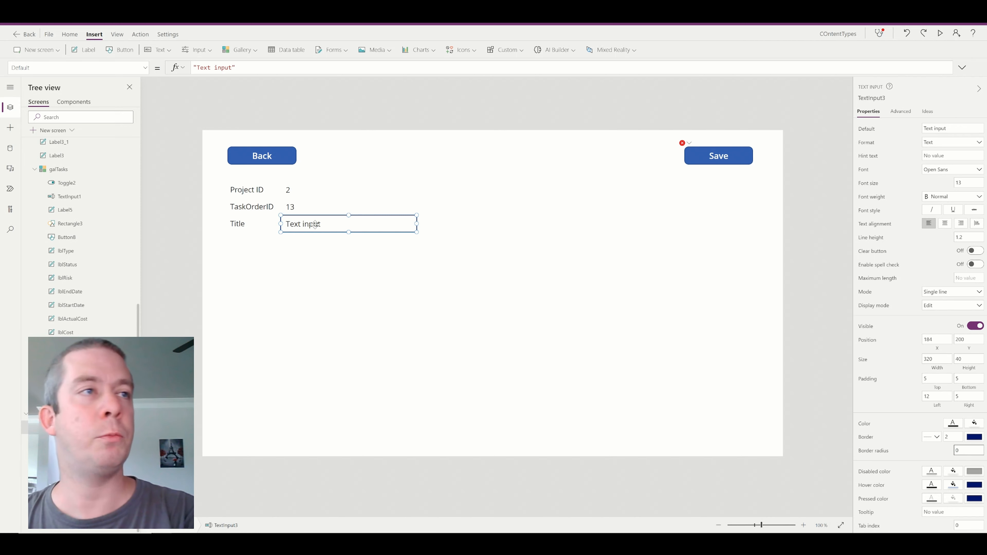
Step: Set the TaskOrderID text input's border thickness to 2 and its border radius to 0
click(290, 207)
text(2)
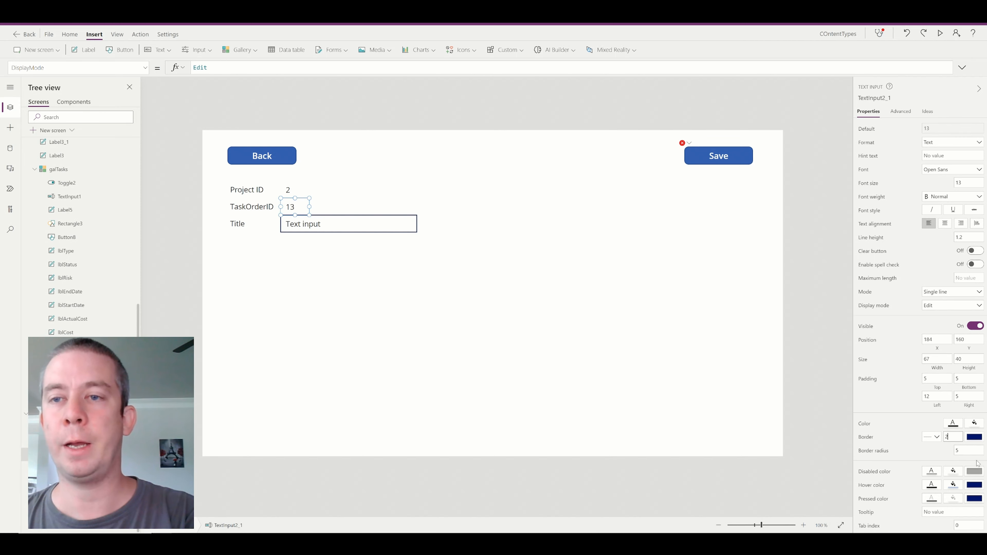
key(Tab)
click(340, 230)
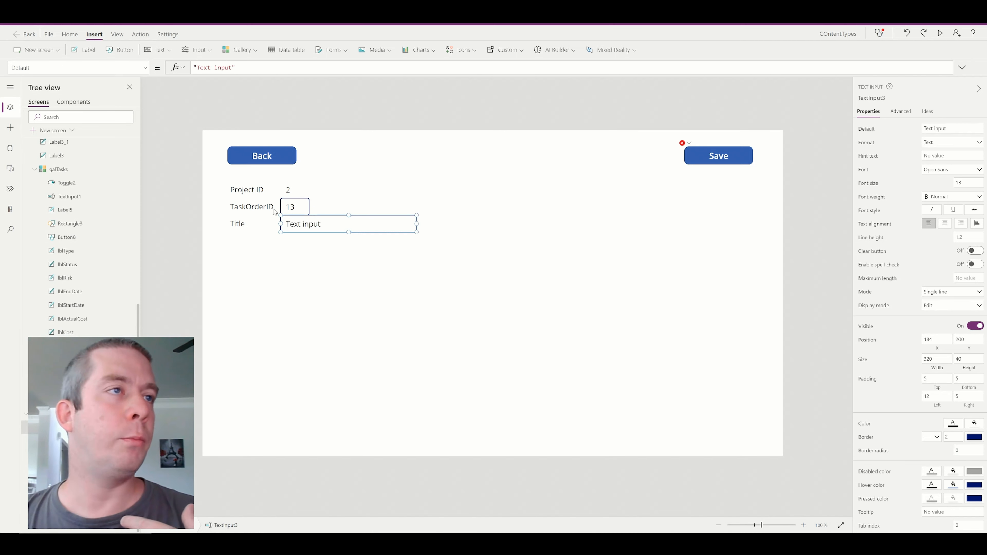
click(306, 210)
drag(965, 450, 908, 444)
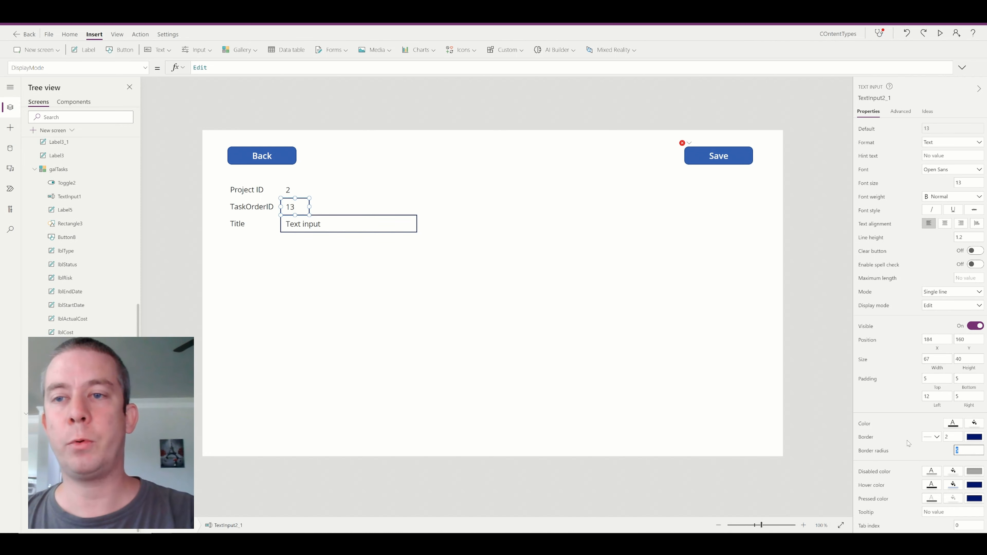
Step: Widen the TaskOrderID text input to match the width of the Title text input
drag(309, 207, 417, 206)
click(365, 228)
click(385, 243)
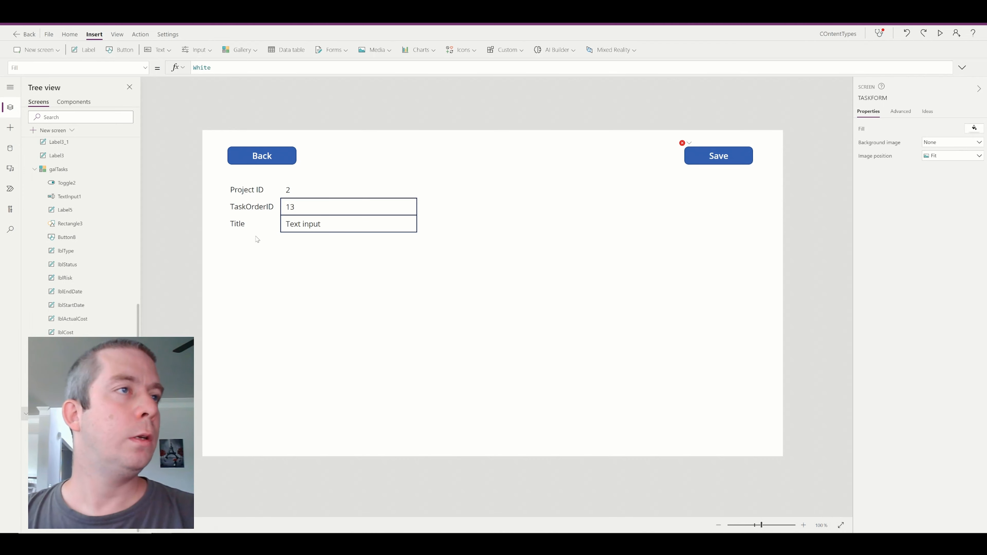
Step: Clear the Default text of the Title text input, leaving only an empty string
click(306, 232)
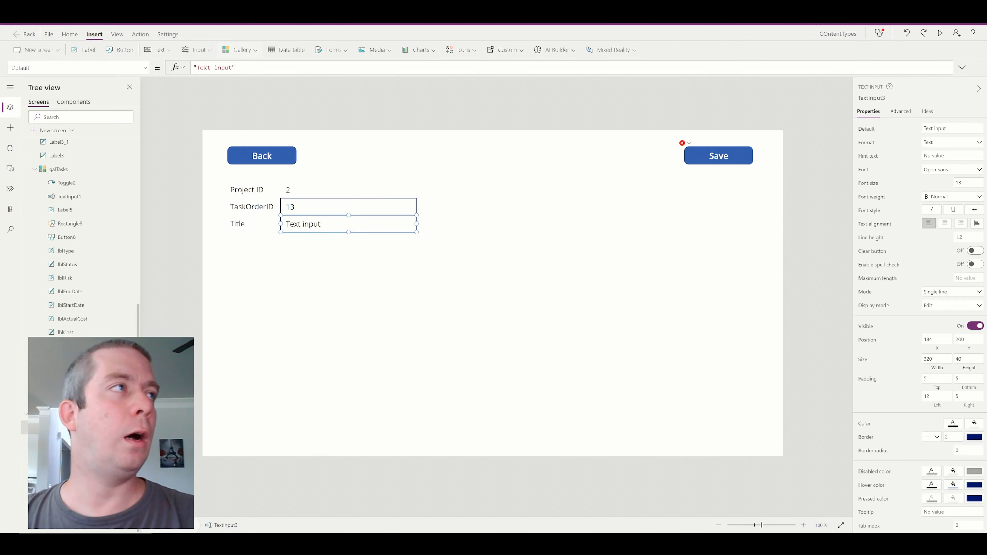
click(228, 68)
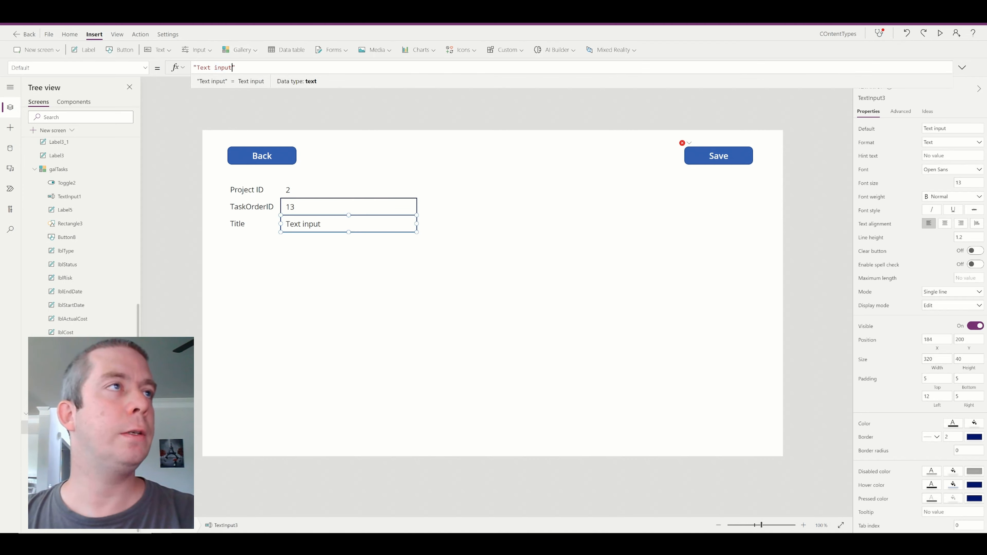
drag(232, 68, 194, 67)
key(BackSpace)
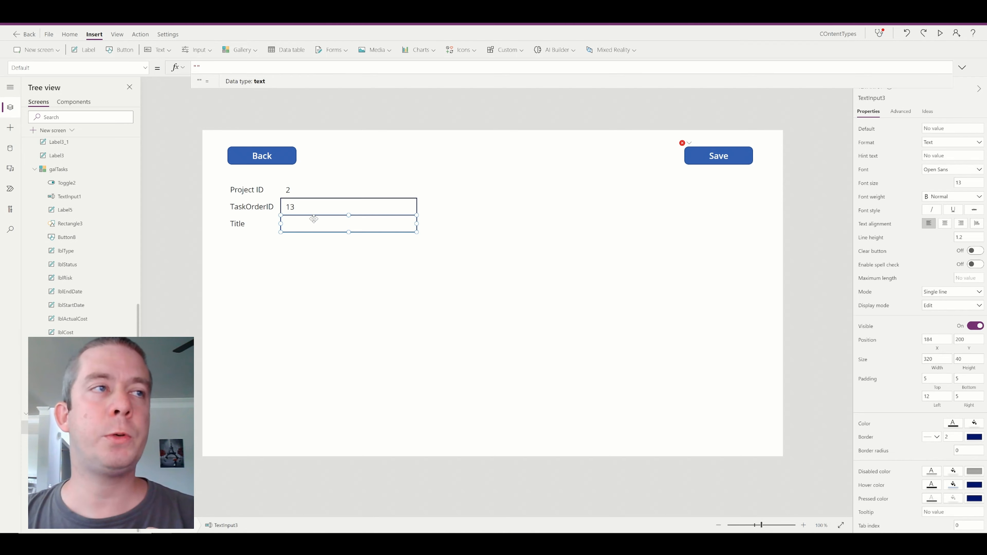
Step: Rename the TaskOrderID text input as txtTaskOrderID
click(314, 210)
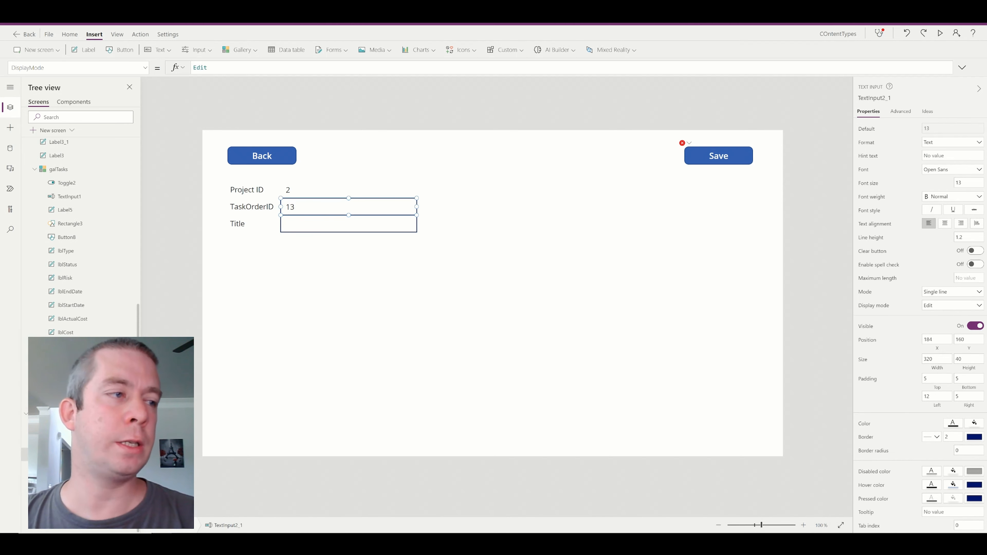
click(128, 454)
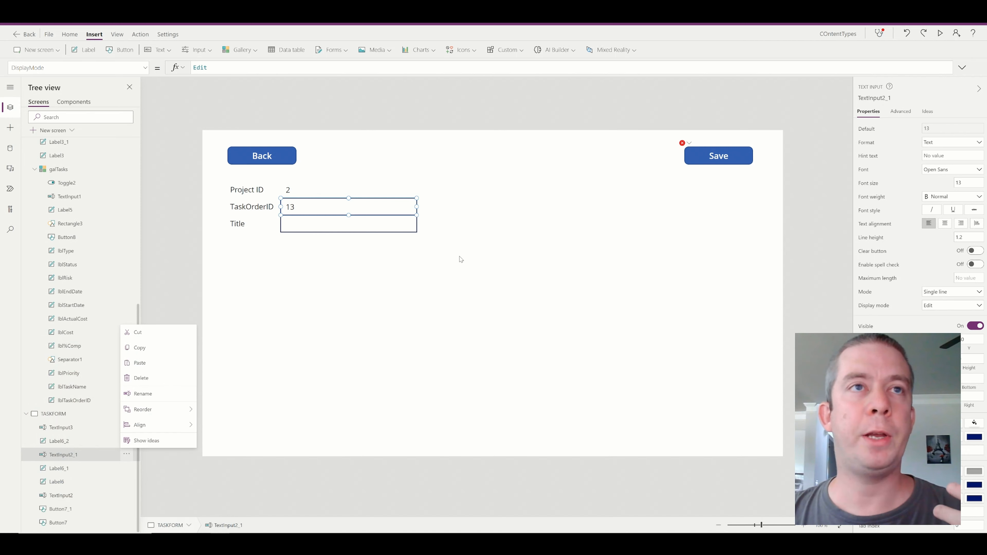
click(142, 394)
text(txtTask)
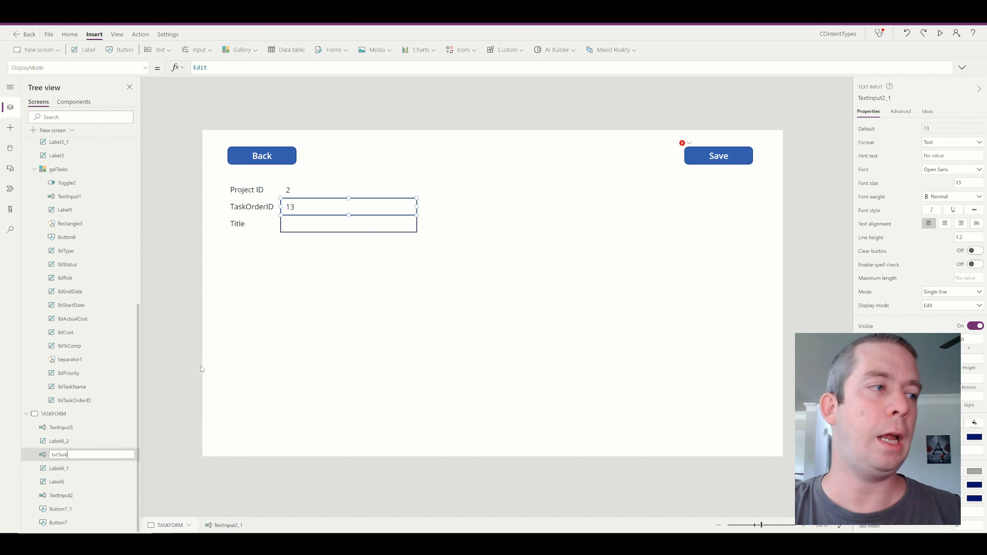
text(OrderID)
key(Return)
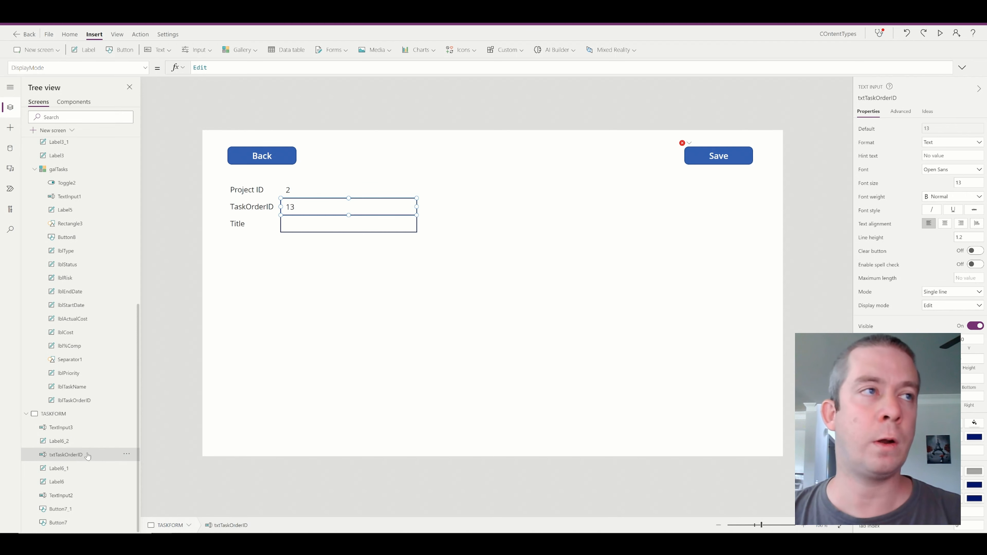
Step: Rename the Title text input as txtProjectTitle
click(292, 225)
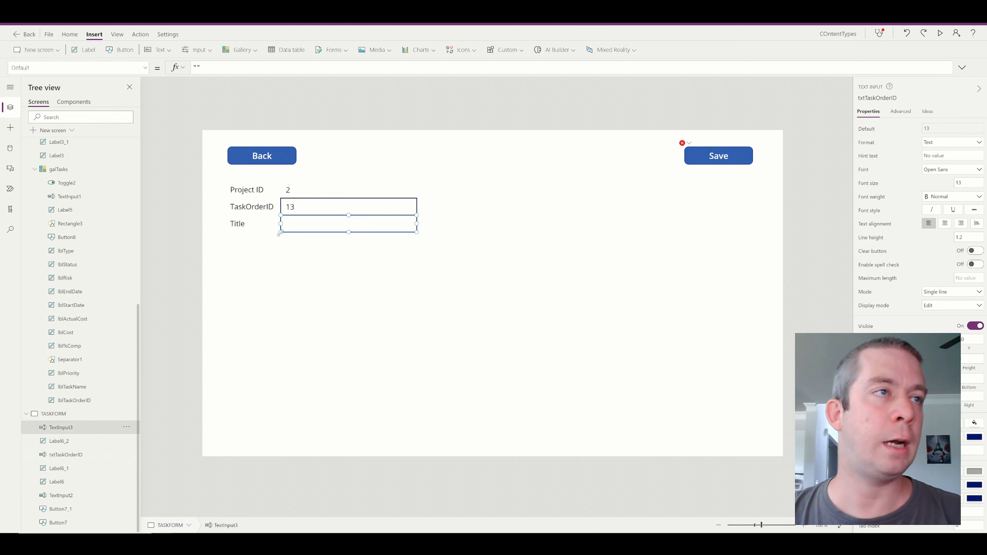
click(127, 427)
click(142, 366)
text(txt)
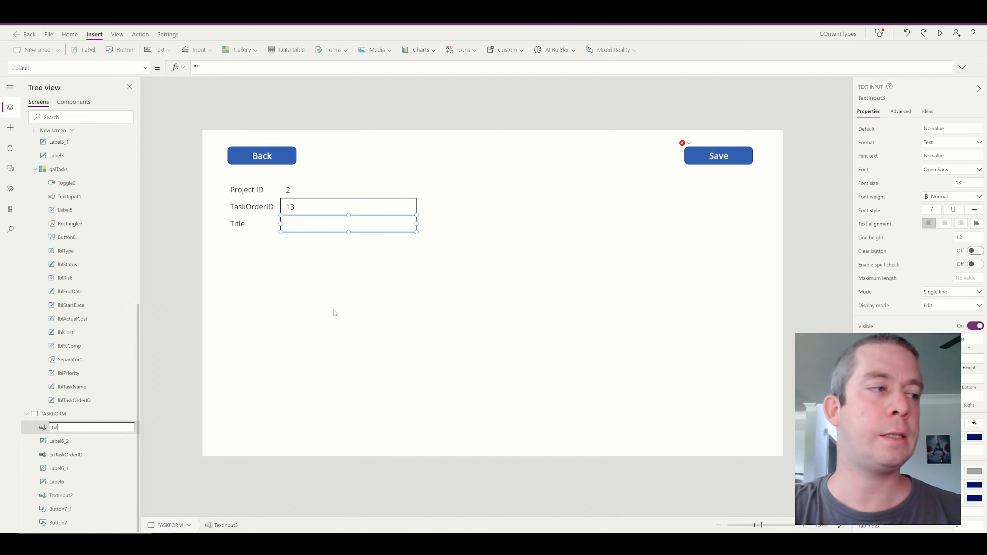
text(ProjectTitle)
key(Return)
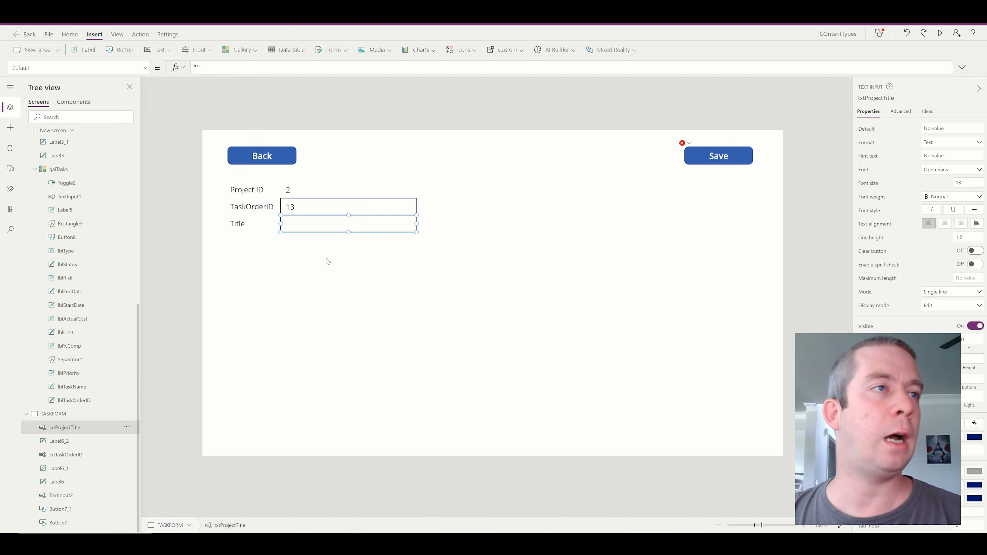
Step: Duplicate the txtProjectTitle text input directly below the original
click(342, 238)
click(339, 227)
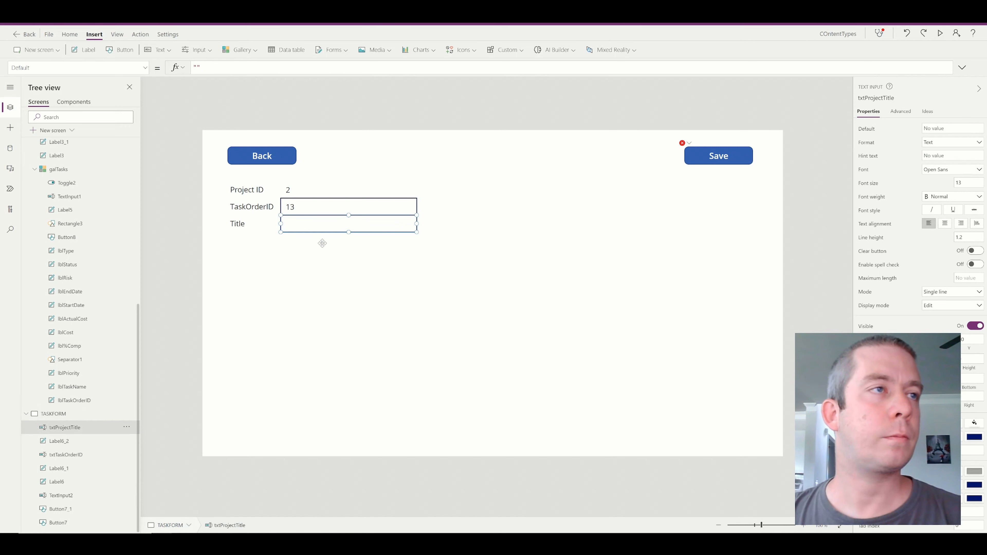
key(ctrl+c)
key(ctrl+v)
Step: Duplicate the Title label directly below it and set the copy's text to "Priority"
click(258, 224)
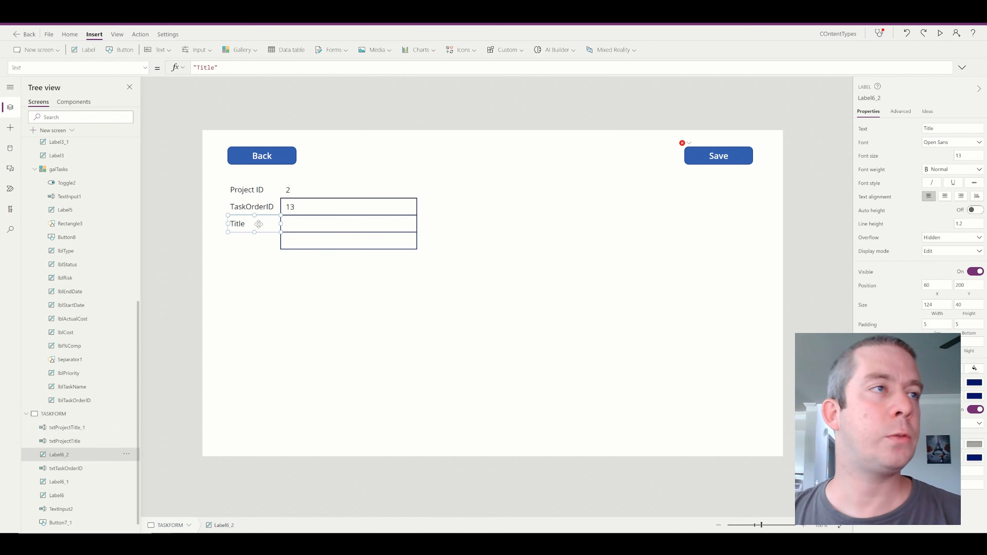
key(ctrl+c)
key(ctrl+v)
mouse_move(265, 234)
mouse_down()
mouse_move(252, 238)
mouse_move(261, 242)
mouse_up()
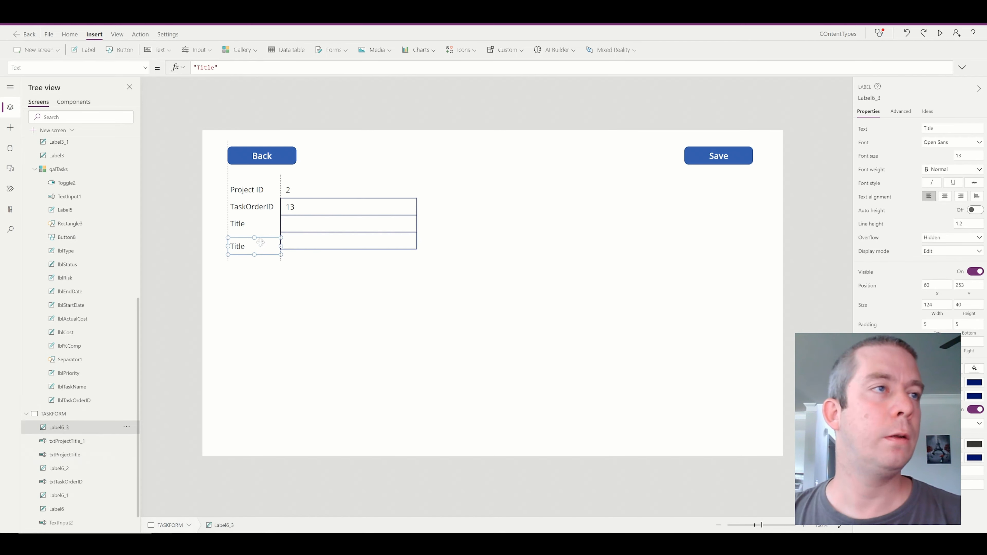
double_click(211, 67)
text(Priority)
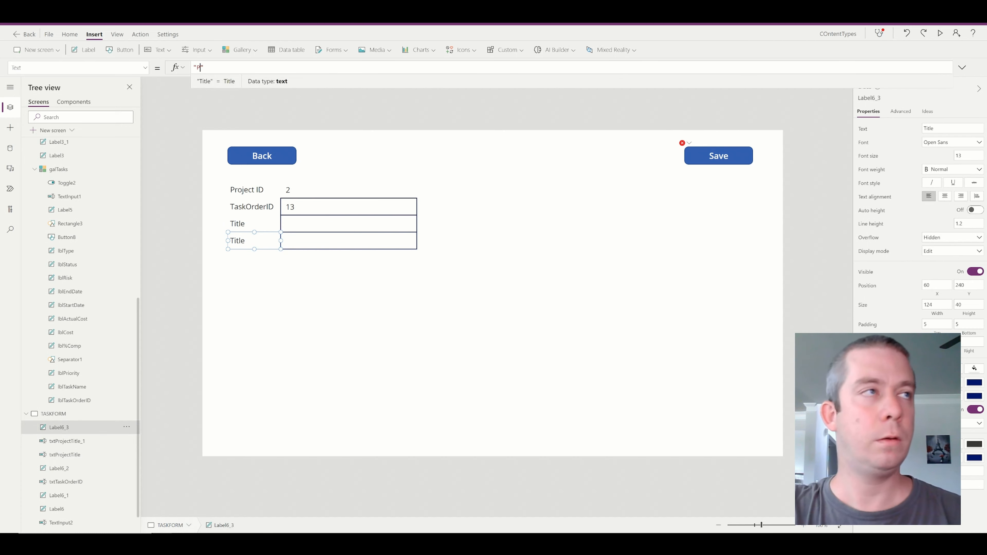
Step: Rename the text input beside the Priority label as txtPriority
click(299, 239)
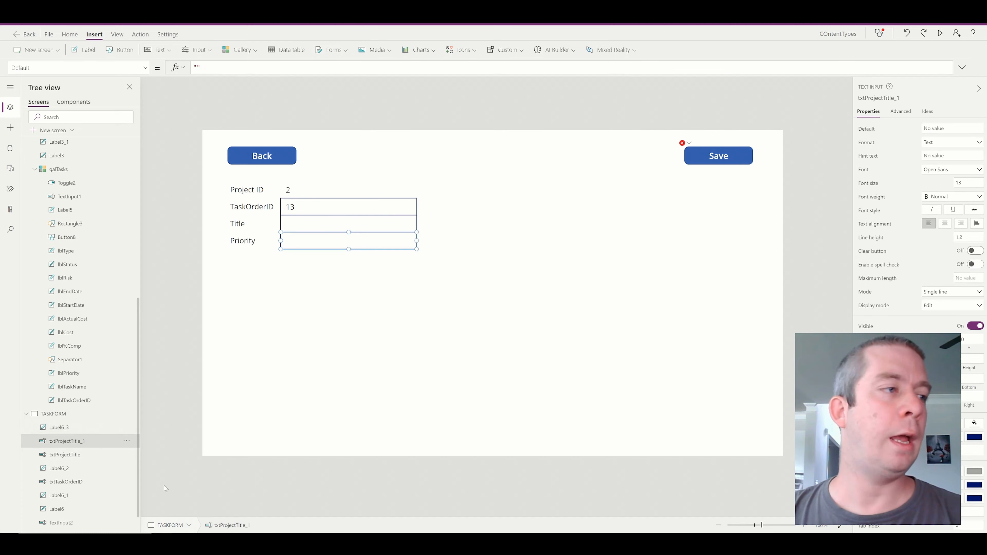
click(127, 441)
click(143, 380)
text(txtPriority)
key(Return)
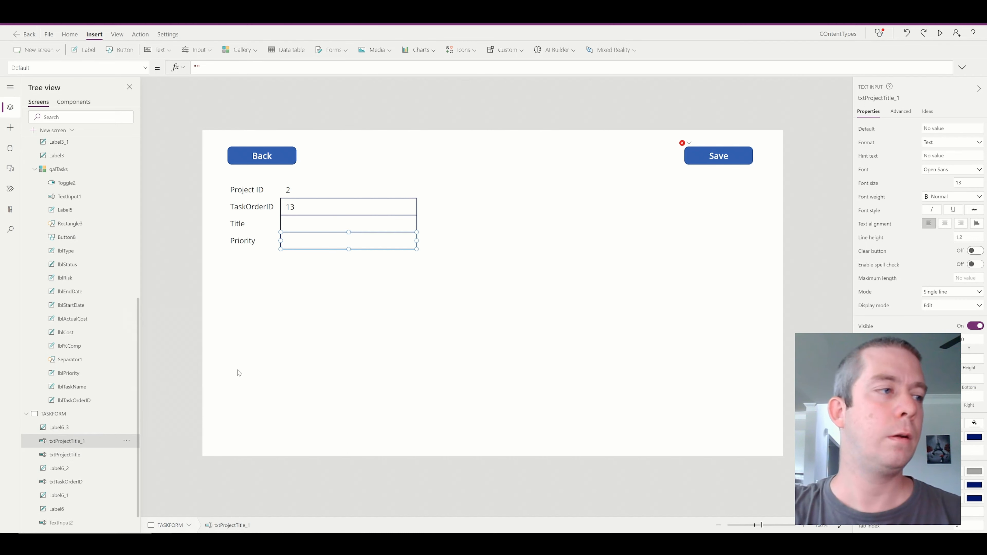
click(318, 278)
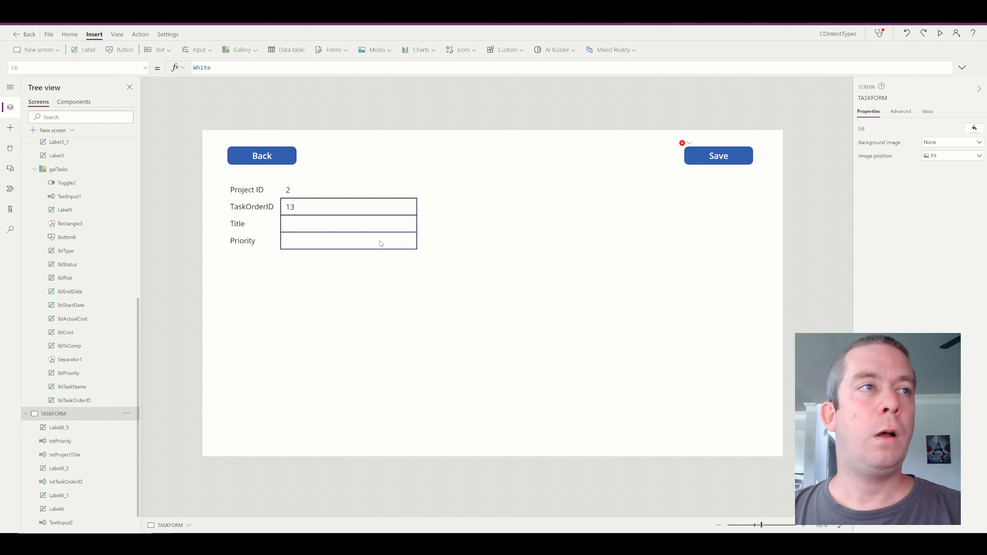
Step: Duplicate the txtPriority text input and align the copy directly below the original
click(323, 241)
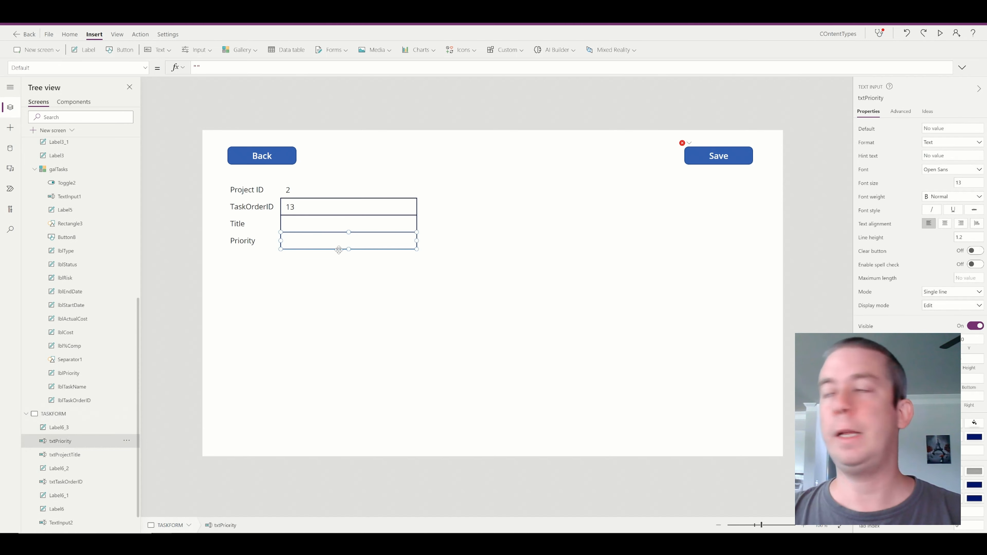
key(ctrl+c)
key(ctrl+v)
drag(333, 248, 324, 255)
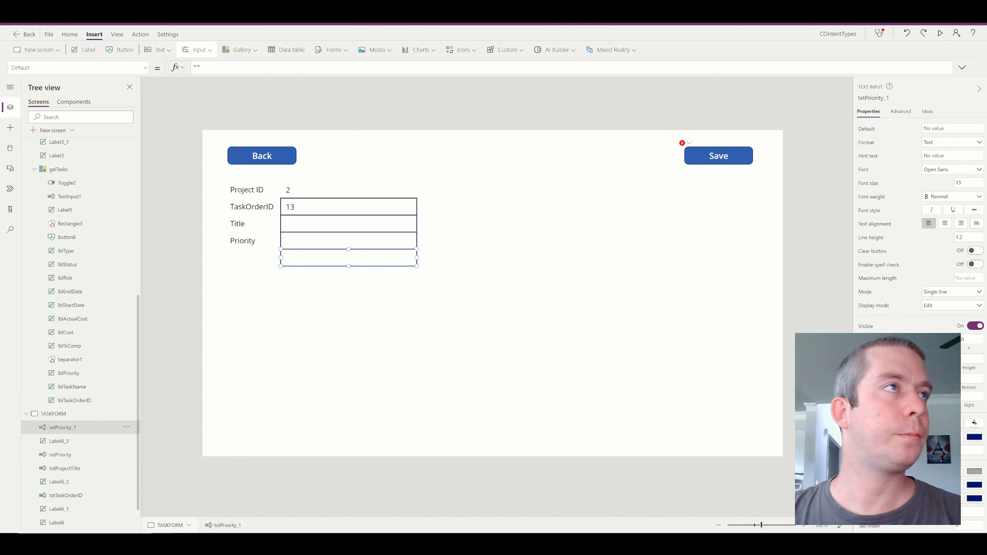
Step: Duplicate the Priority label directly below it and set the copy's text to "% Complete"
click(258, 245)
key(ctrl+c)
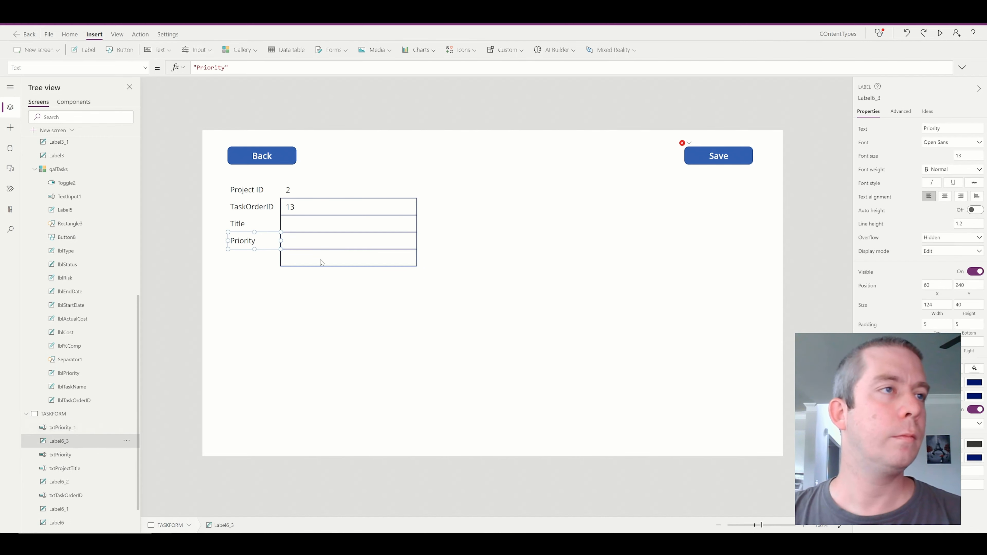
key(ctrl+v)
drag(259, 250, 256, 258)
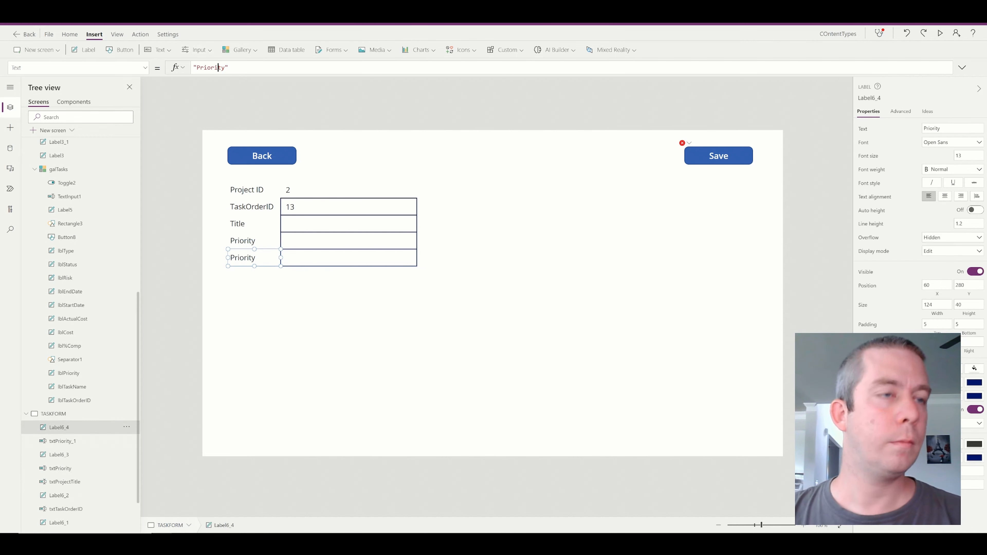
click(213, 68)
double_click(206, 67)
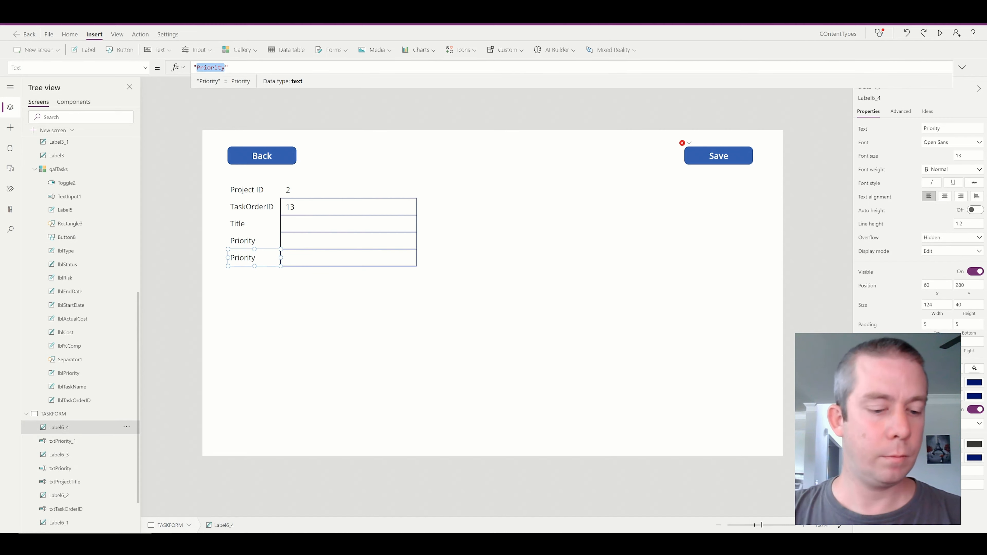
text(% Complete)
Step: Rename the text input beside the % Complete label as txt%Complete and place a duplicate of it directly below
click(350, 259)
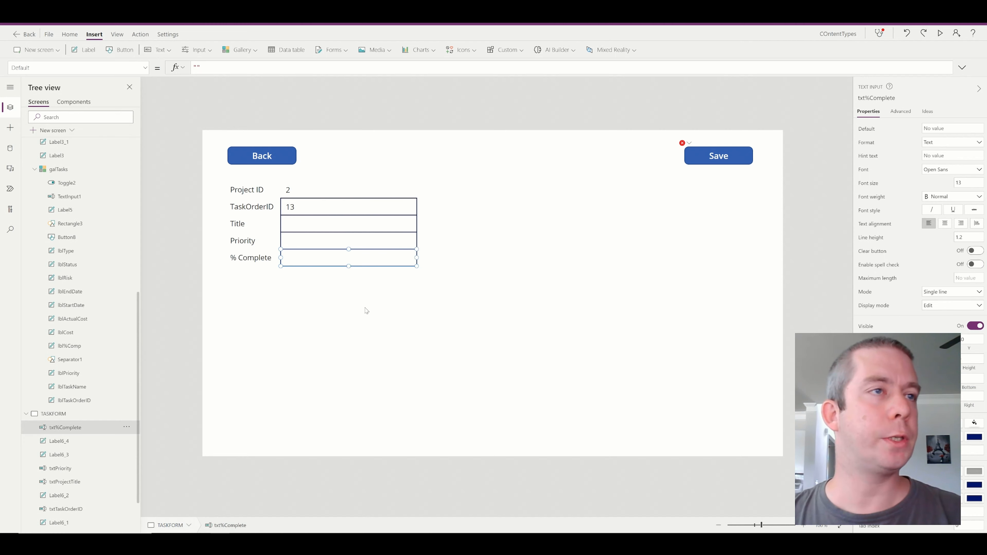
click(353, 267)
click(353, 267)
key(ctrl+c)
key(ctrl+v)
drag(352, 268, 331, 276)
Step: Duplicate the % Complete label directly below it and set the copy's text to "Cost"
click(233, 257)
key(ctrl+c)
key(ctrl+v)
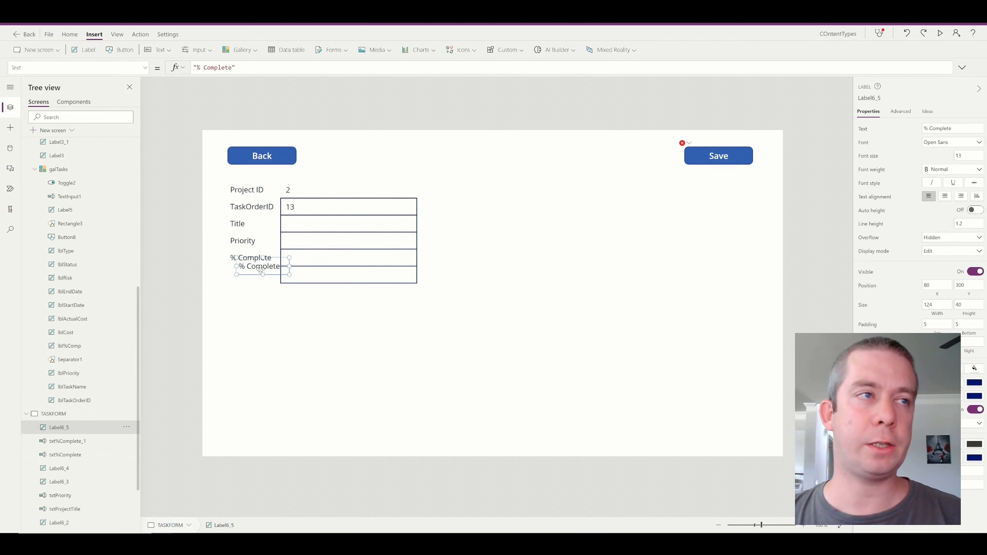
drag(260, 269, 263, 280)
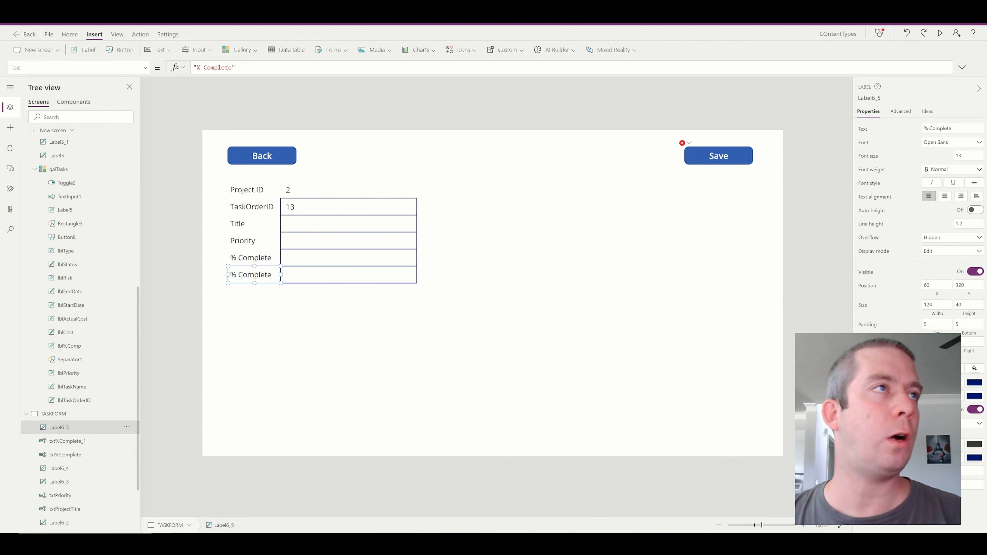
double_click(228, 67)
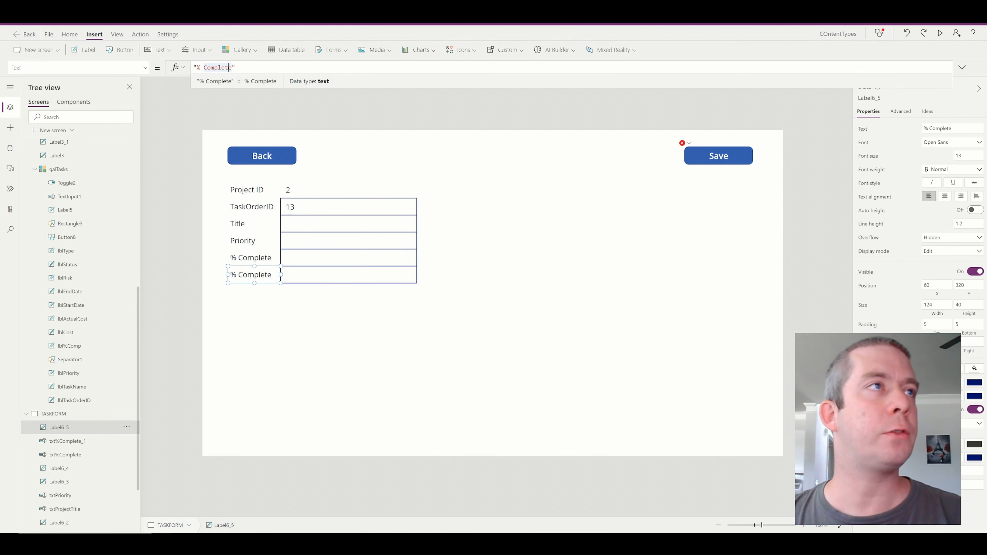
drag(233, 68, 196, 67)
text(Cost)
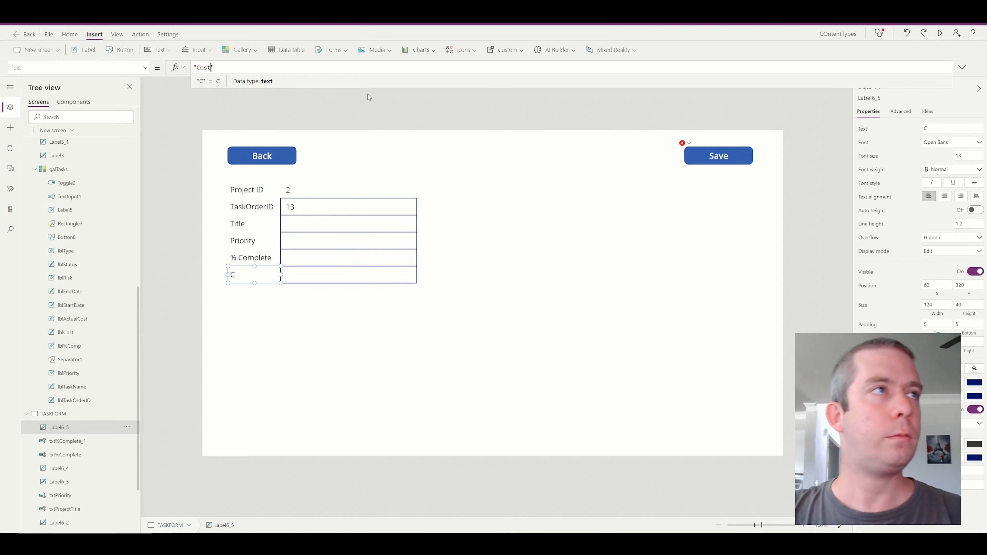
click(337, 278)
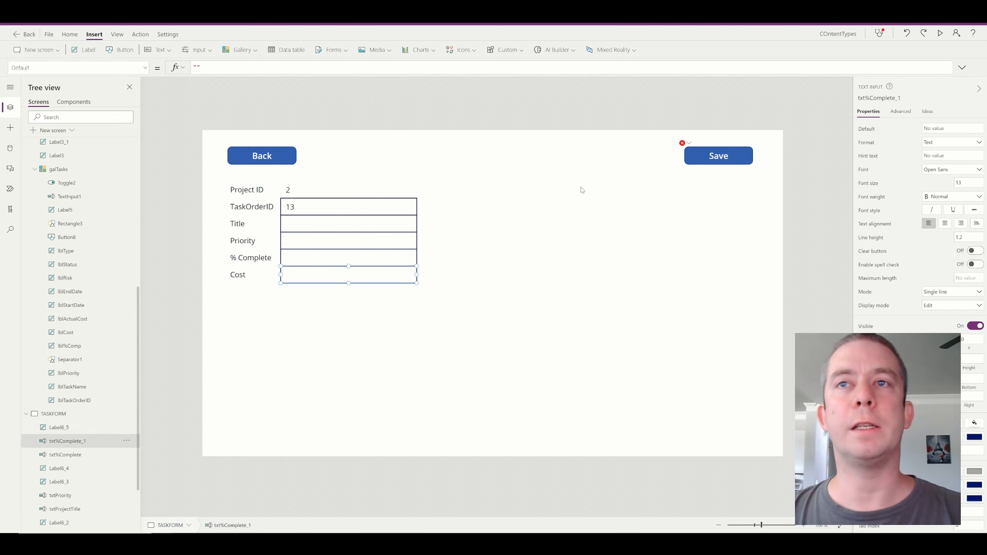
Step: Set the format of the Cost text input to Number
click(896, 118)
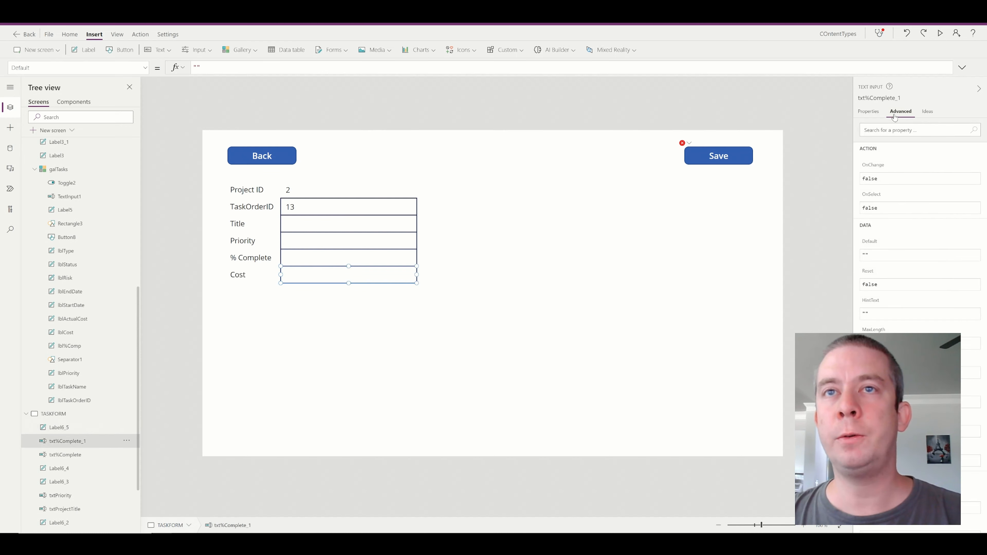
click(877, 115)
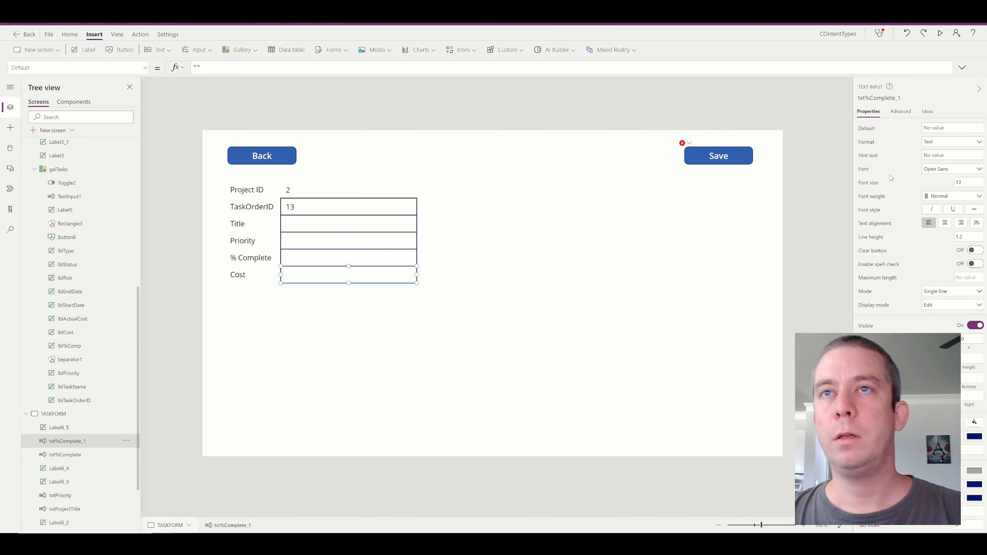
mouse_move(354, 533)
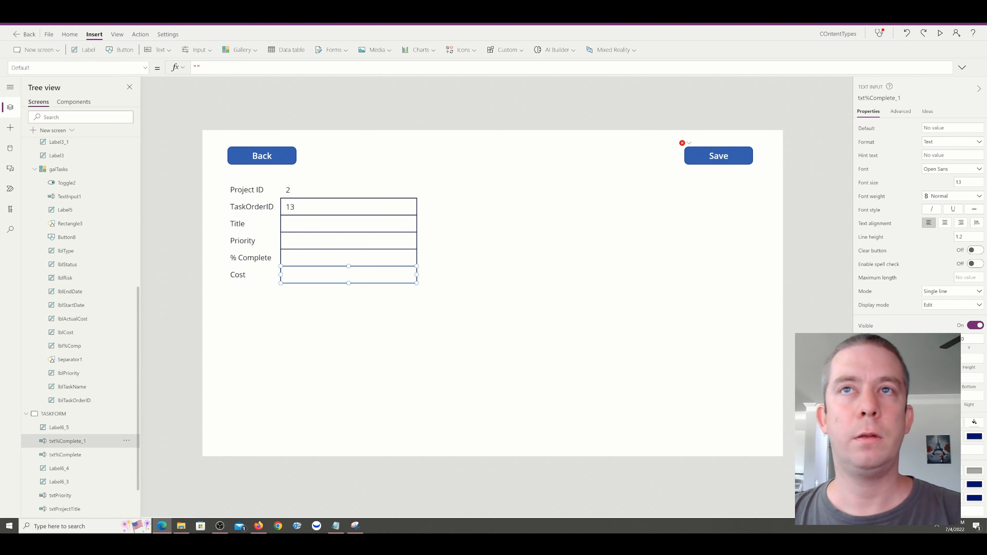
click(925, 142)
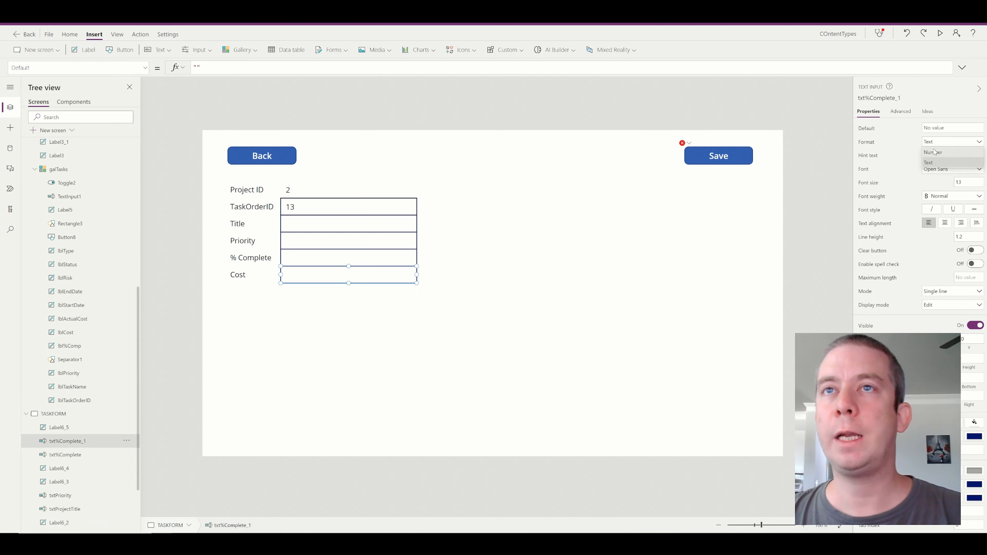
click(933, 152)
Step: Preview the form, test the Cost field with 734737, clear the entry and leave the preview
click(940, 34)
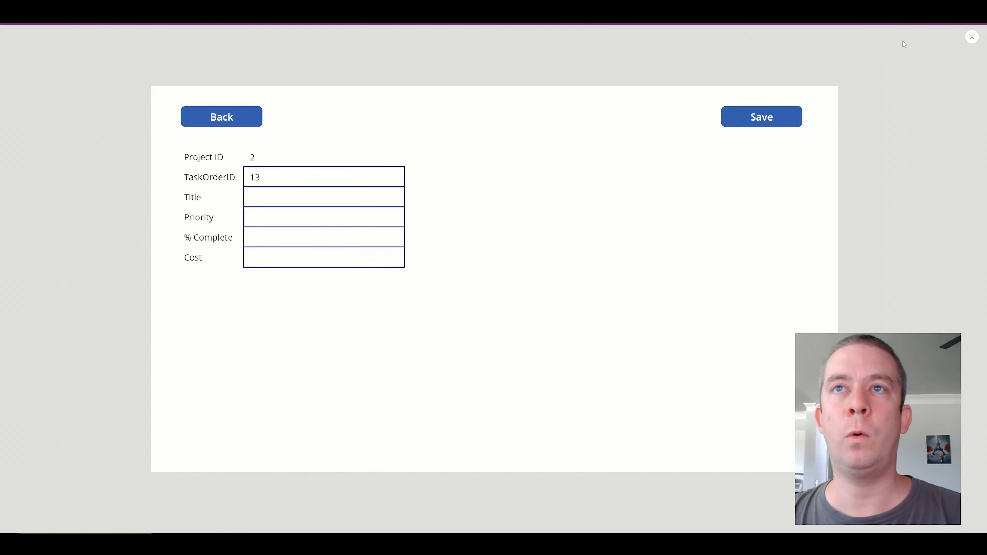
click(272, 251)
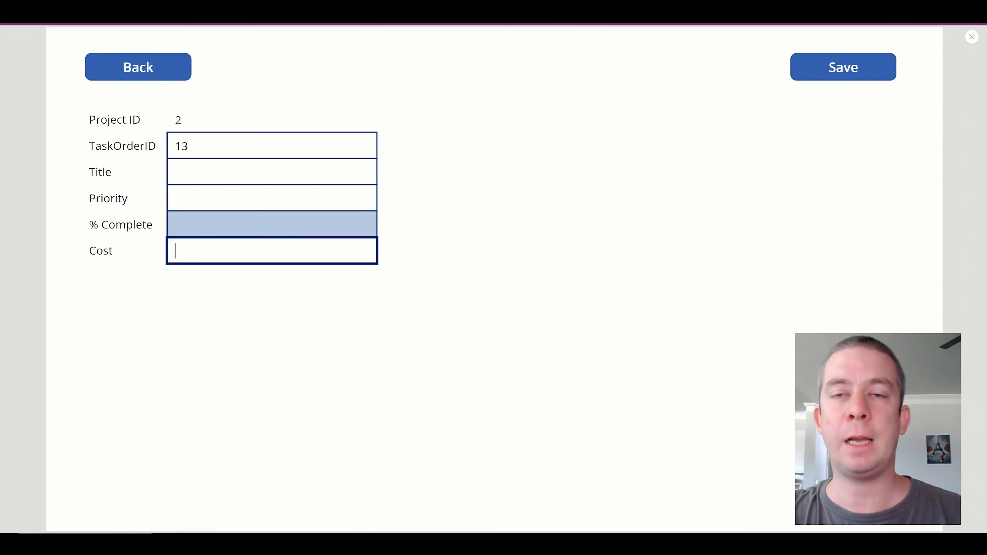
text(734737)
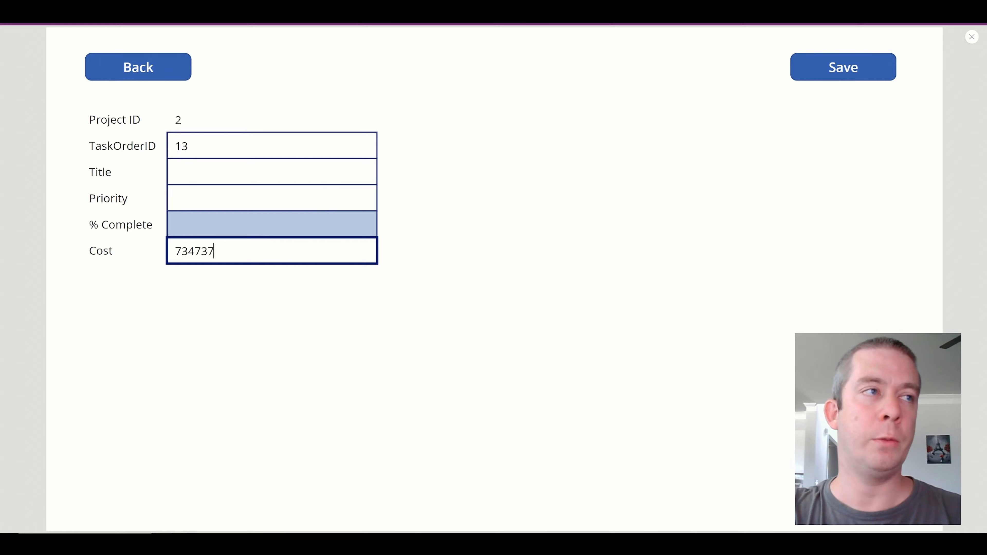
key(BackSpace)
key(BackSpace)
key(BackSpace)
key(BackSpace)
key(BackSpace)
key(BackSpace)
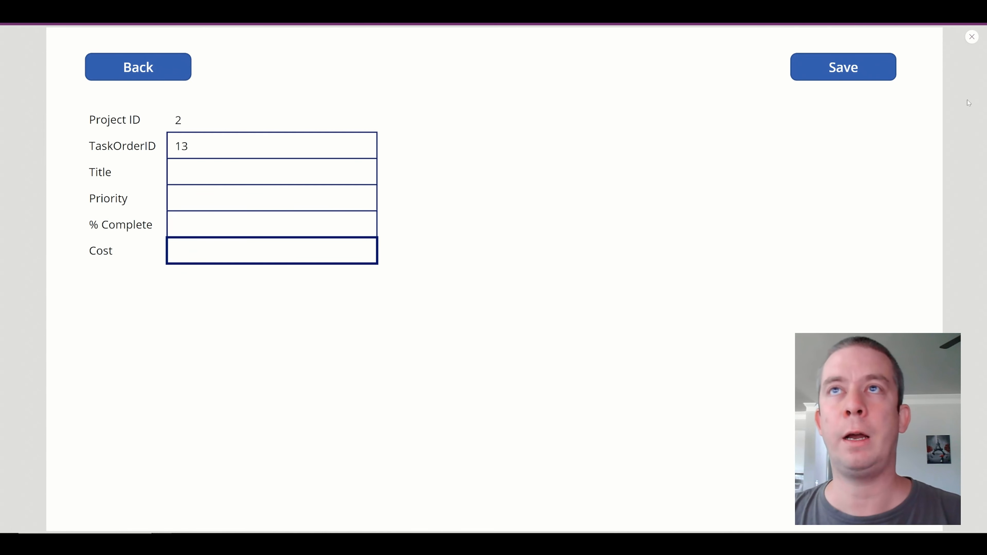
click(971, 37)
Step: Duplicate the Cost text input and place the copy directly beneath it, aligned with the column of fields
click(235, 279)
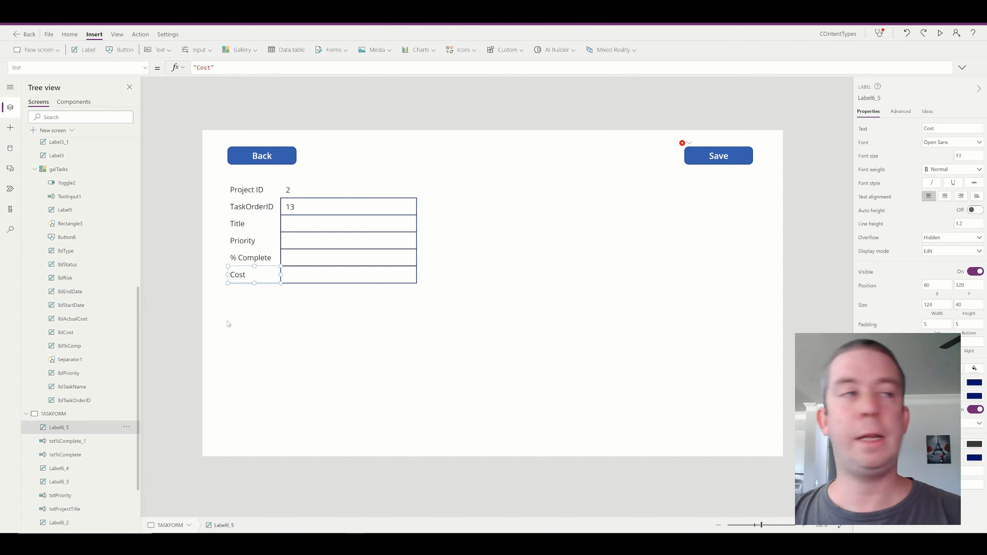
click(326, 283)
key(ctrl+c)
key(ctrl+v)
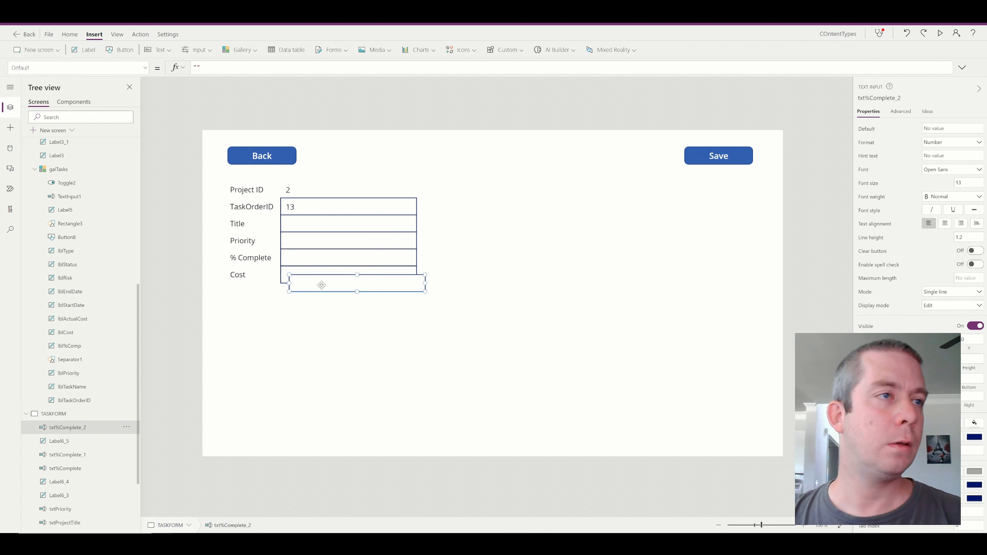
drag(322, 283, 306, 294)
Step: Rename the Cost row's text input, txt%Complete_1, as txtCost
right_click(121, 456)
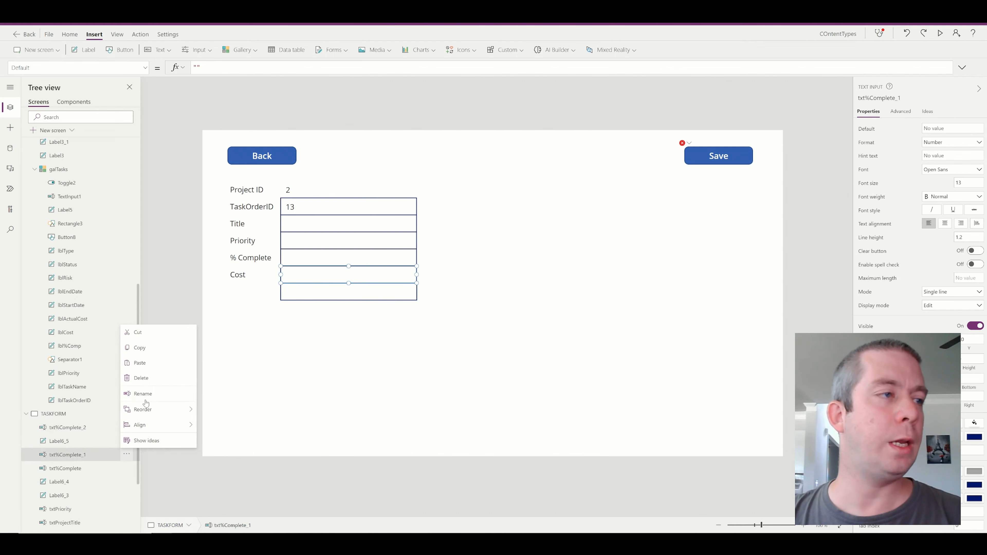
click(146, 394)
text(txtC)
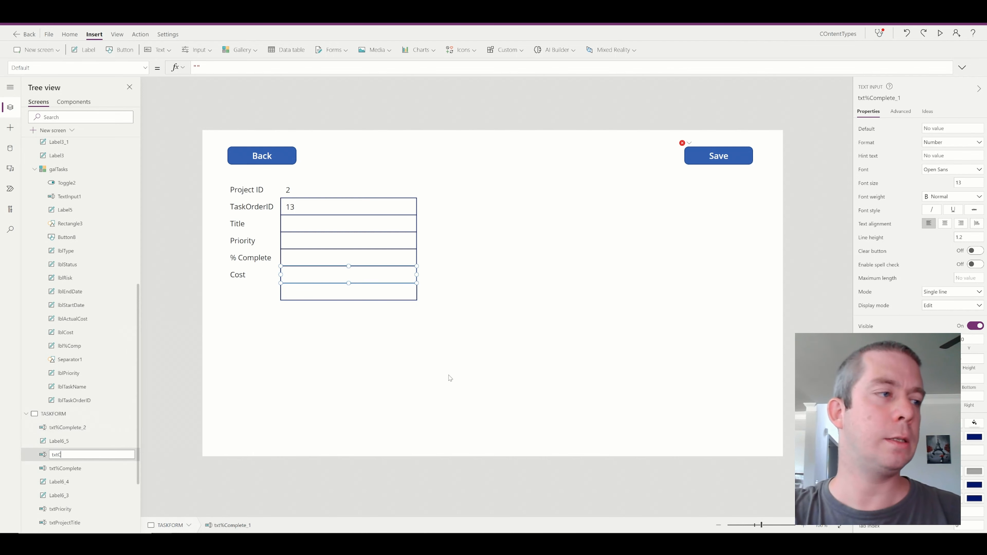
text(ost)
key(Return)
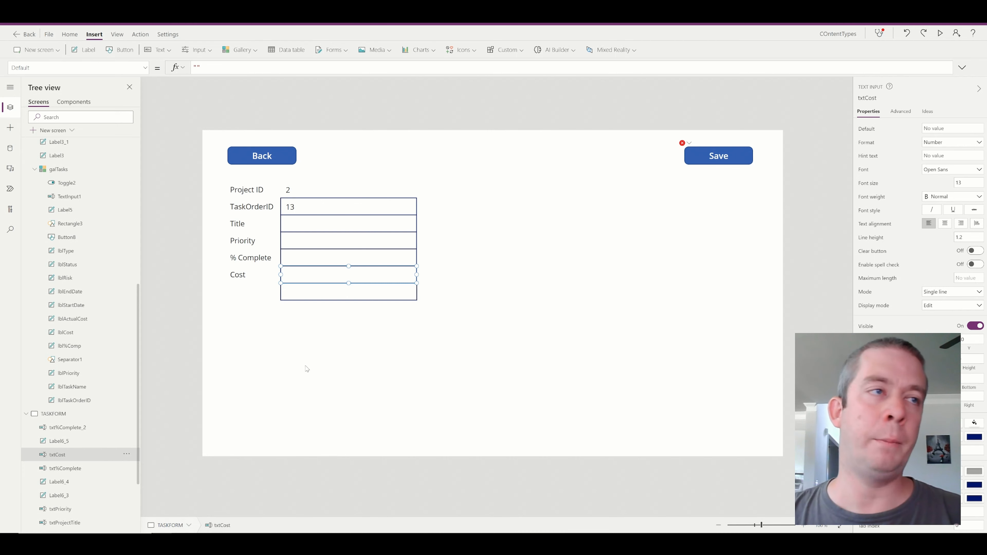
Step: Rename the new text input below Cost as txtActualCost and add an "Actual Cost" label beside it
click(296, 296)
click(126, 427)
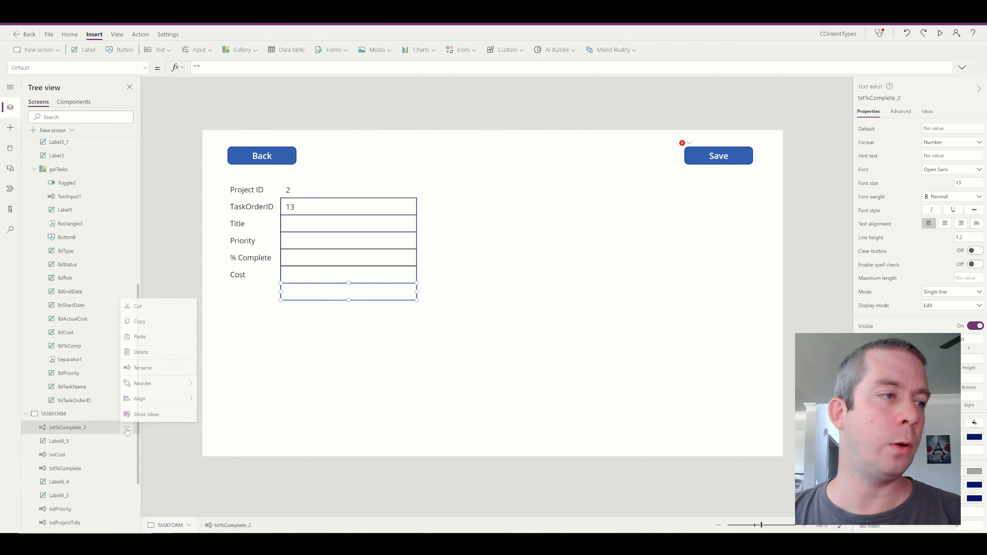
click(144, 367)
text(txtAct)
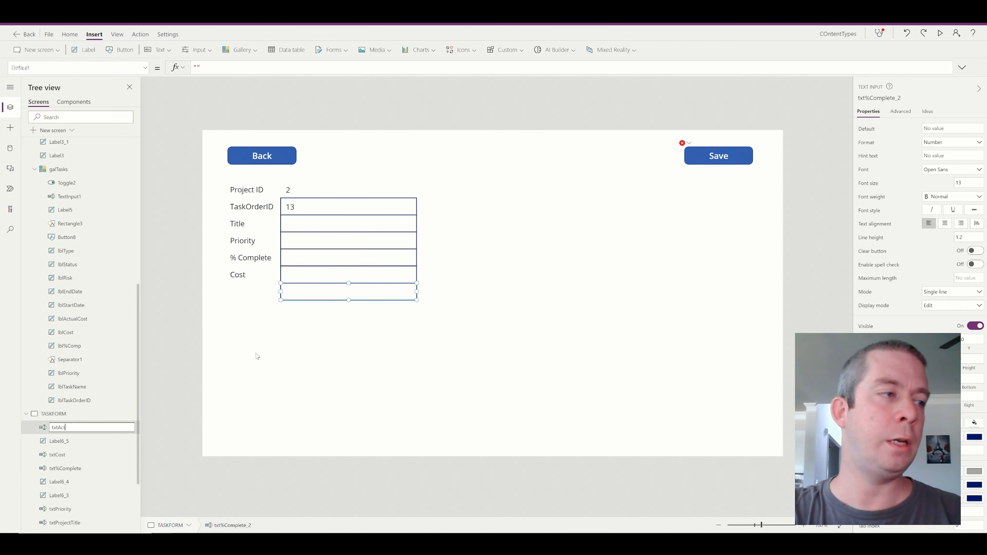
text(ualCost)
key(Return)
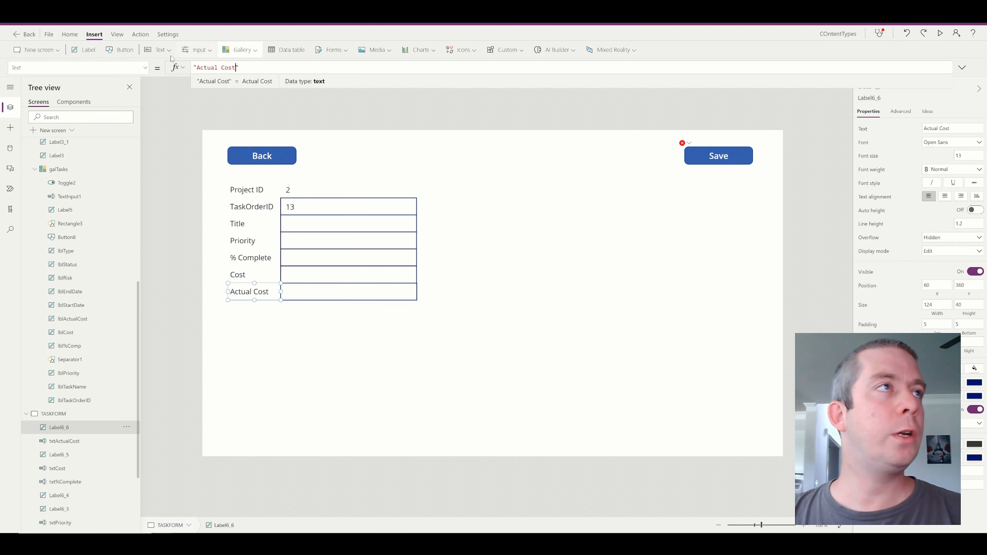
Step: Insert a drop down control and place it directly below the Actual Cost text input
click(197, 50)
scroll(218, 117, up, 3)
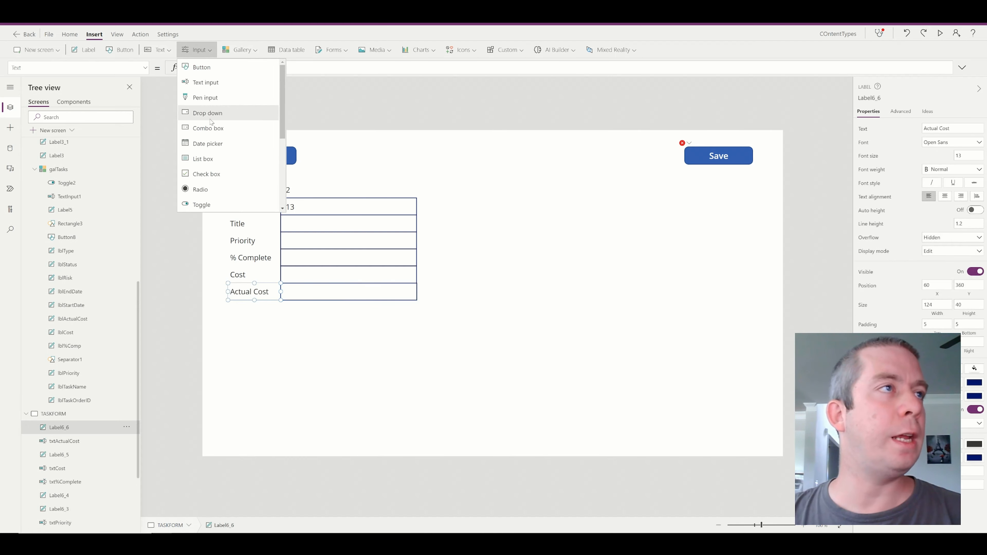
click(206, 112)
drag(330, 181, 369, 307)
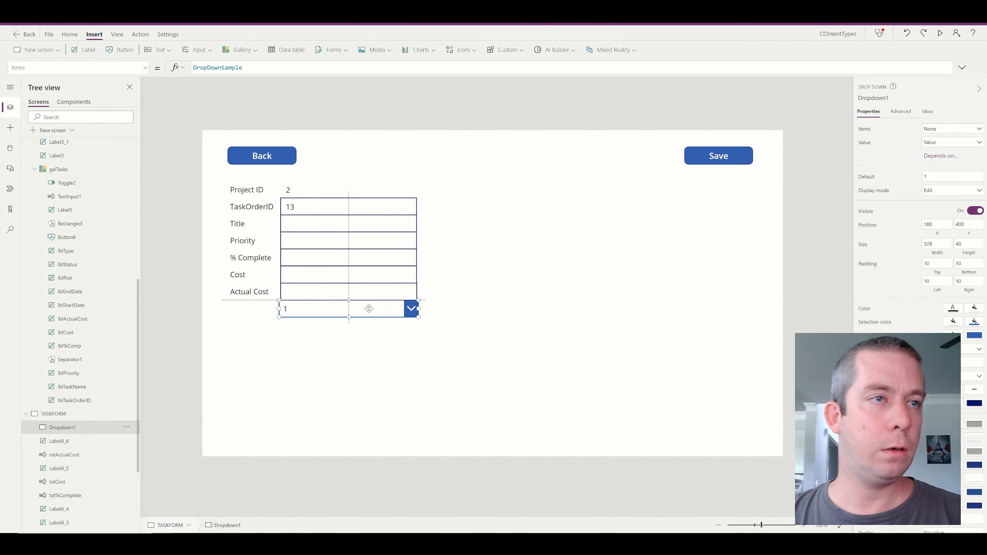
Step: Duplicate the Actual Cost label and place the copy beside the new drop-down
click(274, 294)
key(ctrl+c)
key(ctrl+v)
mouse_move(269, 300)
mouse_down()
mouse_move(262, 308)
mouse_move(281, 308)
mouse_up()
Step: Set the drop-down's Items to ["Low","Medium","High"]
click(294, 307)
drag(273, 68, 172, 57)
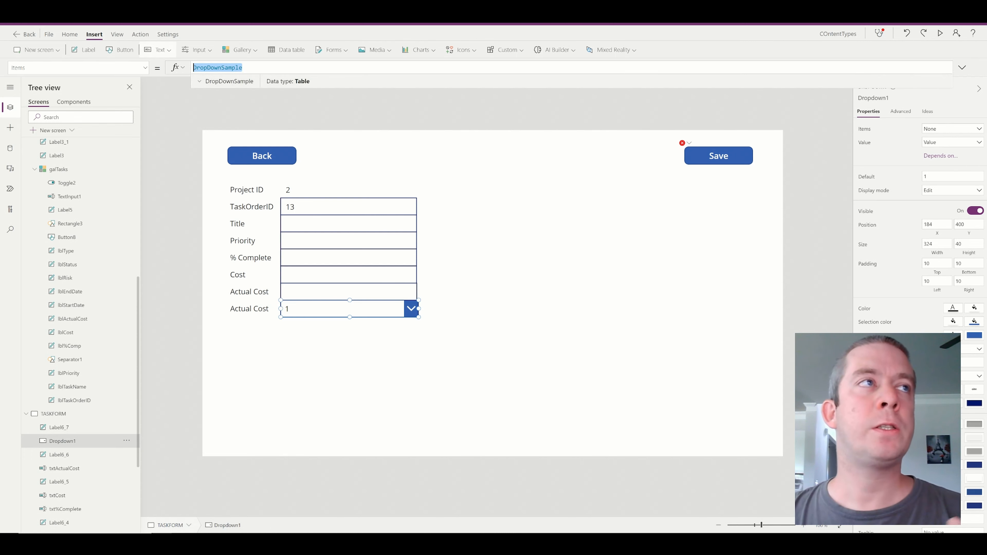
text(["Low)
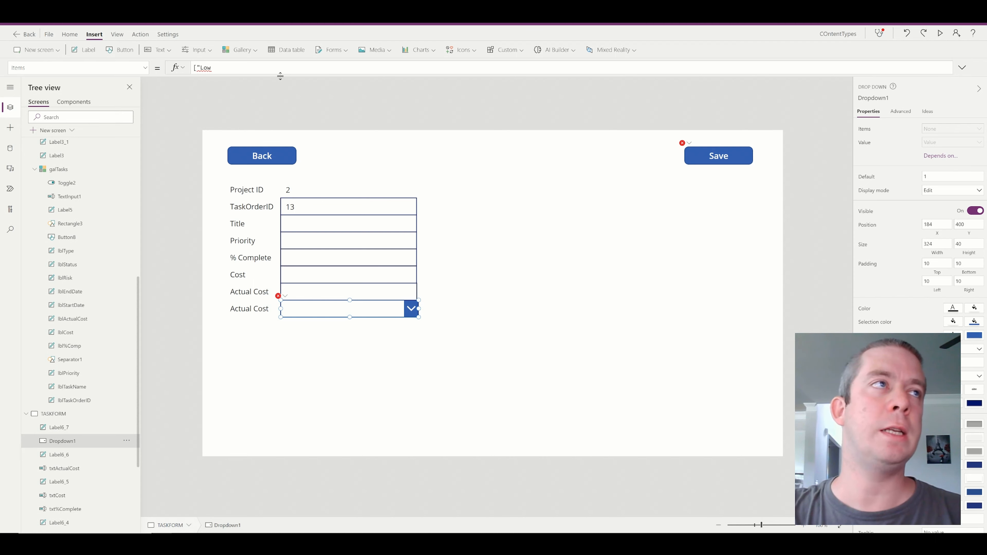
text(","Mediu)
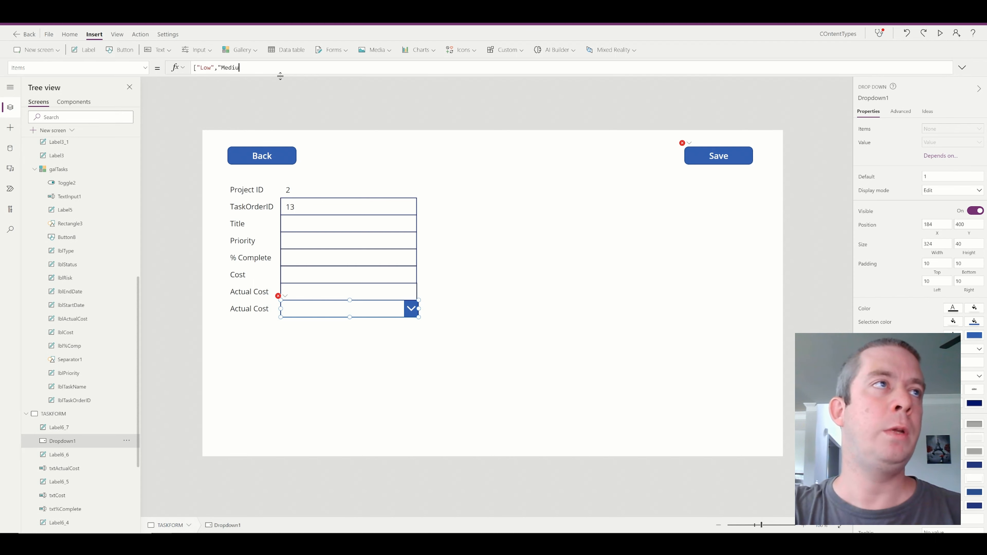
text(m","High"])
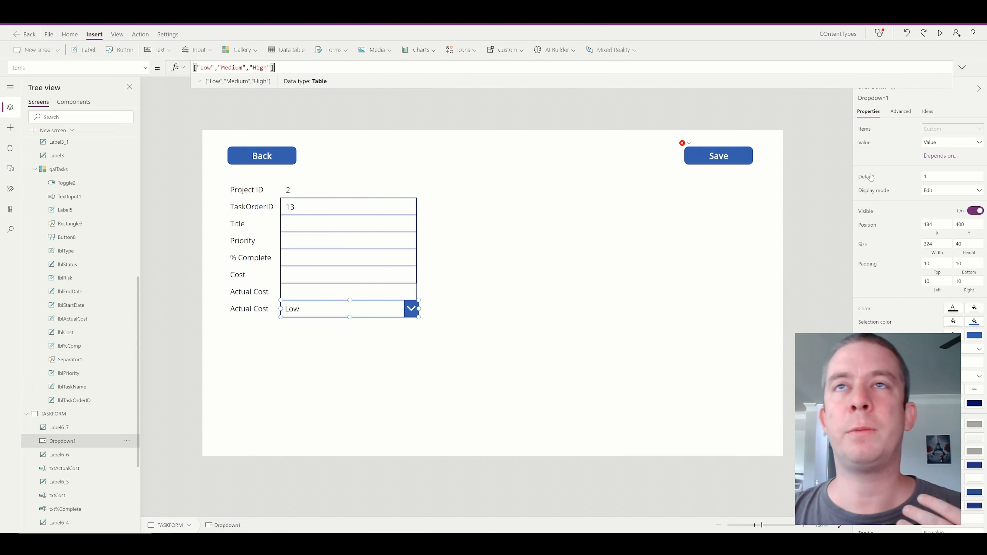
Step: Preview the form and examine the choices offered by the drop-down
click(940, 33)
click(238, 307)
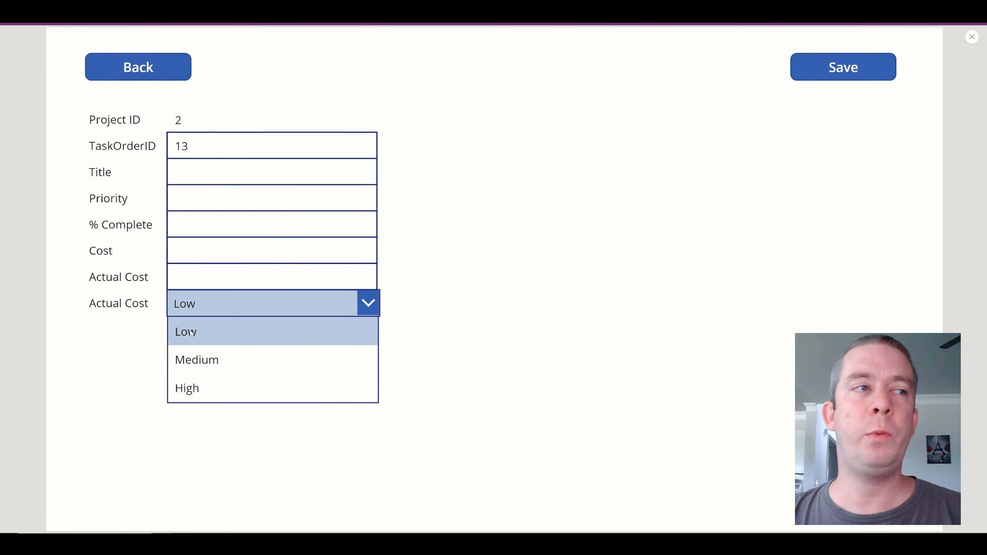
click(971, 36)
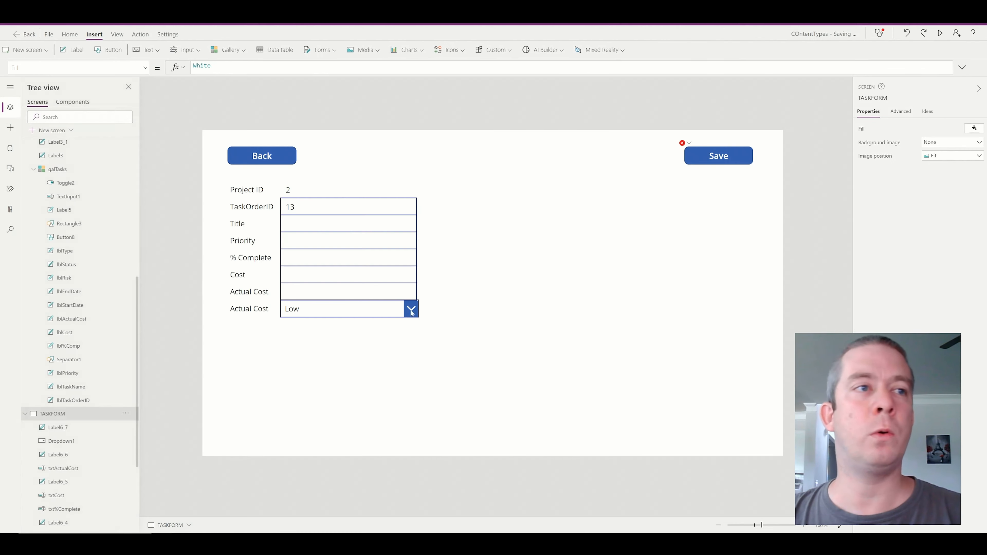
Step: Try reordering the drop-down's Items to ["Medium","Low","High"], and undo the reordering
click(351, 309)
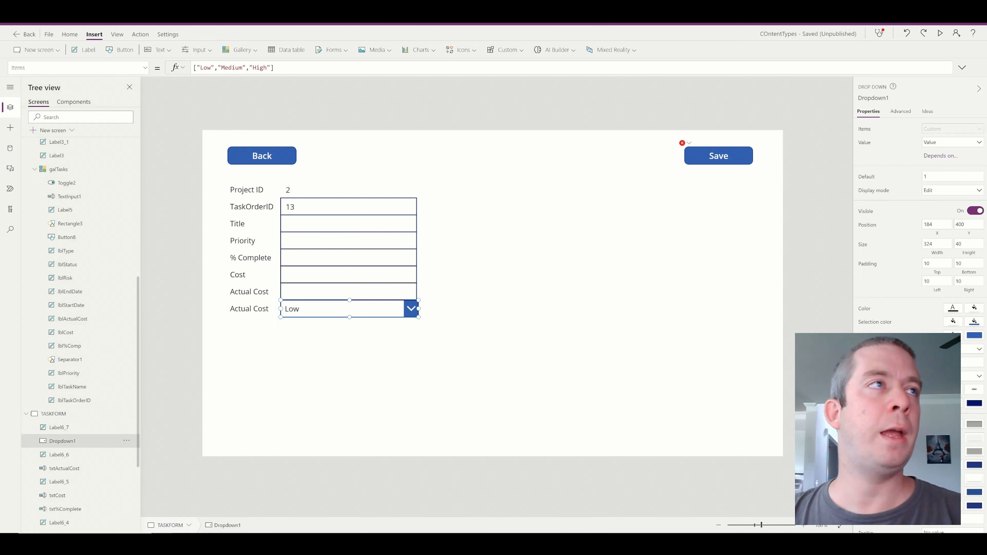
drag(218, 67, 197, 67)
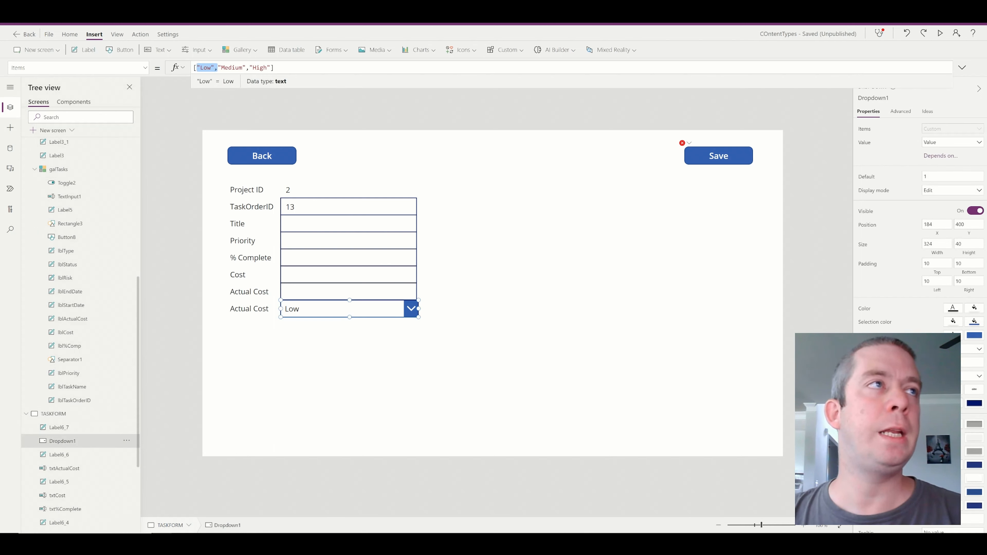
key(ctrl+x)
key(Right)
key(Right)
key(Right)
key(Right)
key(Right)
key(Right)
key(Right)
key(Right)
key(Right)
key(ctrl+v)
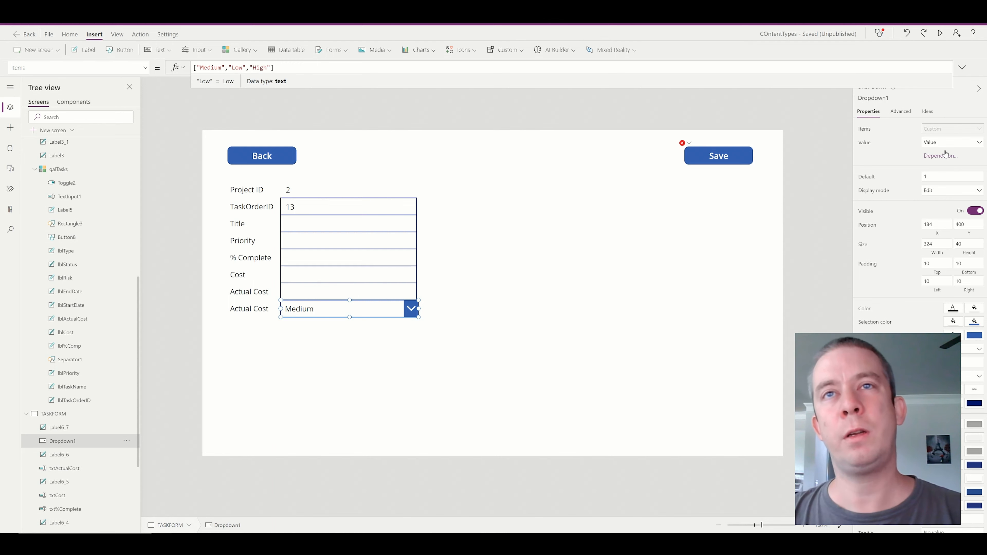
key(ctrl+z)
key(ctrl+z)
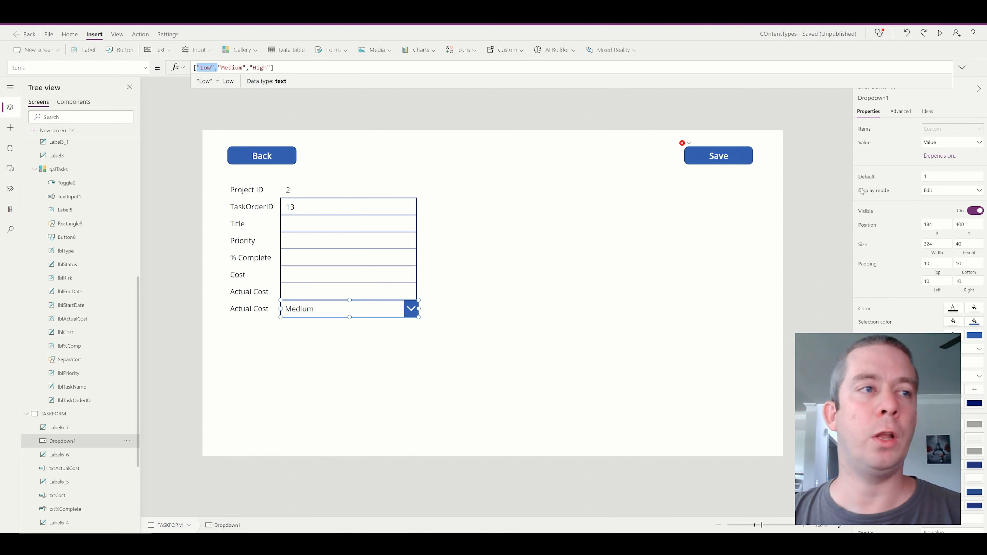
Step: Preview the form, choose Low in the drop-down and return to editing
click(940, 33)
click(233, 304)
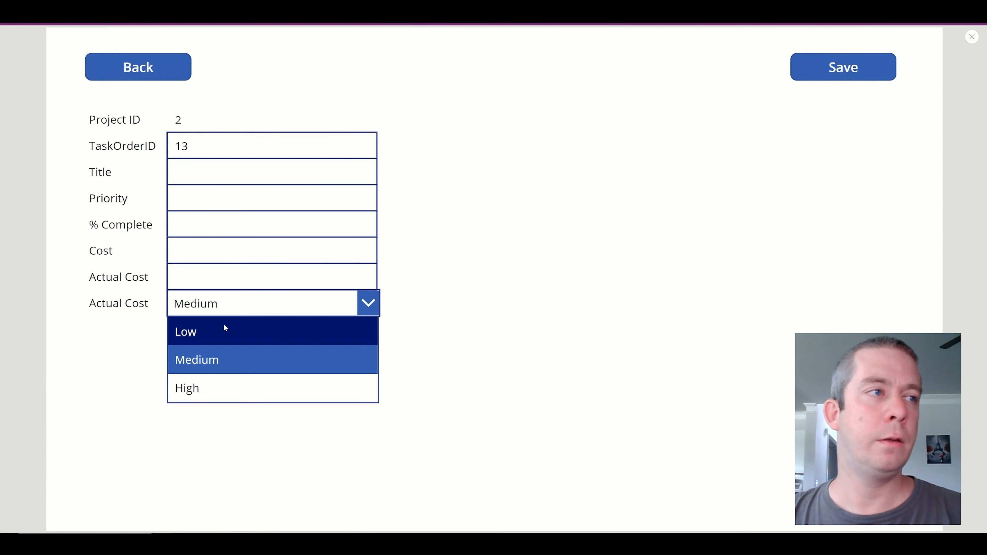
click(222, 331)
click(971, 37)
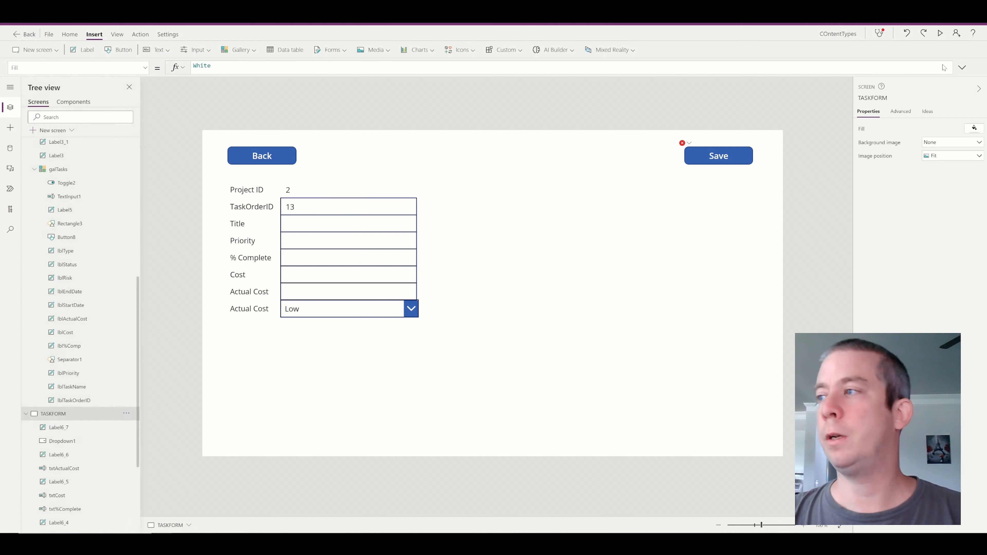
Step: Duplicate the drop-down and place the copy directly beneath the original
click(307, 313)
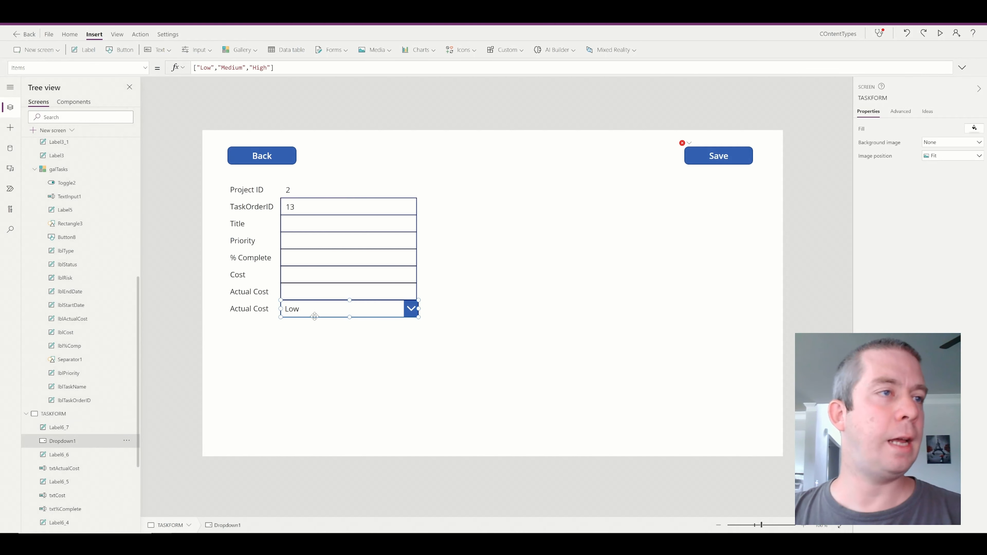
key(ctrl+c)
key(ctrl+v)
drag(320, 322, 321, 330)
Step: Narrow both drop-downs to a width of 320 so their edges line up with the text inputs above
click(420, 308)
click(417, 311)
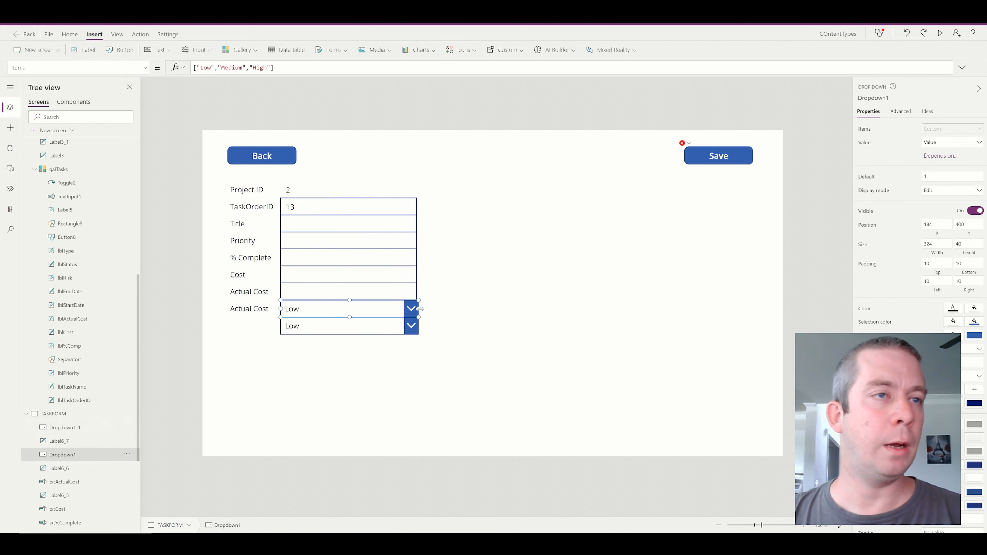
click(420, 326)
drag(421, 326, 418, 326)
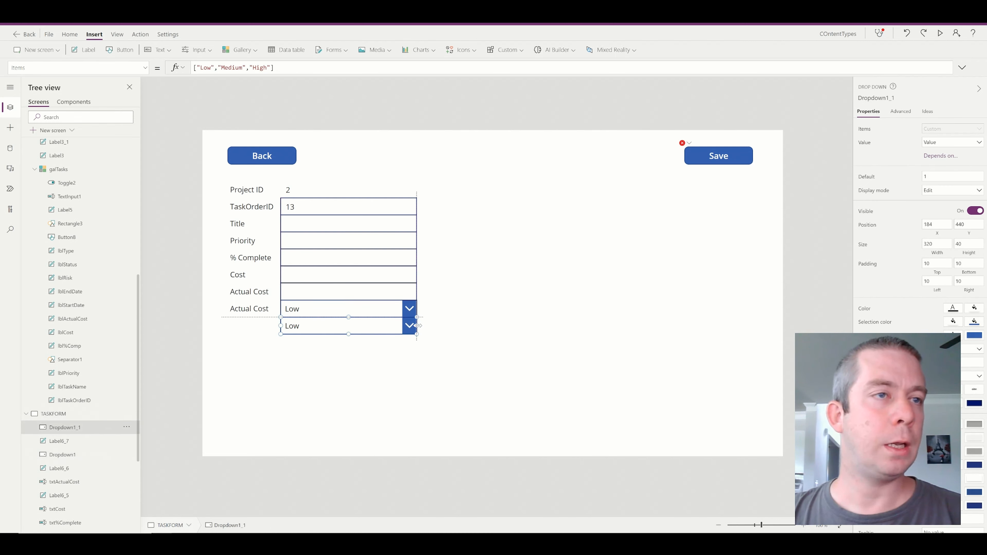
Step: Rename the upper of the two drop-downs as drpRisk
click(295, 311)
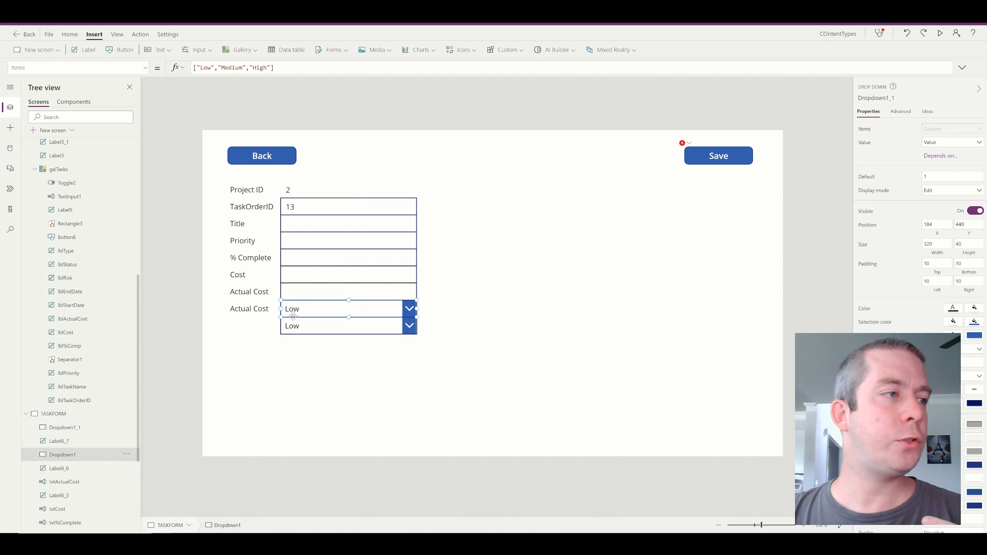
scroll(121, 436, down, 3)
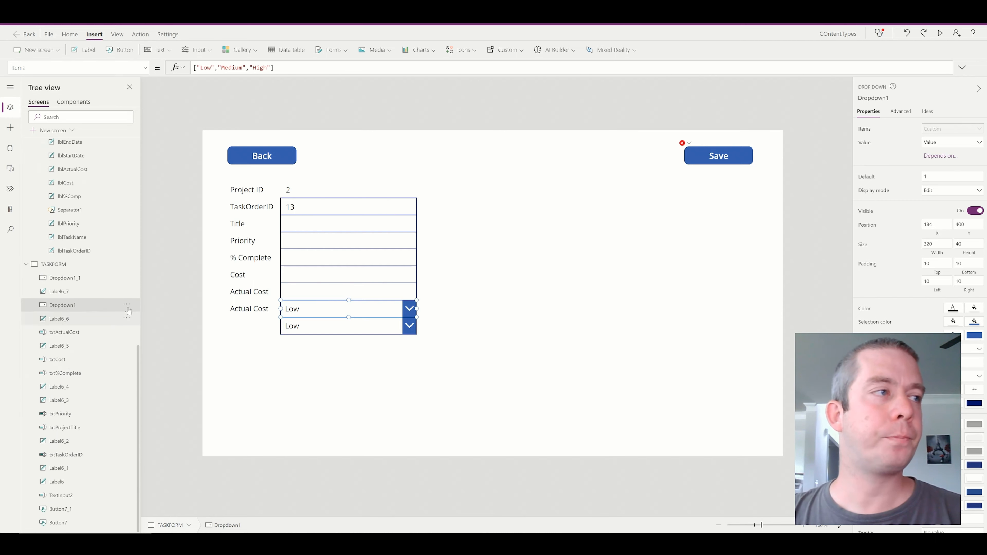
click(129, 306)
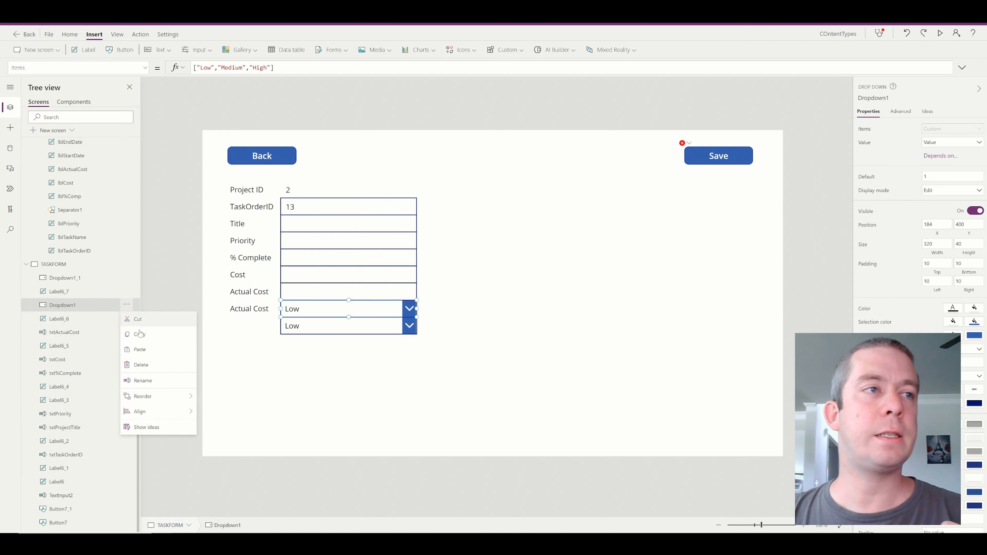
click(128, 379)
text(drpRisk)
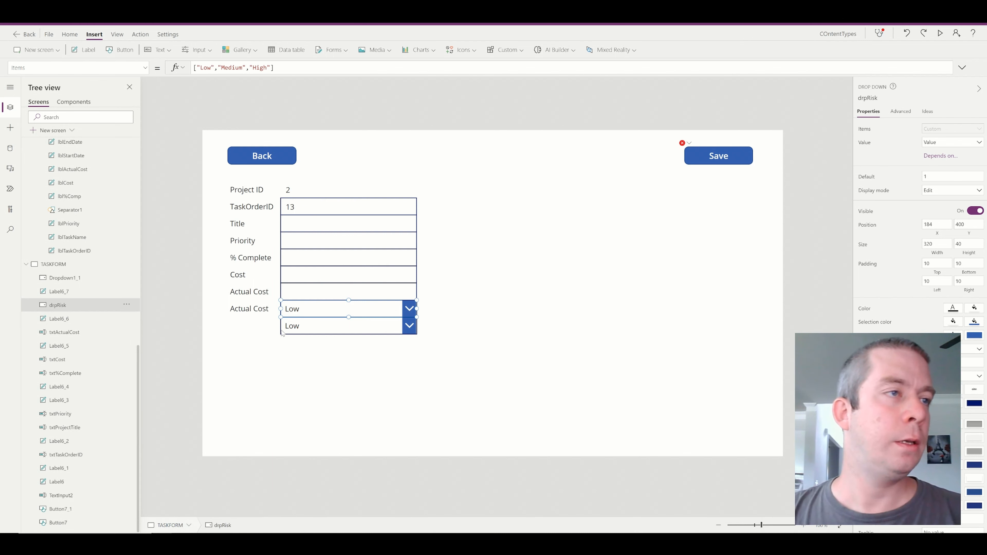
Step: Change the text of the label beside the drpRisk drop-down to "Risk"
click(268, 312)
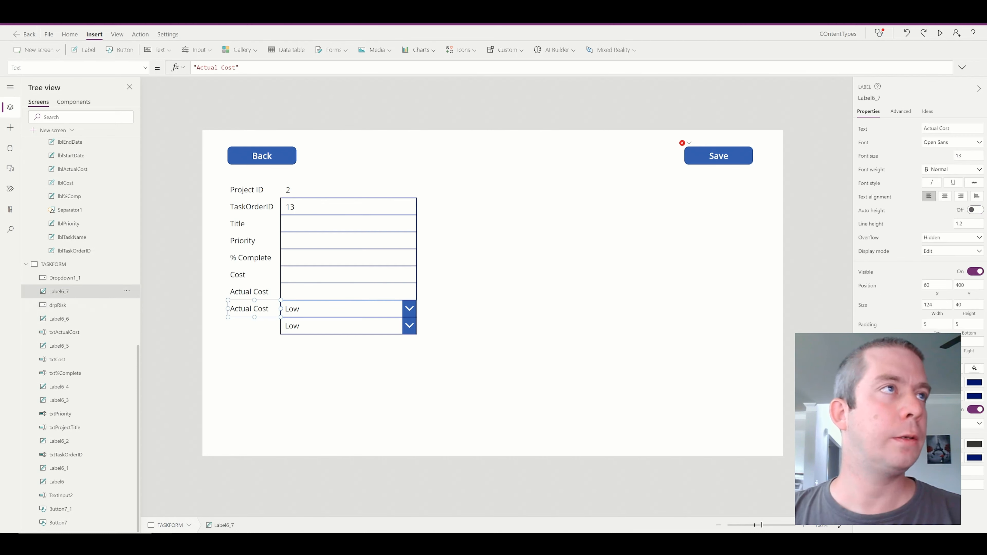
drag(237, 67, 200, 68)
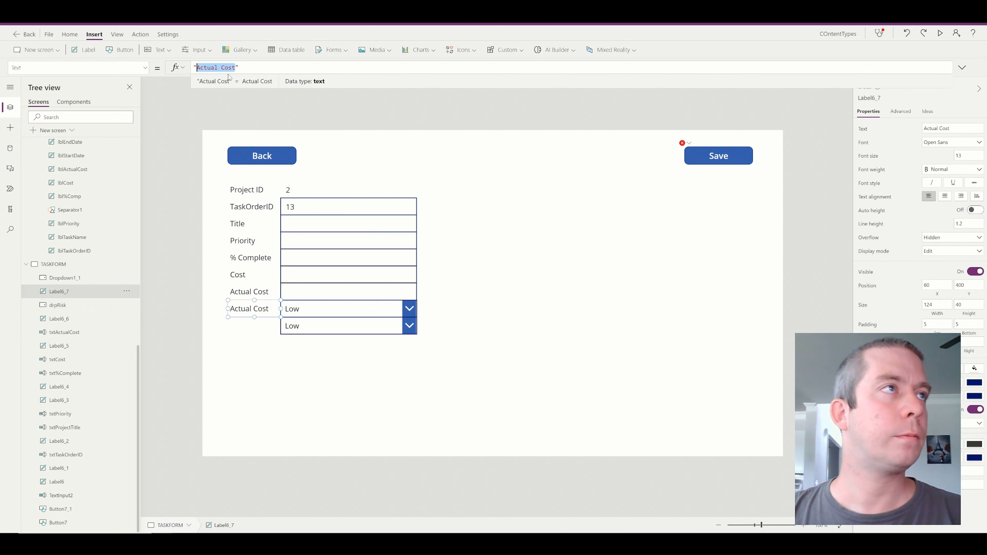
text(Risk)
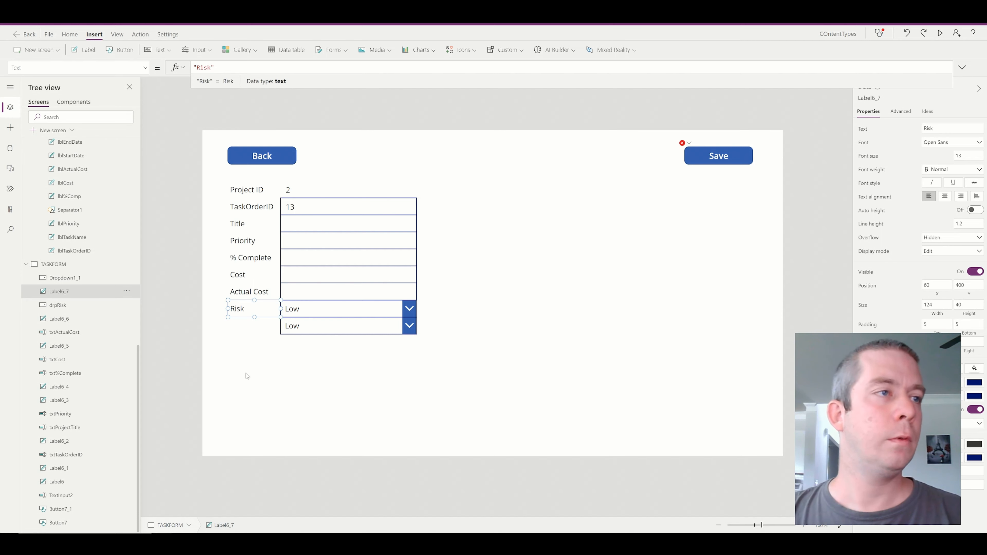
click(246, 374)
Step: Duplicate the Risk label, place the copy beside the lower drop-down and set its text to "Task Status"
click(256, 310)
key(ctrl+c)
key(ctrl+v)
drag(265, 319, 258, 326)
double_click(204, 67)
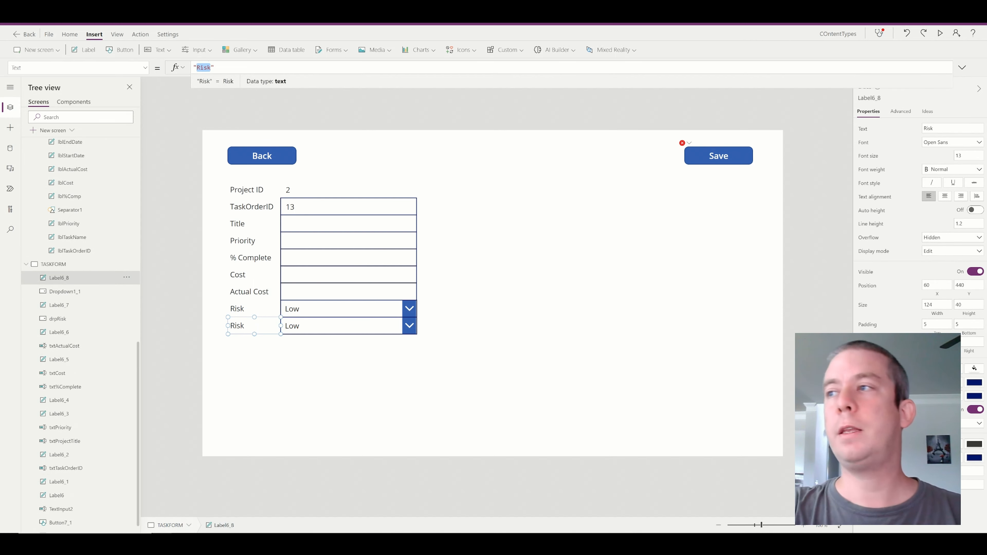
text(Task Status)
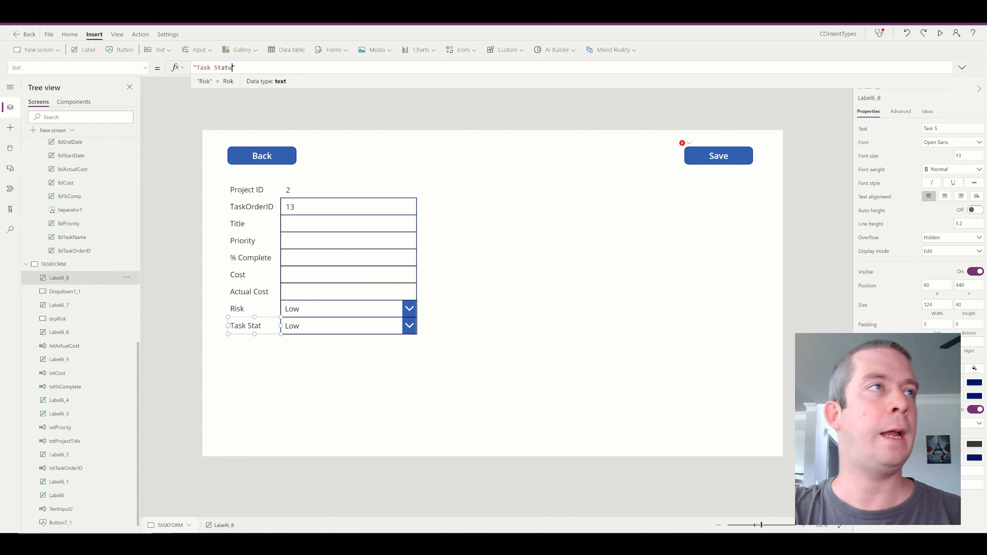
Step: Set the Task Status drop-down's Items to ["Not Complete","Complete"]
click(375, 323)
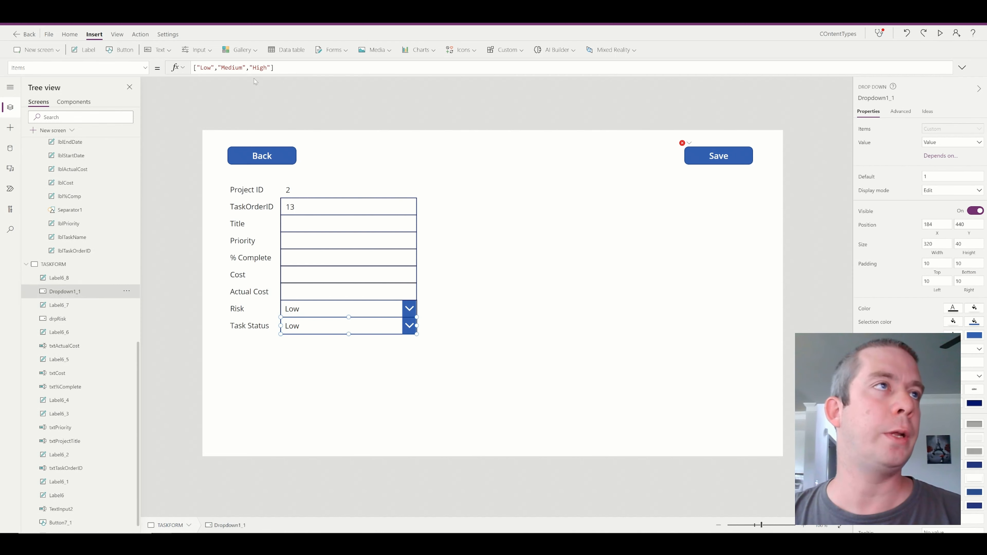
drag(267, 69, 200, 68)
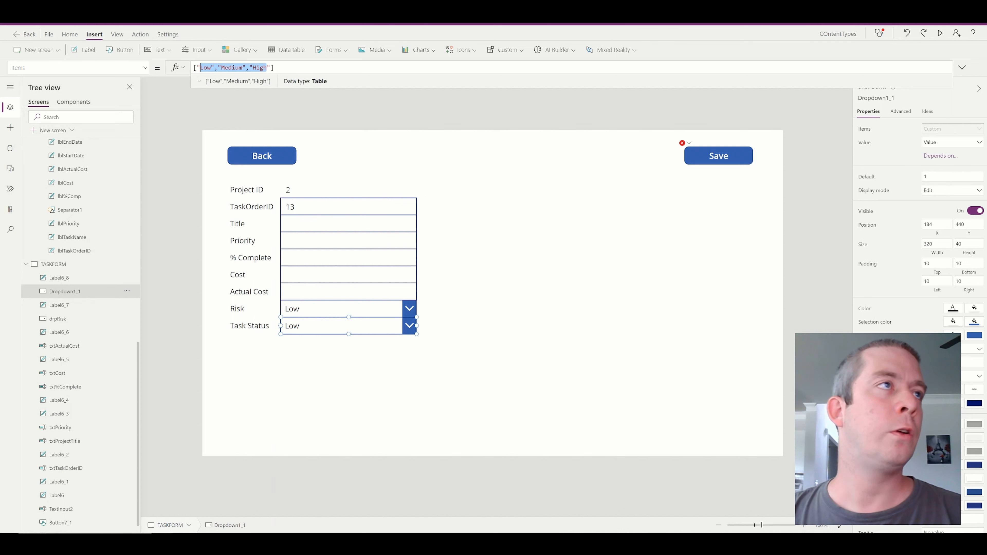
text(Not Complete)
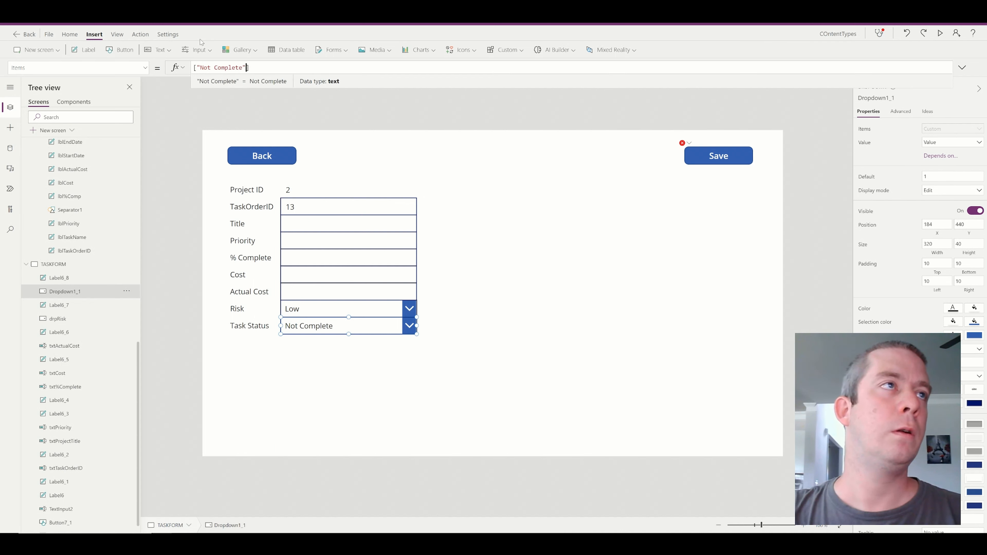
text(",")
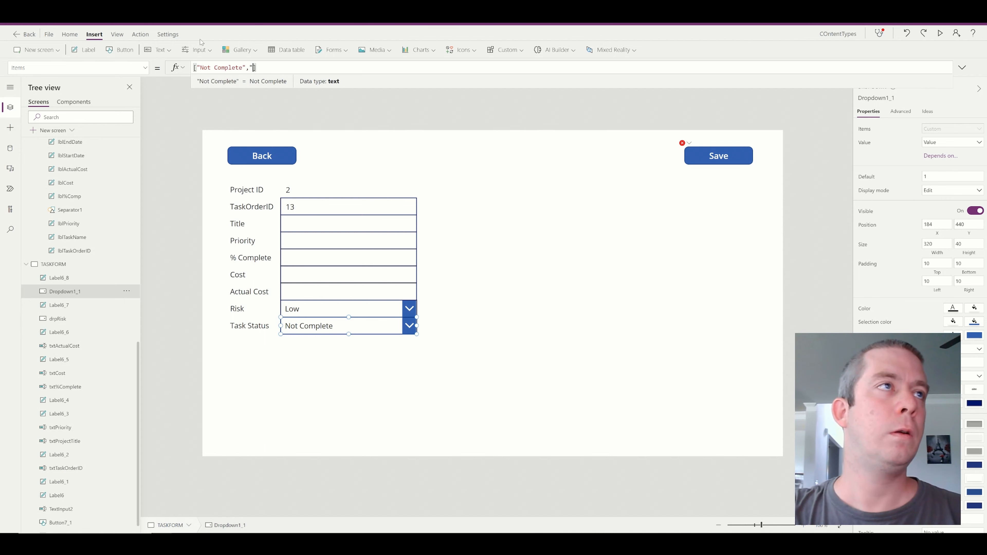
text(Complete)
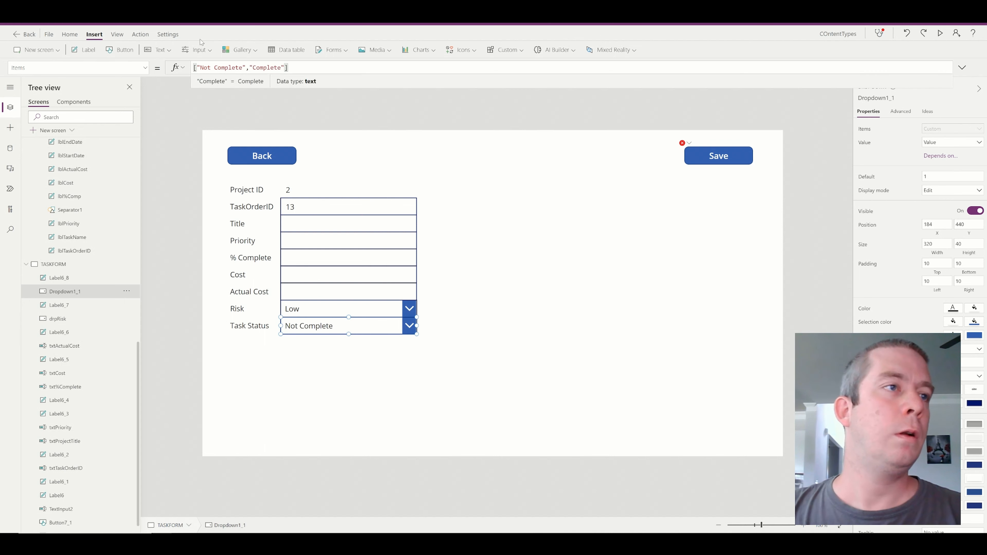
Step: Preview the form, check the Task Status drop-down and return to editing
click(940, 37)
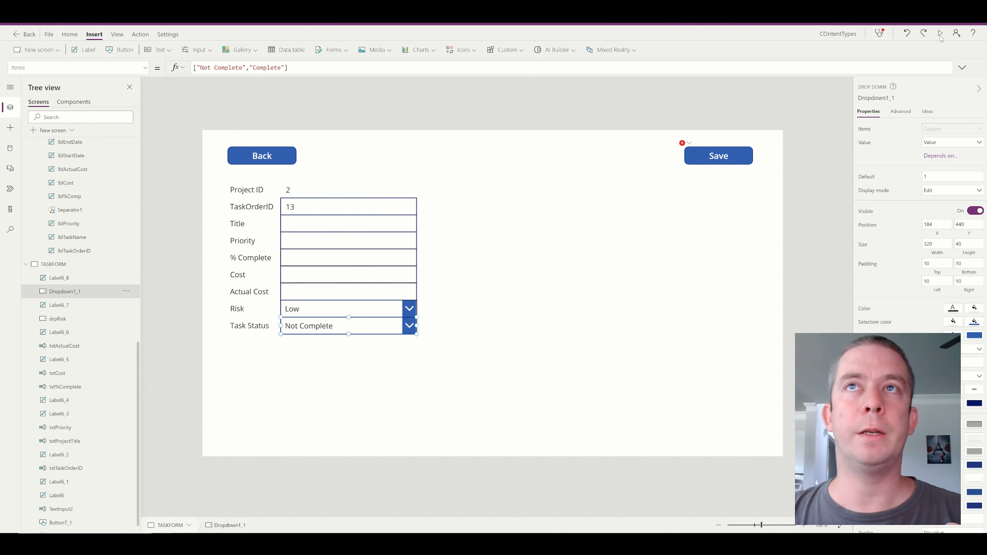
click(241, 332)
click(241, 332)
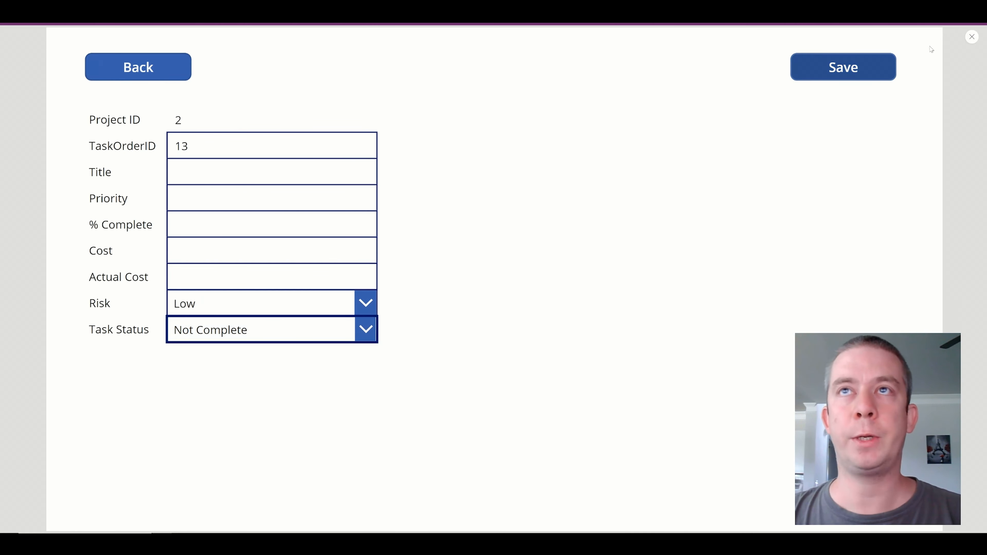
click(973, 38)
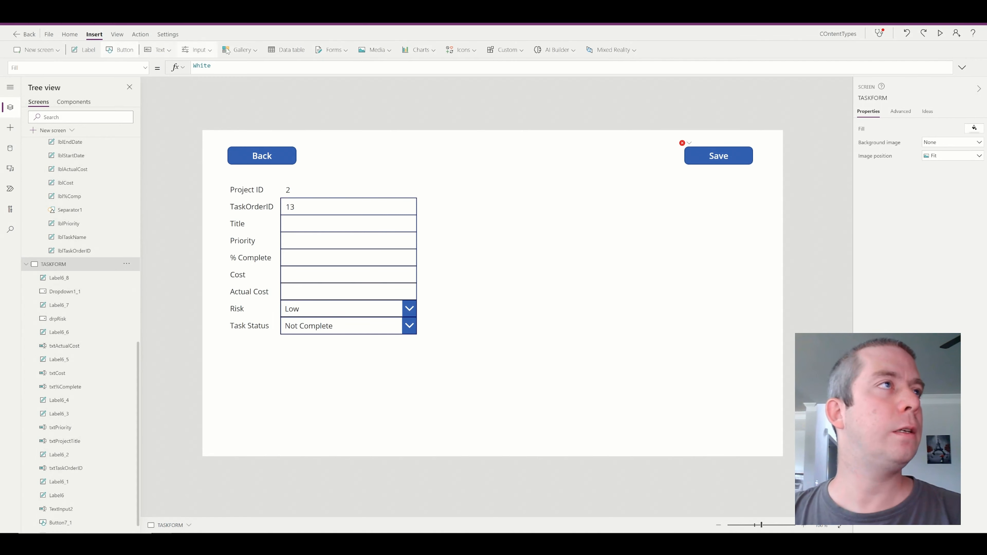
Step: Insert a date picker and place it level with the TaskOrderID row at about X 807, Y 160
click(197, 50)
click(223, 145)
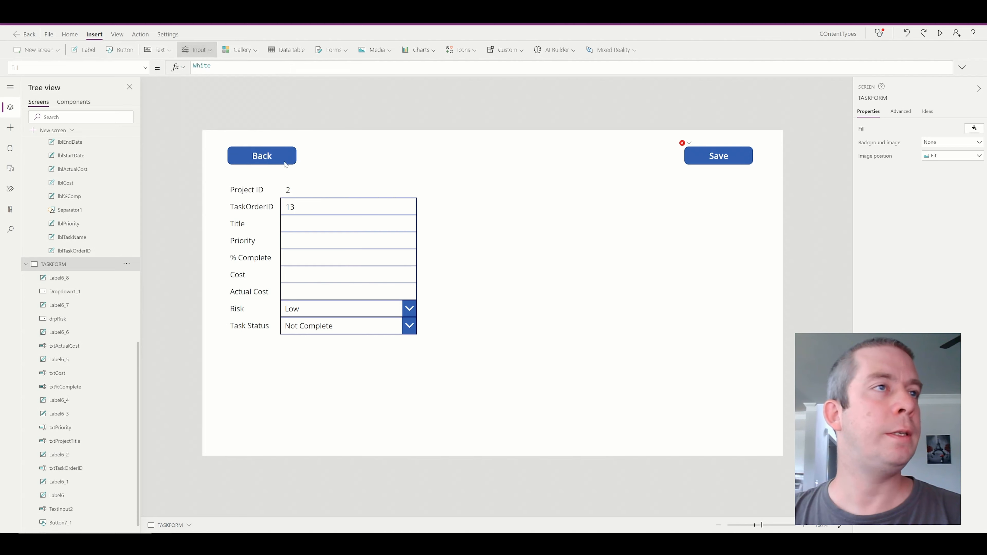
drag(284, 165, 570, 201)
Step: Duplicate the TaskOrderID label and place the copy directly in front of the date picker
click(247, 206)
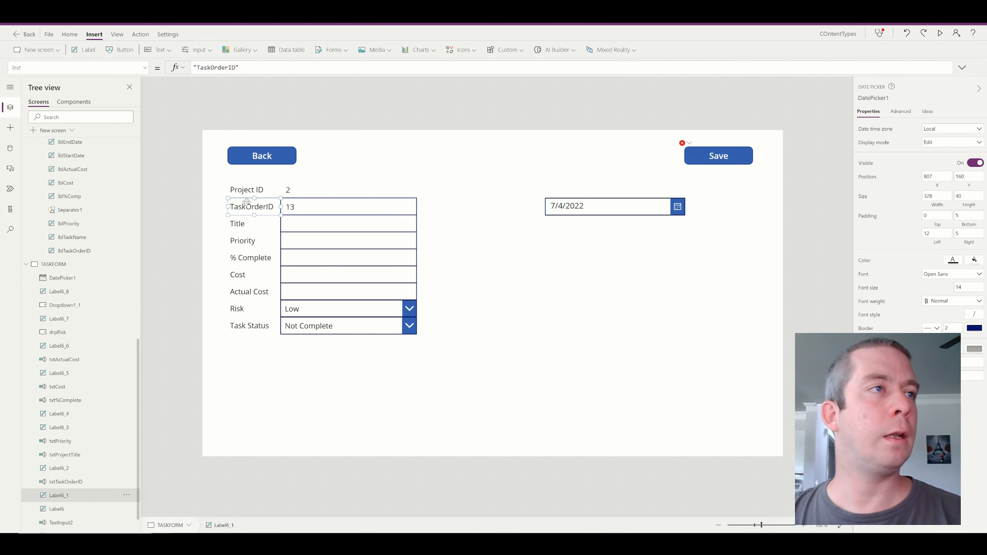
key(ctrl+c)
key(ctrl+v)
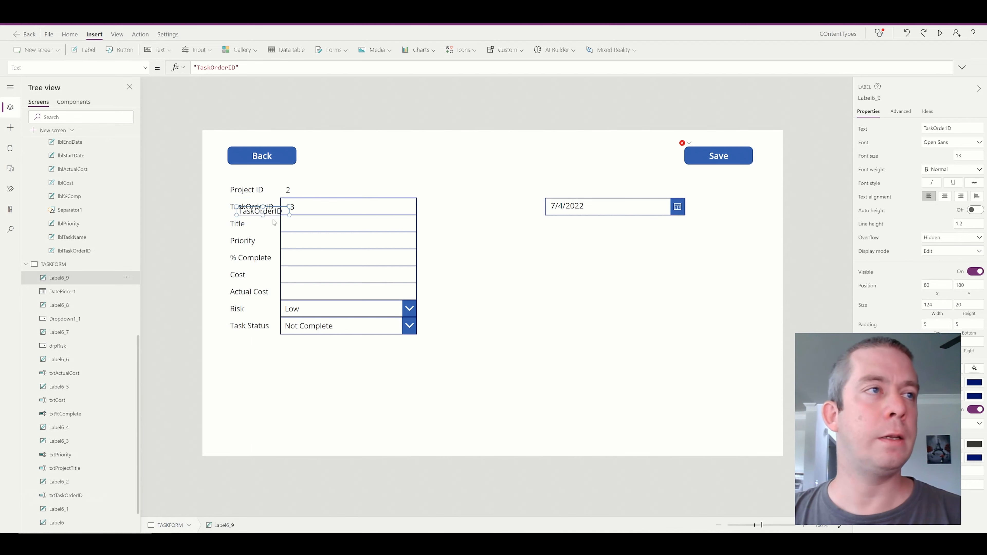
key(Delete)
click(272, 210)
key(ctrl+v)
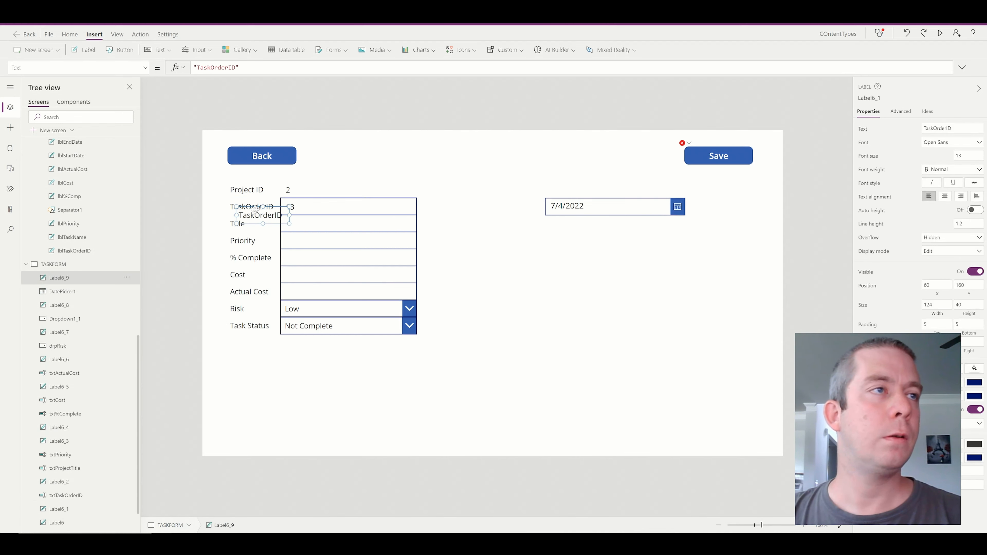
drag(272, 211, 508, 204)
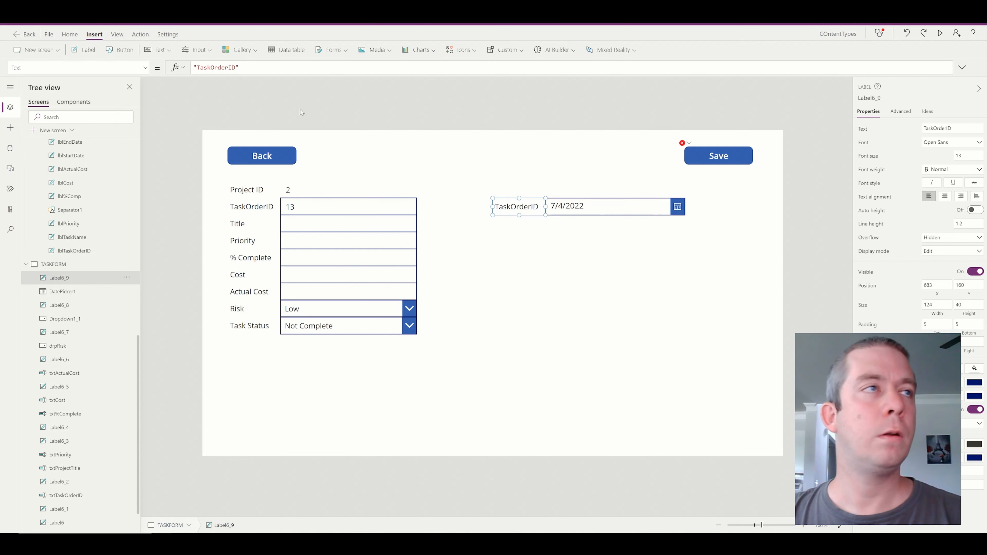
Step: Set the text of the label in front of the date picker to "Start Date"
drag(237, 68, 194, 68)
text(Stgar)
text( Date)
Step: Rename the date picker as dteStartDate
click(660, 204)
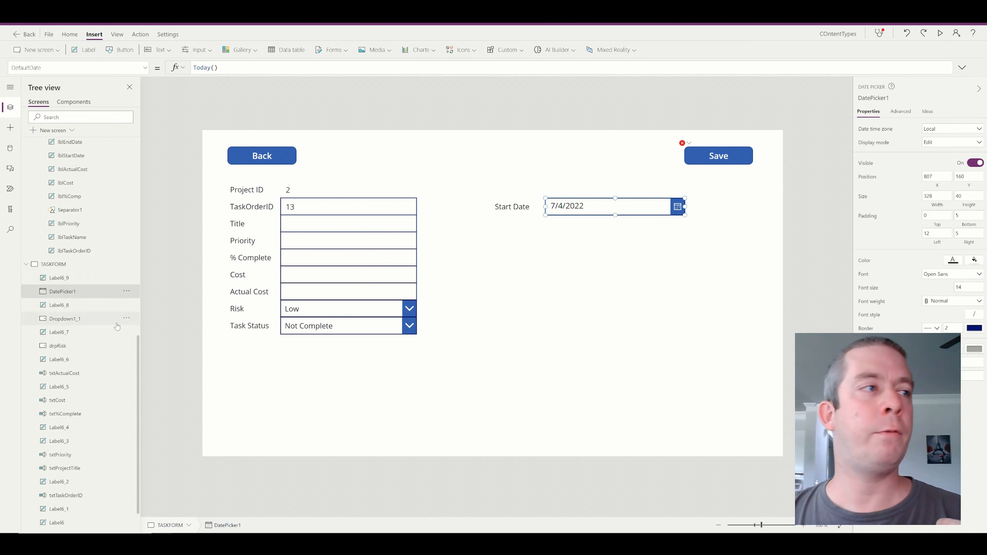
click(128, 294)
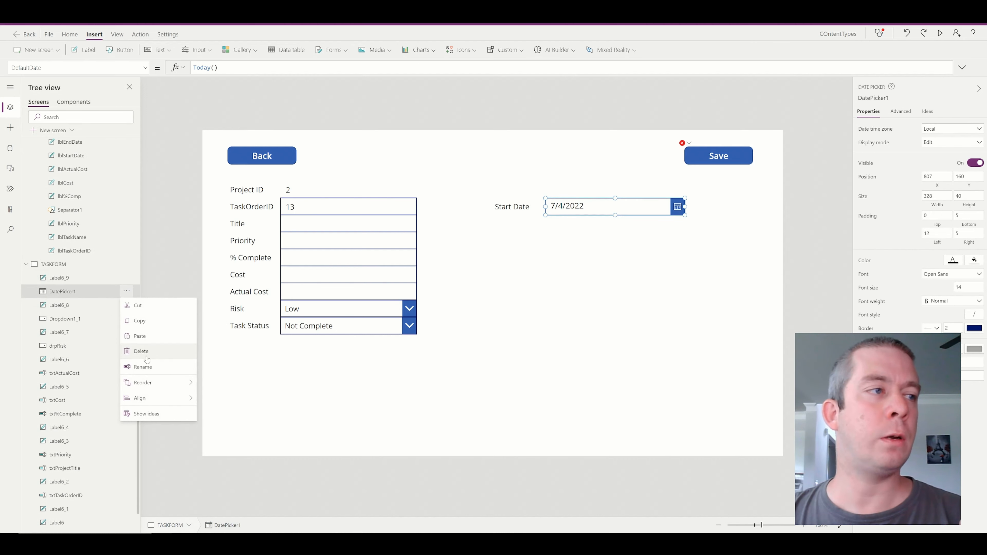
click(145, 367)
text(dteSta)
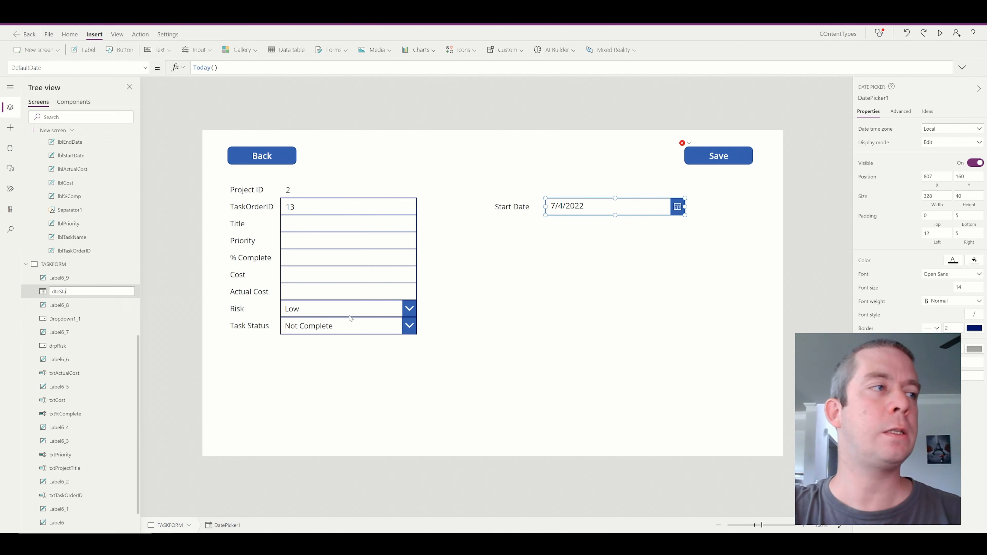
text(rtDate)
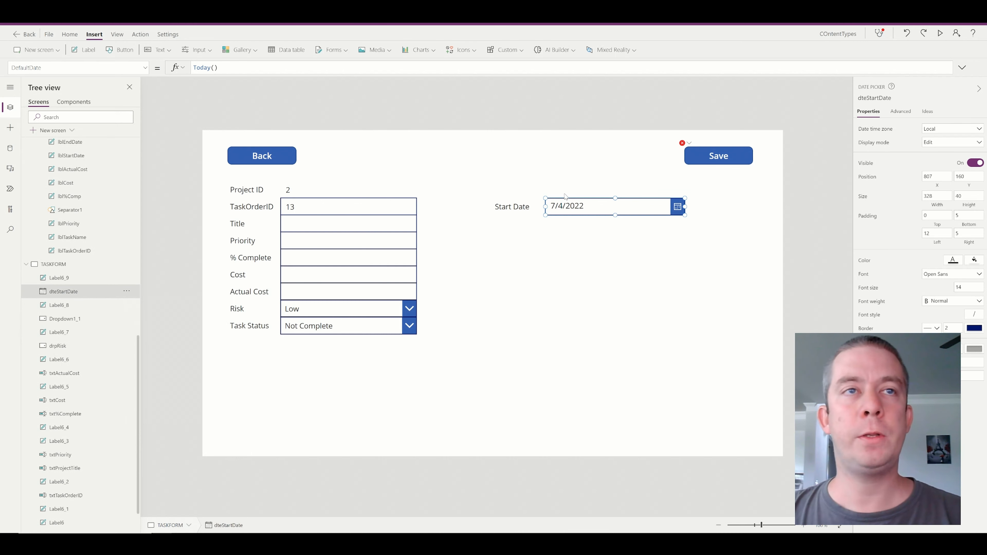
Step: Duplicate the start date picker and place the copy below it, left-aligned, at about Y 240
click(566, 194)
click(580, 210)
key(ctrl+c)
key(ctrl+v)
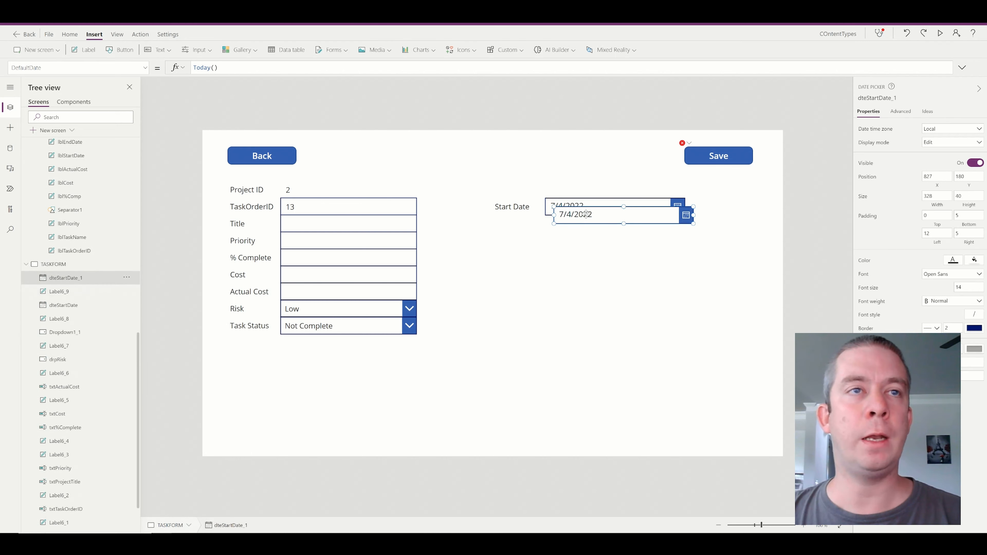
drag(585, 214, 572, 236)
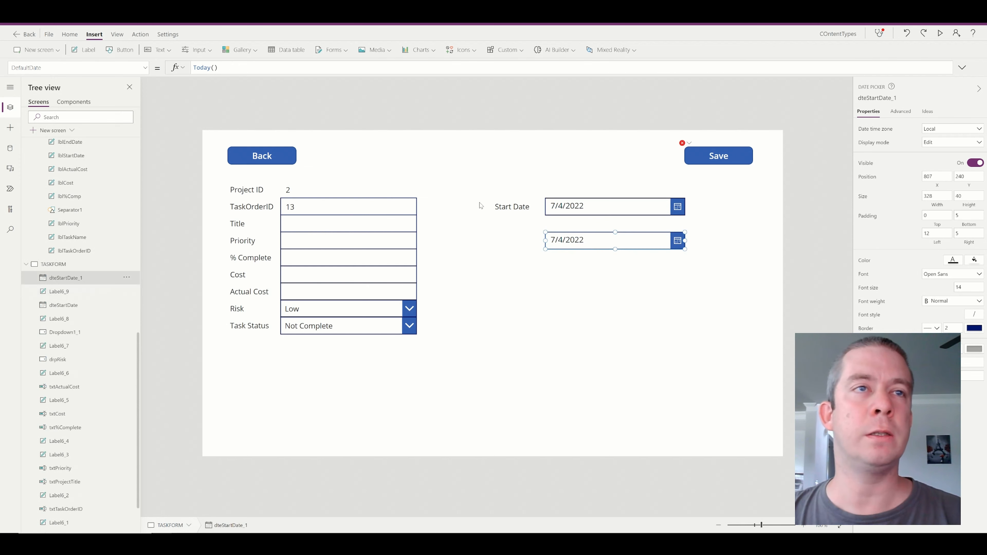
Step: Duplicate the Start Date label, place the copy beside the second date picker and set its text to "End Date"
click(500, 210)
key(ctrl+c)
key(ctrl+v)
drag(513, 220, 517, 238)
double_click(204, 67)
text(End)
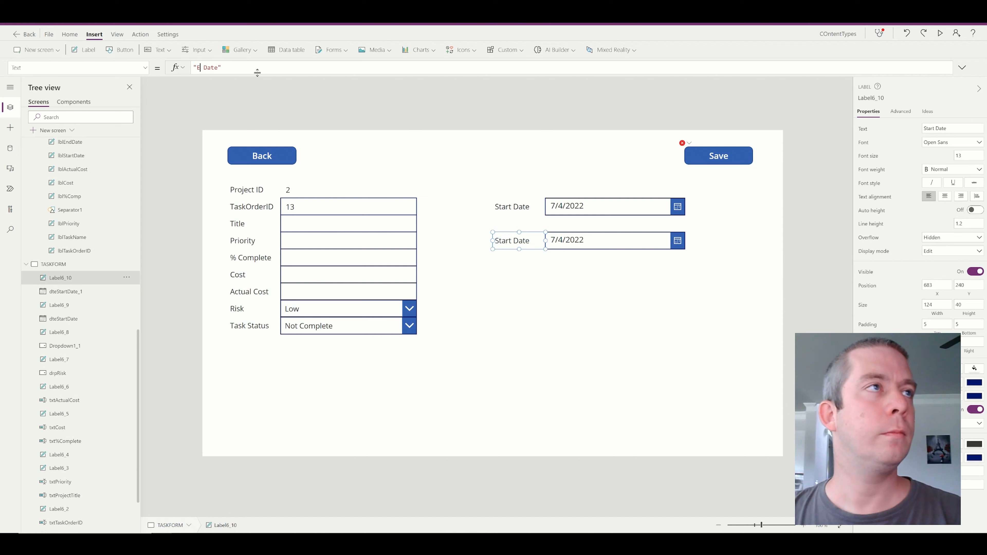
Step: Rename the second date picker as dteEndDate
click(575, 240)
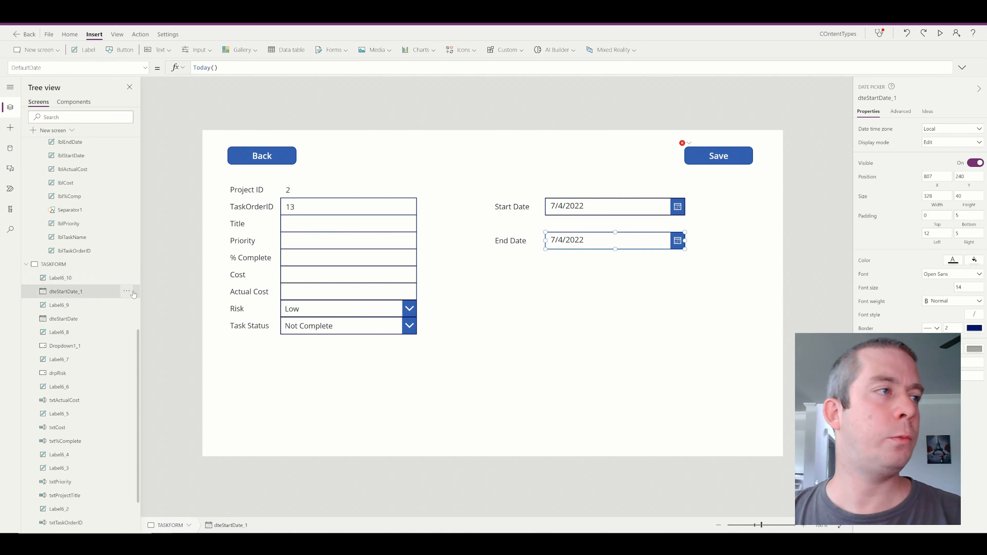
click(127, 291)
click(152, 367)
text(d)
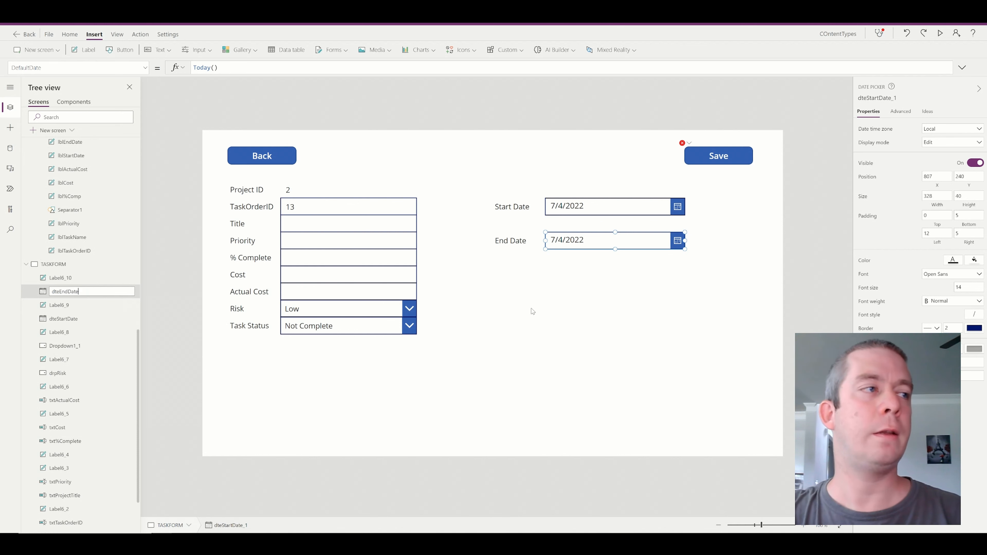
key(Return)
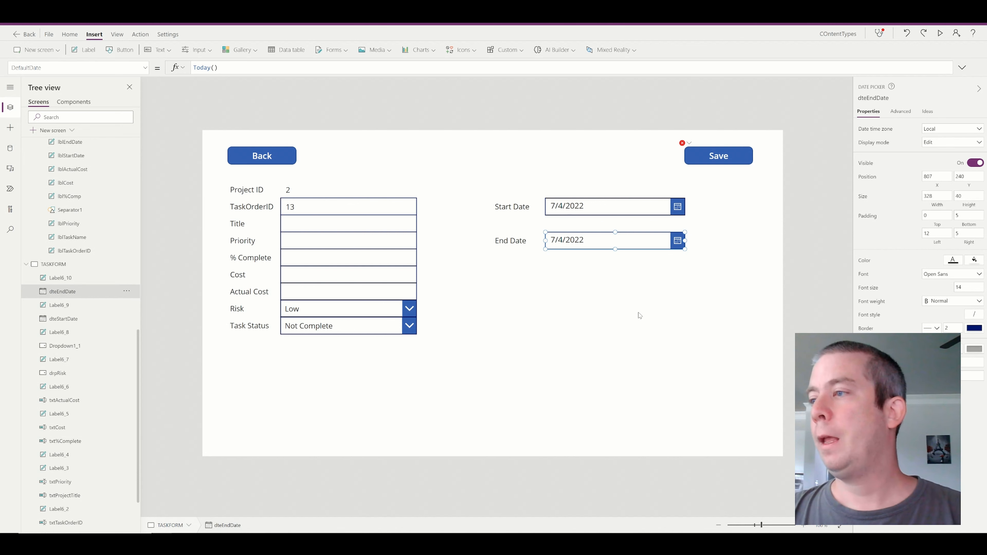
Step: Duplicate the Task Status drop-down and place the copy directly beneath the original
click(256, 330)
click(306, 328)
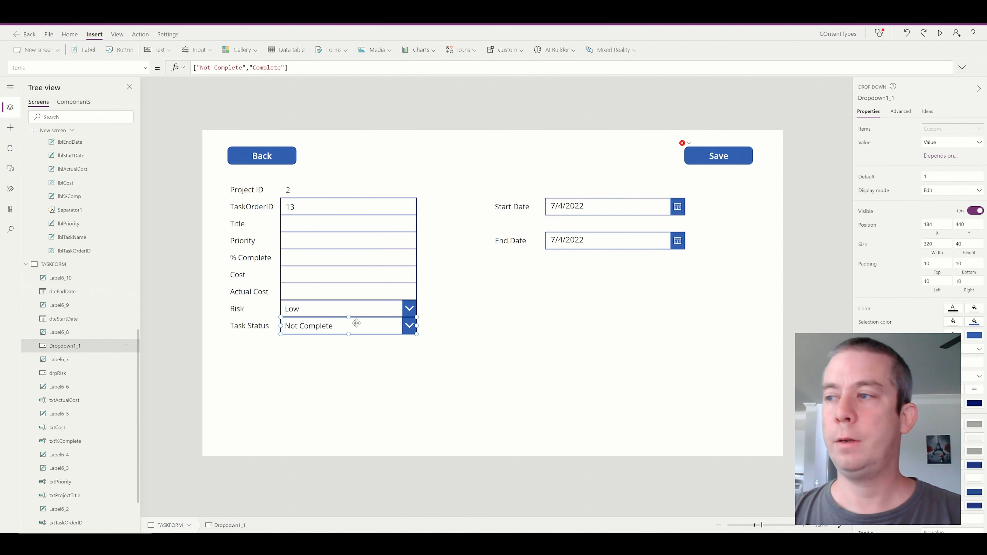
key(ctrl+c)
key(ctrl+v)
drag(327, 335, 323, 341)
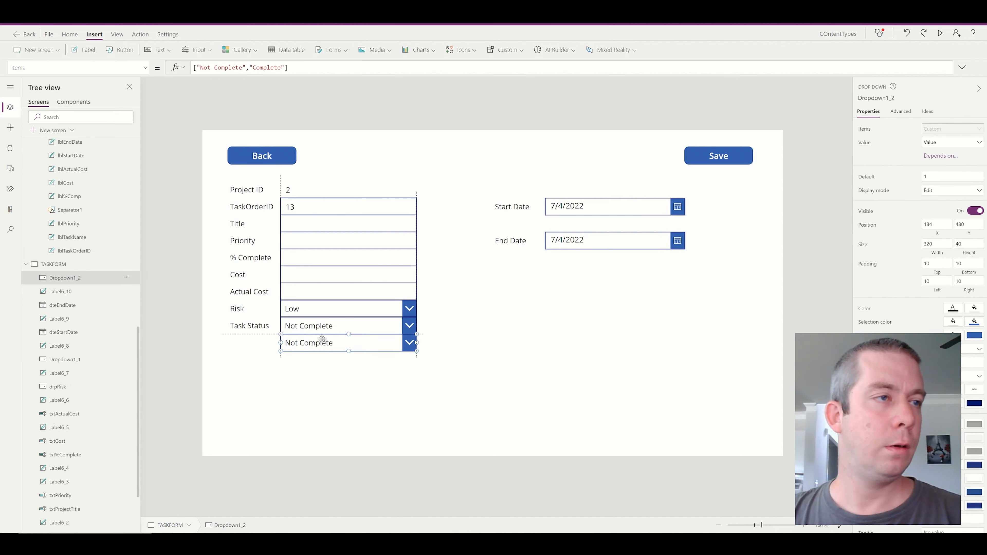
Step: Duplicate the Task Status label, place the copy beside the lowest drop-down and set its text to "Task Type"
click(247, 331)
key(ctrl+c)
key(ctrl+v)
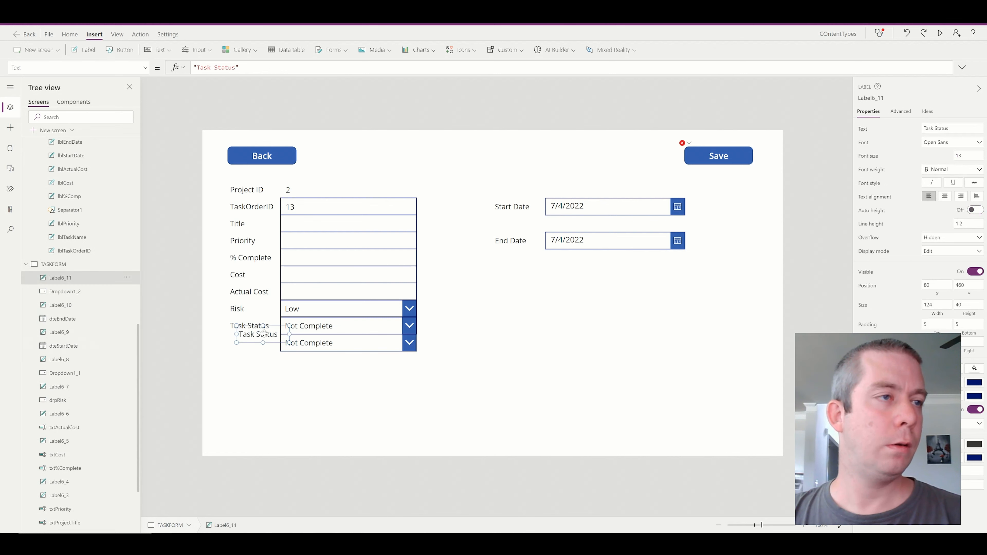
drag(259, 337, 255, 344)
double_click(225, 67)
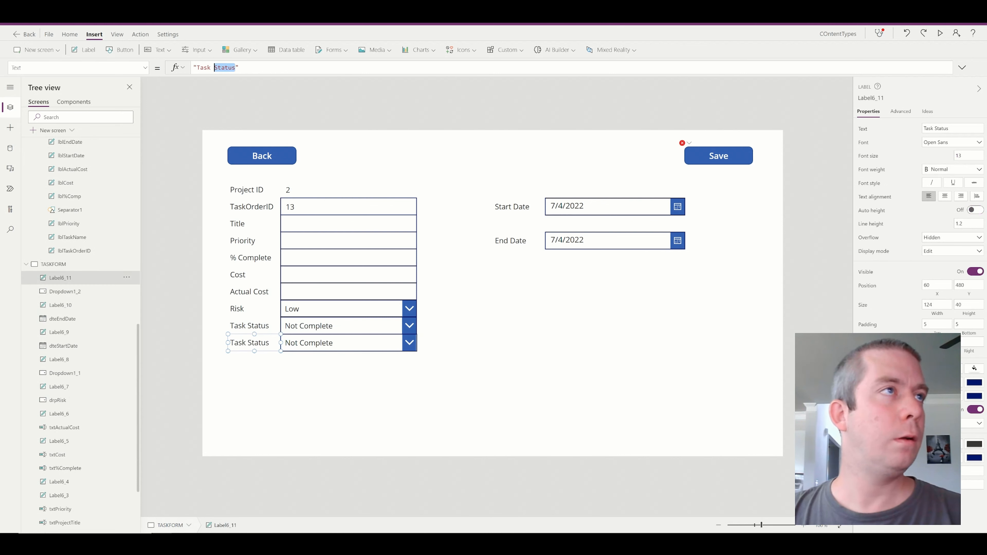
text(Type)
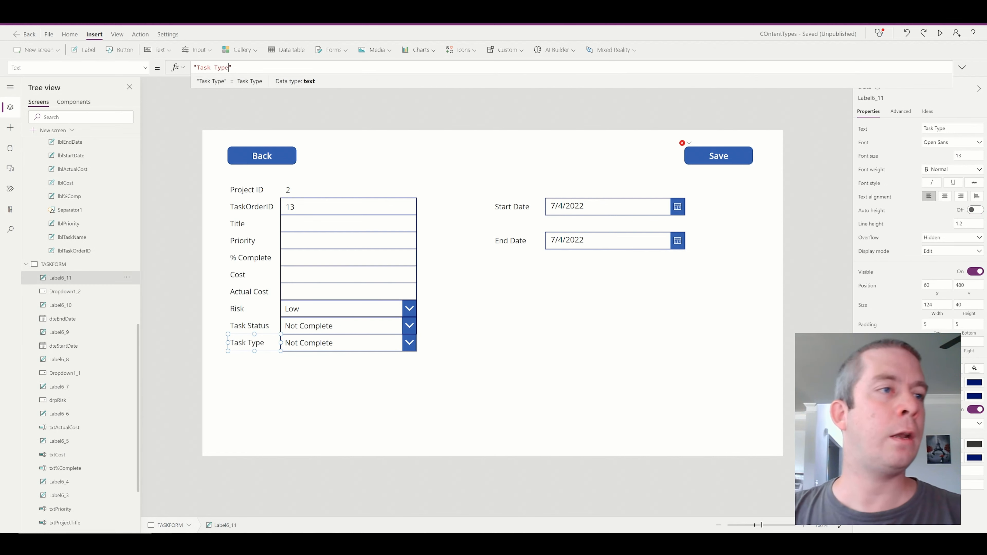
Step: Set the Task Type drop-down's items to ["Task","SubTask","MileStone"]
click(315, 349)
drag(285, 67, 200, 68)
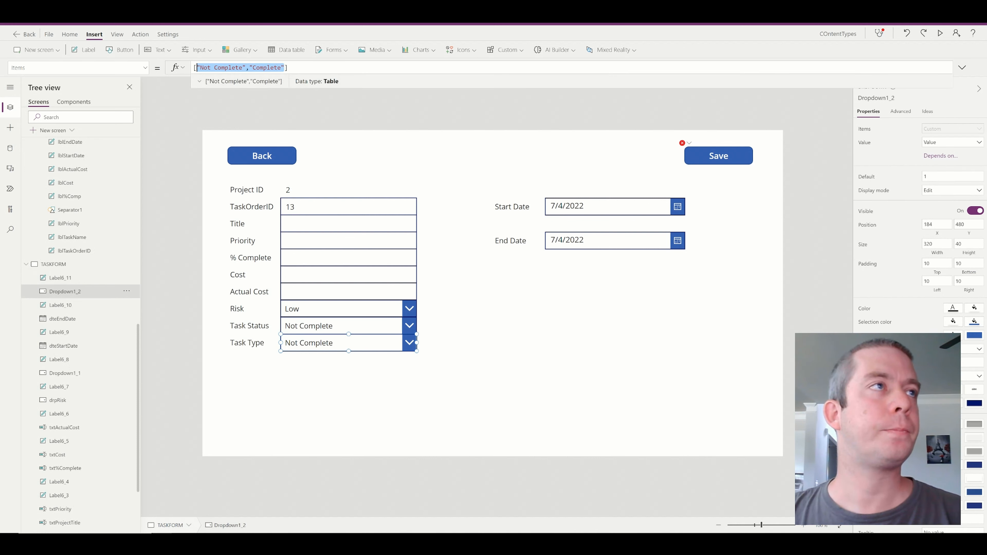
text("Task)
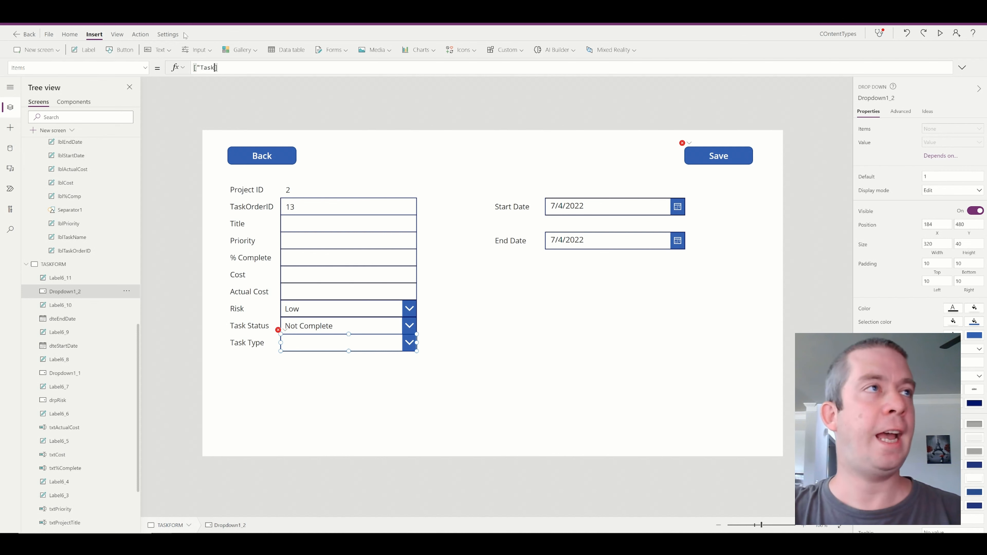
text(","SubTask",")
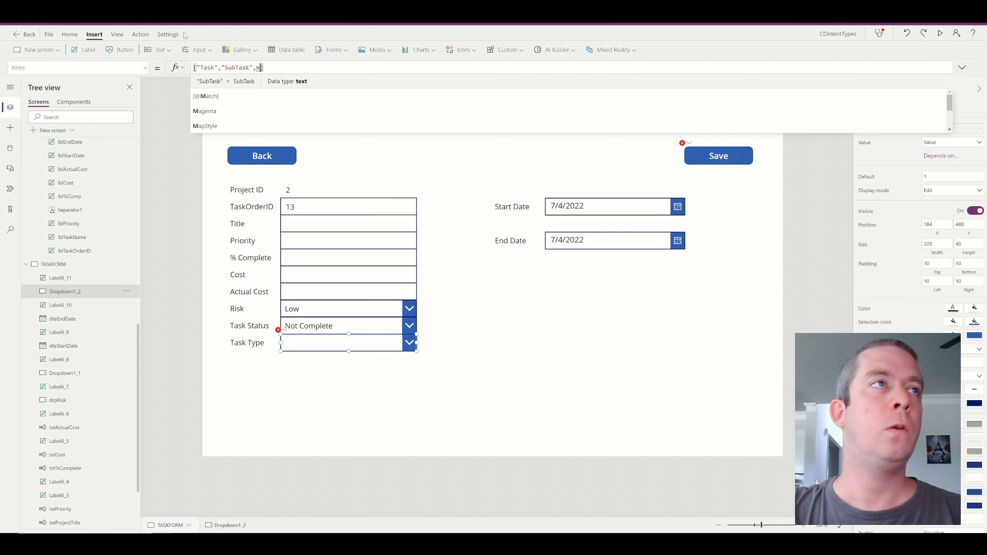
text(MileSTone)
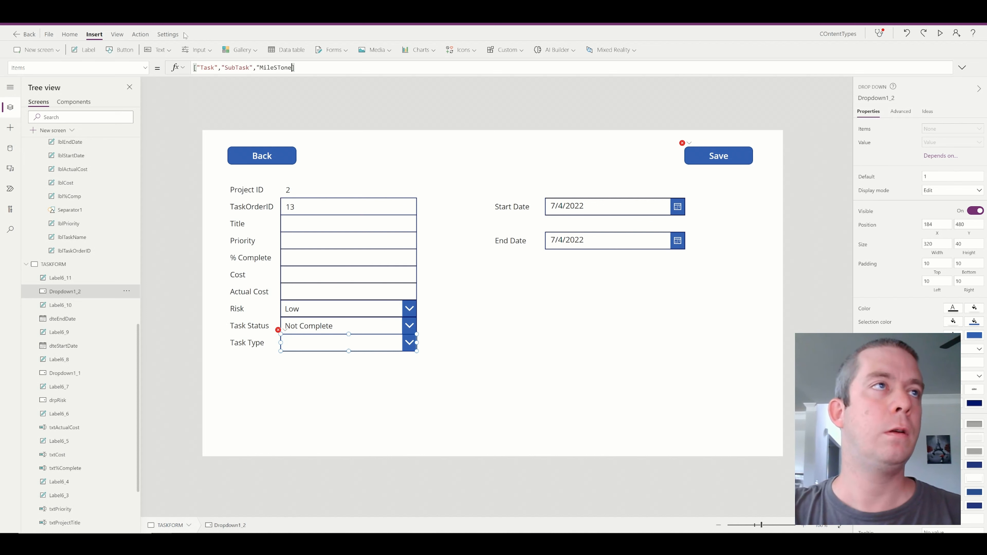
key(BackSpace)
key(BackSpace)
key(BackSpace)
text(one")
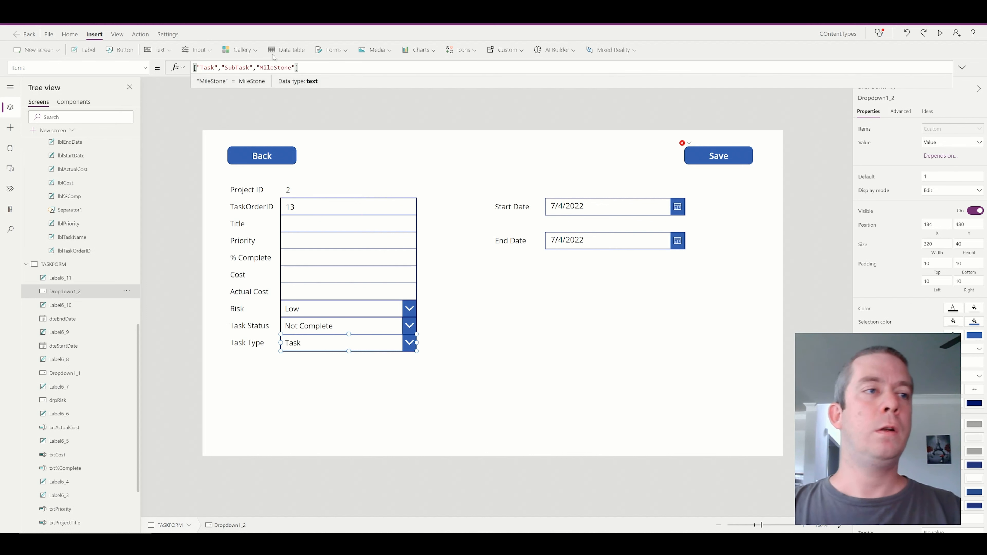
Step: Rename the Task Type drop-down as drpTaskType
click(126, 291)
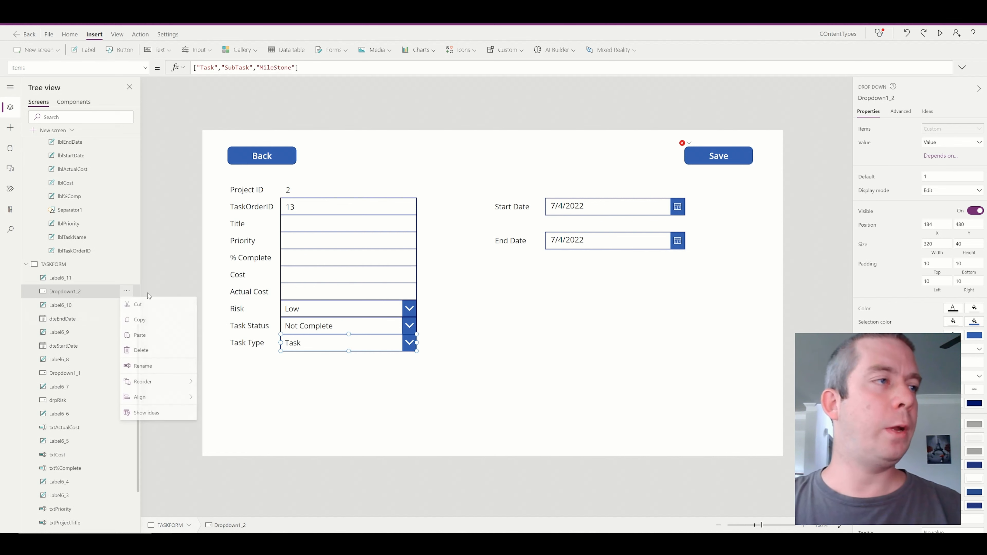
click(165, 372)
text(drpTaskType)
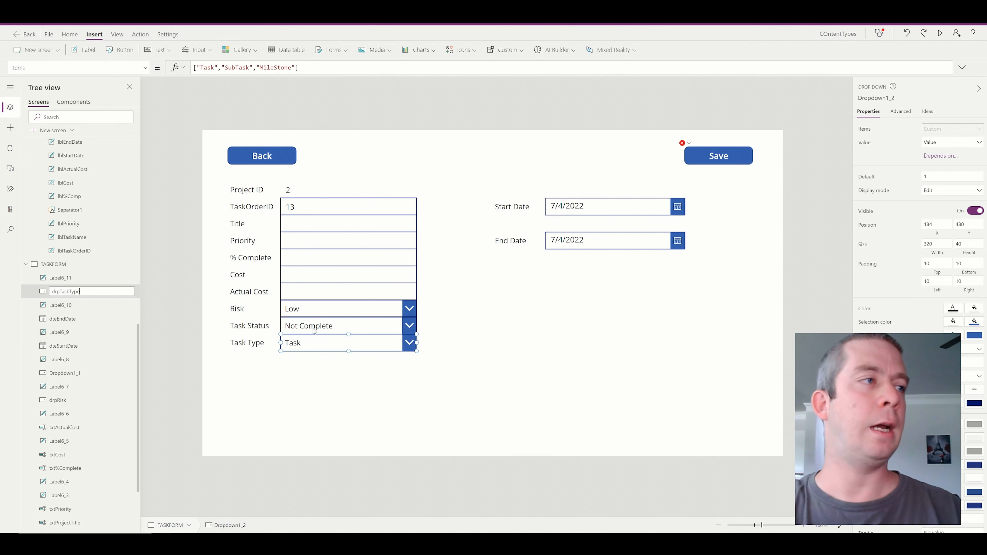
key(Return)
Step: Preview the TASKFORM screen to check the form layout, and return to editing
click(597, 358)
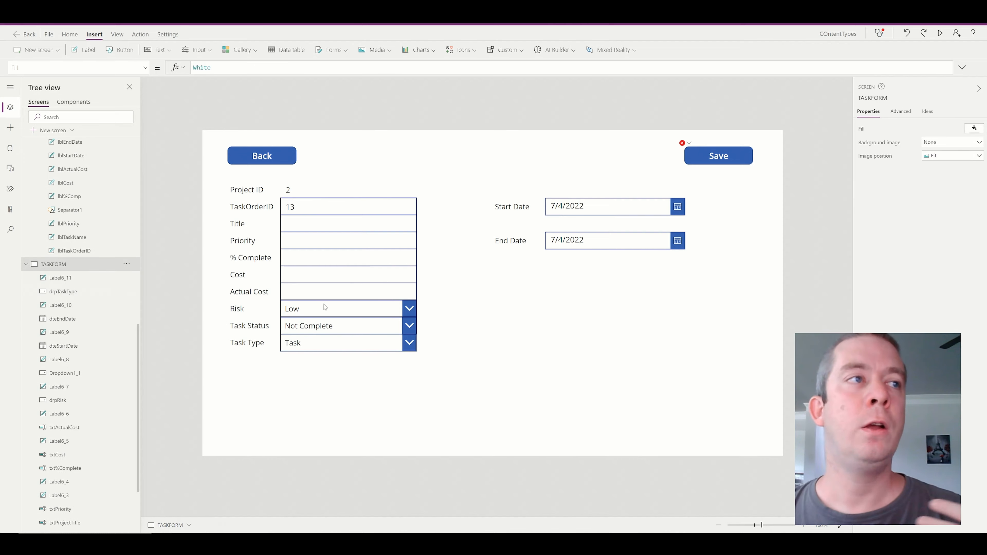
click(938, 34)
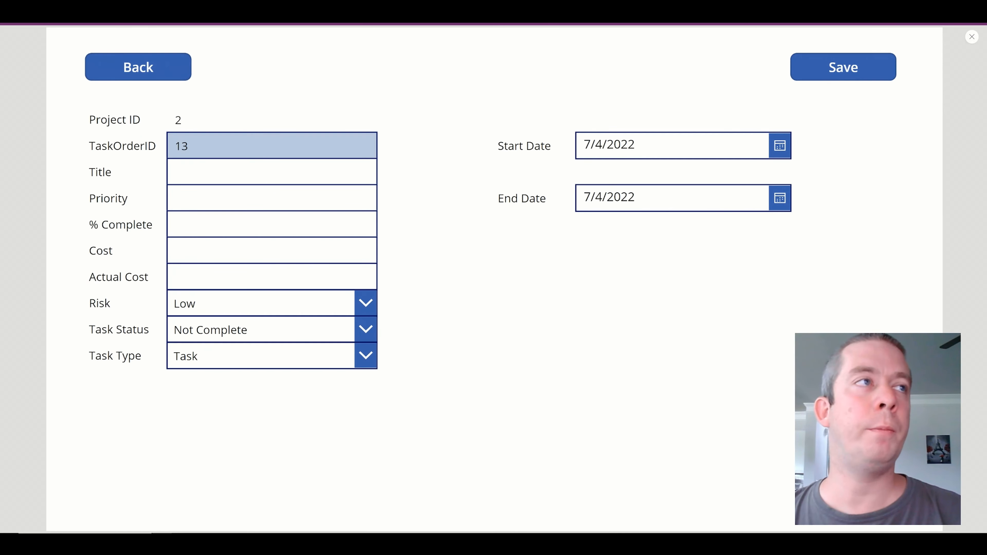
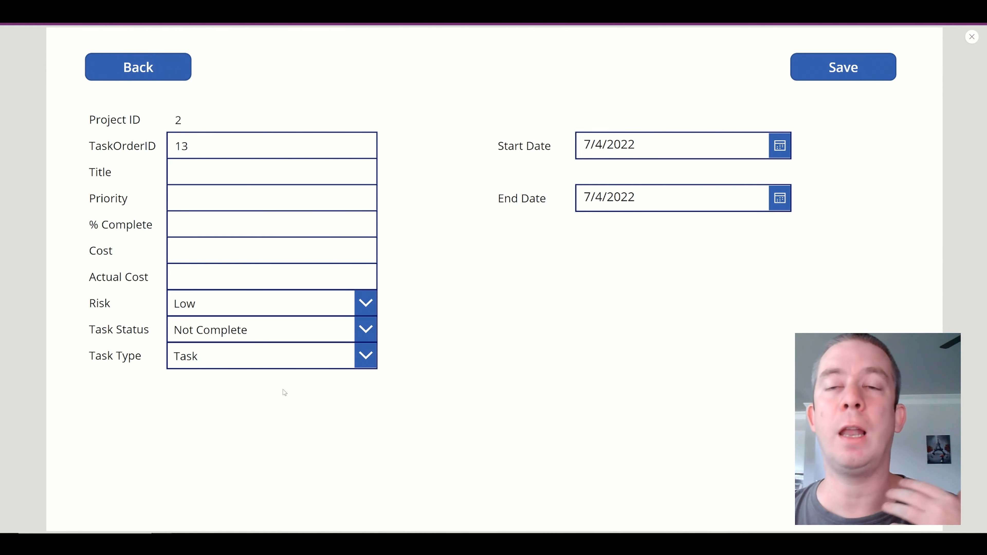
click(972, 36)
Step: Insert a rich text editor below the Task Type drop-down at about X 184, Y 544, and widen it to about 951
click(201, 49)
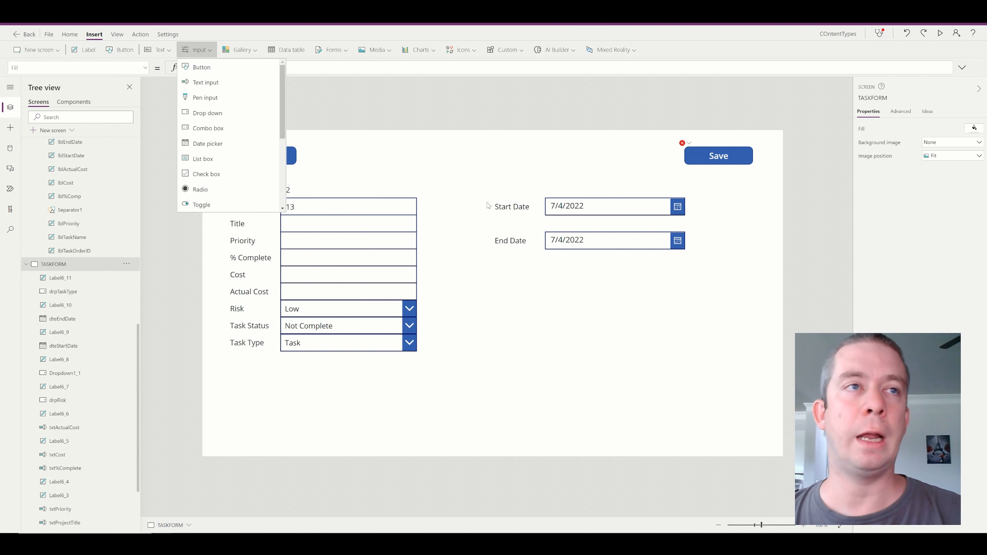
scroll(230, 152, down, 3)
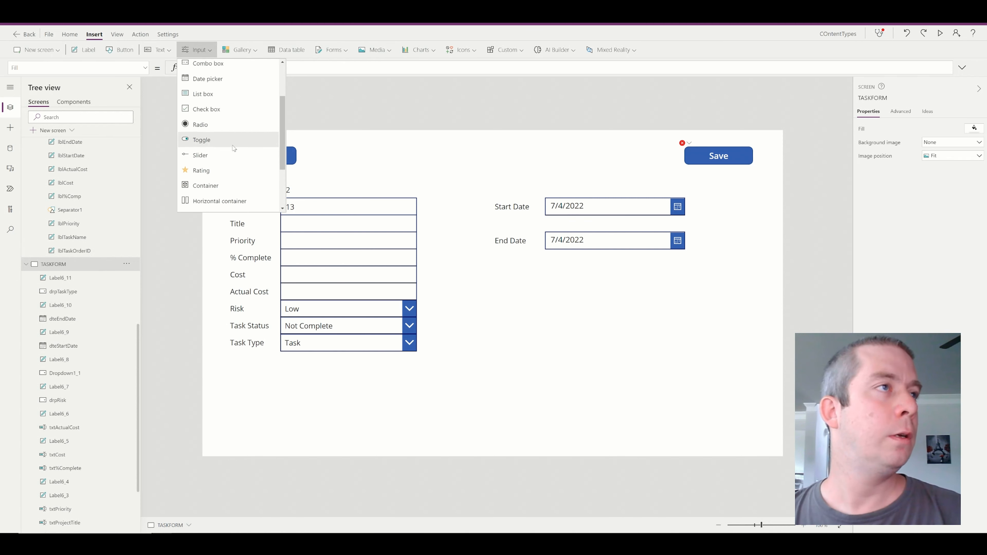
click(158, 50)
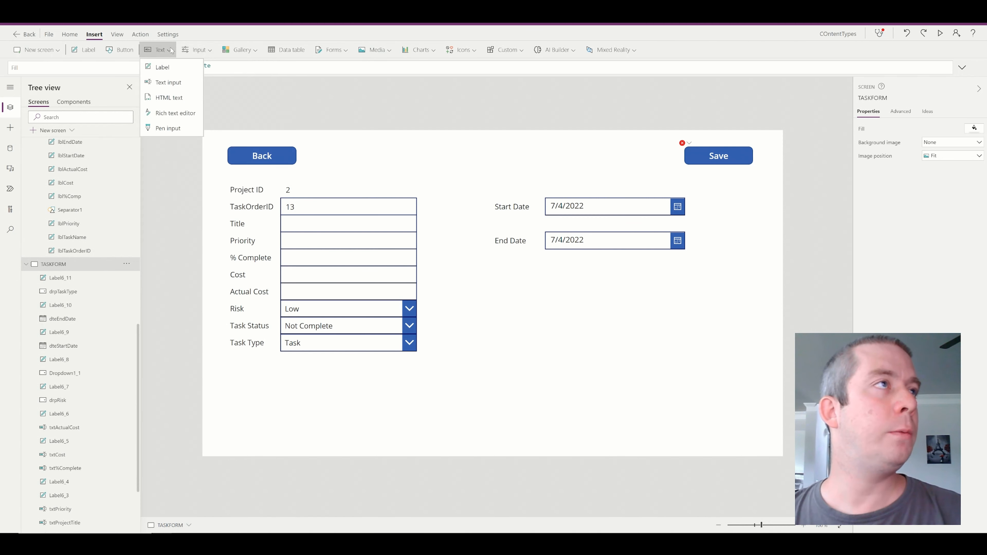
click(175, 113)
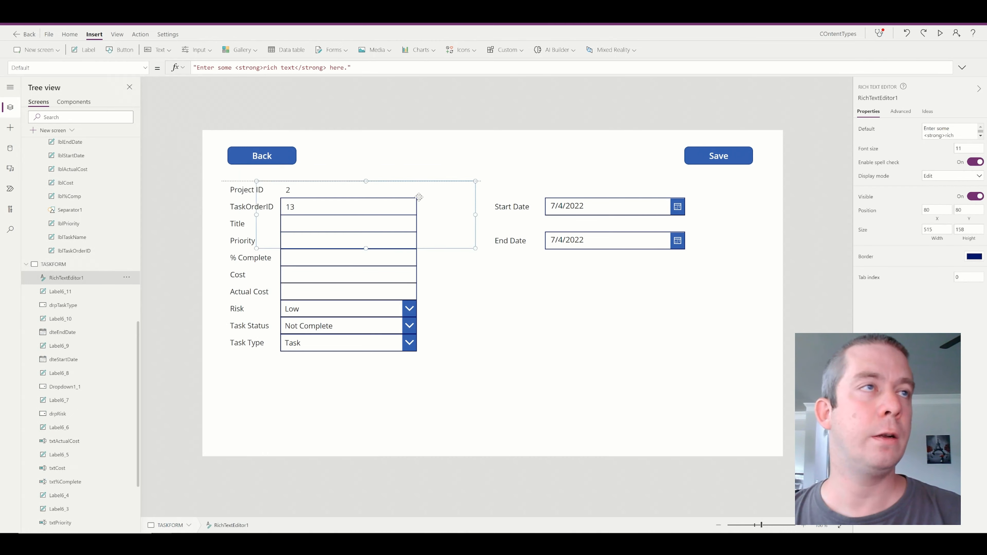
drag(419, 198, 431, 360)
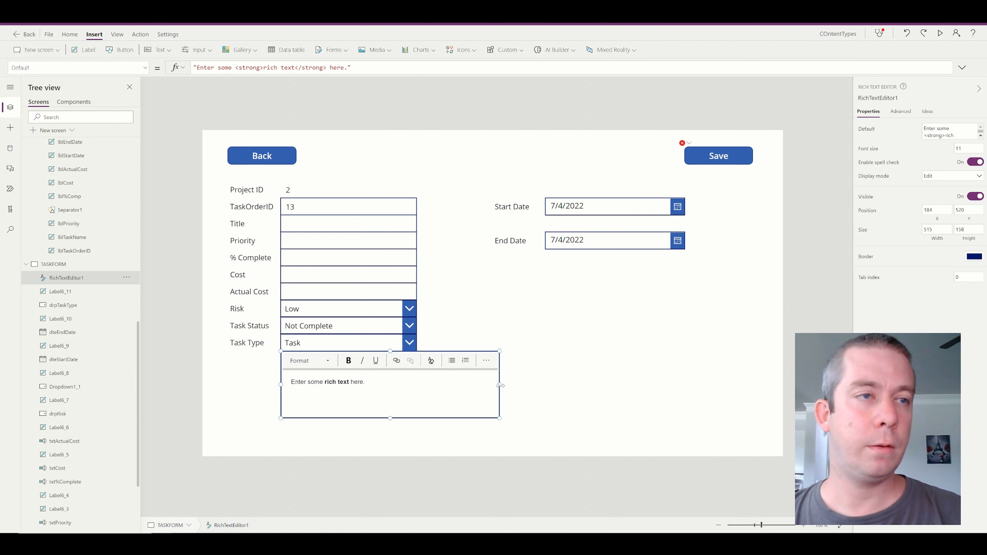
drag(501, 386, 684, 392)
drag(492, 388, 494, 397)
Step: Duplicate the Task Type label, place the copy beside the rich text editor and set its text to "Comments"
click(256, 345)
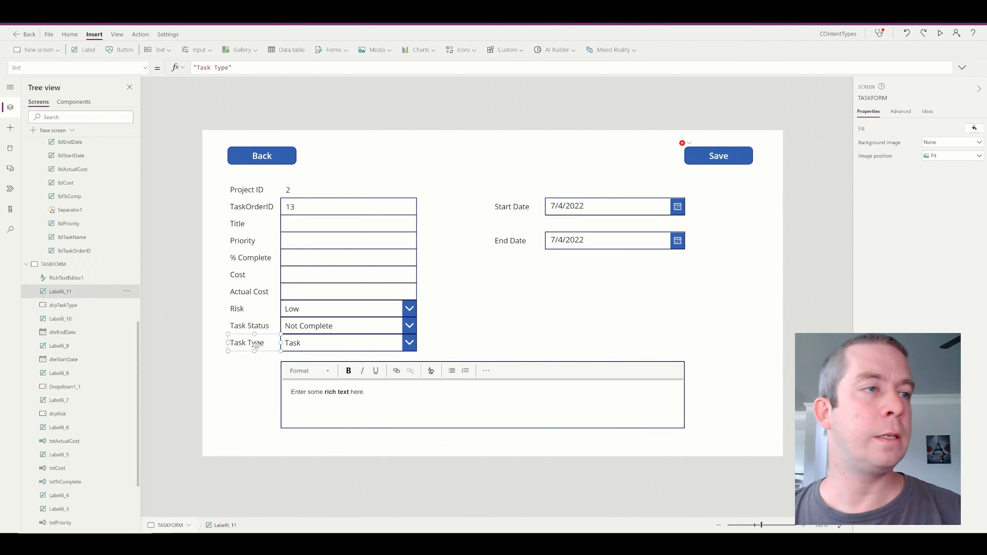
key(ctrl+c)
key(ctrl+v)
drag(258, 350, 258, 369)
drag(230, 67, 196, 67)
text(C)
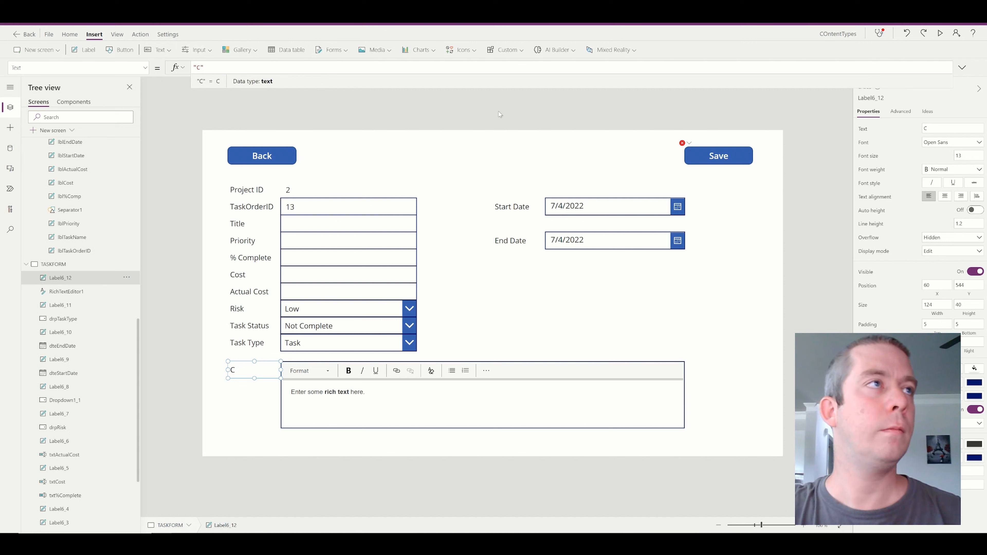
text(omments)
Step: Clear the rich text editor's default text, leaving an empty string
click(339, 405)
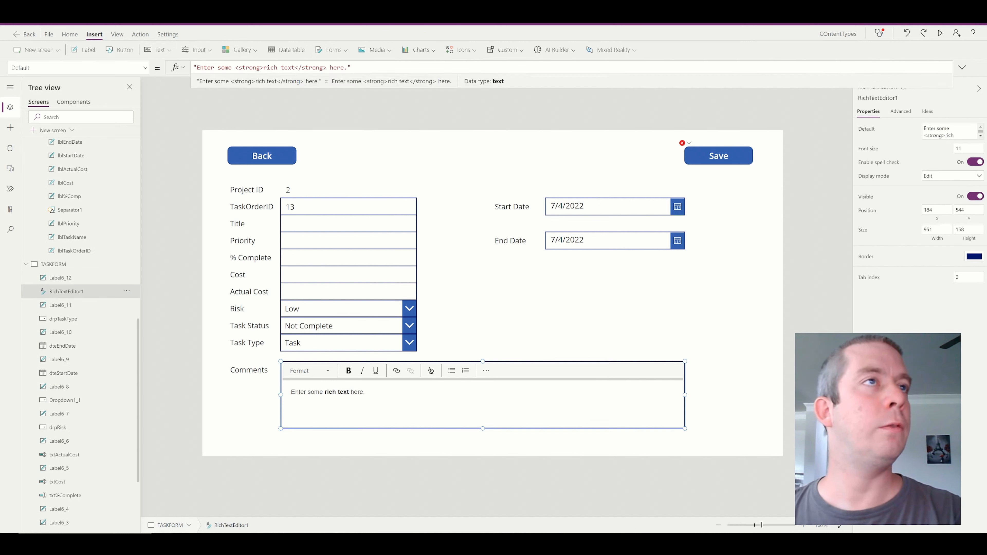
drag(350, 68, 196, 68)
key(BackSpace)
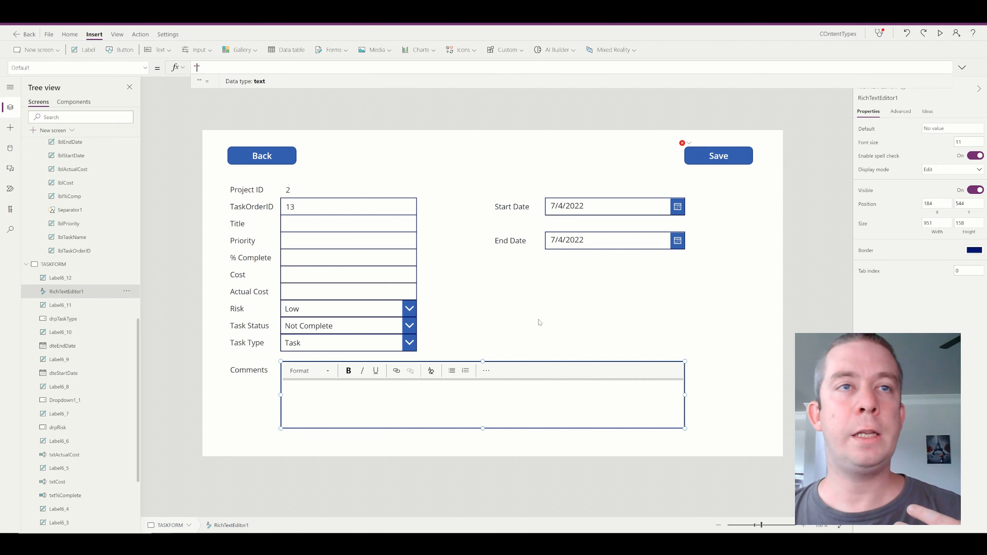
click(540, 323)
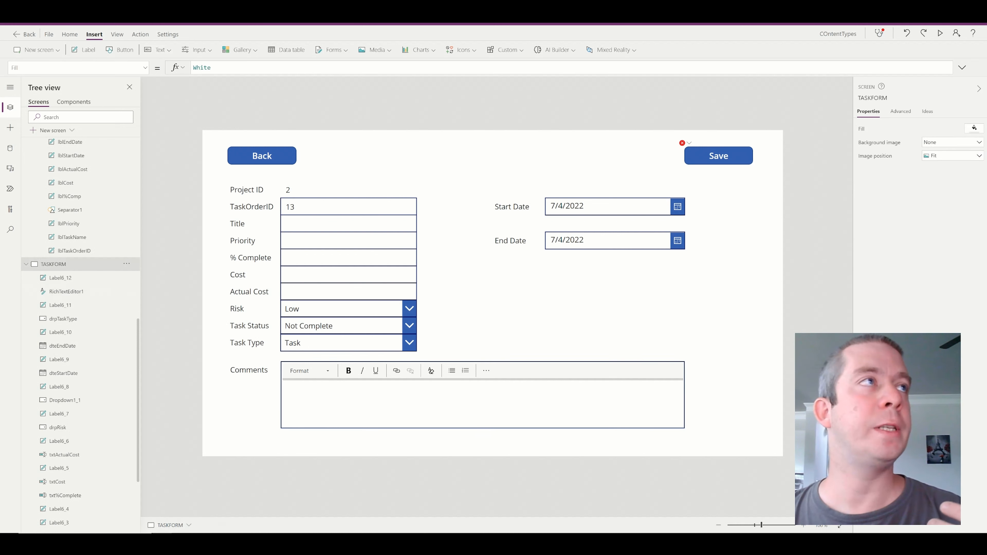
Step: Switch to the ProjectTasksList in SharePoint and open its list settings
key(alt+Tab)
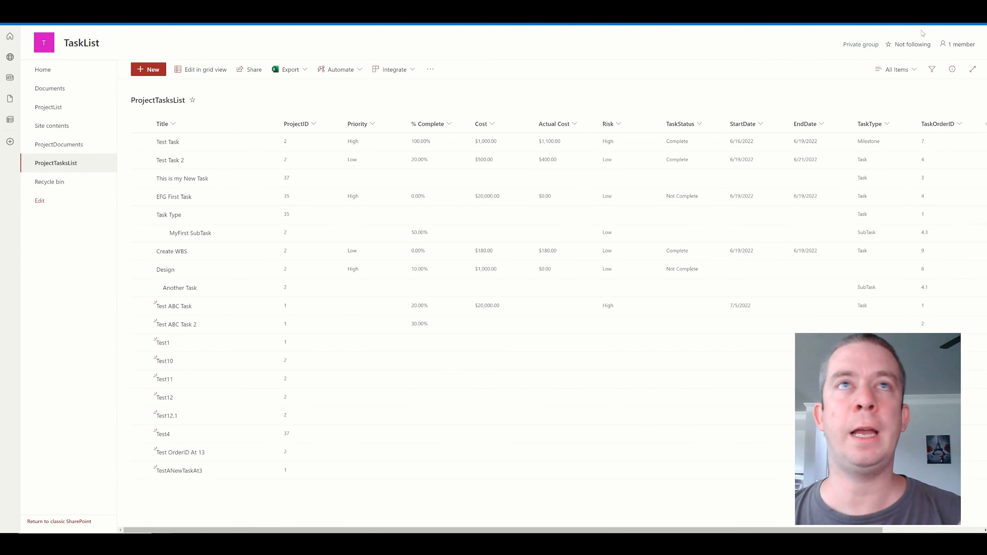
click(941, 22)
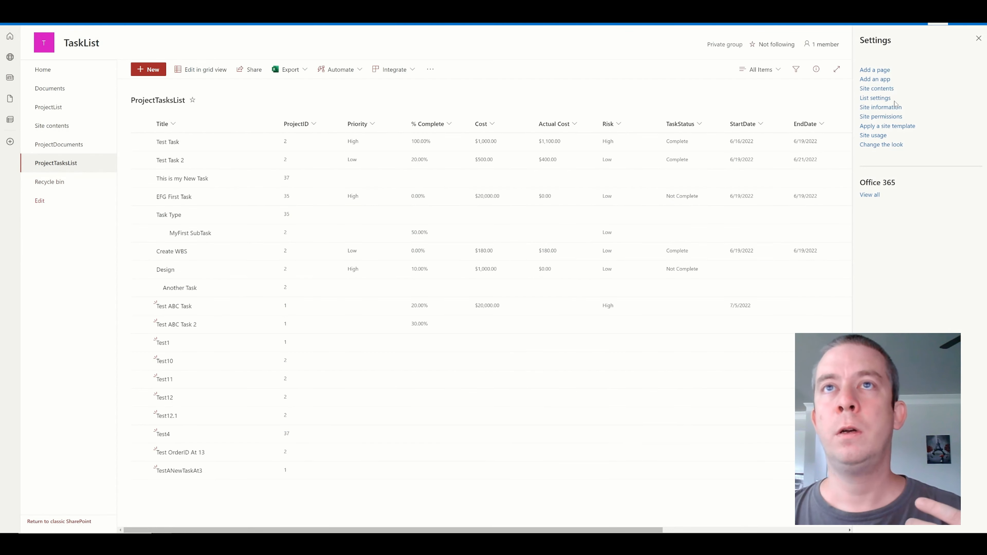
click(877, 100)
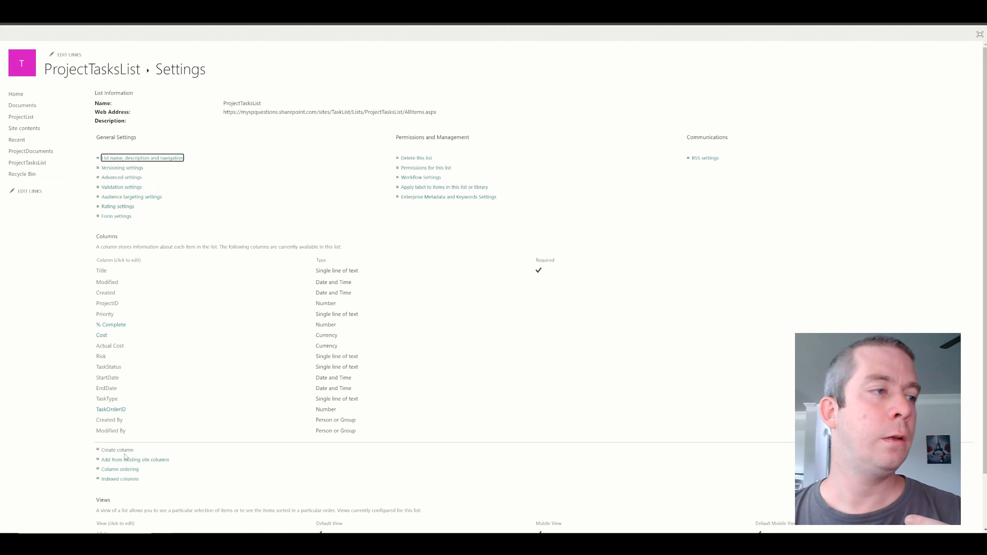
Step: Create a list column named "Comment" of type Multiple lines of text
drag(123, 450, 124, 449)
click(120, 452)
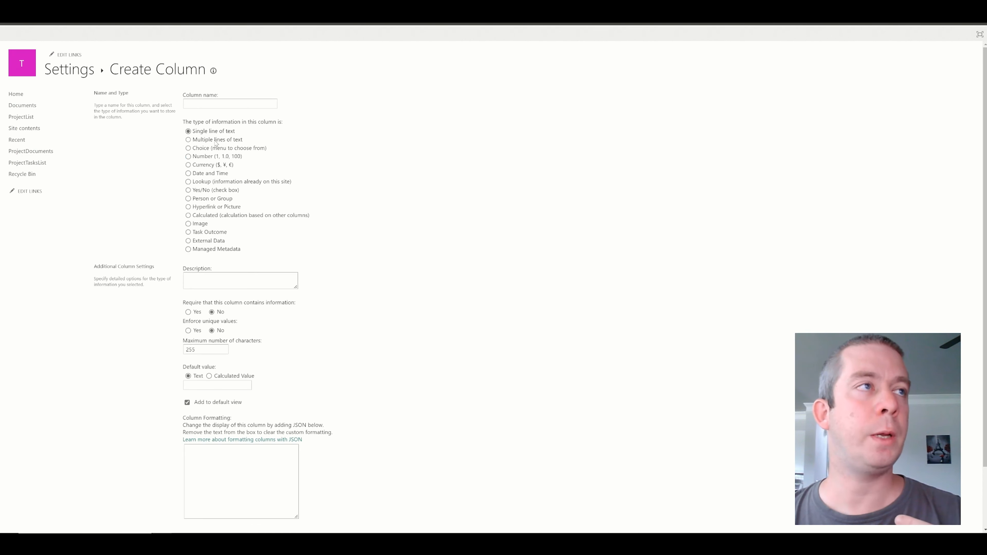
click(230, 104)
text(Comment)
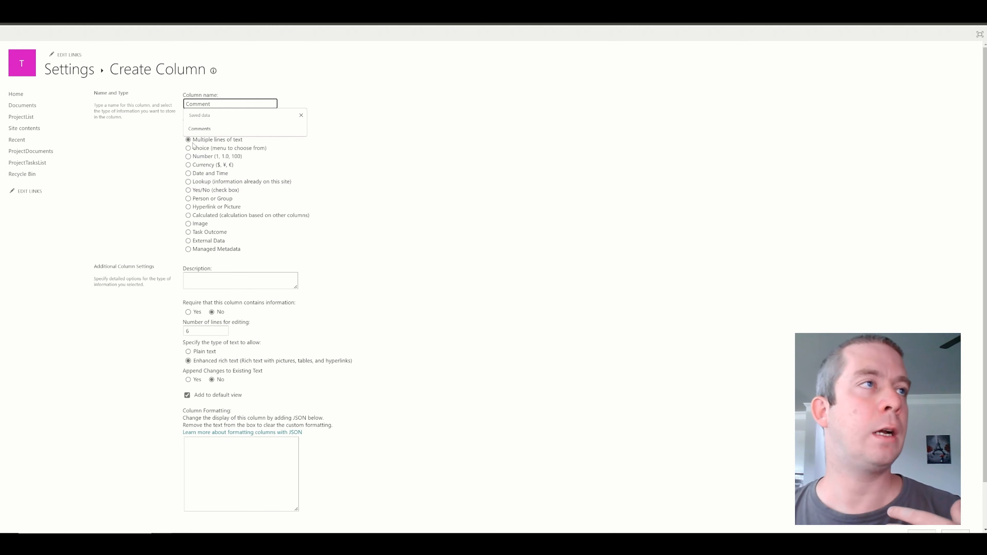
click(453, 360)
scroll(431, 348, down, 1)
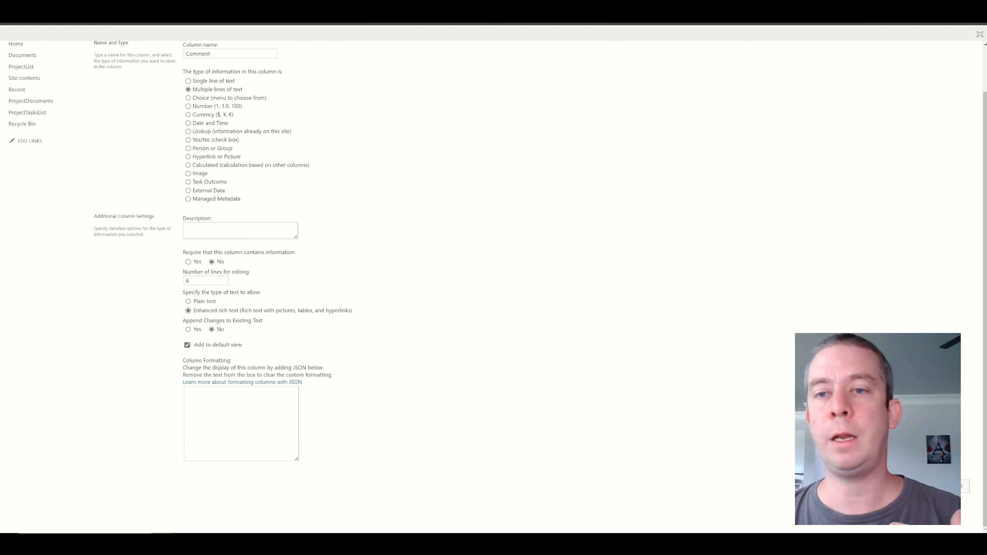
click(916, 486)
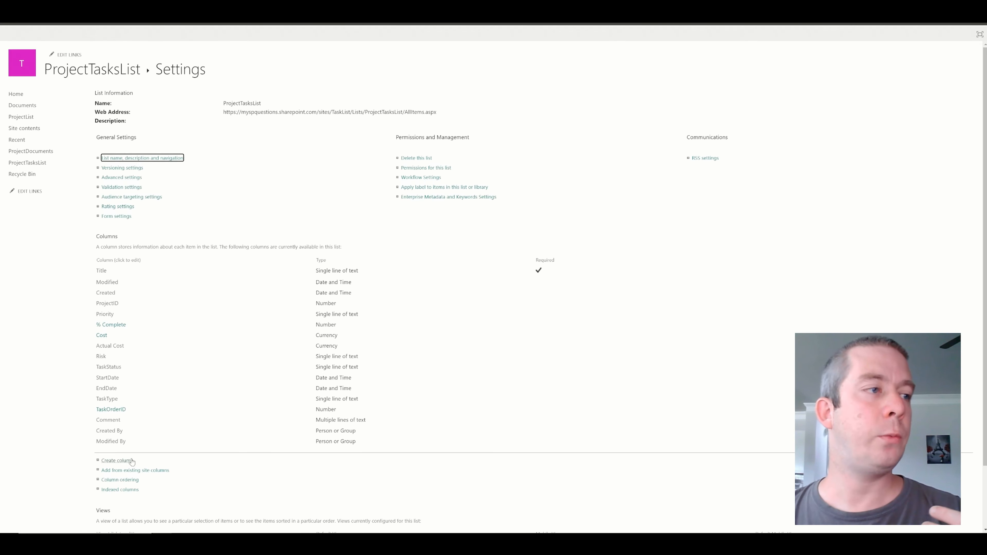
Step: Switch back to Power Apps and refresh the ProjectTasksList data source
click(112, 6)
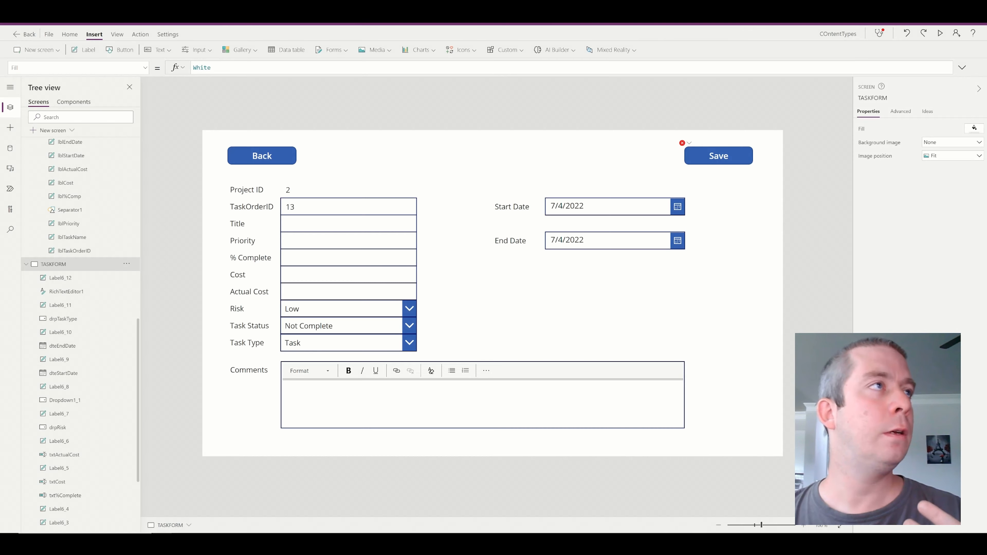
click(10, 148)
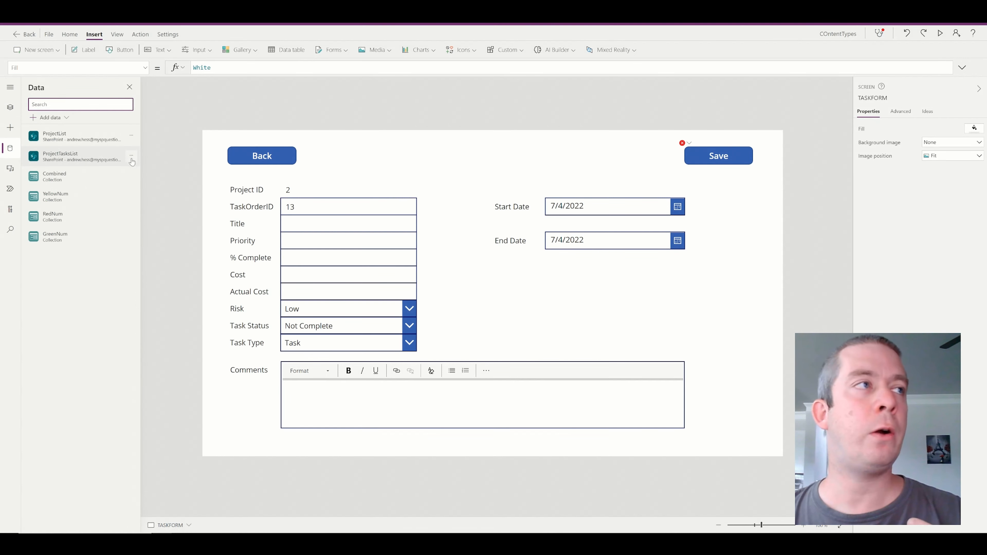
click(132, 156)
click(145, 186)
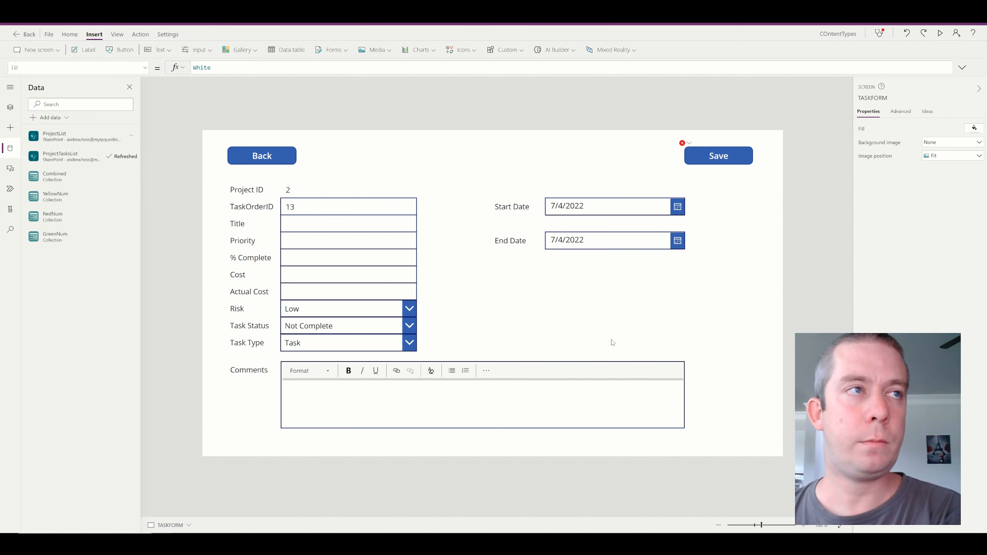
Step: Replace the Save button's OnSelect formula with the beginning of a Patch call on ProjectTasksList, opening its record
click(687, 153)
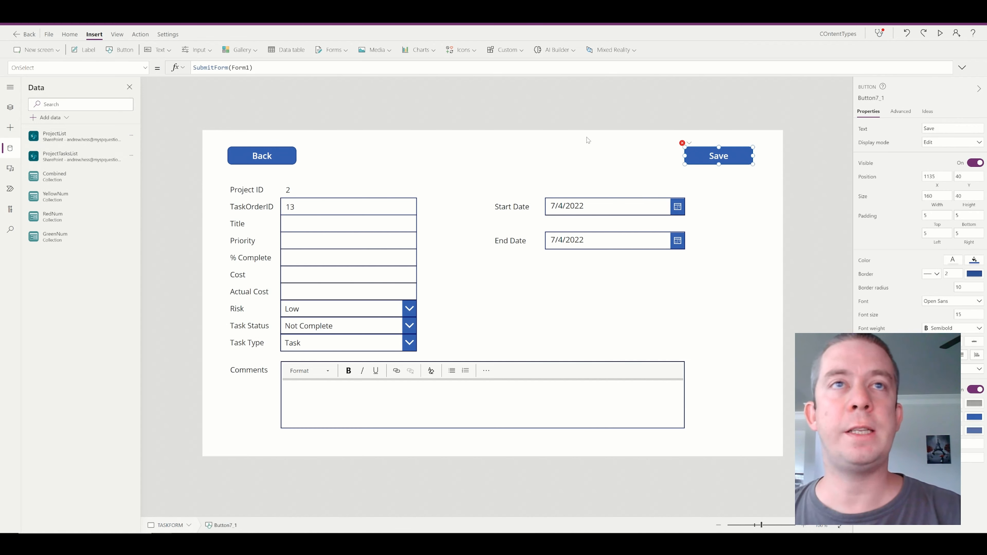
triple_click(351, 65)
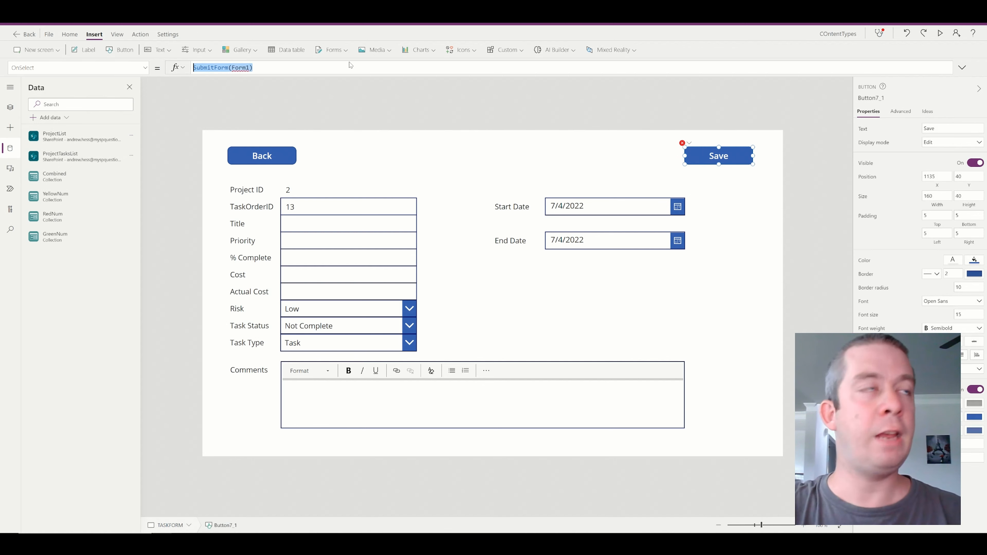
text(Patch()
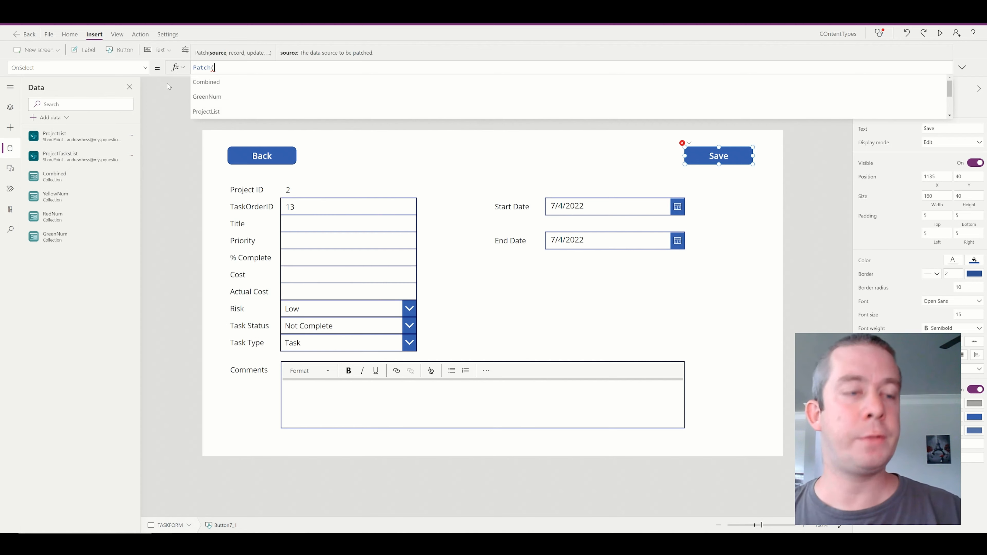
key(ctrl+z)
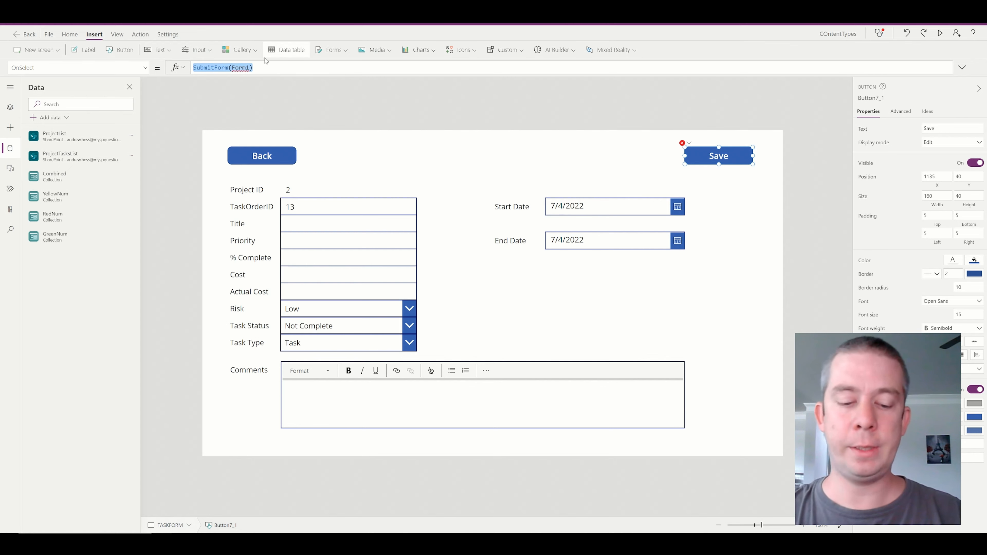
text(Patch()
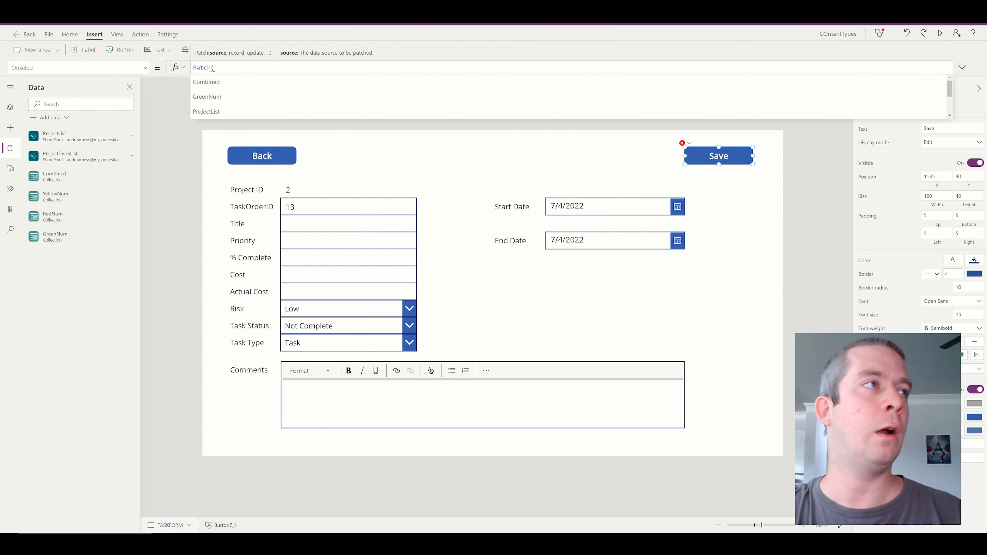
text(Project)
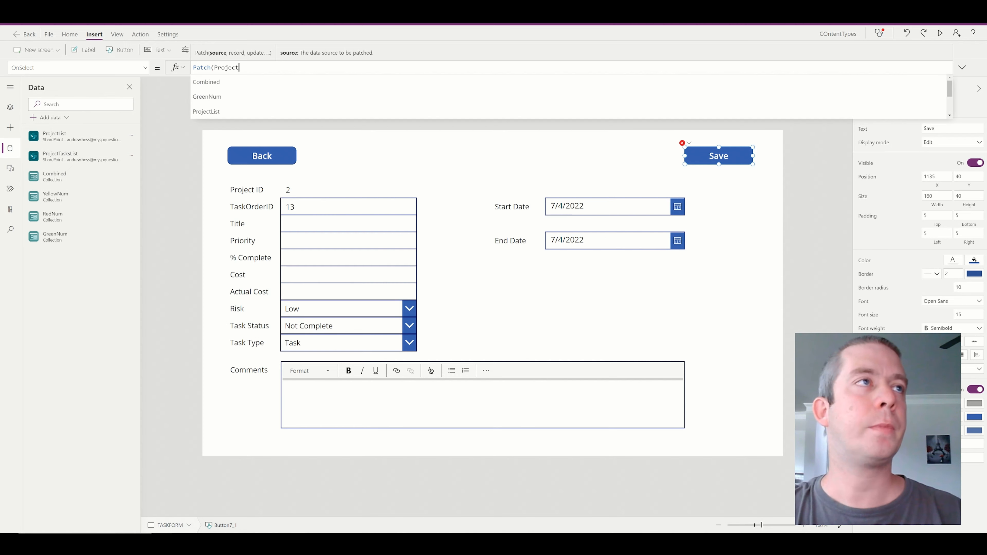
text(TasksList,{)
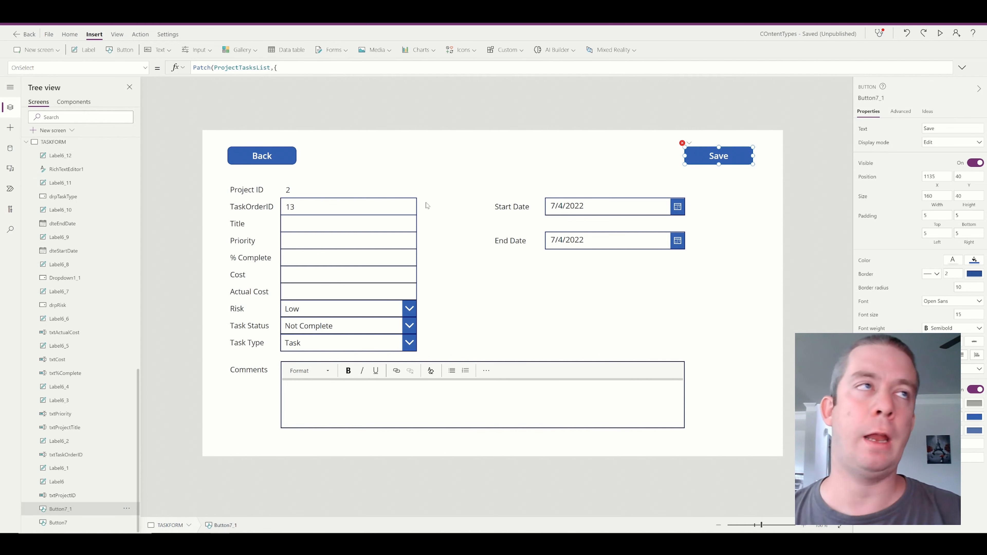
Step: Add the ProjectID field to the Patch record, taking its value from txtProjectID.Text
click(299, 67)
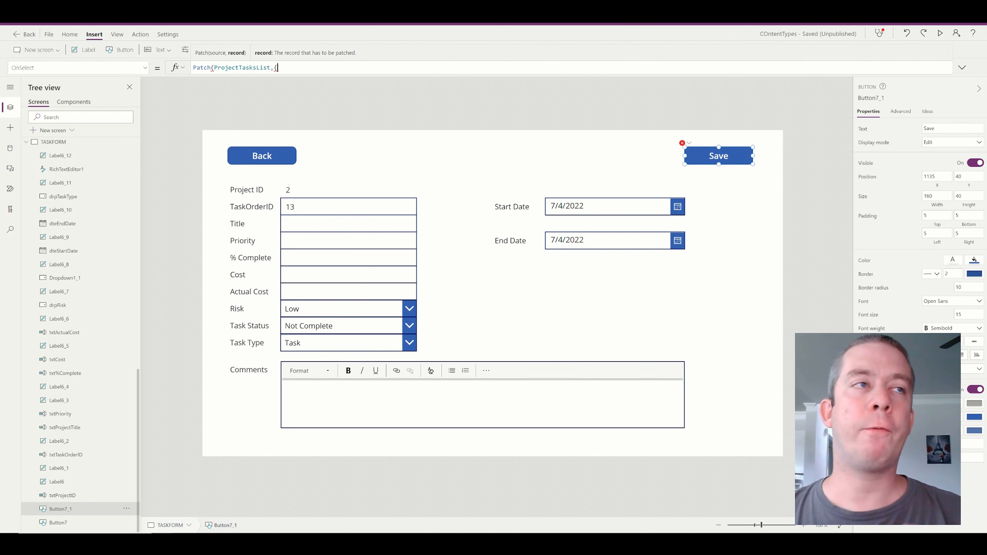
text(ProjectID)
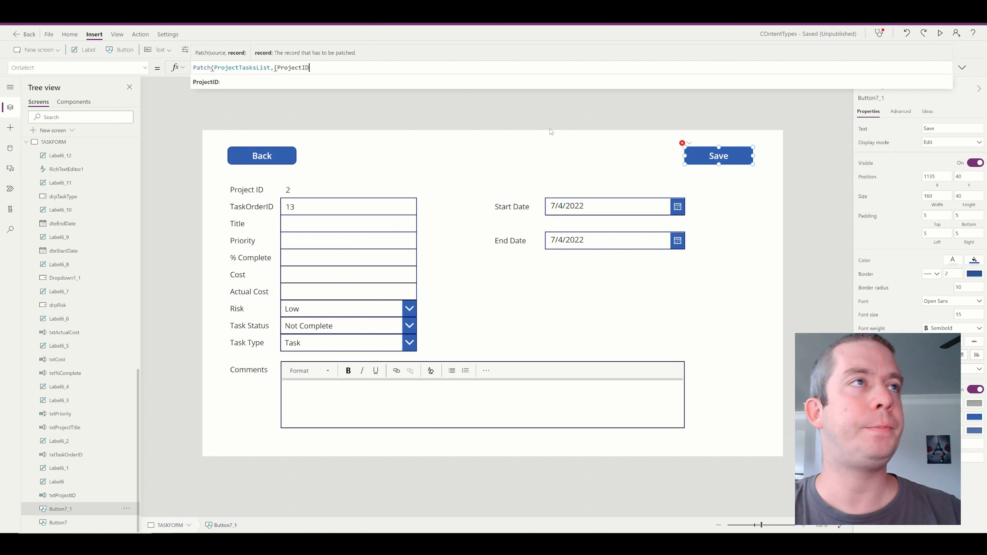
text(:txt)
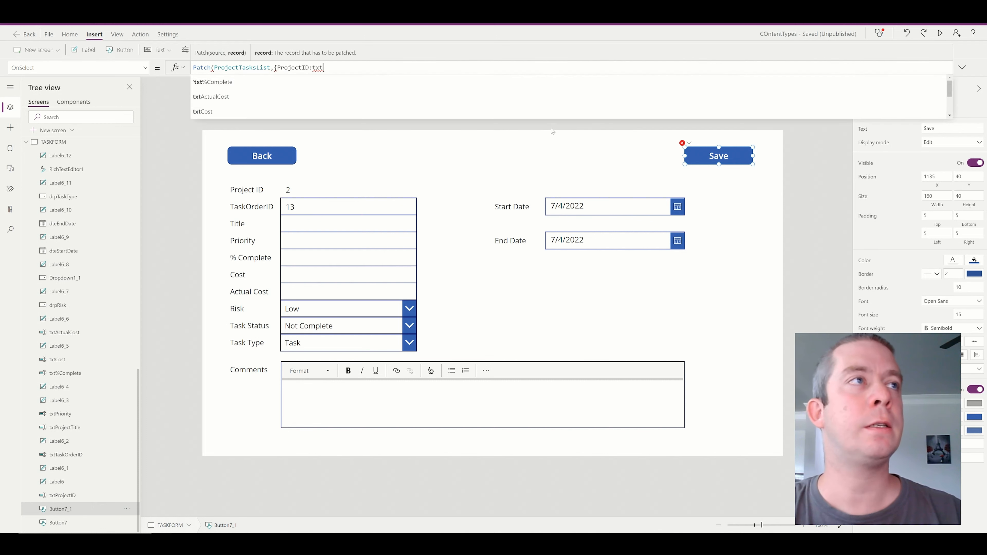
text(ProjectID.)
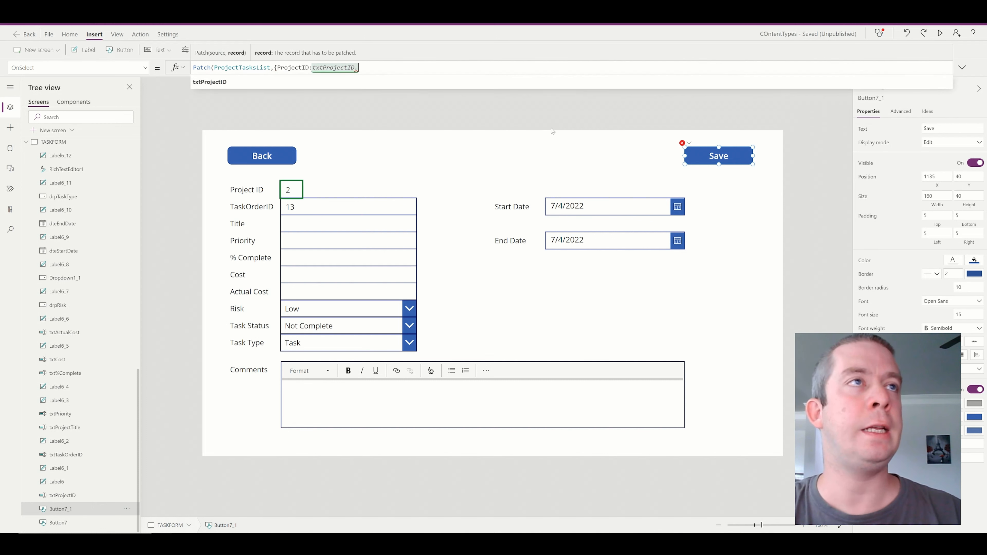
text(Text,)
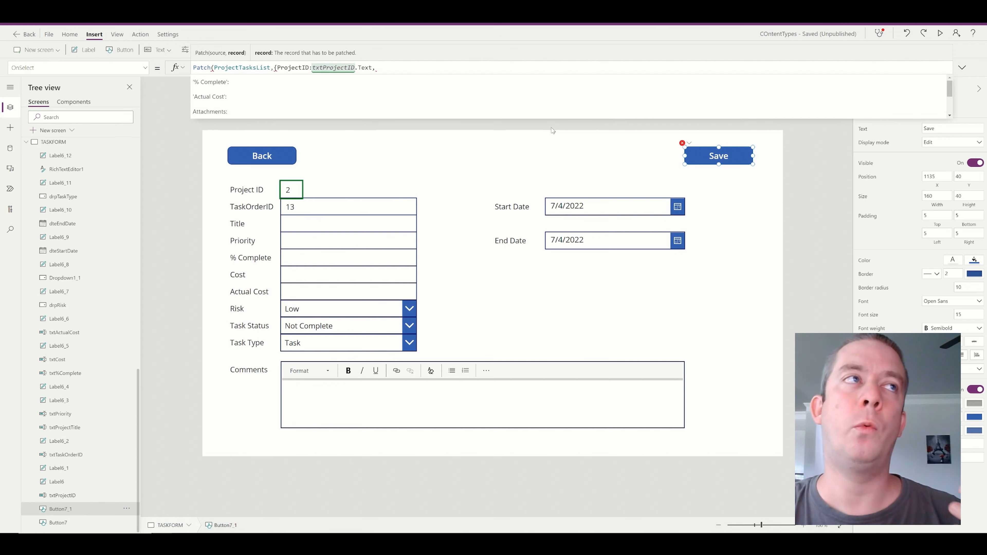
Step: Add the TaskOrderID field with txtTaskOrderID.Text to the Patch record and close the function's parenthesis
text(TaskOrderID:)
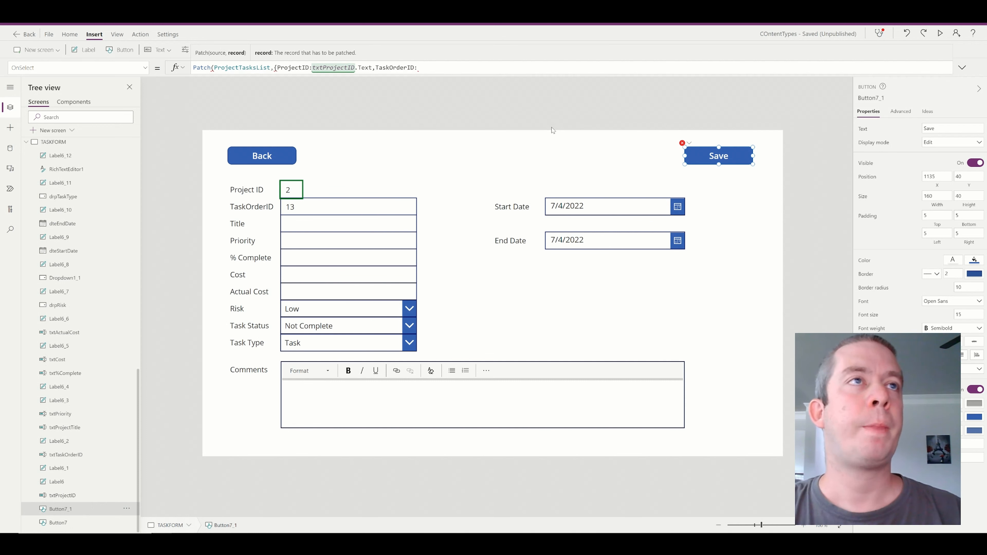
text(txt)
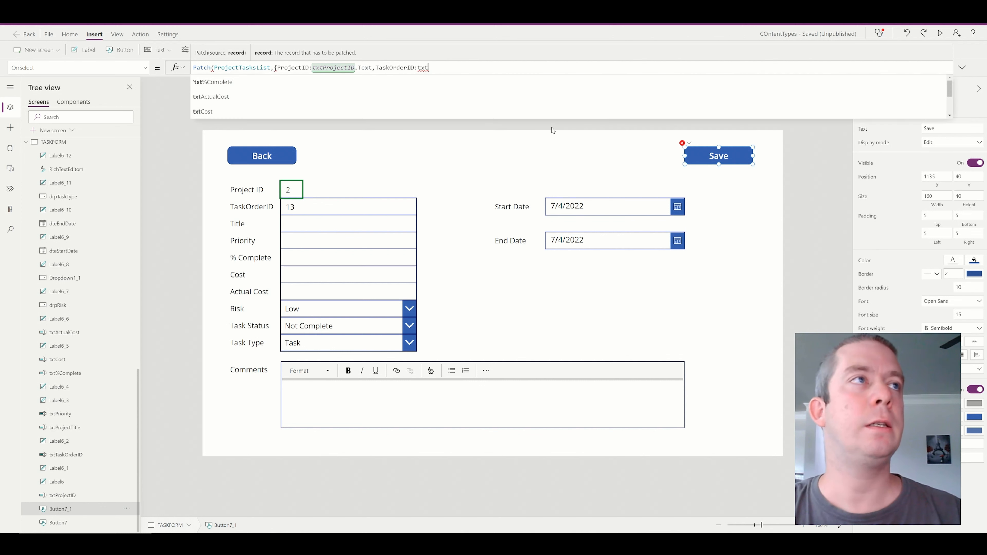
text(TaskOrderID.TExt)
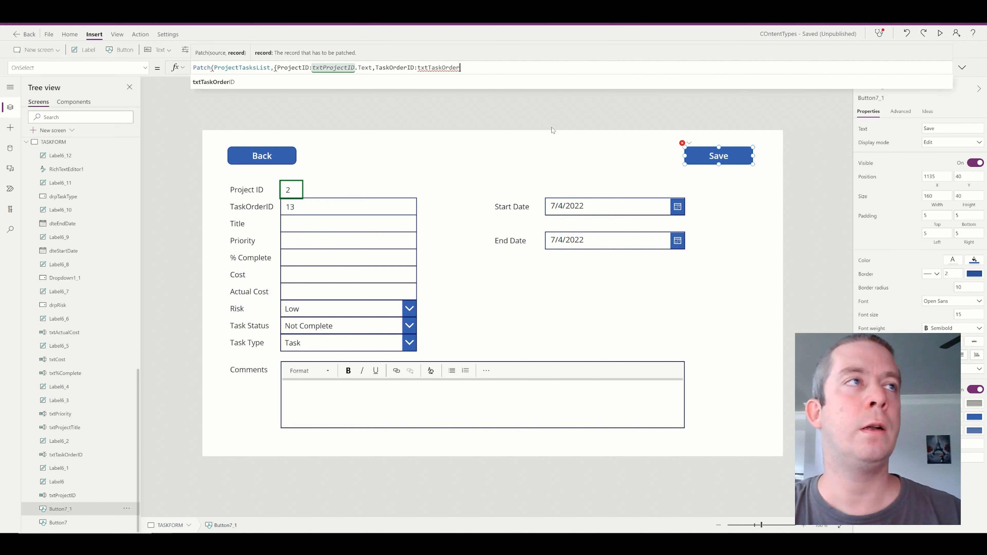
key(BackSpace)
key(BackSpace)
key(BackSpace)
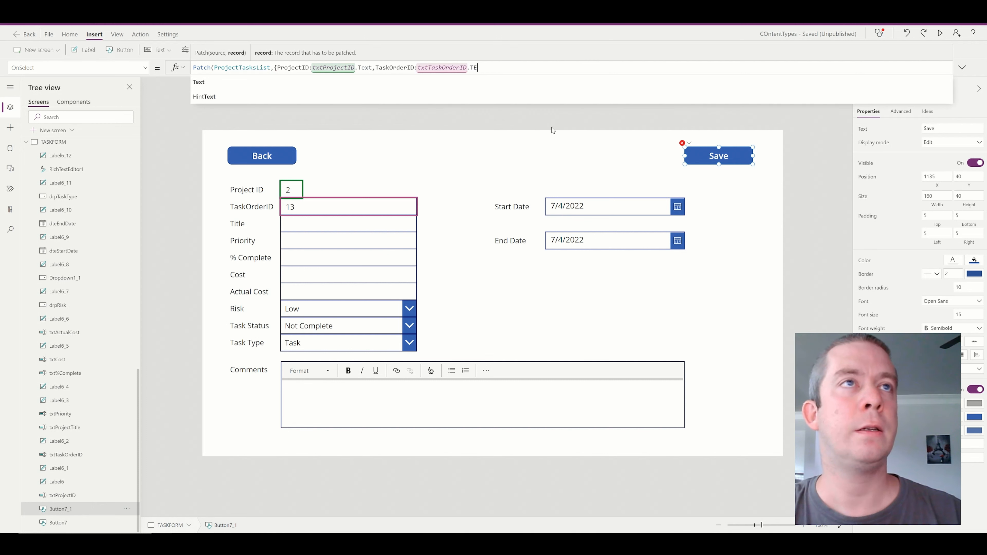
text(ext)
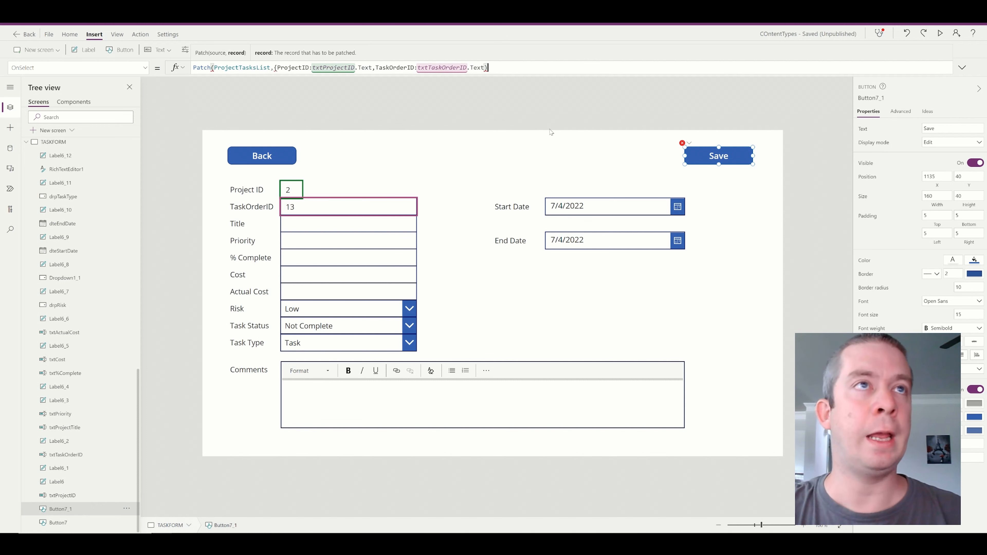
text())
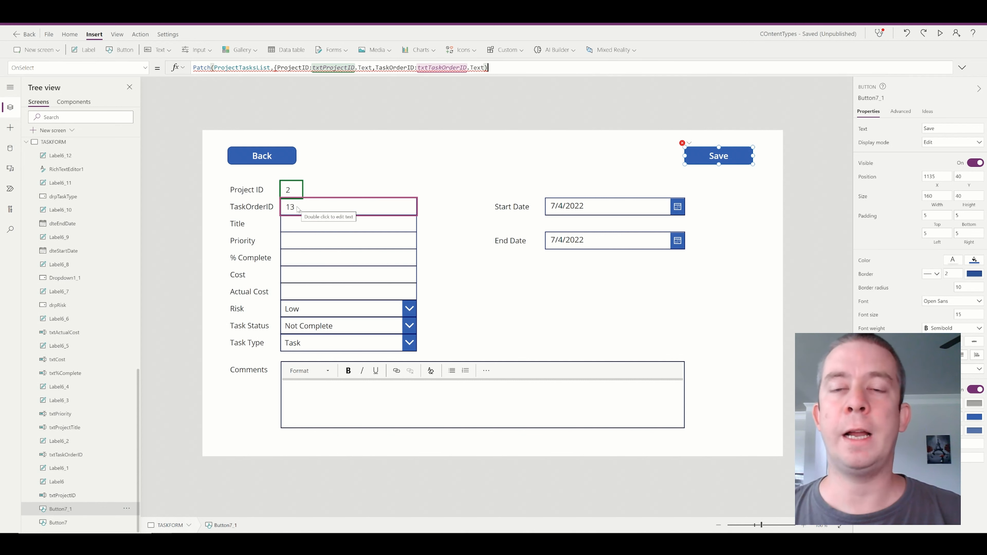
Step: Wrap txtTaskOrderID.Text in a Value() function to convert the TaskOrderID input to a number
click(417, 68)
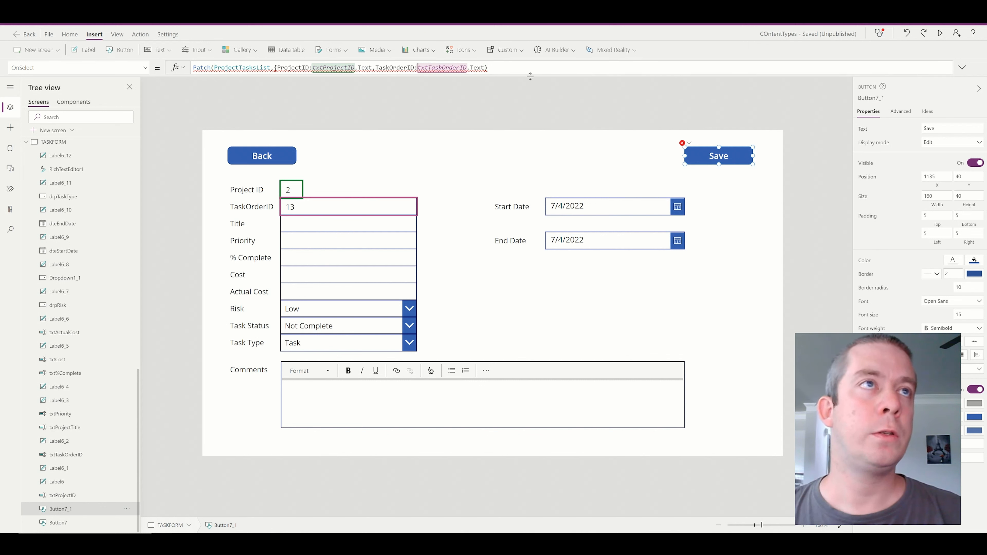
text(Value()
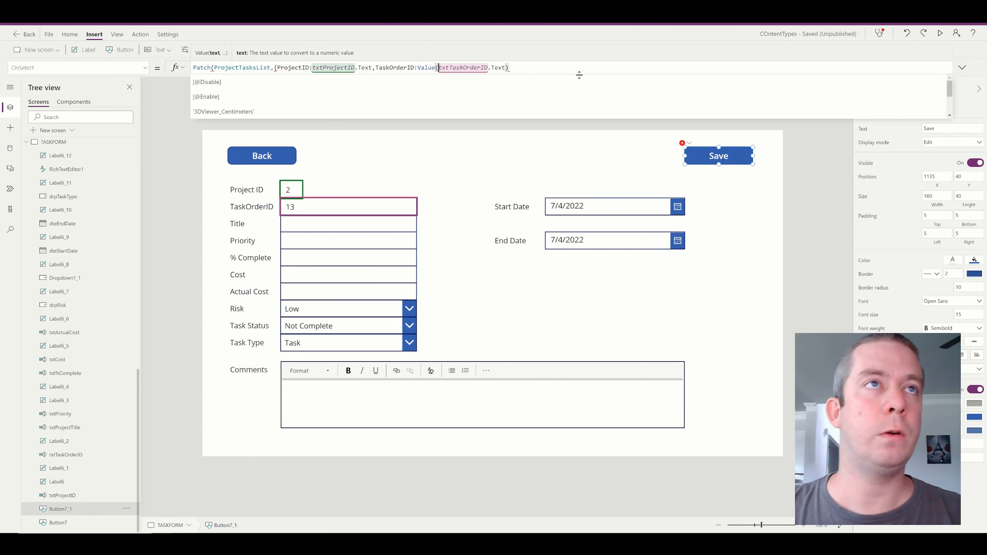
click(517, 66)
text())
click(514, 90)
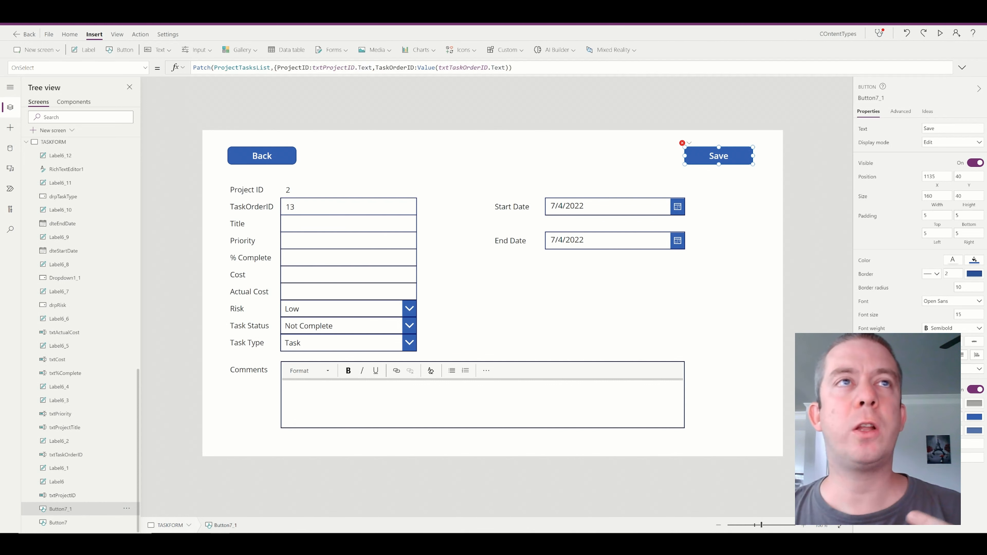
Step: Close the Patch record with a curly brace and wrap txtProjectID.Text in a Value() function
click(509, 68)
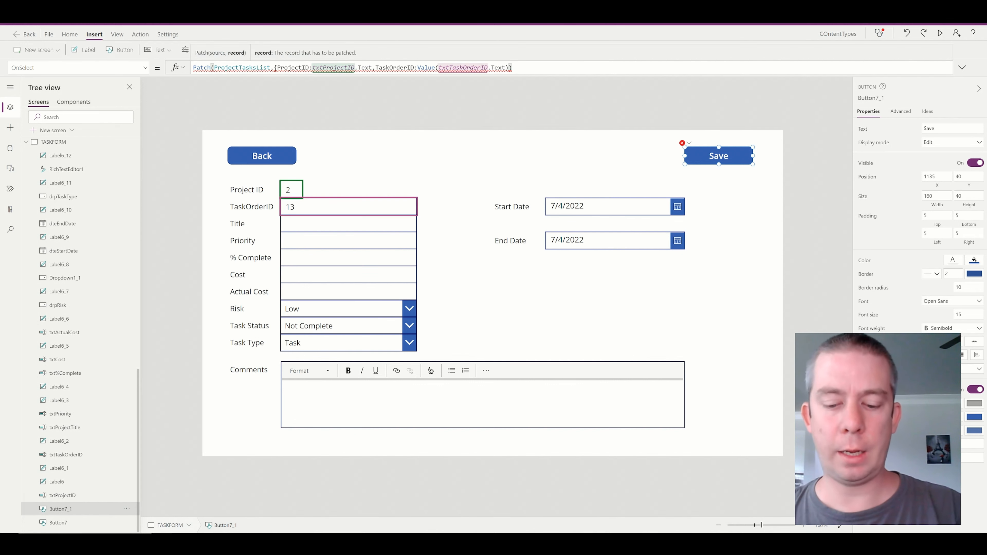
text(})
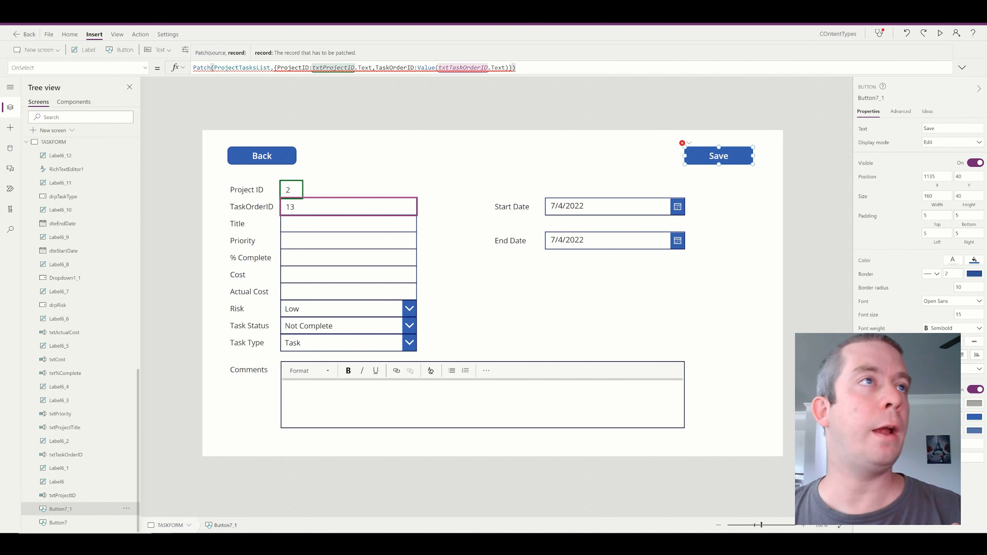
click(313, 67)
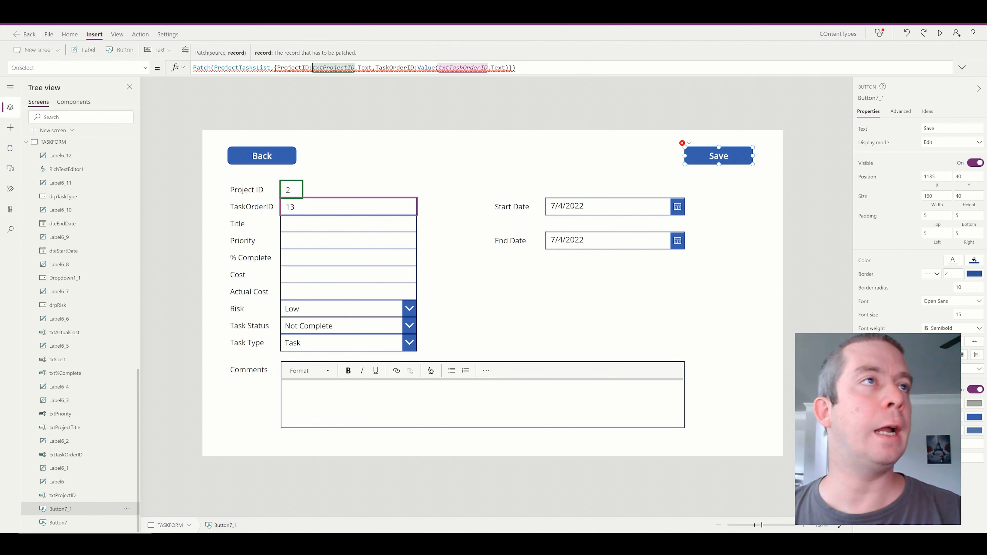
text(Value()
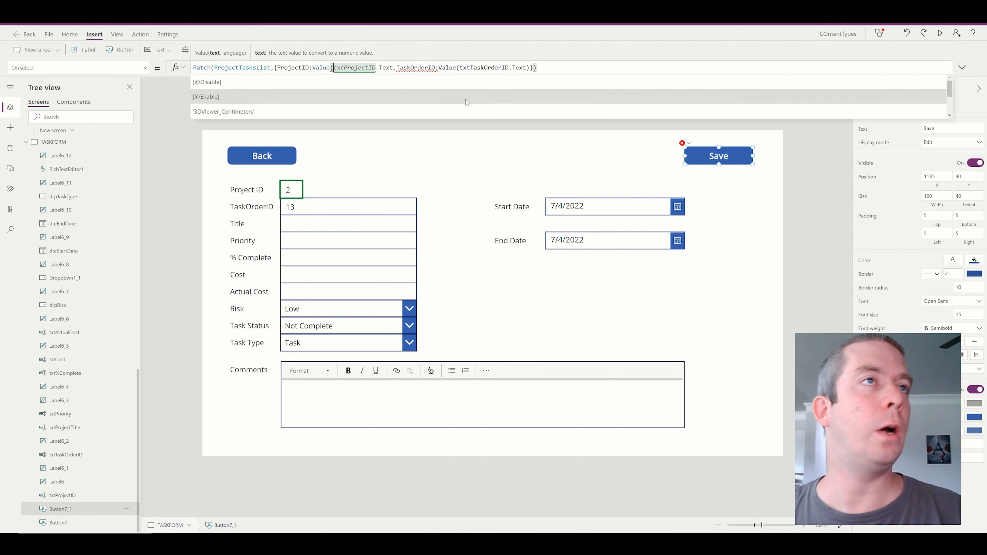
click(393, 68)
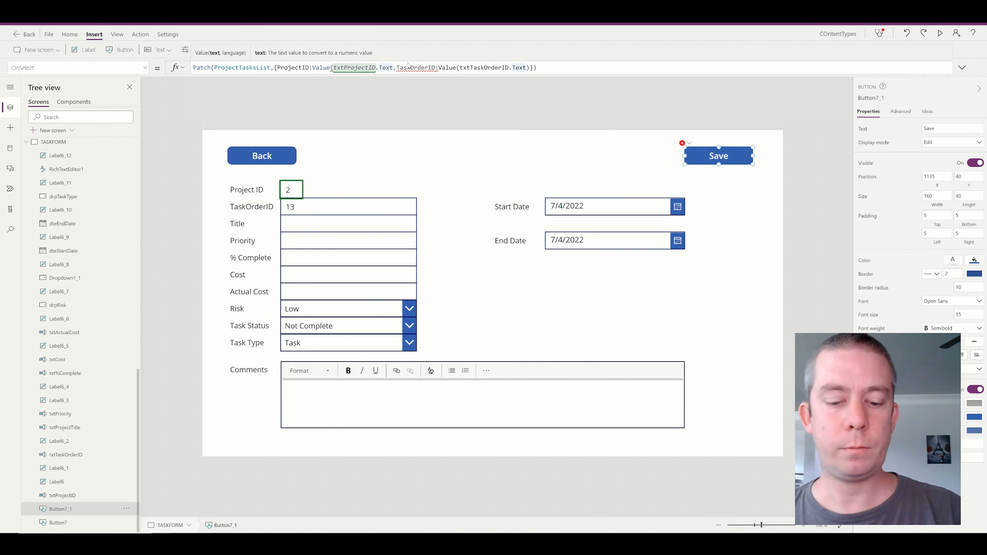
text())
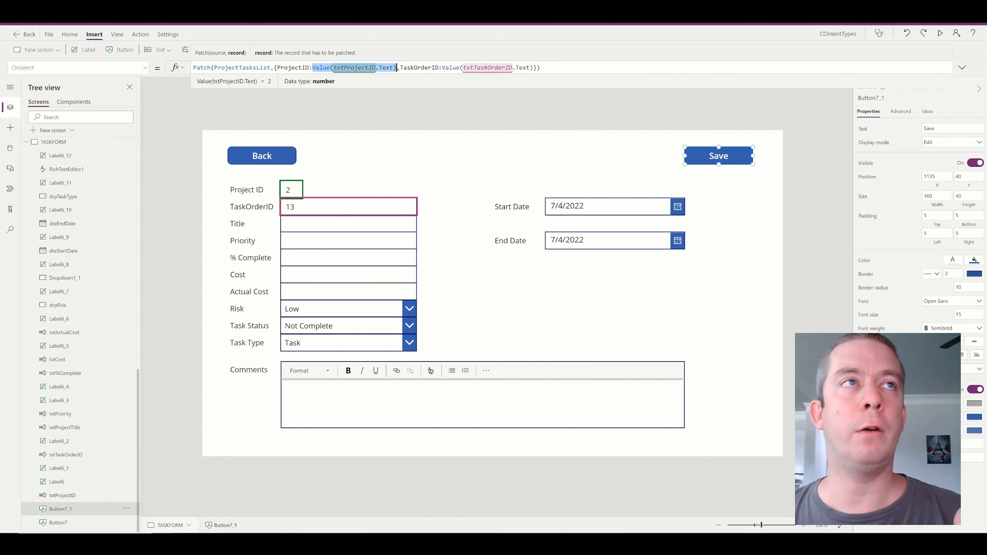
drag(400, 68, 512, 68)
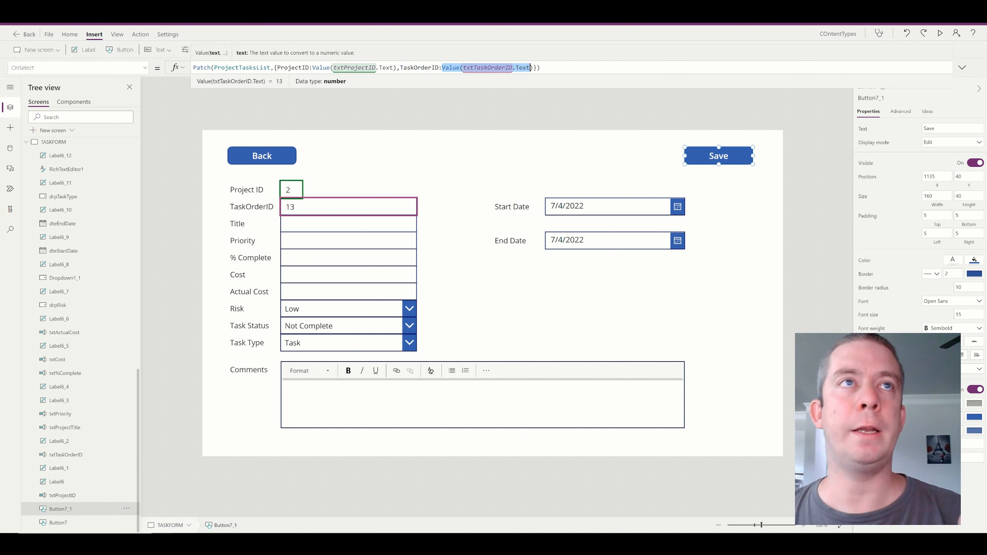
Step: Add the Title field to the Patch record after TaskOrderID, using txtProjectTitle.Text
click(534, 67)
text(,)
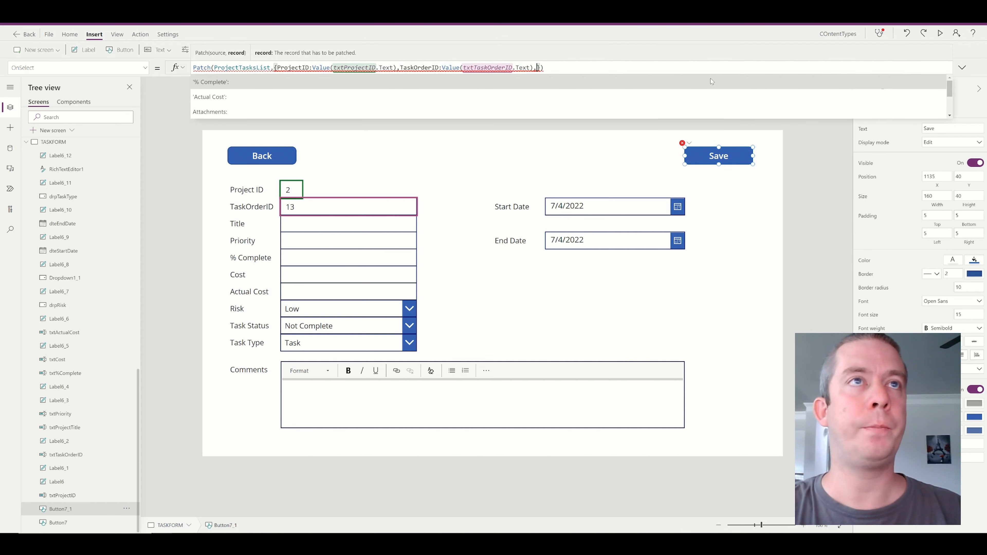
text(Title:tx)
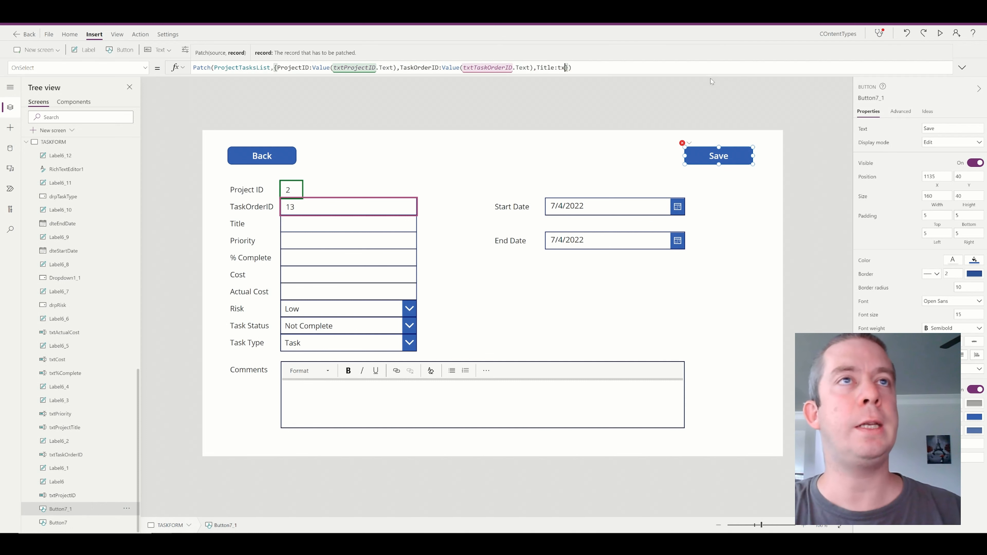
text(tProjectTitle.Text)
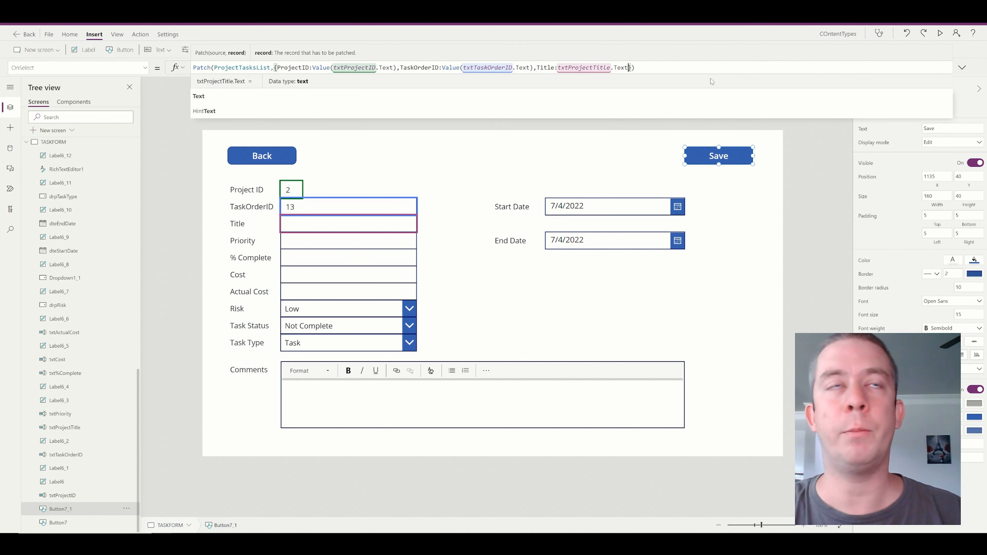
Step: Add Priority as txtPriority.Text, '% Complete' as Value('txt%Complete'.Text) and Cost as Value(txtCost.Text) to the Patch record
text(,)
text(Priority)
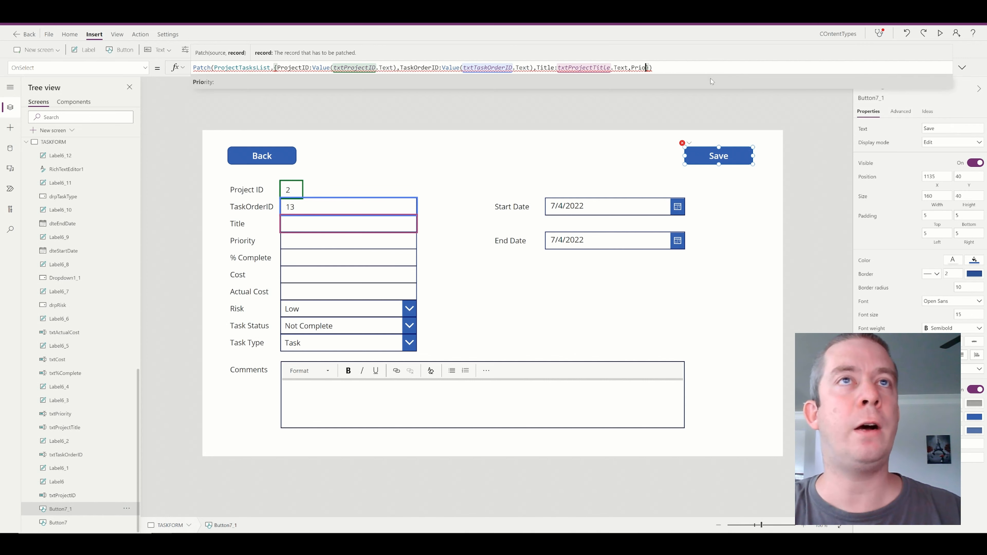
key(Tab)
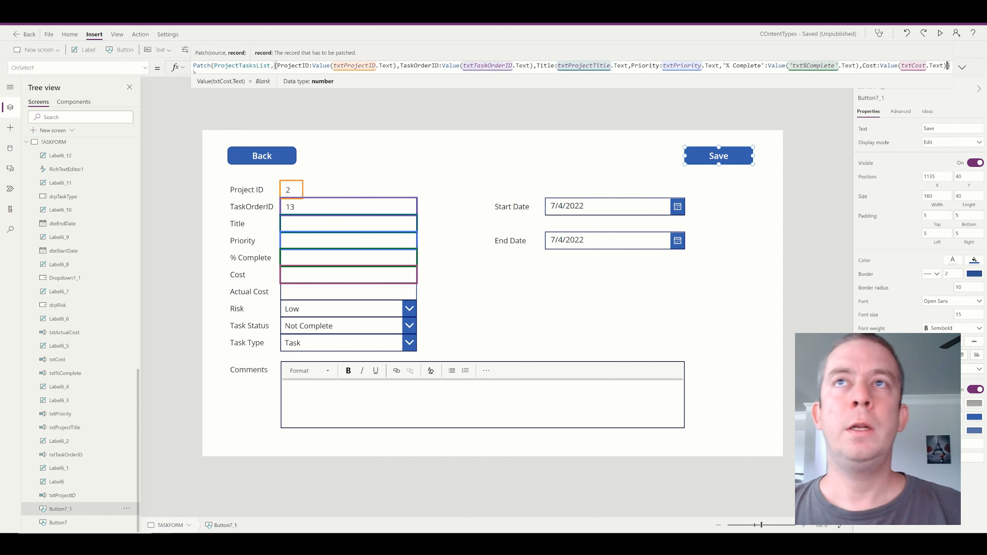
Step: Expand and enlarge the formula editor and auto-format the Patch formula across multiple lines
click(958, 72)
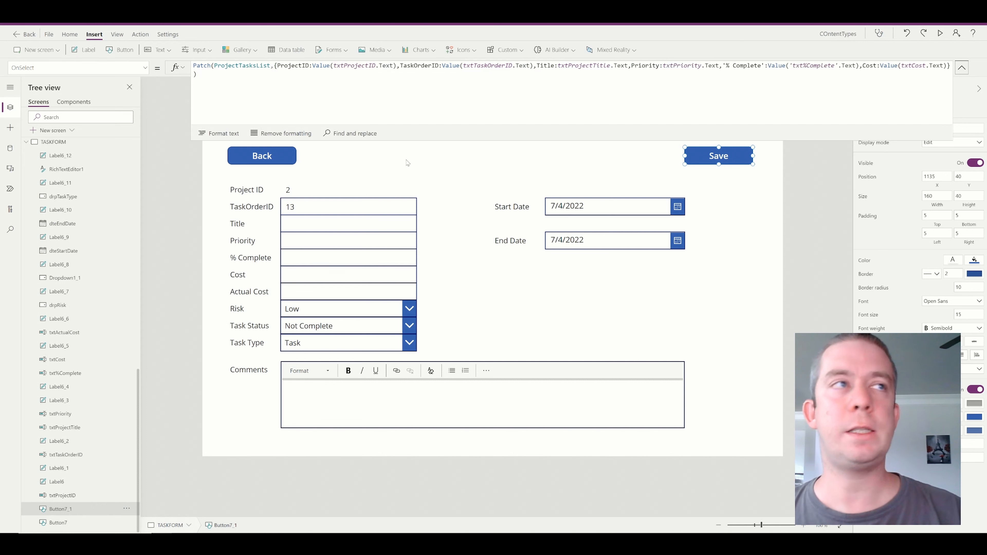
drag(222, 141, 222, 153)
click(218, 145)
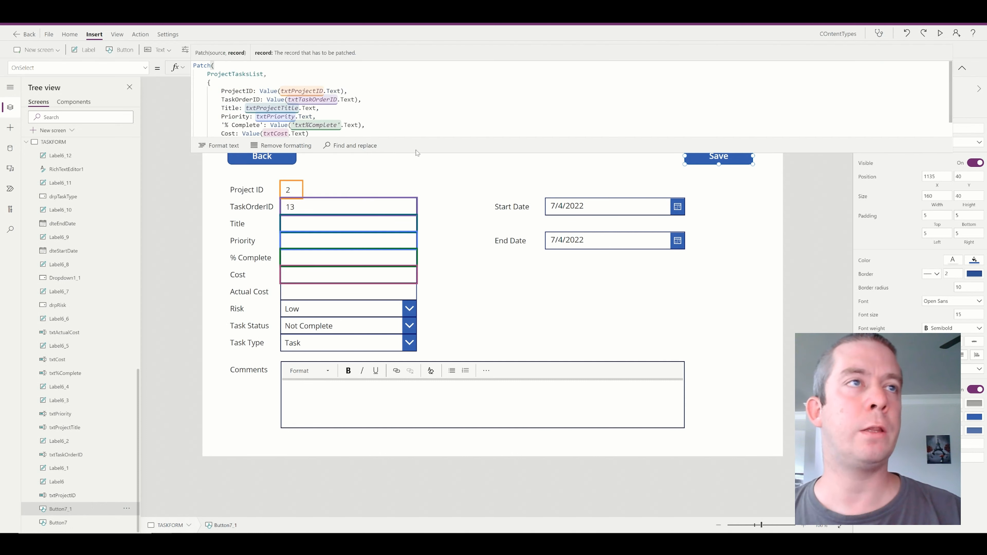
Step: Enlarge the formula editor and add 'Actual Cost' as Value(txtActualCost.Text) to the Patch record after Cost
drag(421, 154, 420, 217)
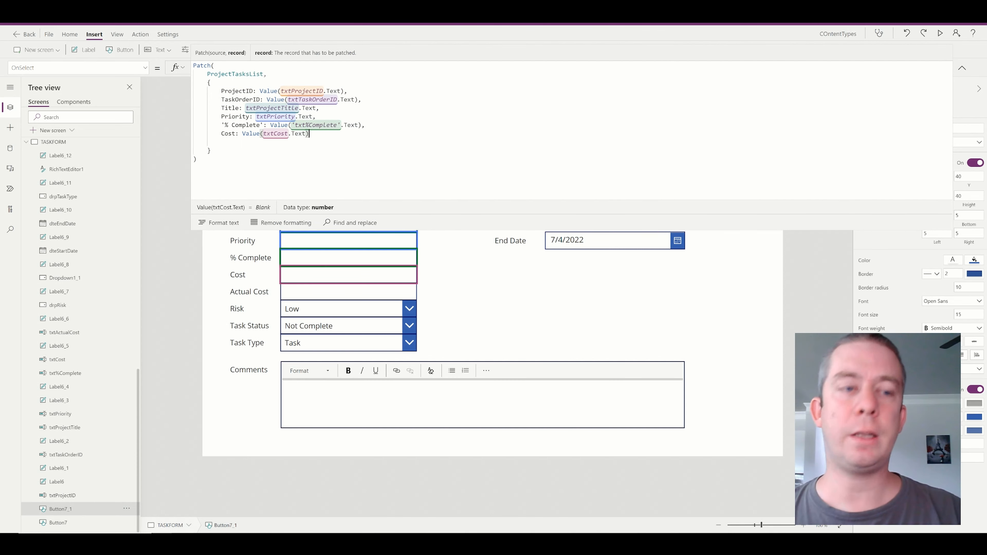
text(,)
key(Return)
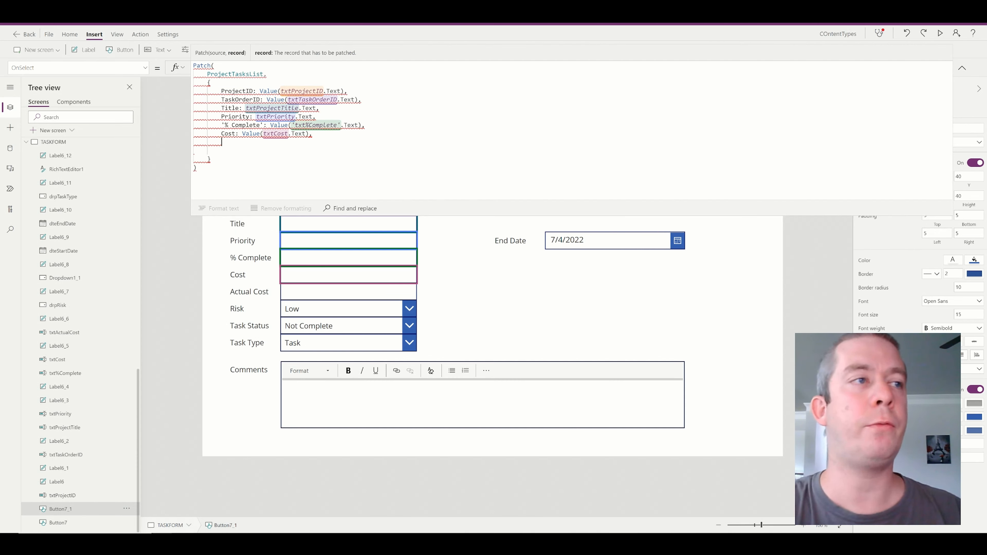
text(Actu)
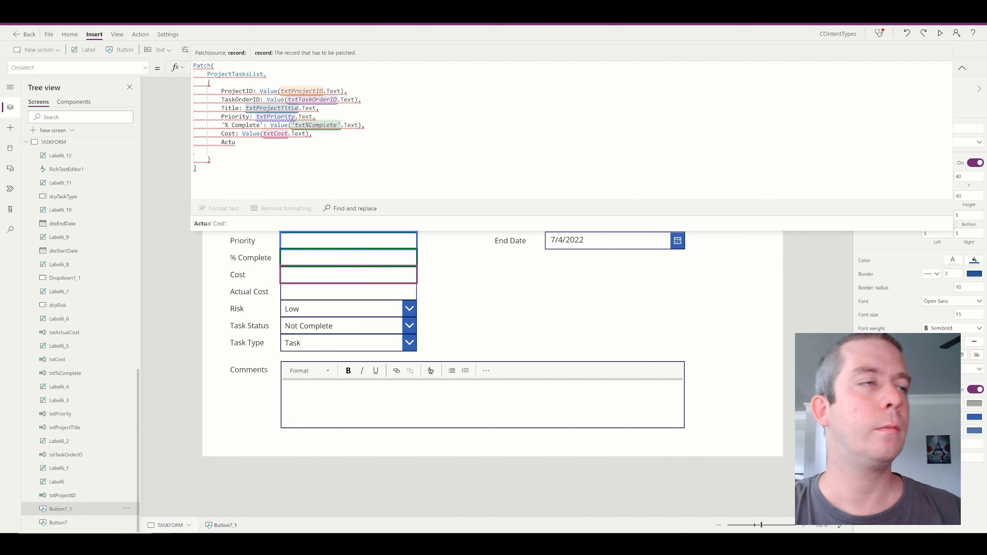
key(Tab)
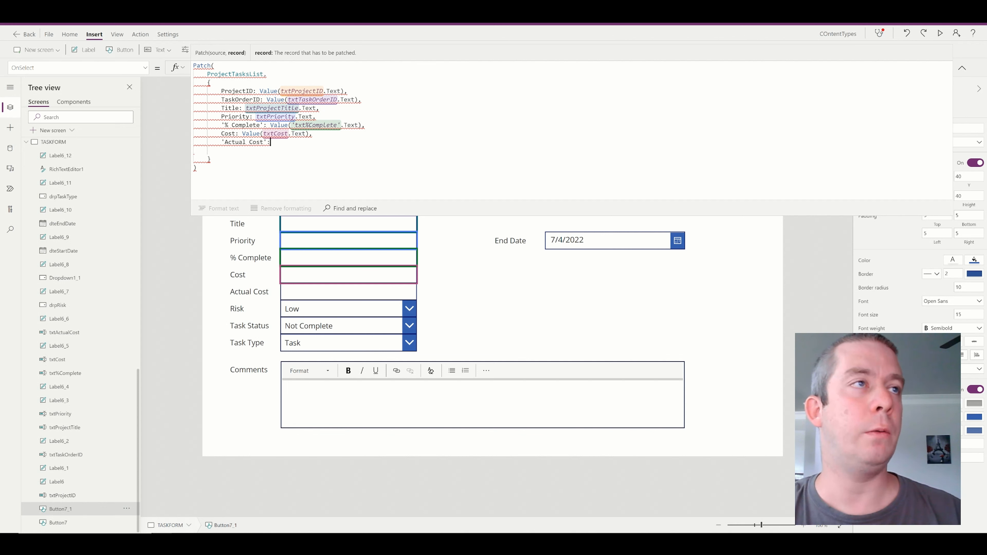
text(Value()
key(Tab)
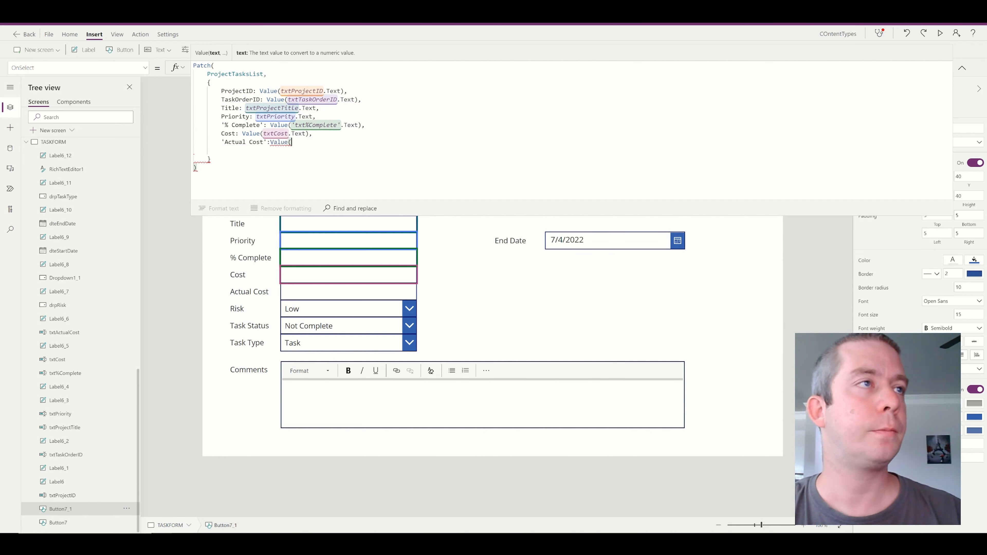
text(txtActua)
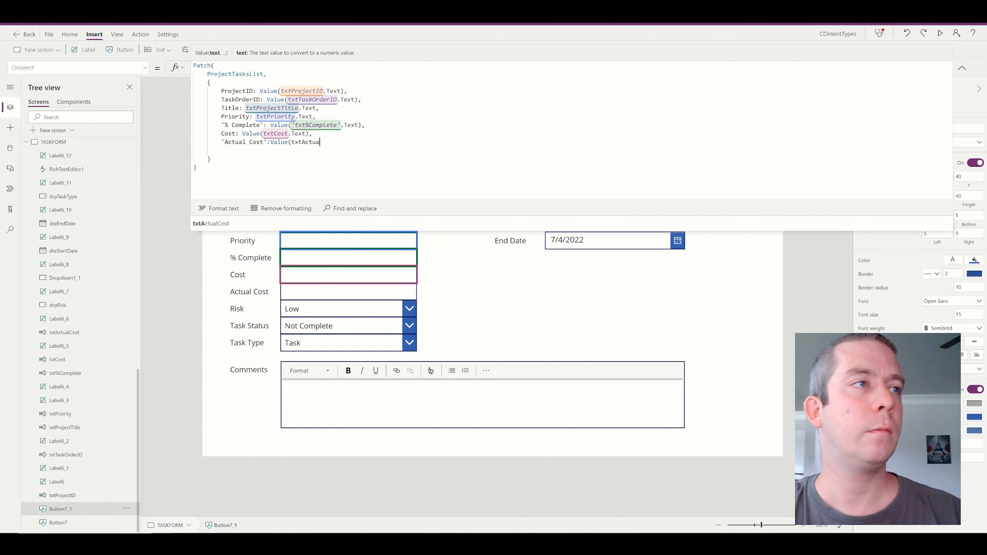
text(lCost)
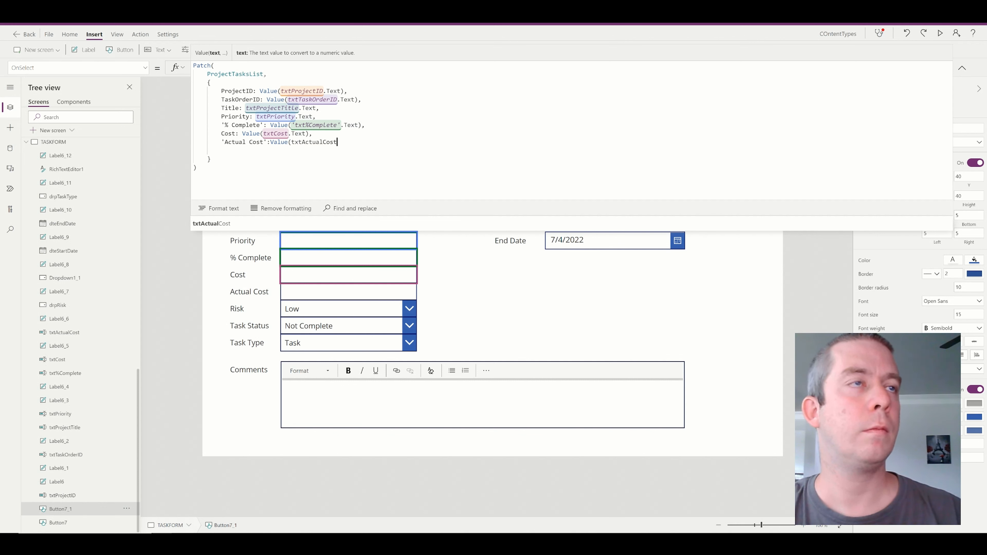
text(.Text),)
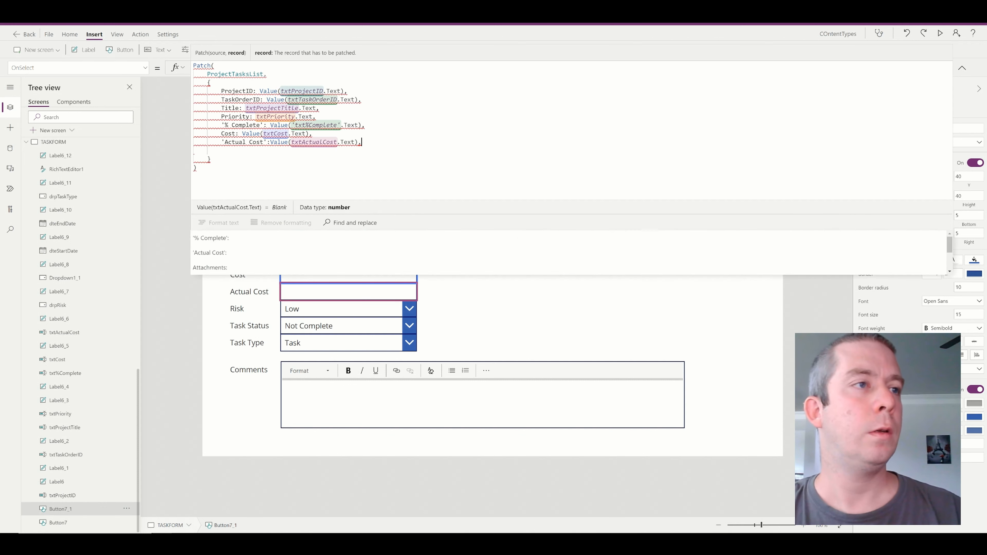
Step: Add Risk to the Patch record on a new line, using drpRisk.Selected.Value
key(Return)
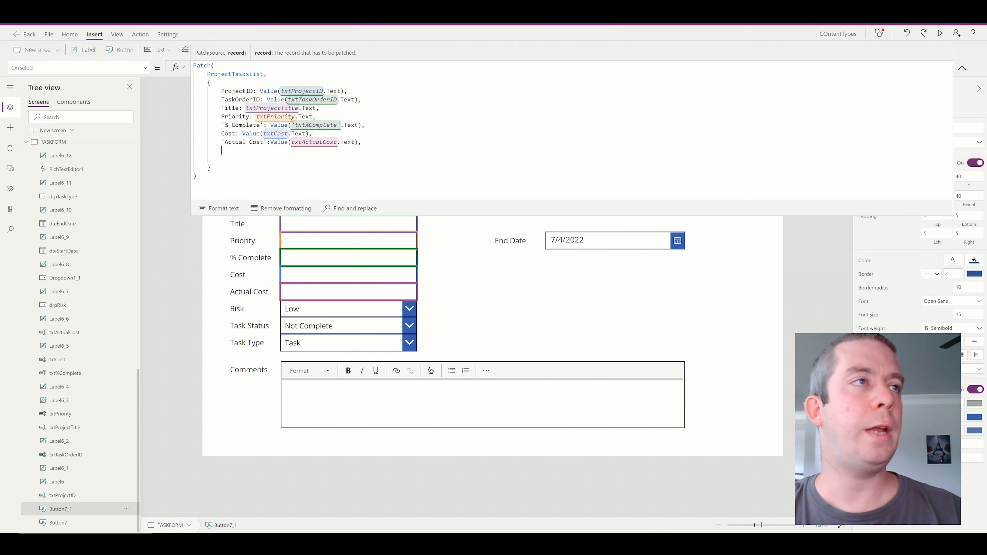
text(Risk:)
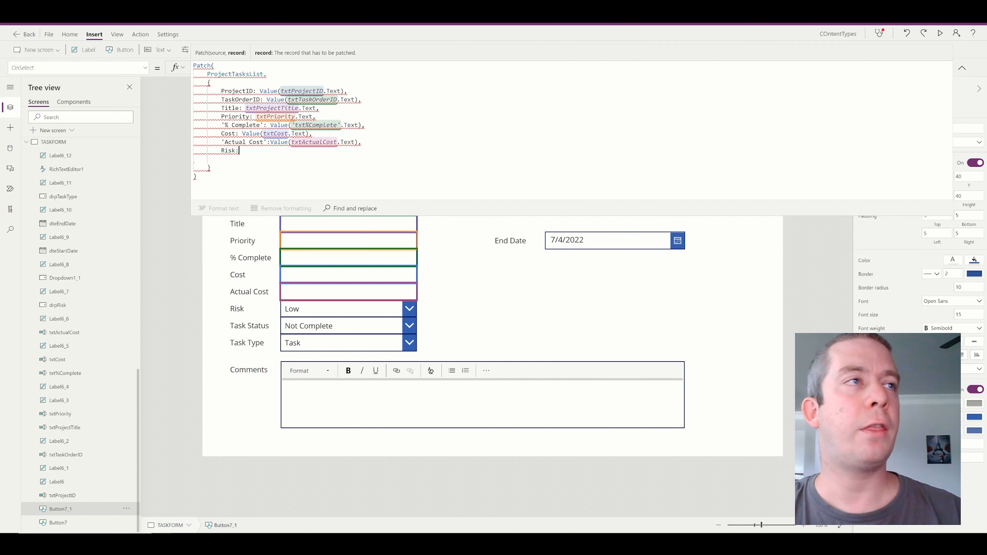
text(dr)
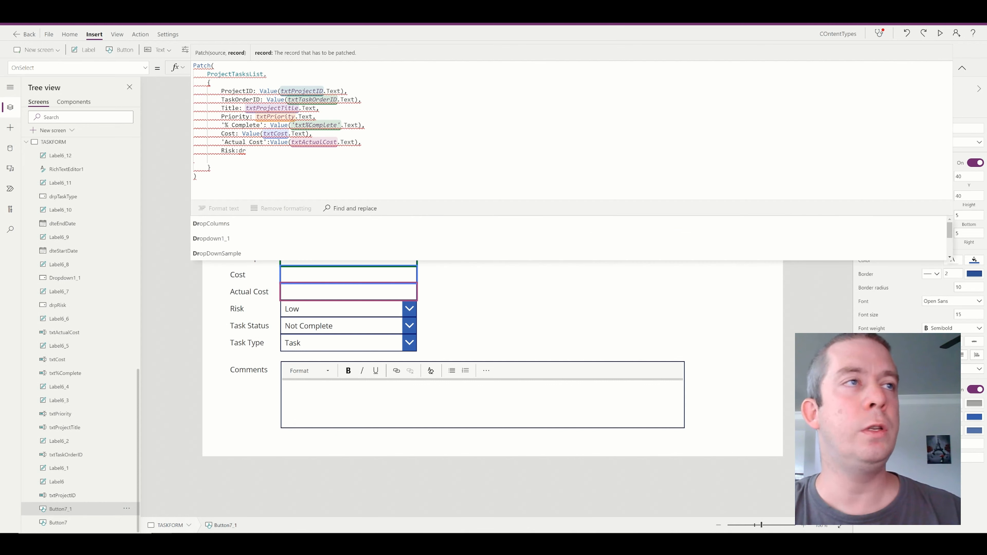
text(pRi)
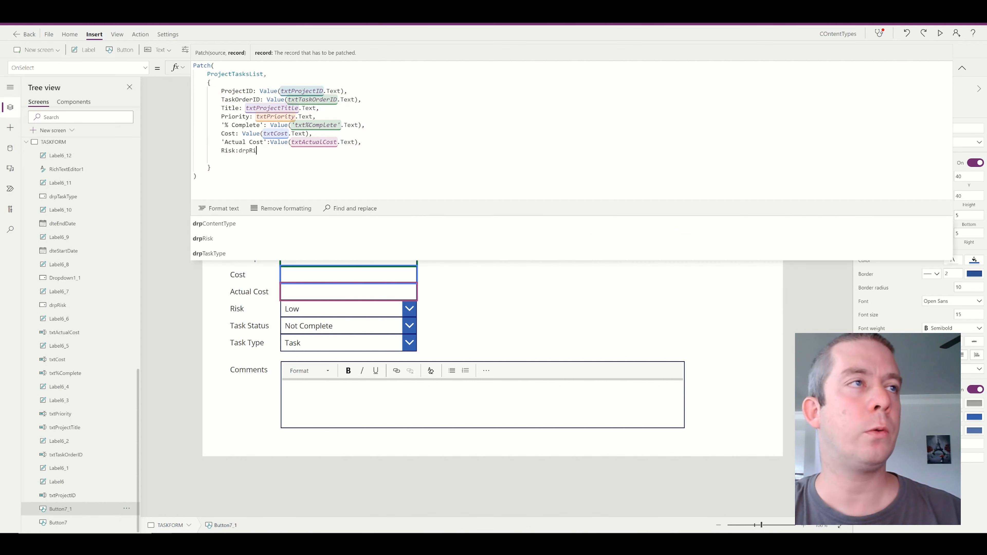
text(sk.Selected.Value)
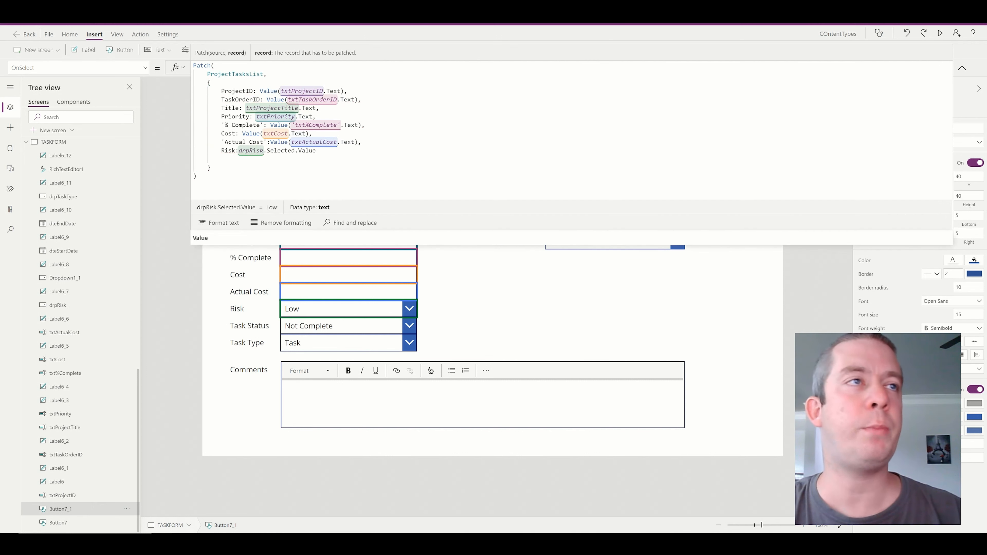
Step: Add TaskStatus as drpTaskStatus.Selected.Value and TaskType as drpTaskType.Selected.Value to the Patch record after Risk
text(,)
key(Return)
text(Task)
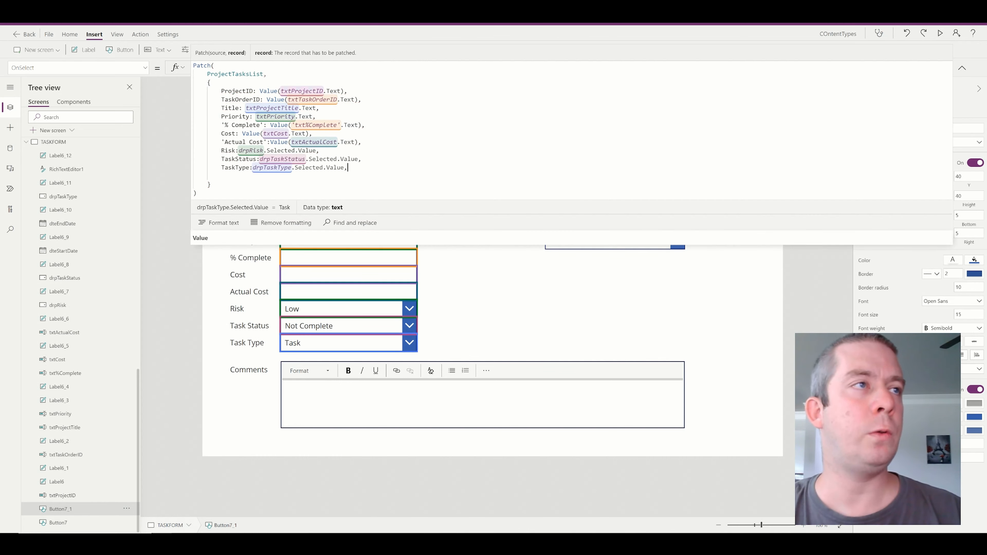
Step: Add StartDate to the Patch record after TaskType, using dteStartDate.SelectedDate
key(Return)
text(S)
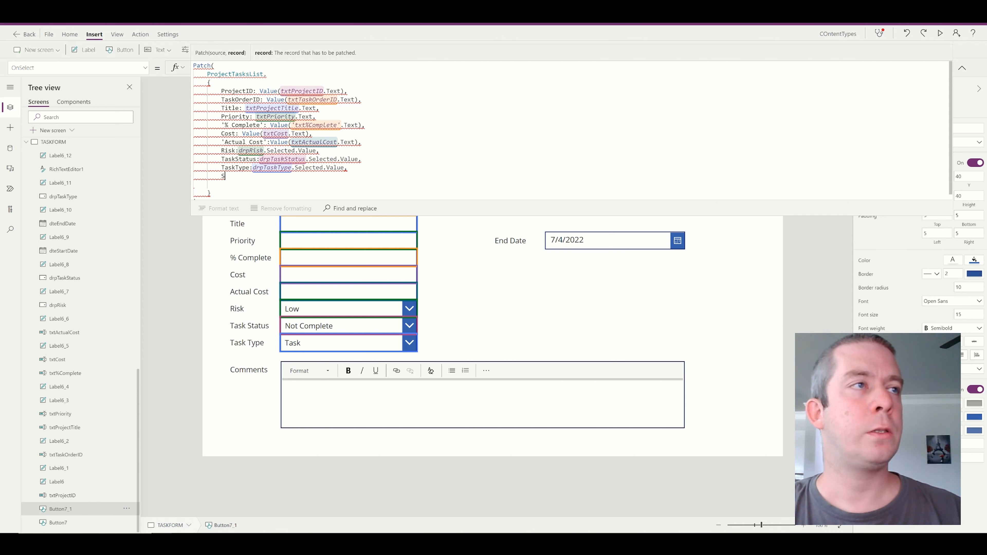
text(tart)
key(Tab)
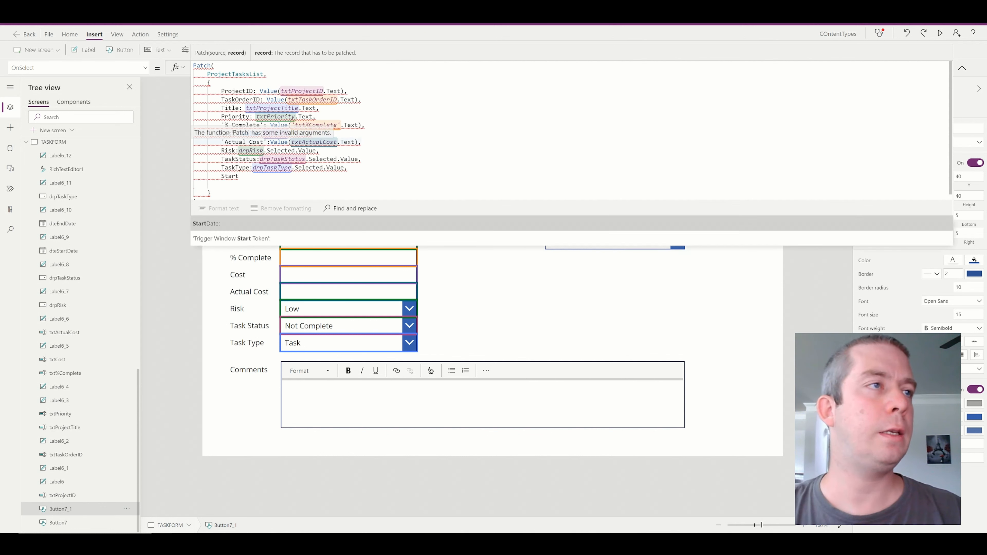
text(d)
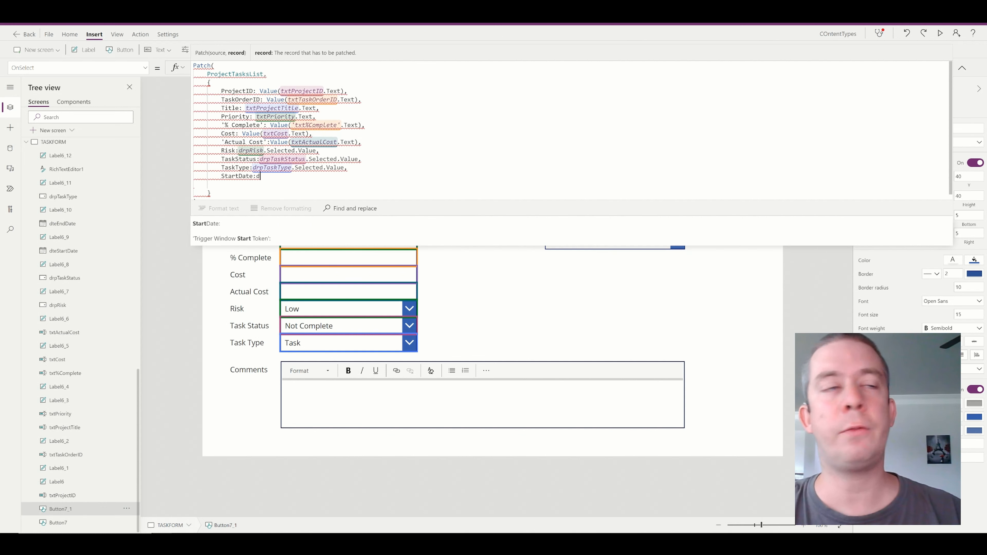
text(teSt)
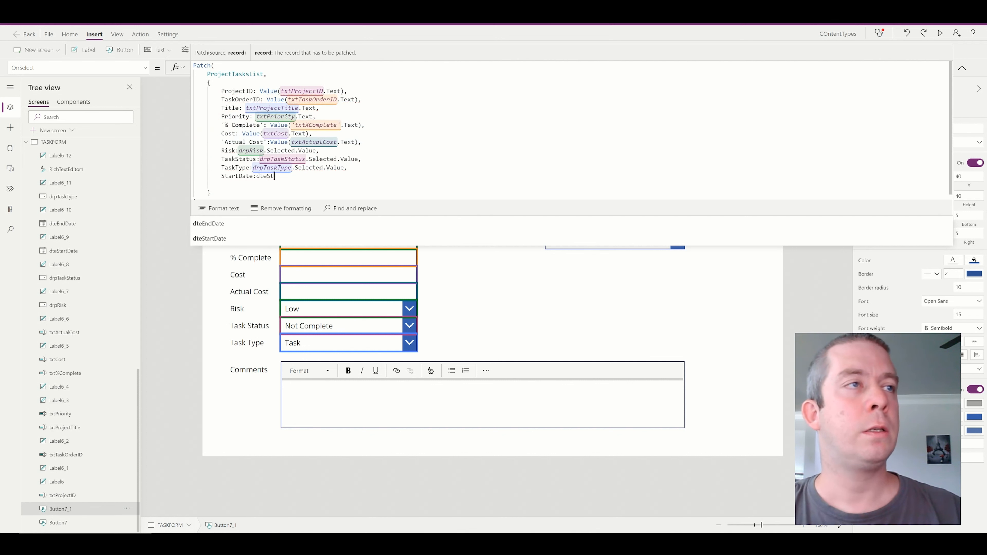
text(artDate.Sele)
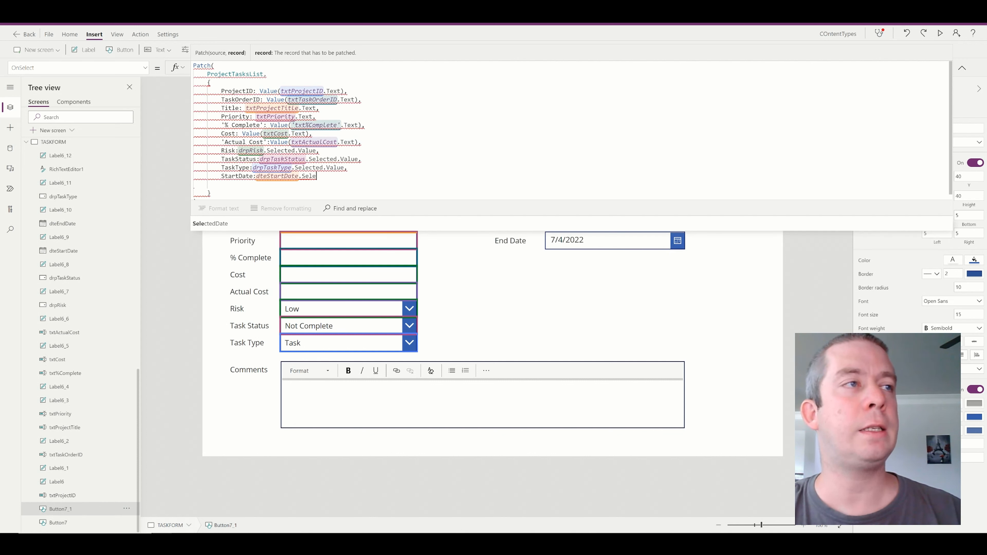
key(Tab)
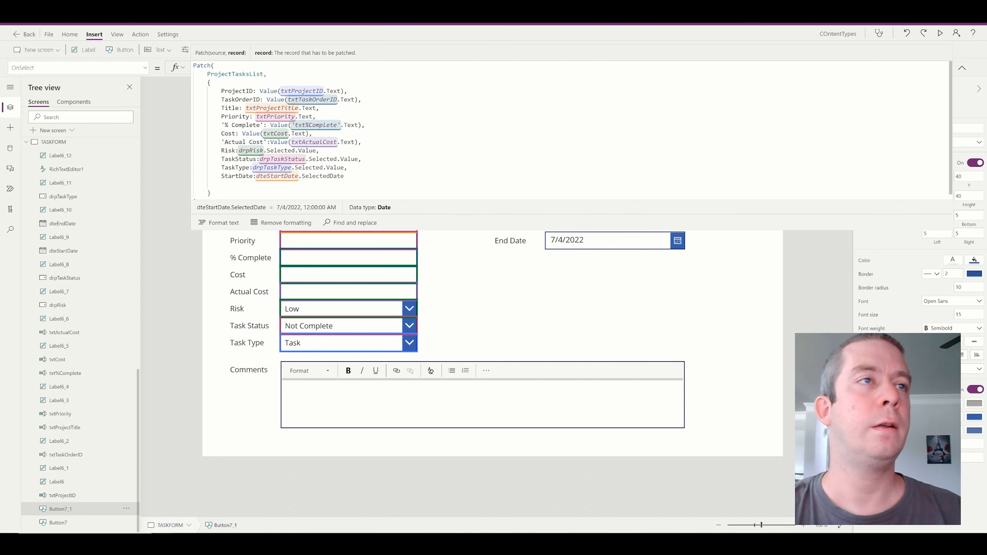
Step: Add EndDate to the Patch record after StartDate, using dteEndDate.SelectedDate and a trailing comma
text(,)
key(Return)
text(EndDa)
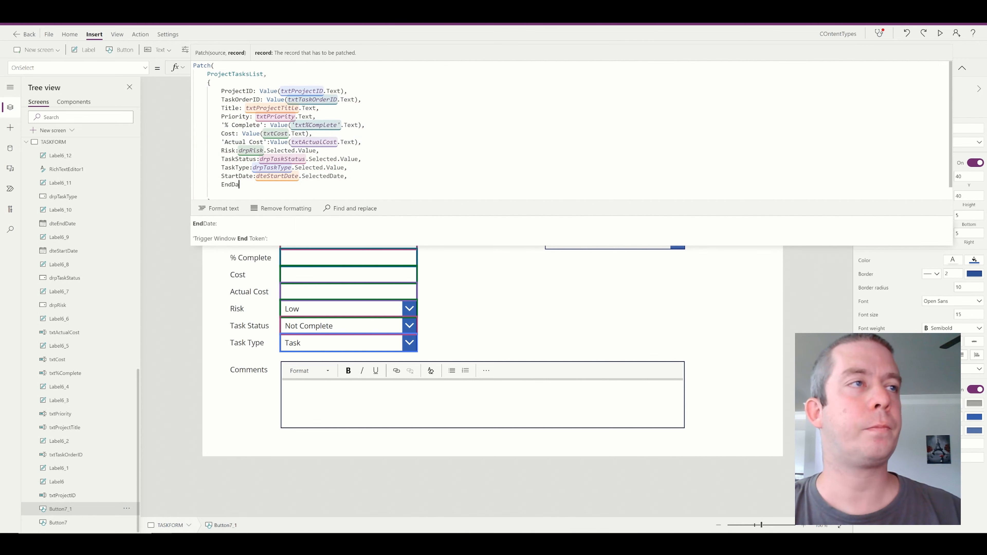
key(Tab)
text(dteS)
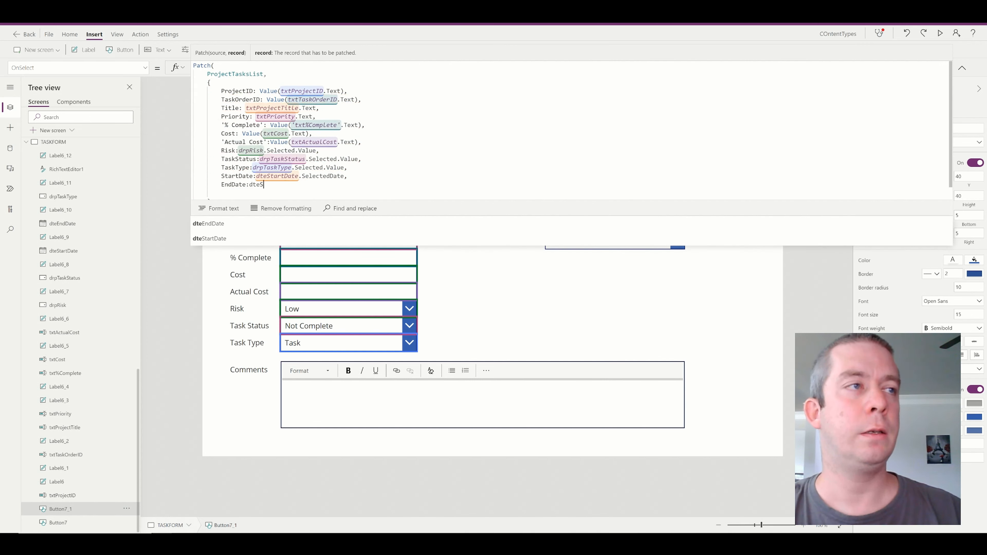
key(Tab)
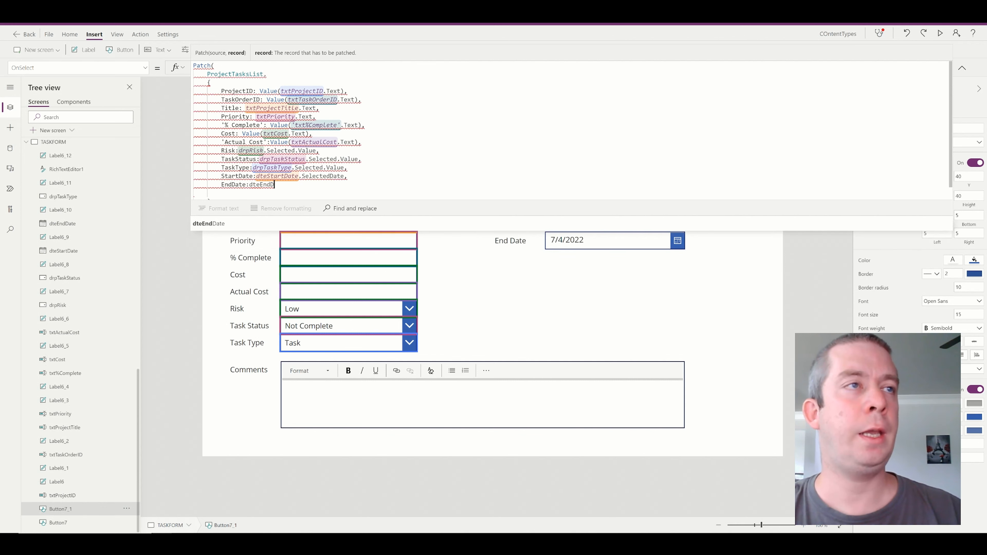
text(.SelectedDat)
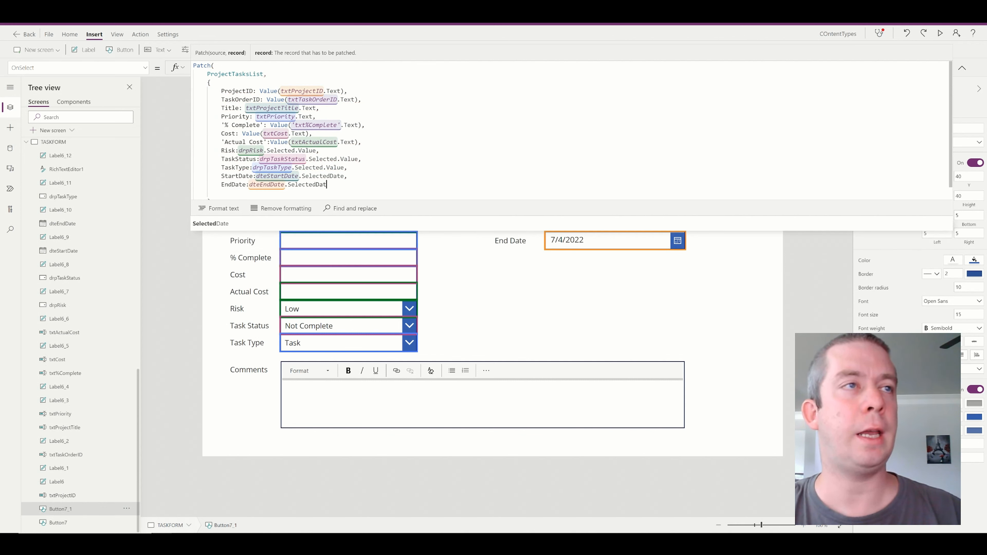
text(e,)
Step: Begin a Comment entry on a new line after EndDate in the Patch record, with txt as the start of its value
key(shift+Return)
text(Com)
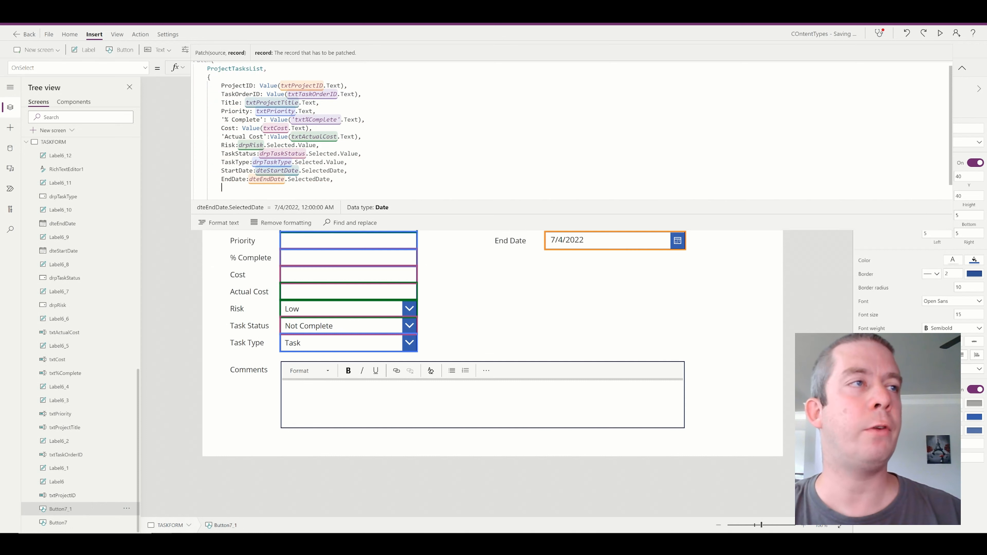
text(ment:)
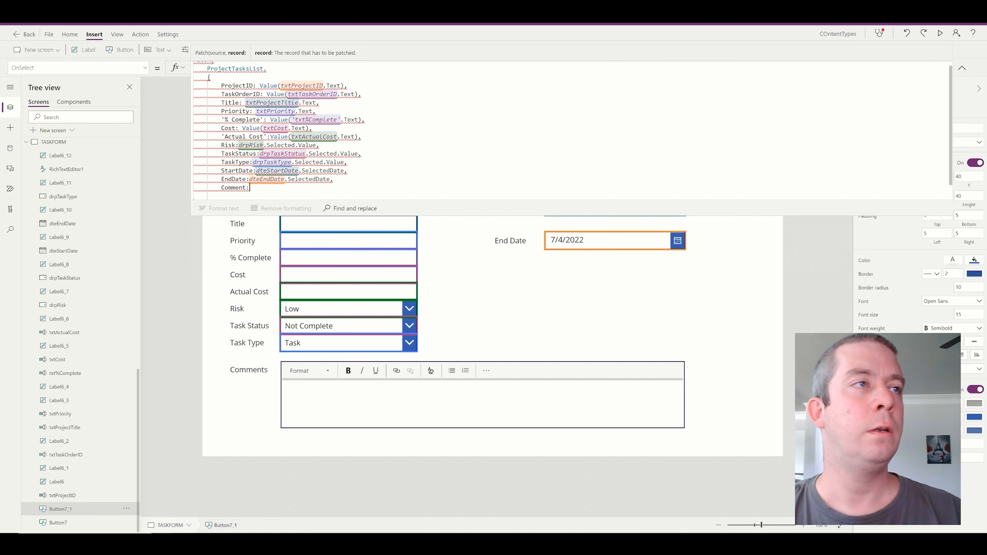
text(txt)
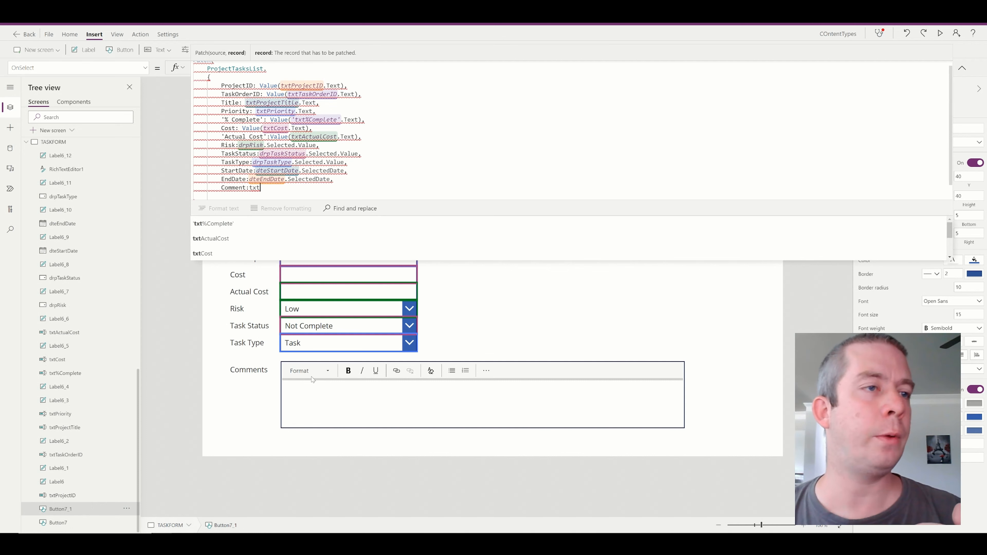
Step: Rename the Comments rich text editor to txtComment
click(348, 392)
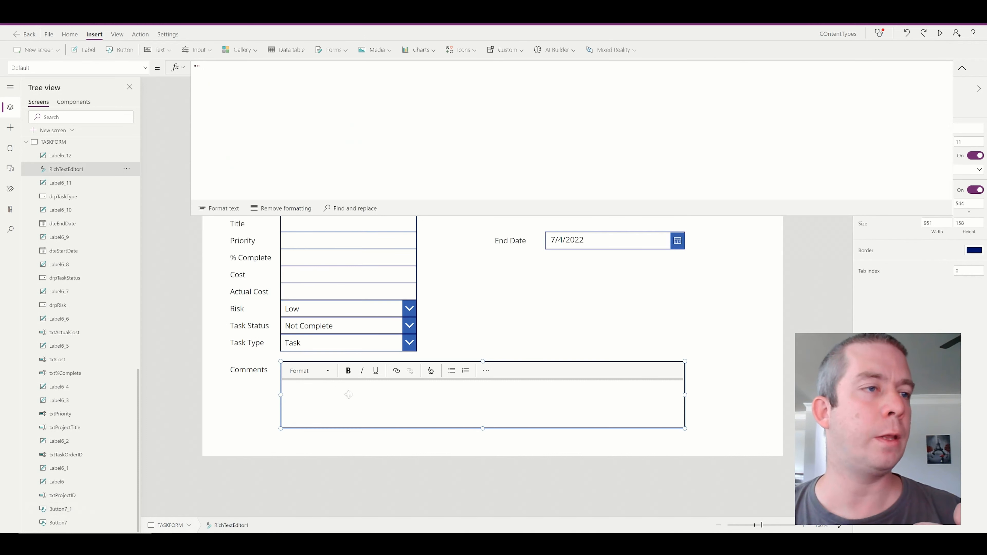
click(127, 169)
click(147, 244)
text(txtComment)
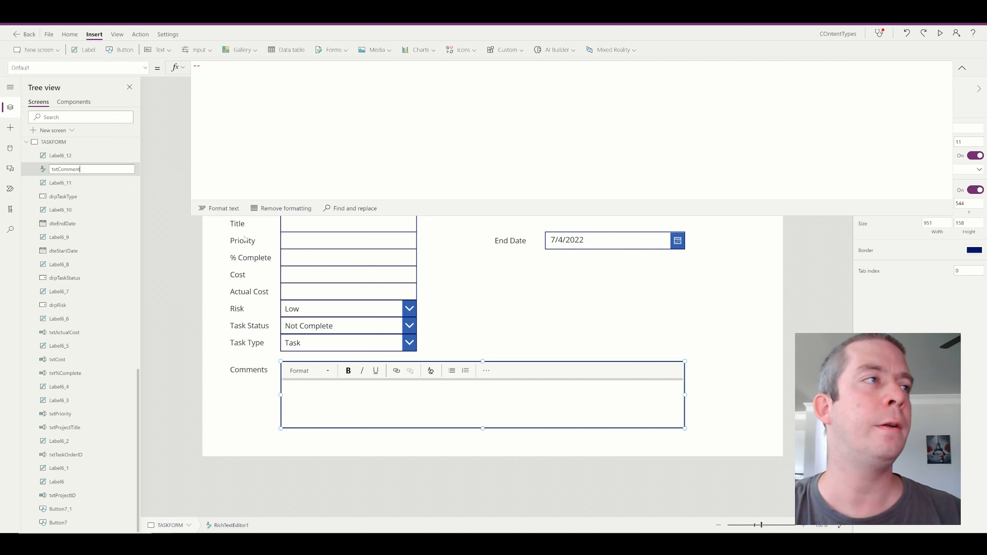
key(Return)
Step: Return to the Save button's Patch formula, complete the Comment value as txtComment.HtmlText, and preview the app
click(961, 68)
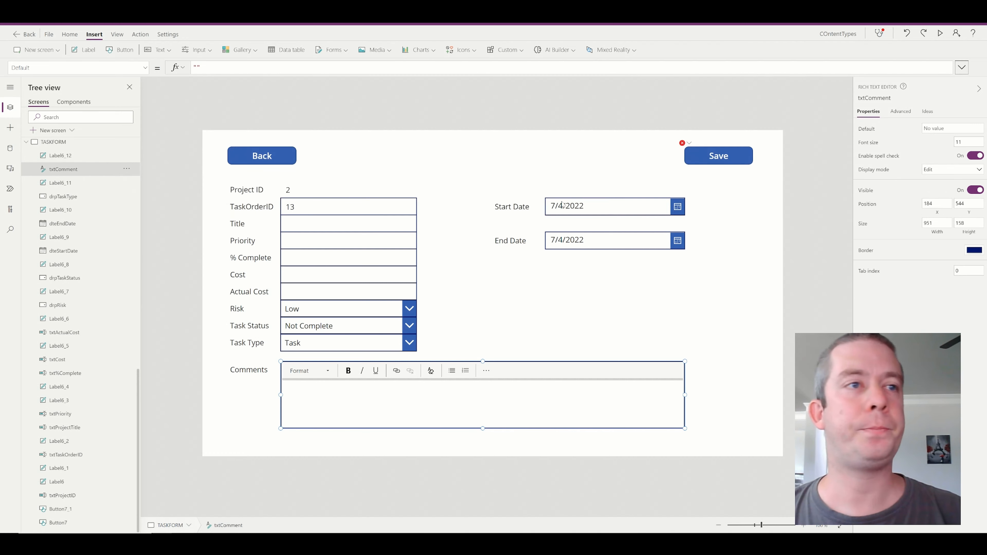
click(689, 143)
click(699, 153)
click(962, 67)
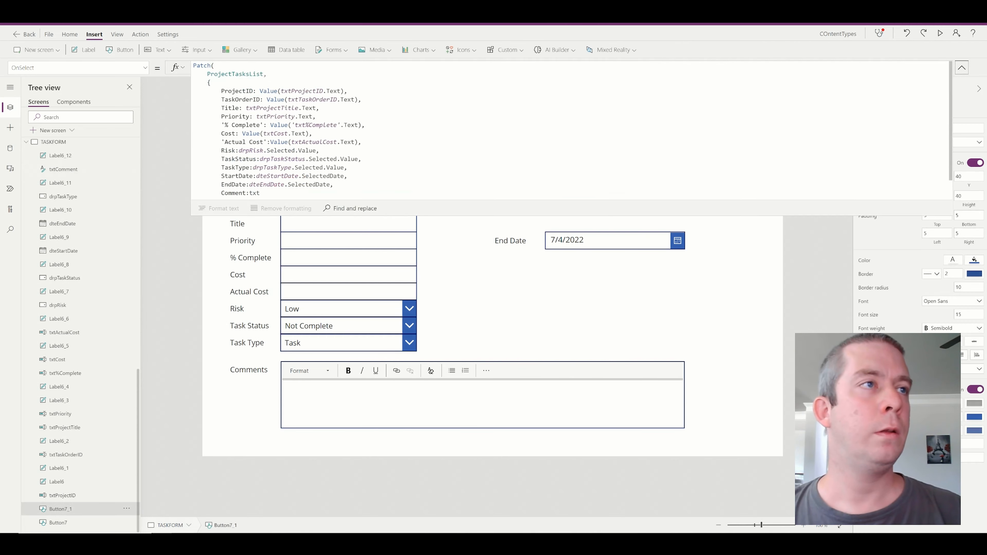
text(Comment)
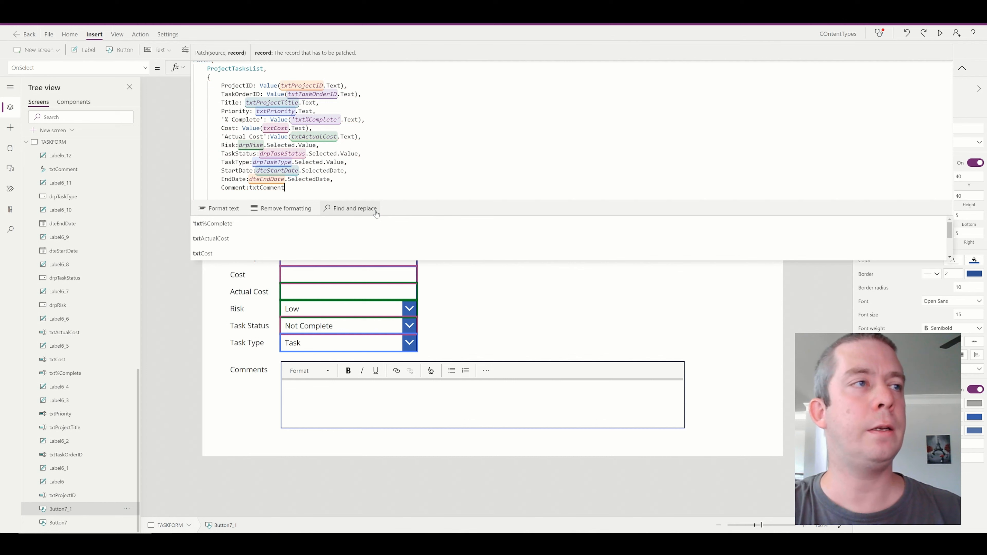
text(.HtmlText)
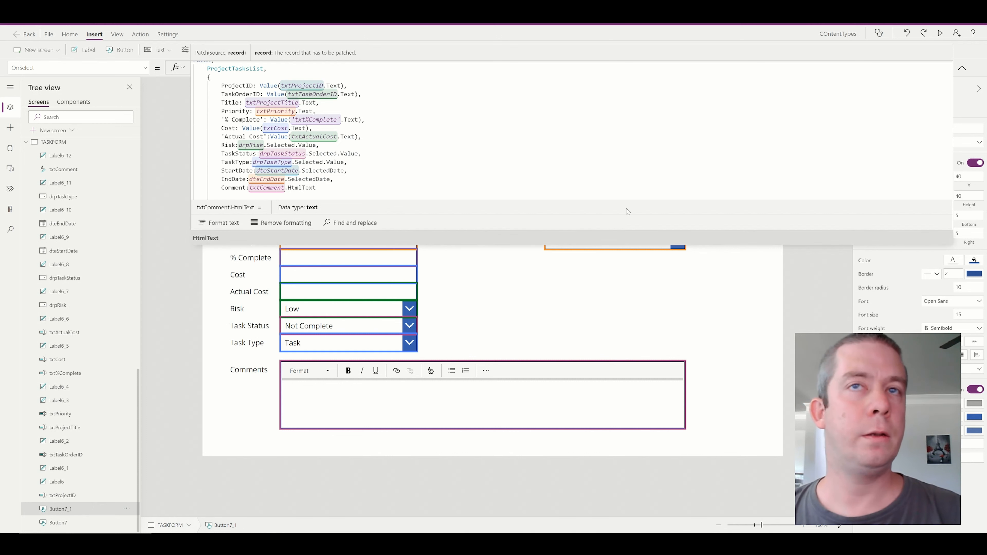
click(962, 68)
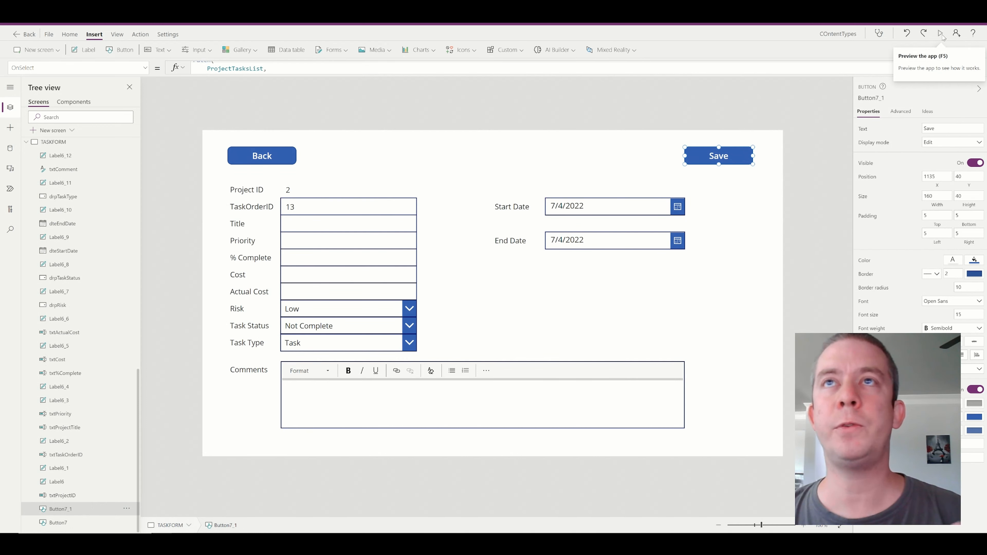
click(941, 34)
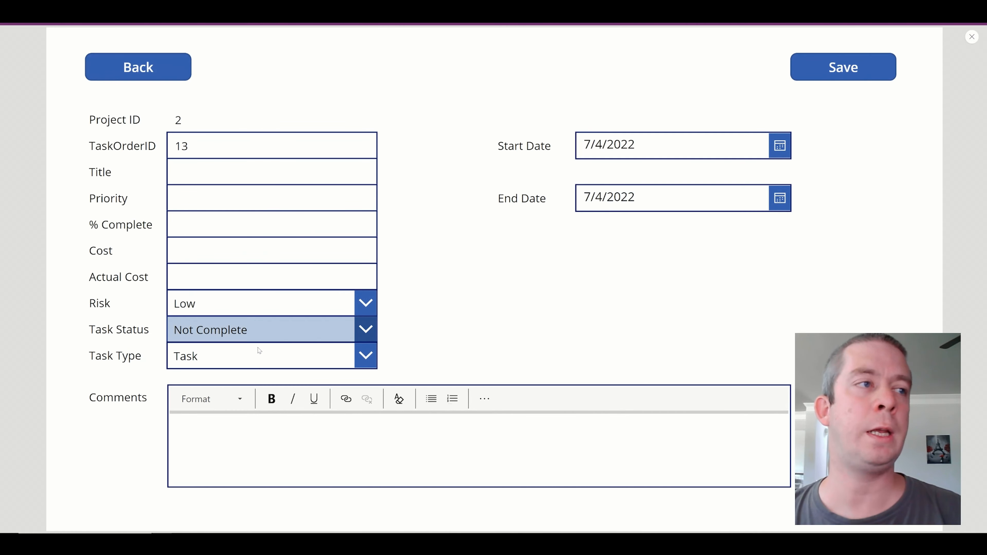
Step: Return to the task list, start a new task for the JTE - Dashboards Re-Design project, and title it New Patch Task
click(152, 78)
click(733, 48)
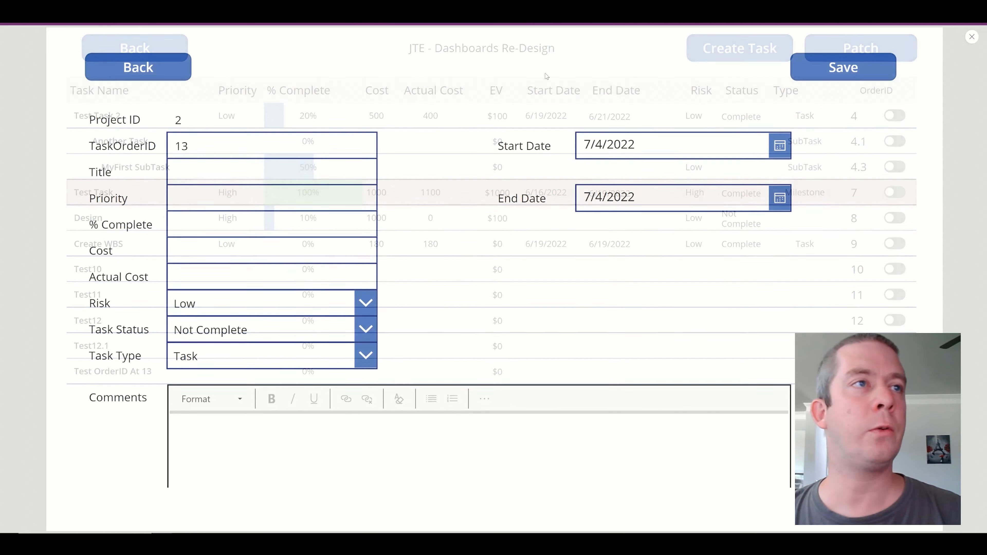
click(272, 172)
text(N)
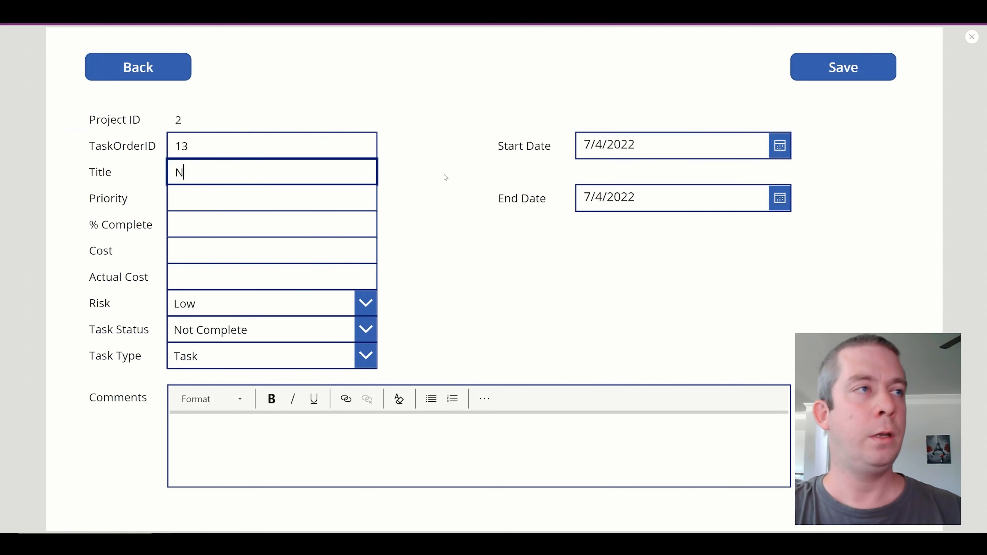
text(ew Patch Task)
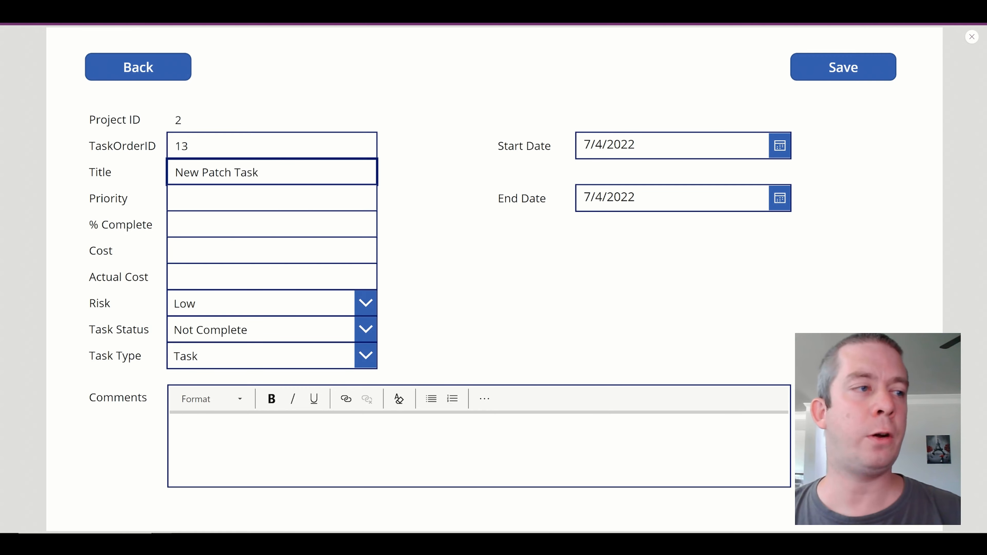
Step: Enter "These are my comments." in the Comments editor and make the word "comments." bold
click(191, 431)
text(These are my comments.)
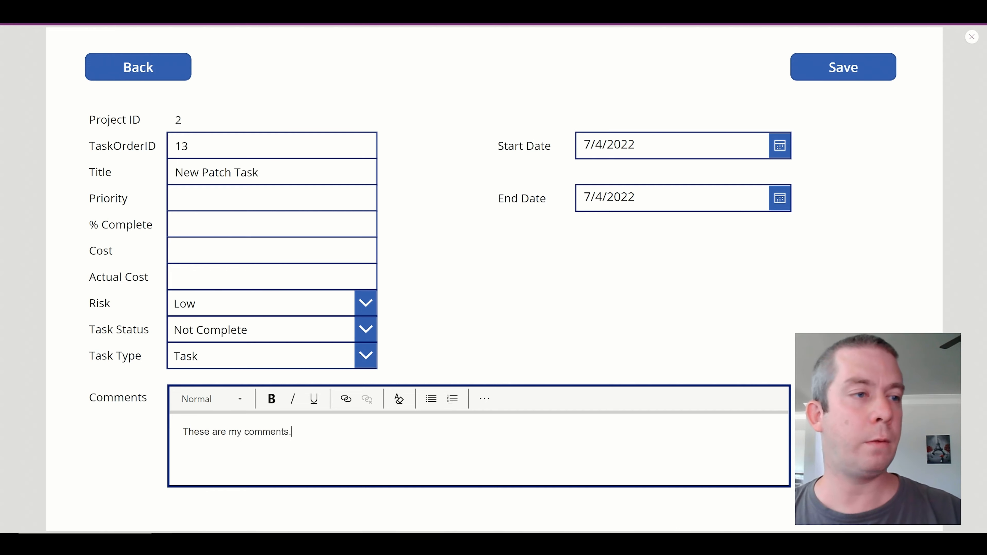
drag(295, 432, 245, 432)
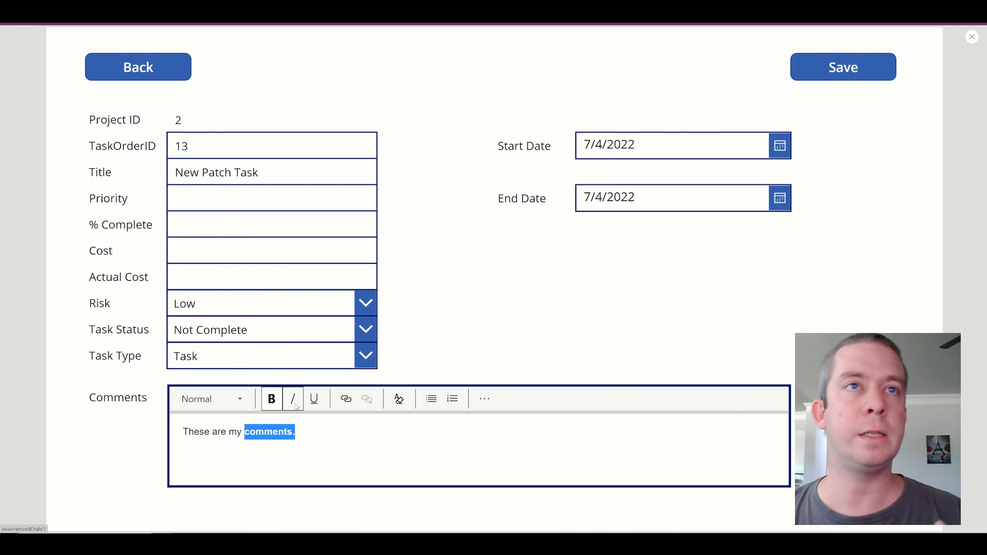
click(688, 448)
click(746, 505)
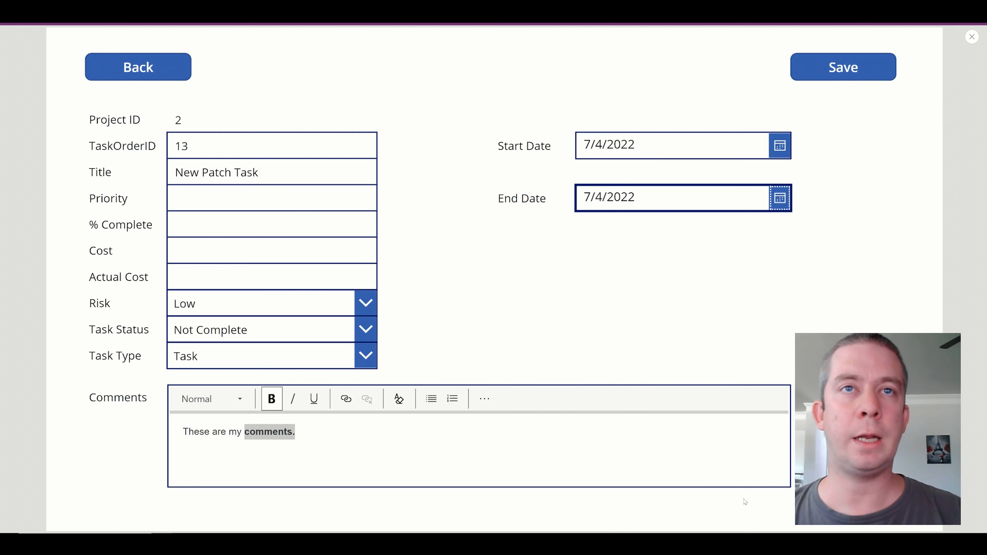
Step: Set the task's End Date to July 27, 2022 and save the task
click(777, 200)
click(687, 456)
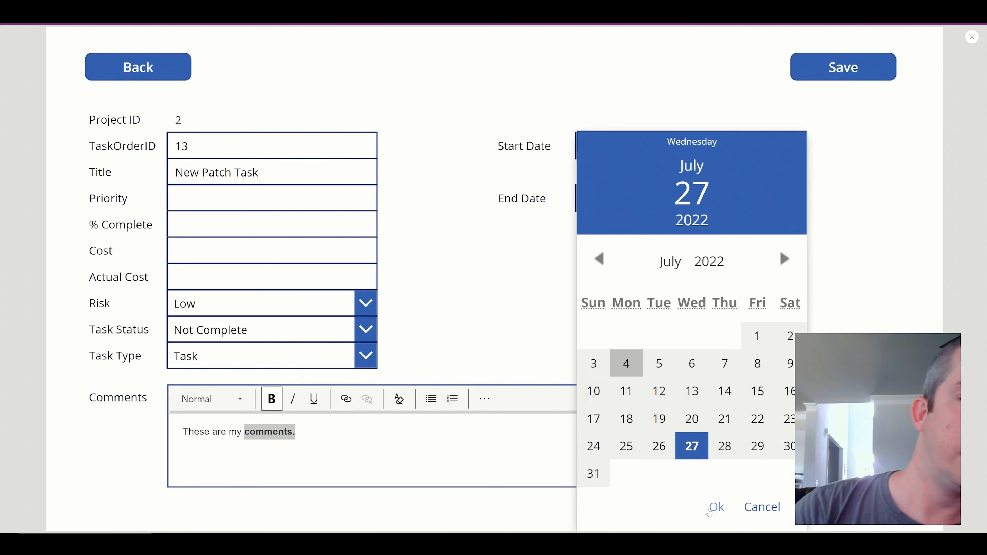
click(711, 509)
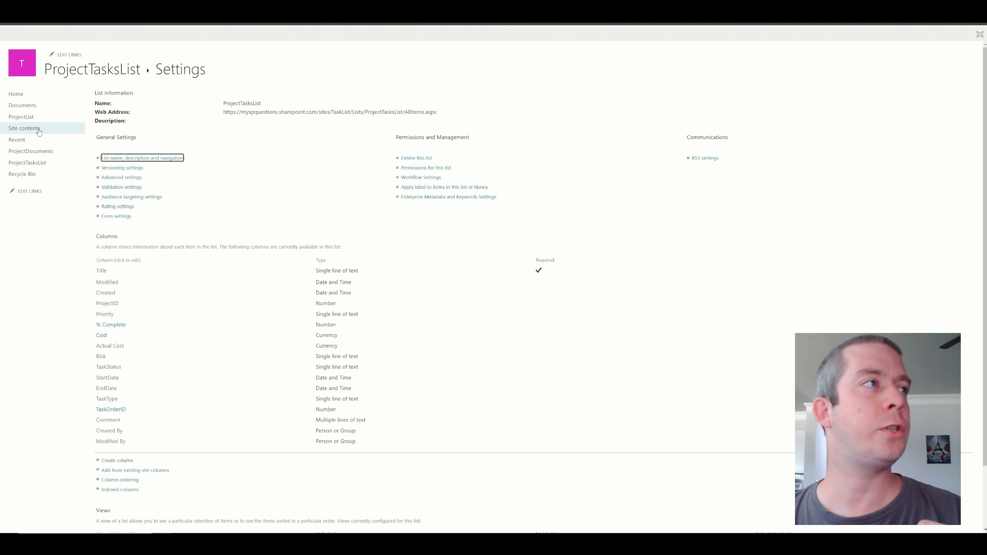
Step: Switch to ProjectTasksList in SharePoint and open its All Items view for editing from the list settings
click(33, 165)
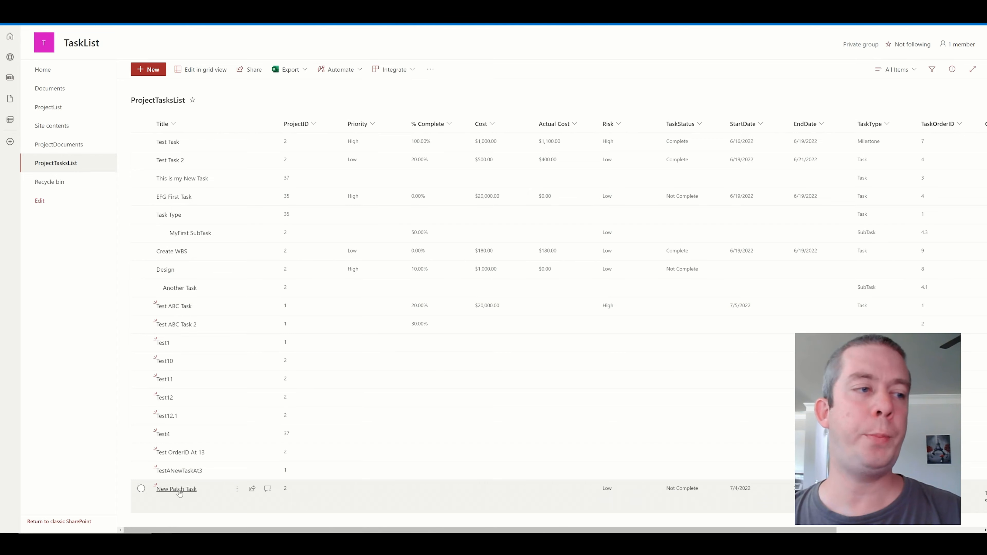
click(934, 25)
click(872, 99)
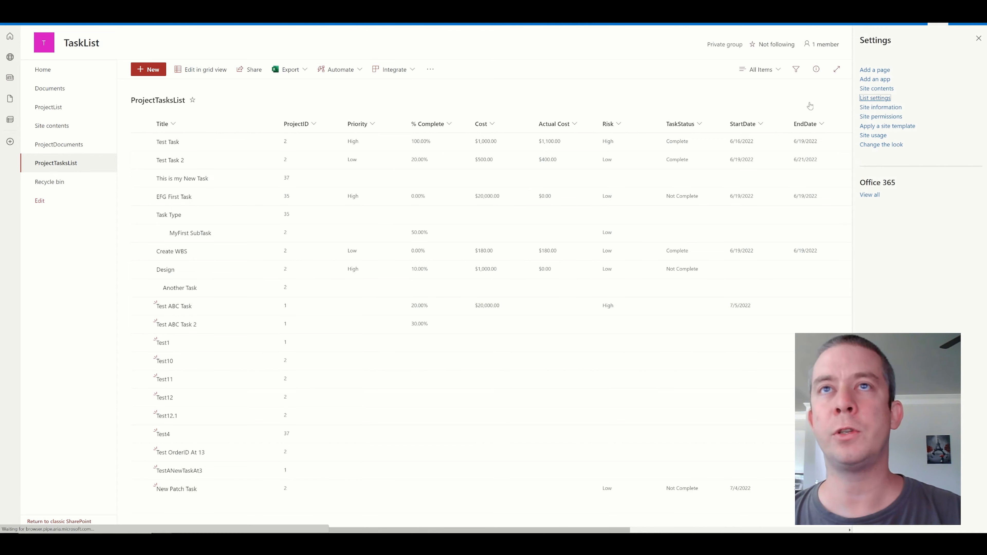
scroll(103, 435, down, 2)
click(103, 474)
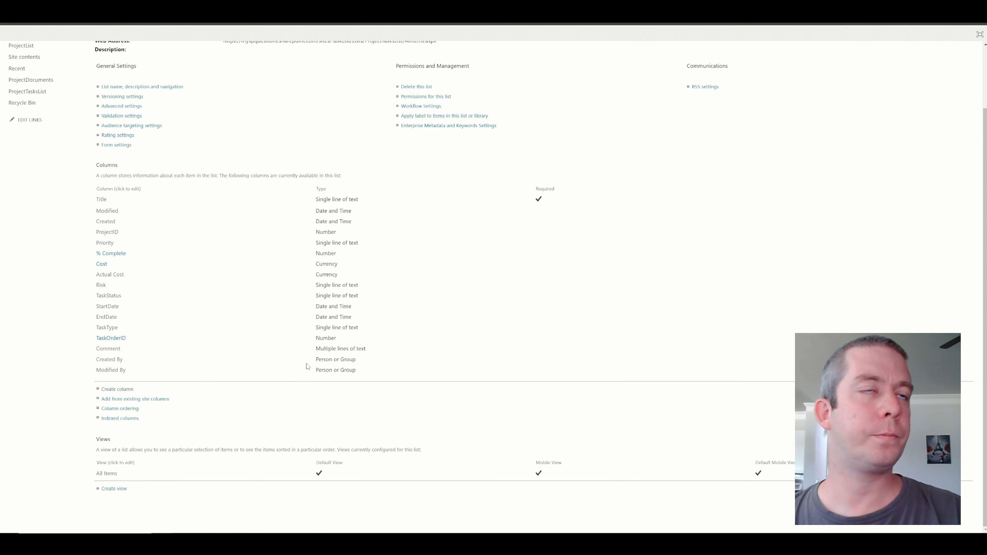
Step: Save the All Items view sorted by ID in descending order and review the New Patch Task row through its Comment column
scroll(562, 222, down, 15)
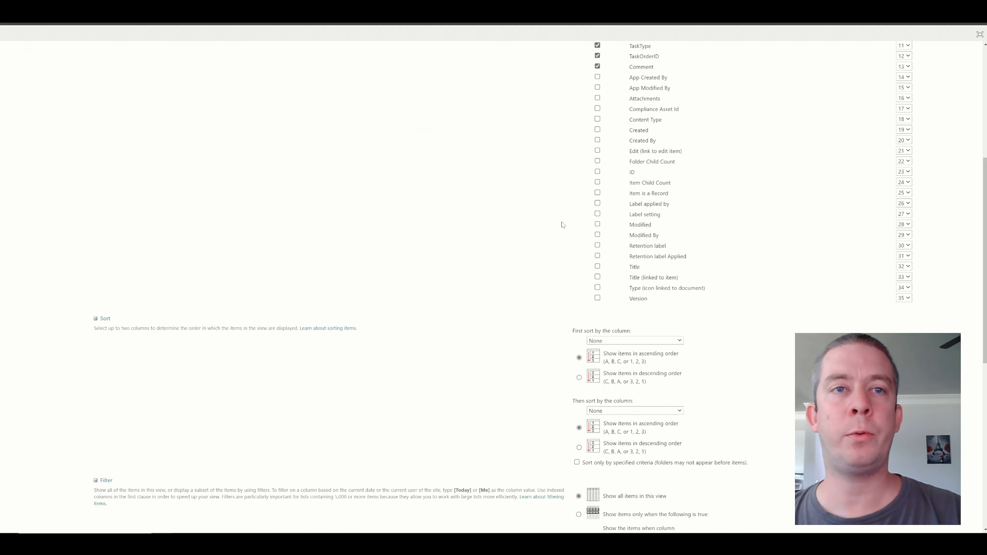
scroll(298, 229, down, 3)
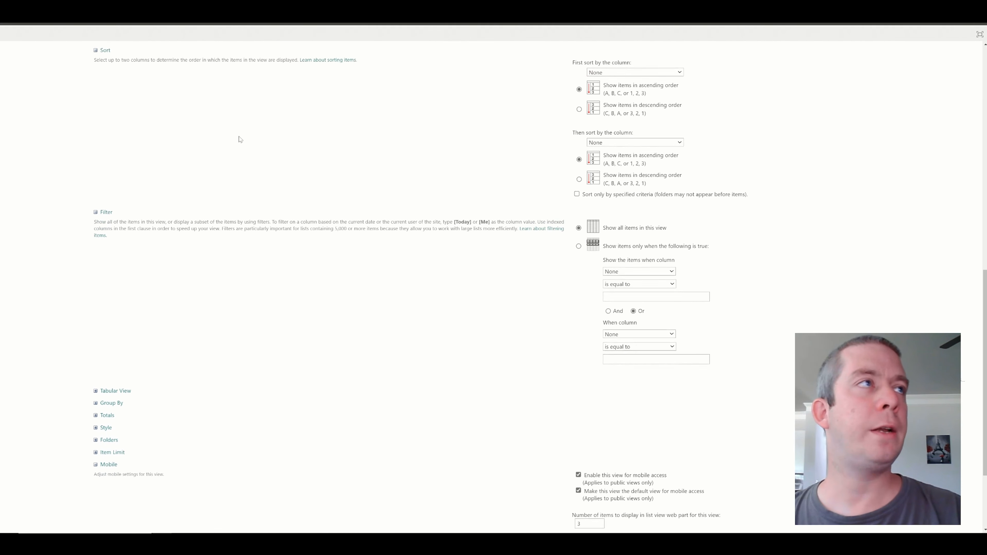
scroll(240, 139, up, 1)
click(619, 98)
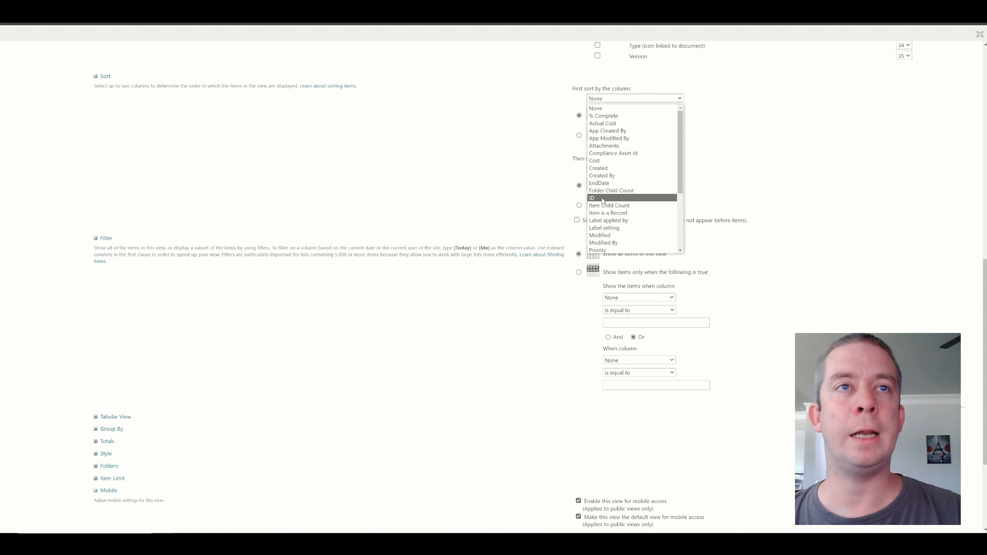
click(592, 197)
click(579, 136)
scroll(697, 143, down, 4)
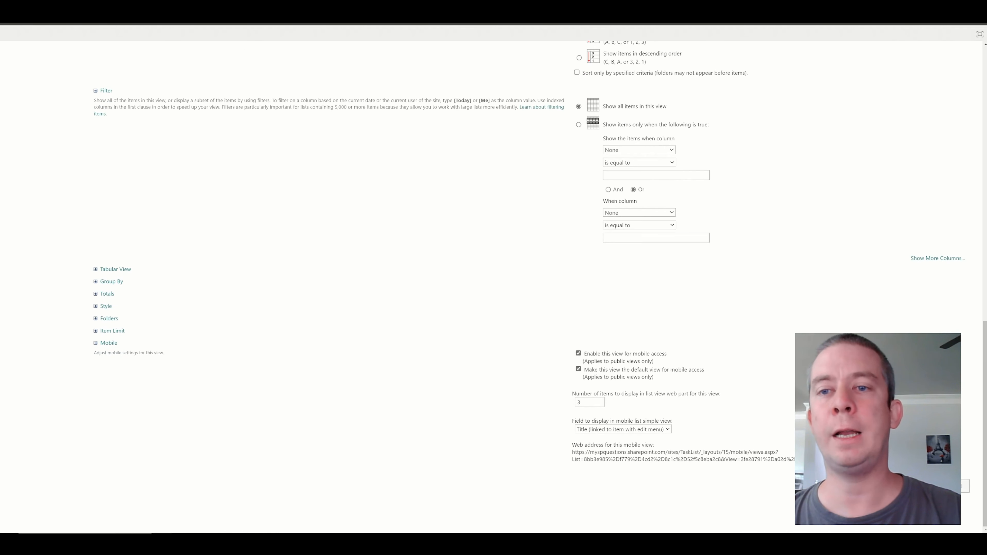
click(909, 486)
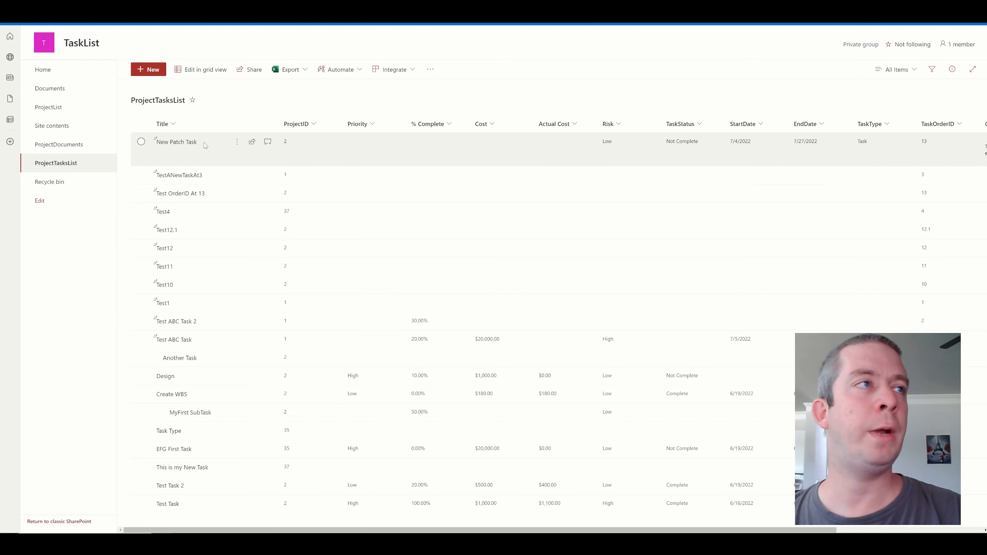
drag(375, 531, 630, 529)
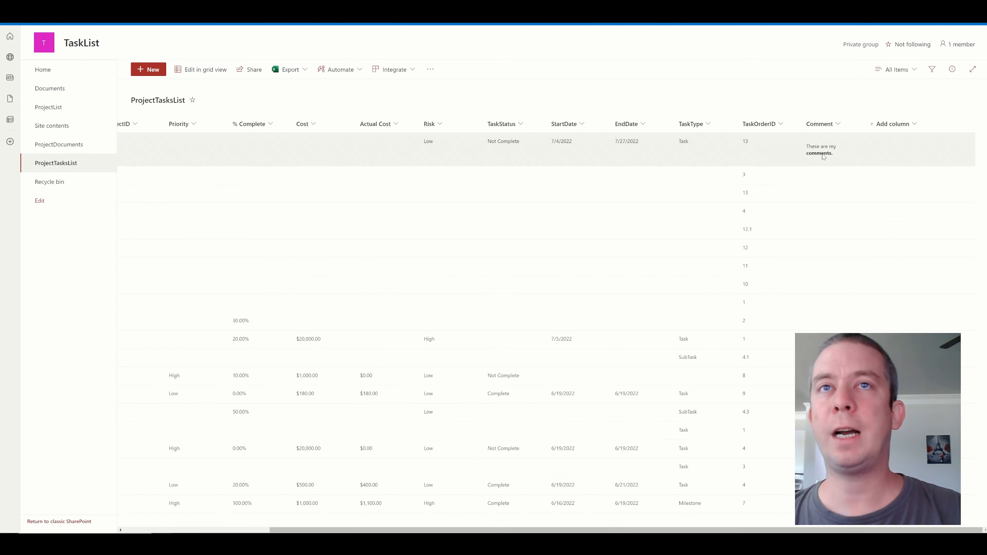
drag(452, 531, 306, 516)
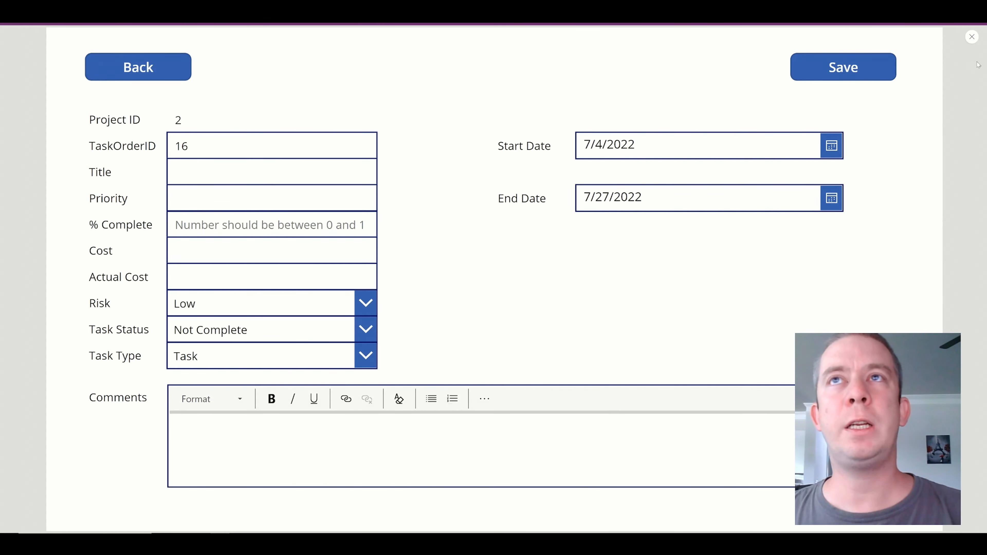
Step: Return to Power Apps, exit the preview, and expand the Save button's OnSelect formula to review the whole Patch statement
click(972, 37)
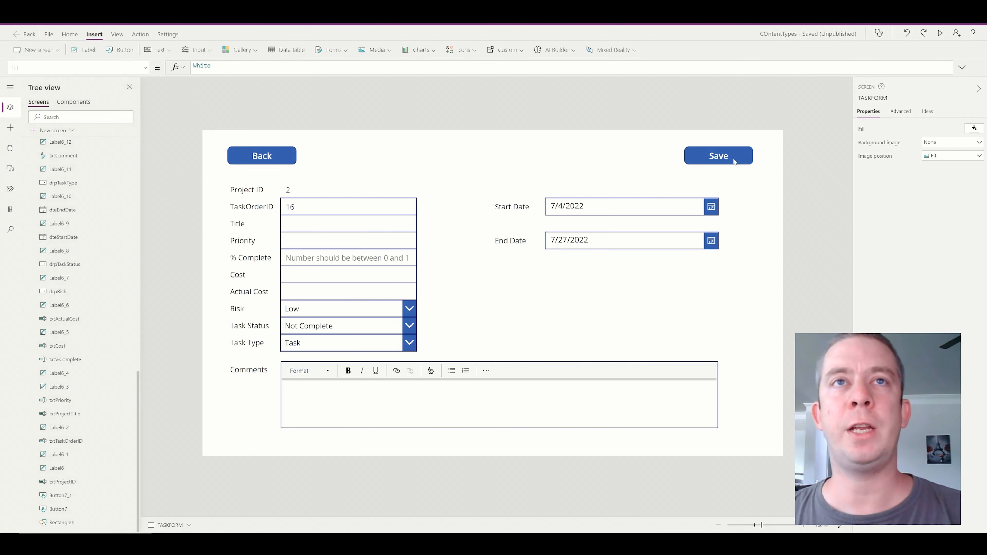
click(734, 162)
click(962, 68)
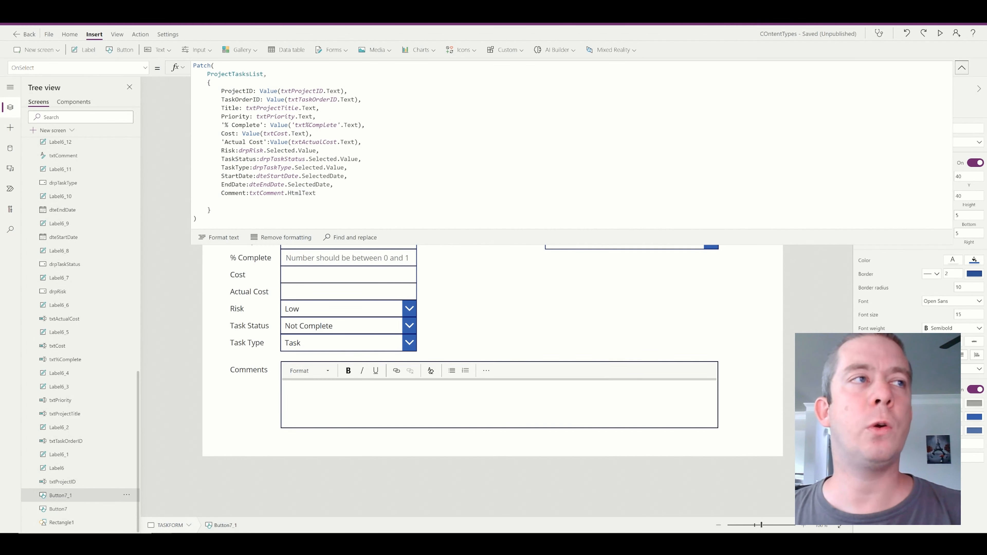
drag(193, 65, 211, 210)
click(335, 184)
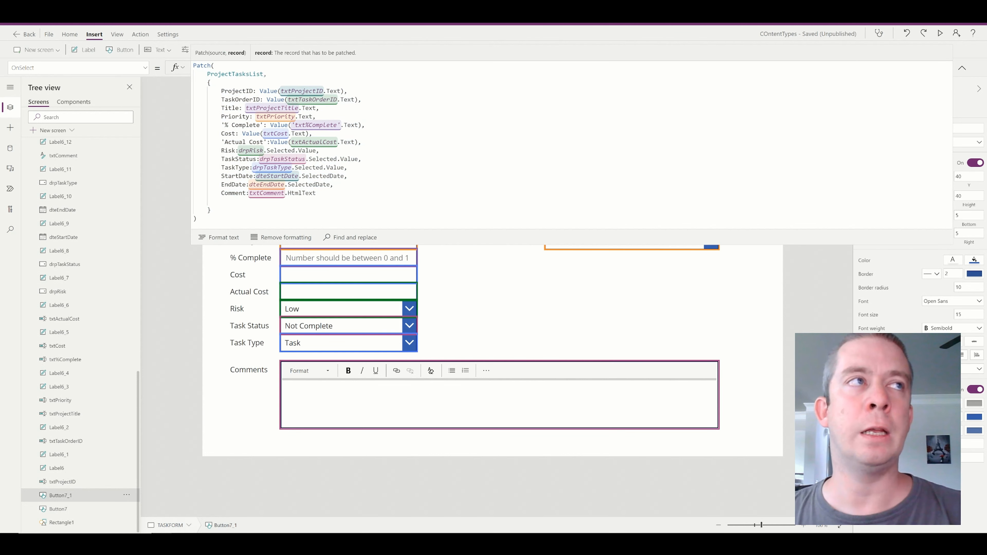
Step: Examine how the Patch formula converts the ProjectID and TaskOrderID text inputs with Value
drag(221, 90, 345, 91)
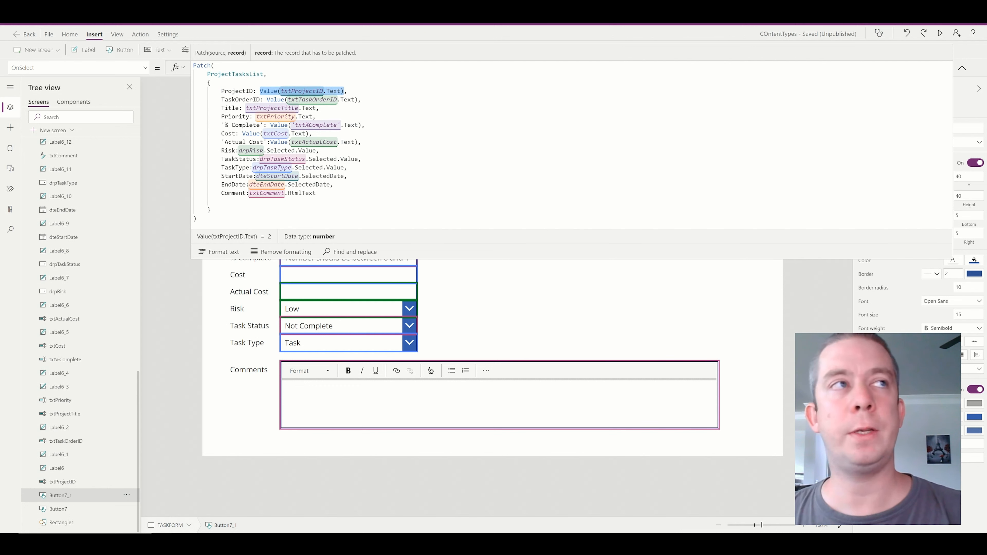
drag(221, 100, 359, 100)
click(267, 100)
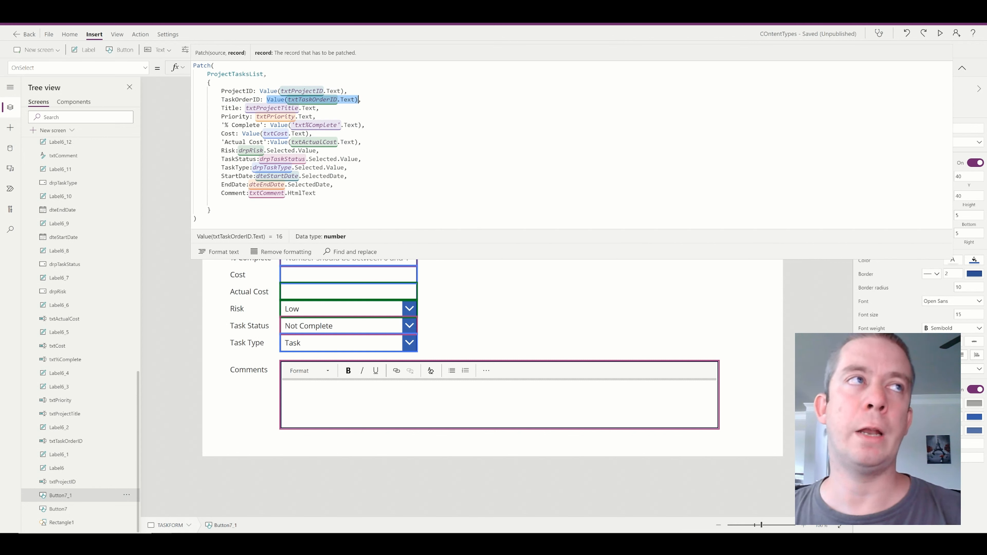
drag(207, 74, 344, 91)
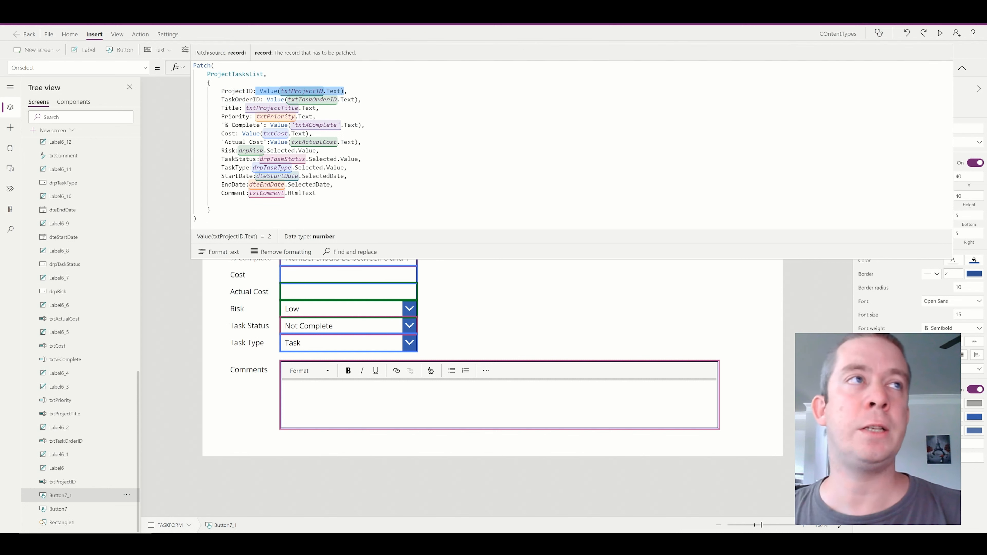
click(287, 91)
drag(277, 91, 260, 91)
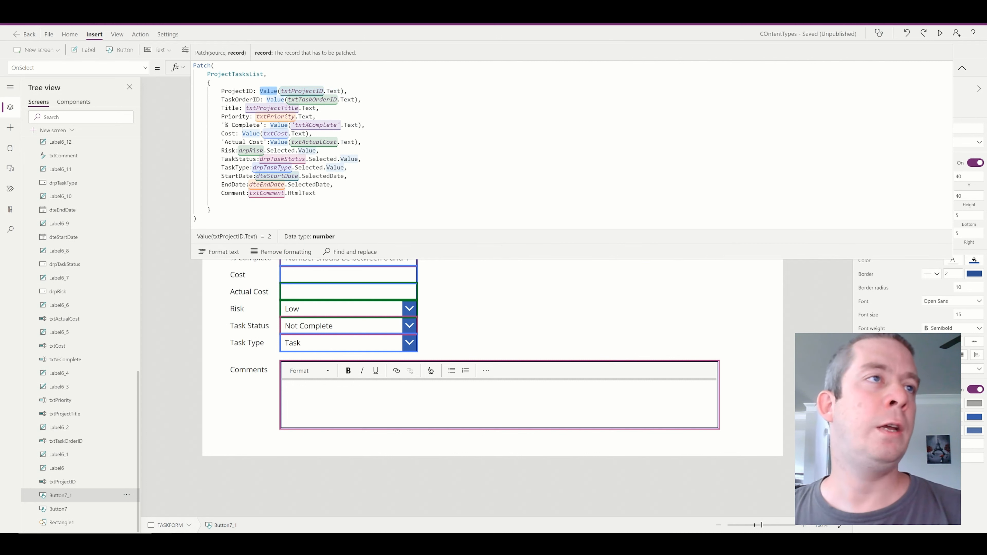
Step: Examine the StartDate SelectedDate and Comment HtmlText references in the Patch formula, and collapse the formula
drag(256, 176, 344, 176)
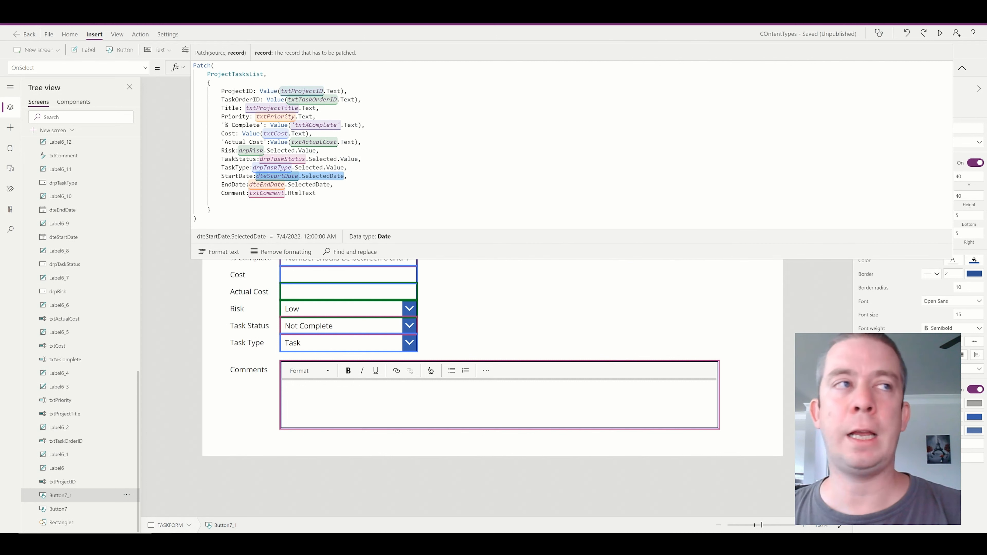
click(317, 193)
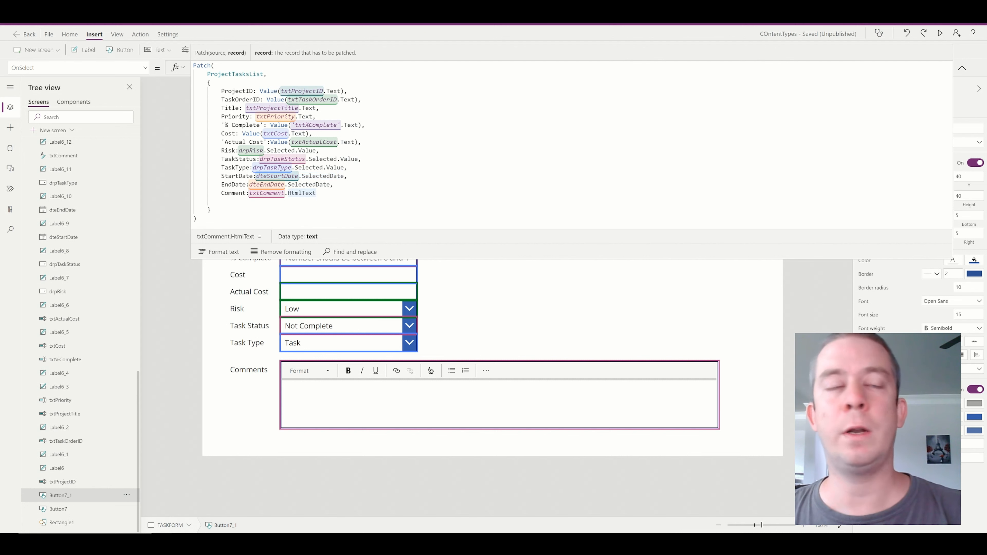
drag(317, 193, 291, 194)
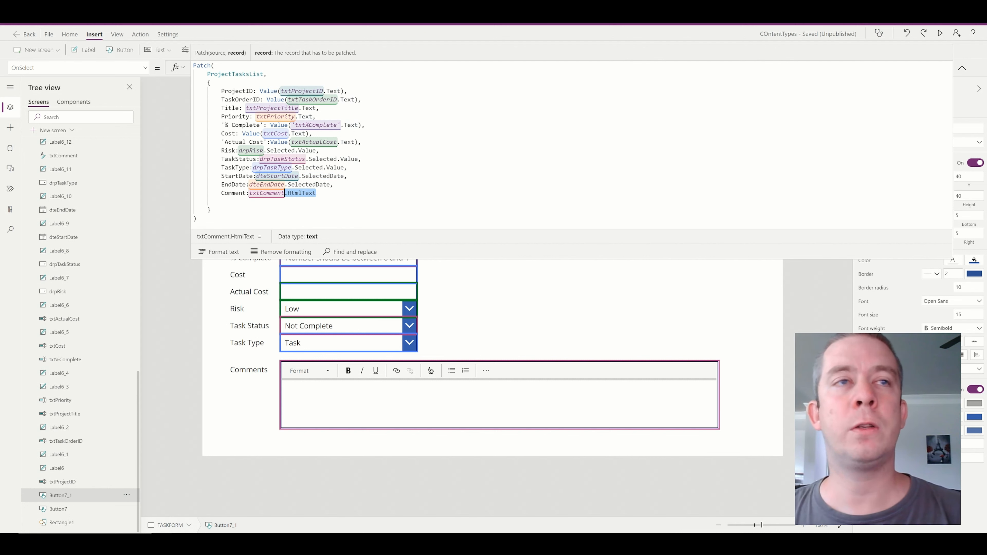
click(962, 68)
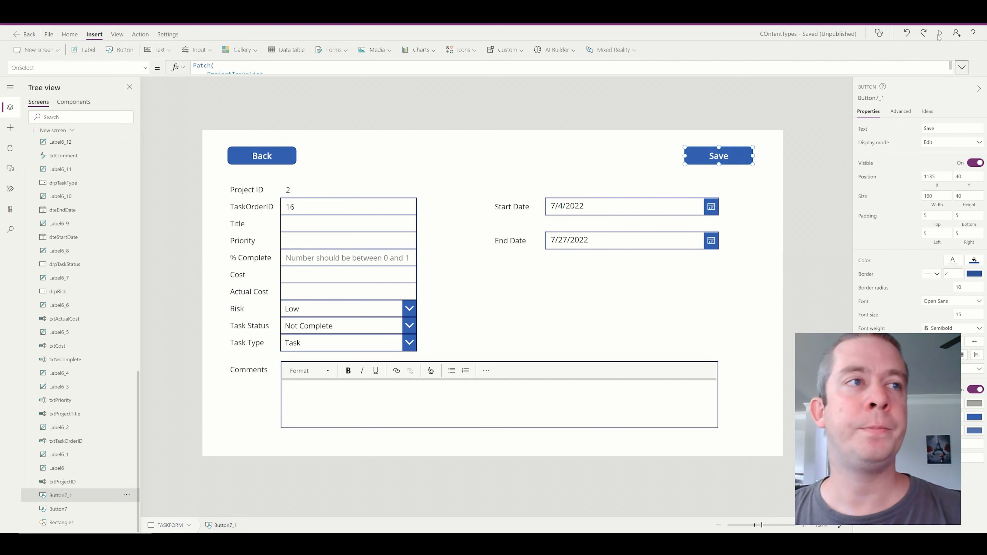
Step: Preview the app and enter .3 as the new task's % Complete
click(940, 33)
click(268, 224)
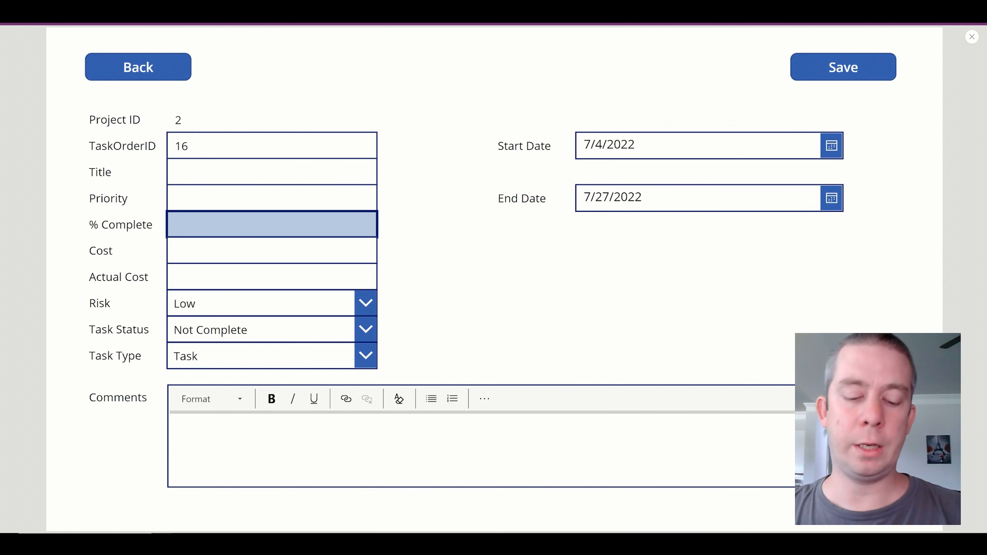
text(.3)
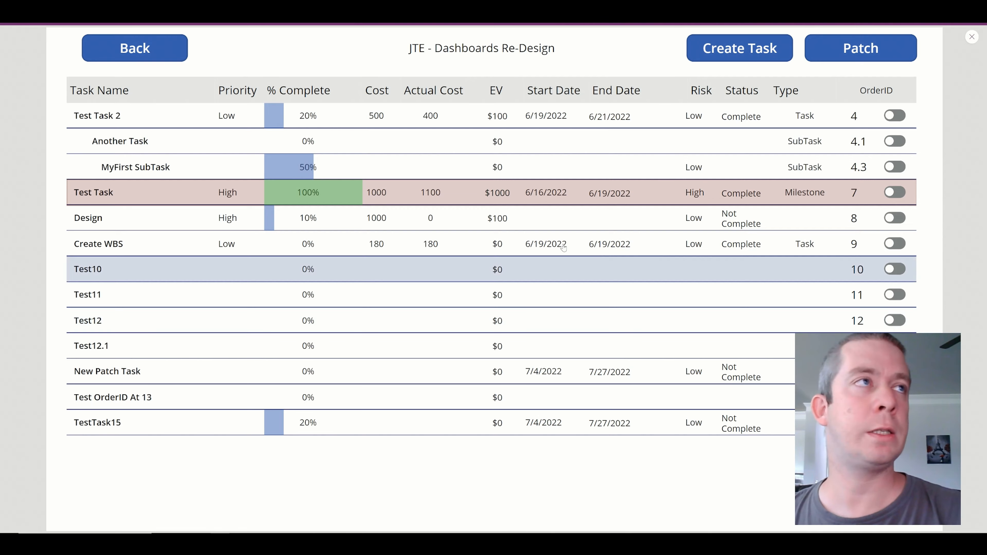
Step: Review the task lists of EFG - Development and JTE - Dashboards Re-Design from the project overview, and return to the overview
click(126, 54)
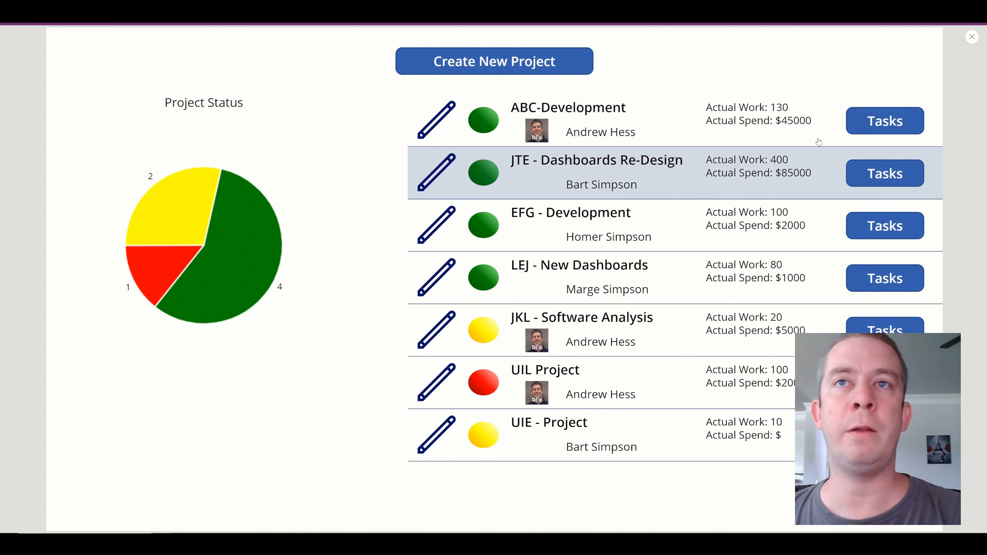
click(868, 224)
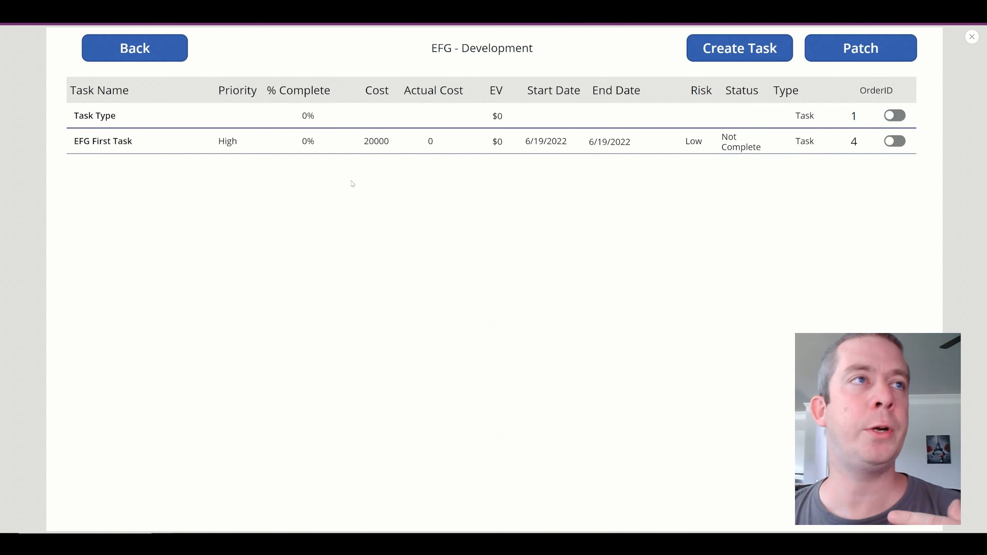
click(170, 53)
click(868, 176)
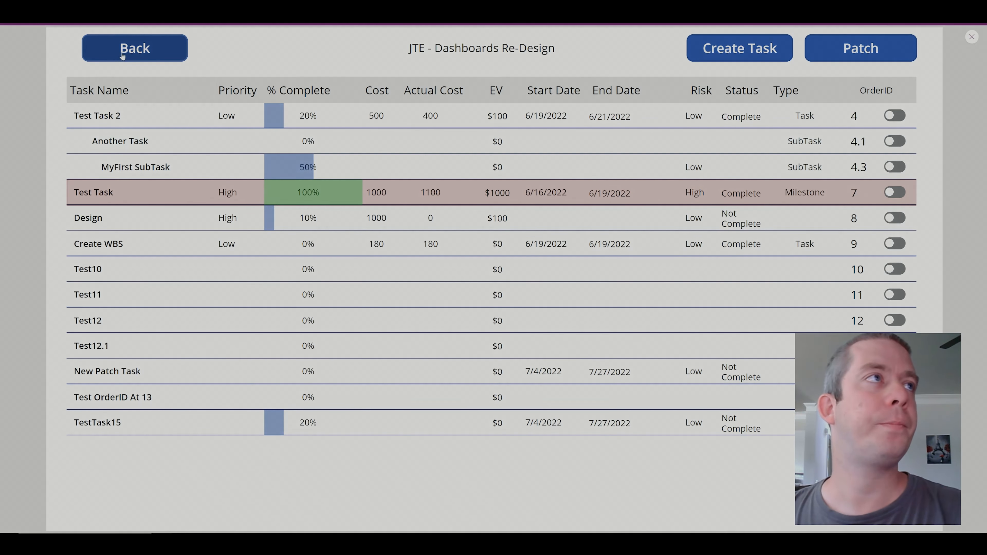
click(135, 48)
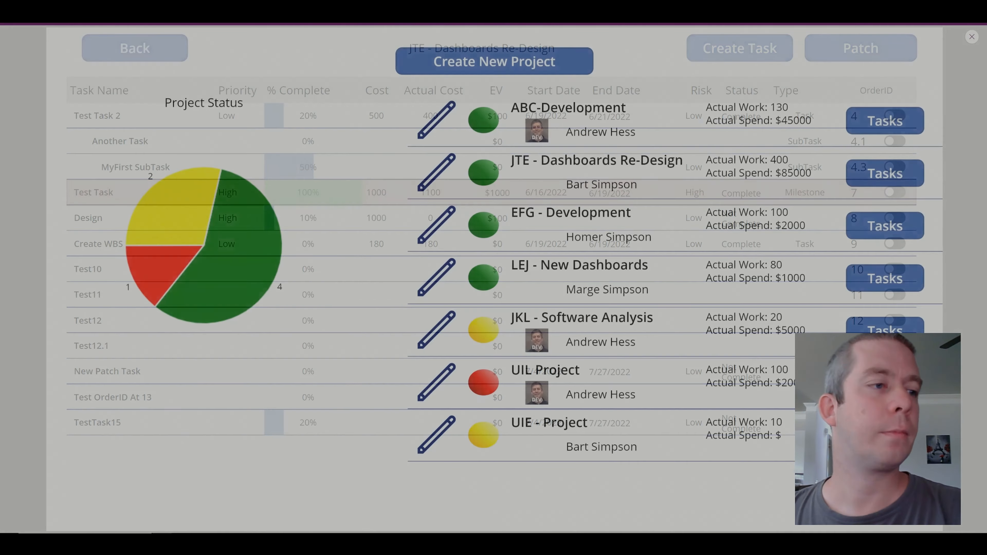